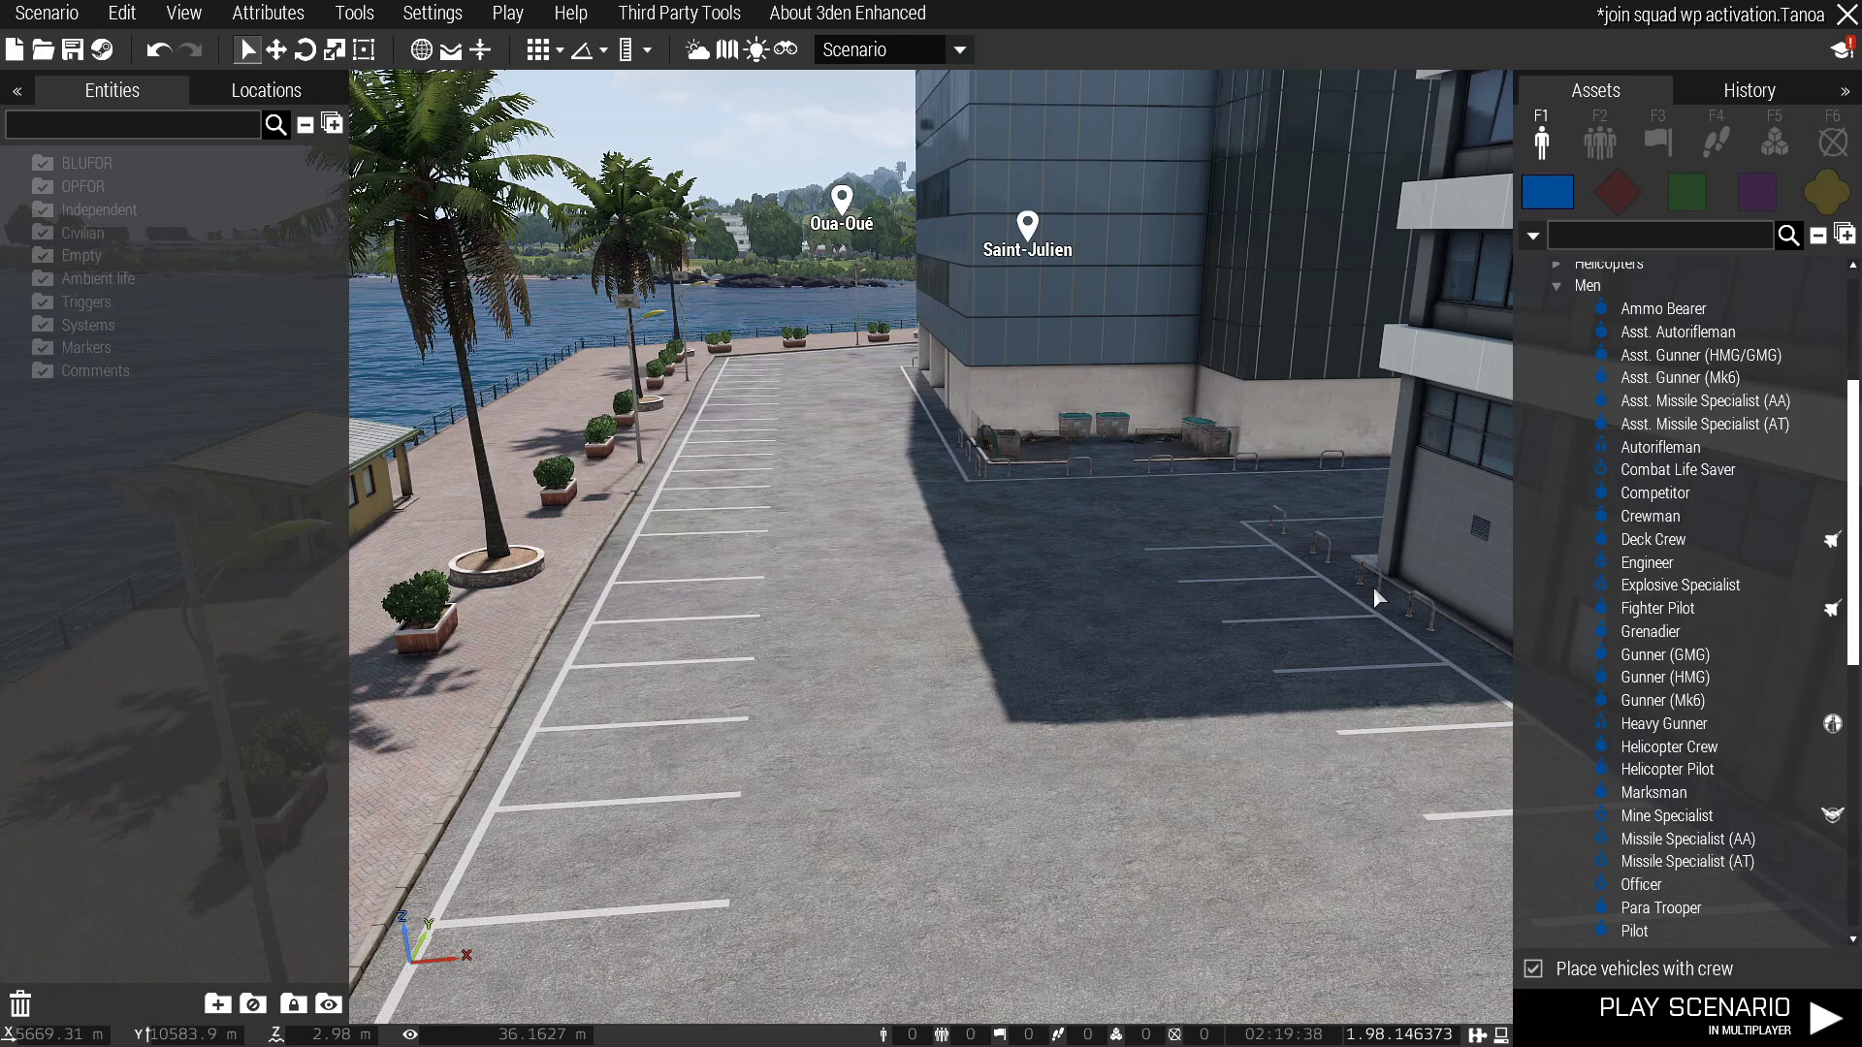
Survey the waterfront parking lot and the surrounding buildings as the location for the scenario
{"action": "right_click_drag", "start_coordinate": [991, 514], "coordinate": [1036, 587]}
{"action": "key", "text": "a"}
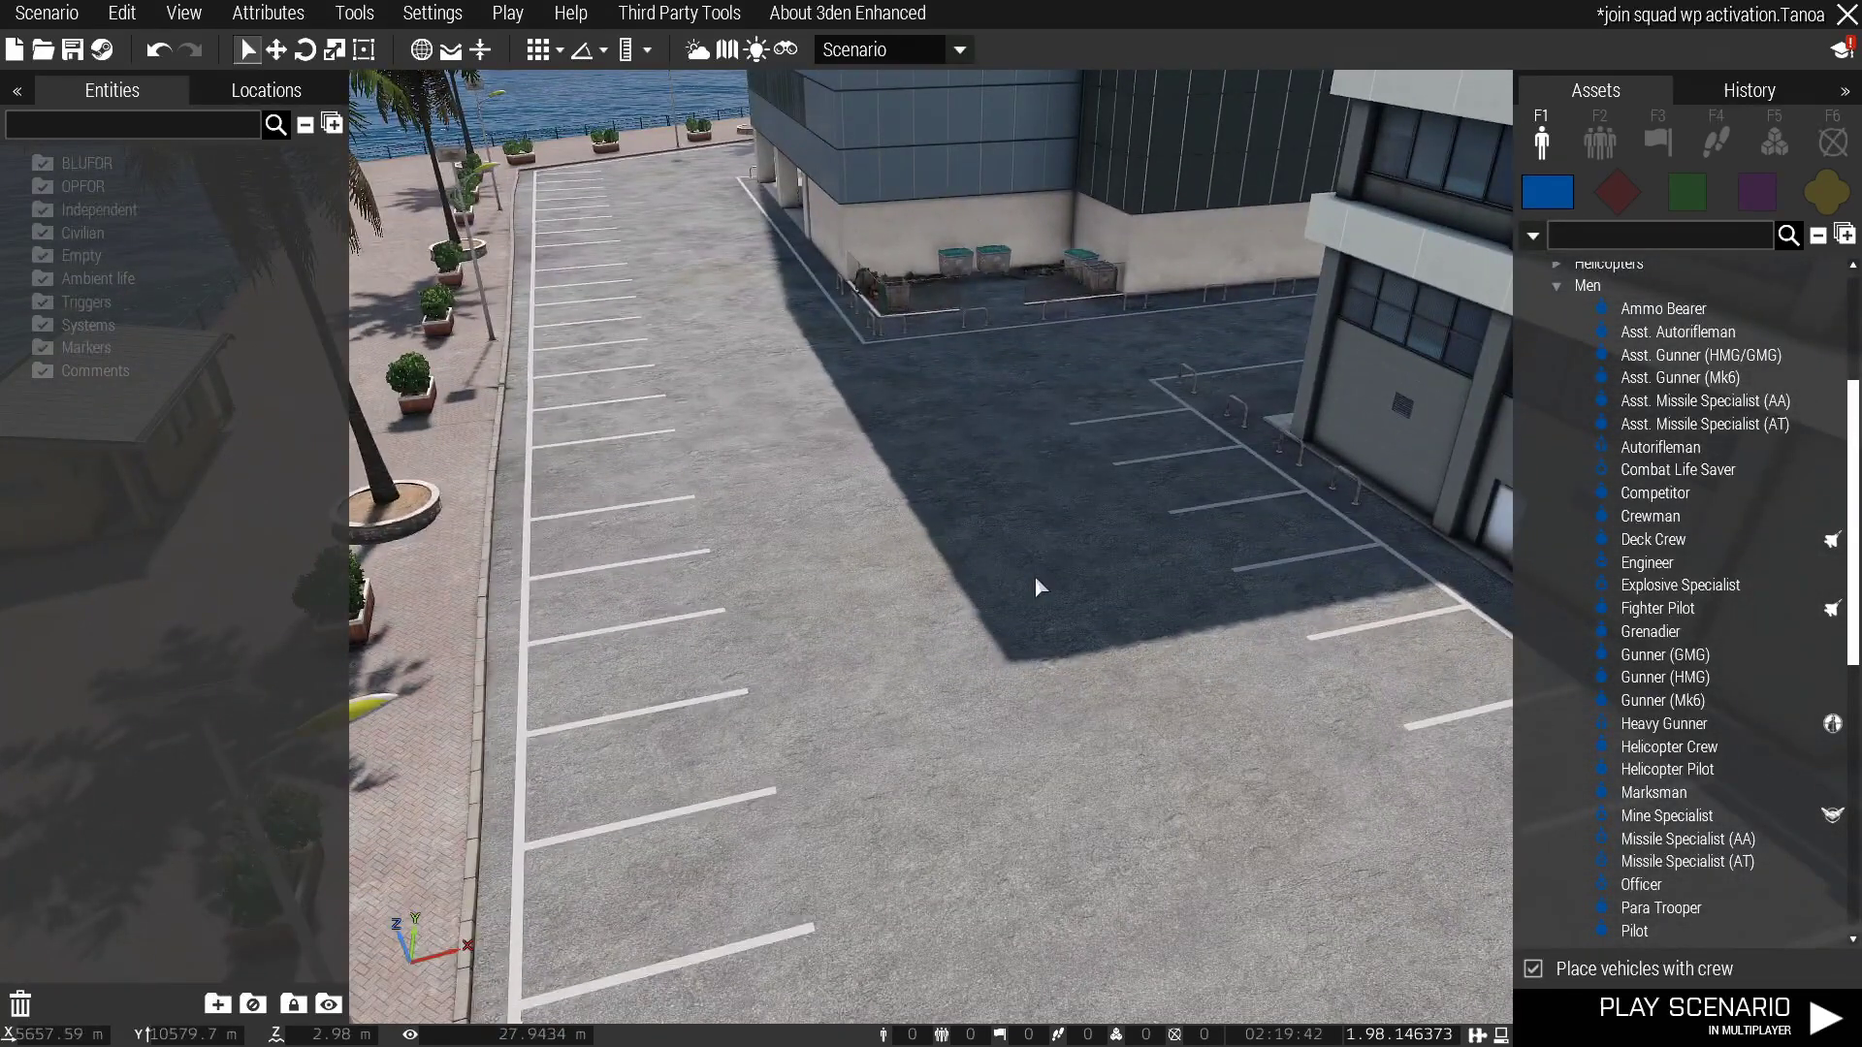
{"action": "key", "text": "w"}
{"action": "key", "text": "d"}
{"action": "right_click_drag", "start_coordinate": [1036, 578], "coordinate": [1248, 578]}
{"action": "key", "text": "s"}
{"action": "key", "text": "w"}
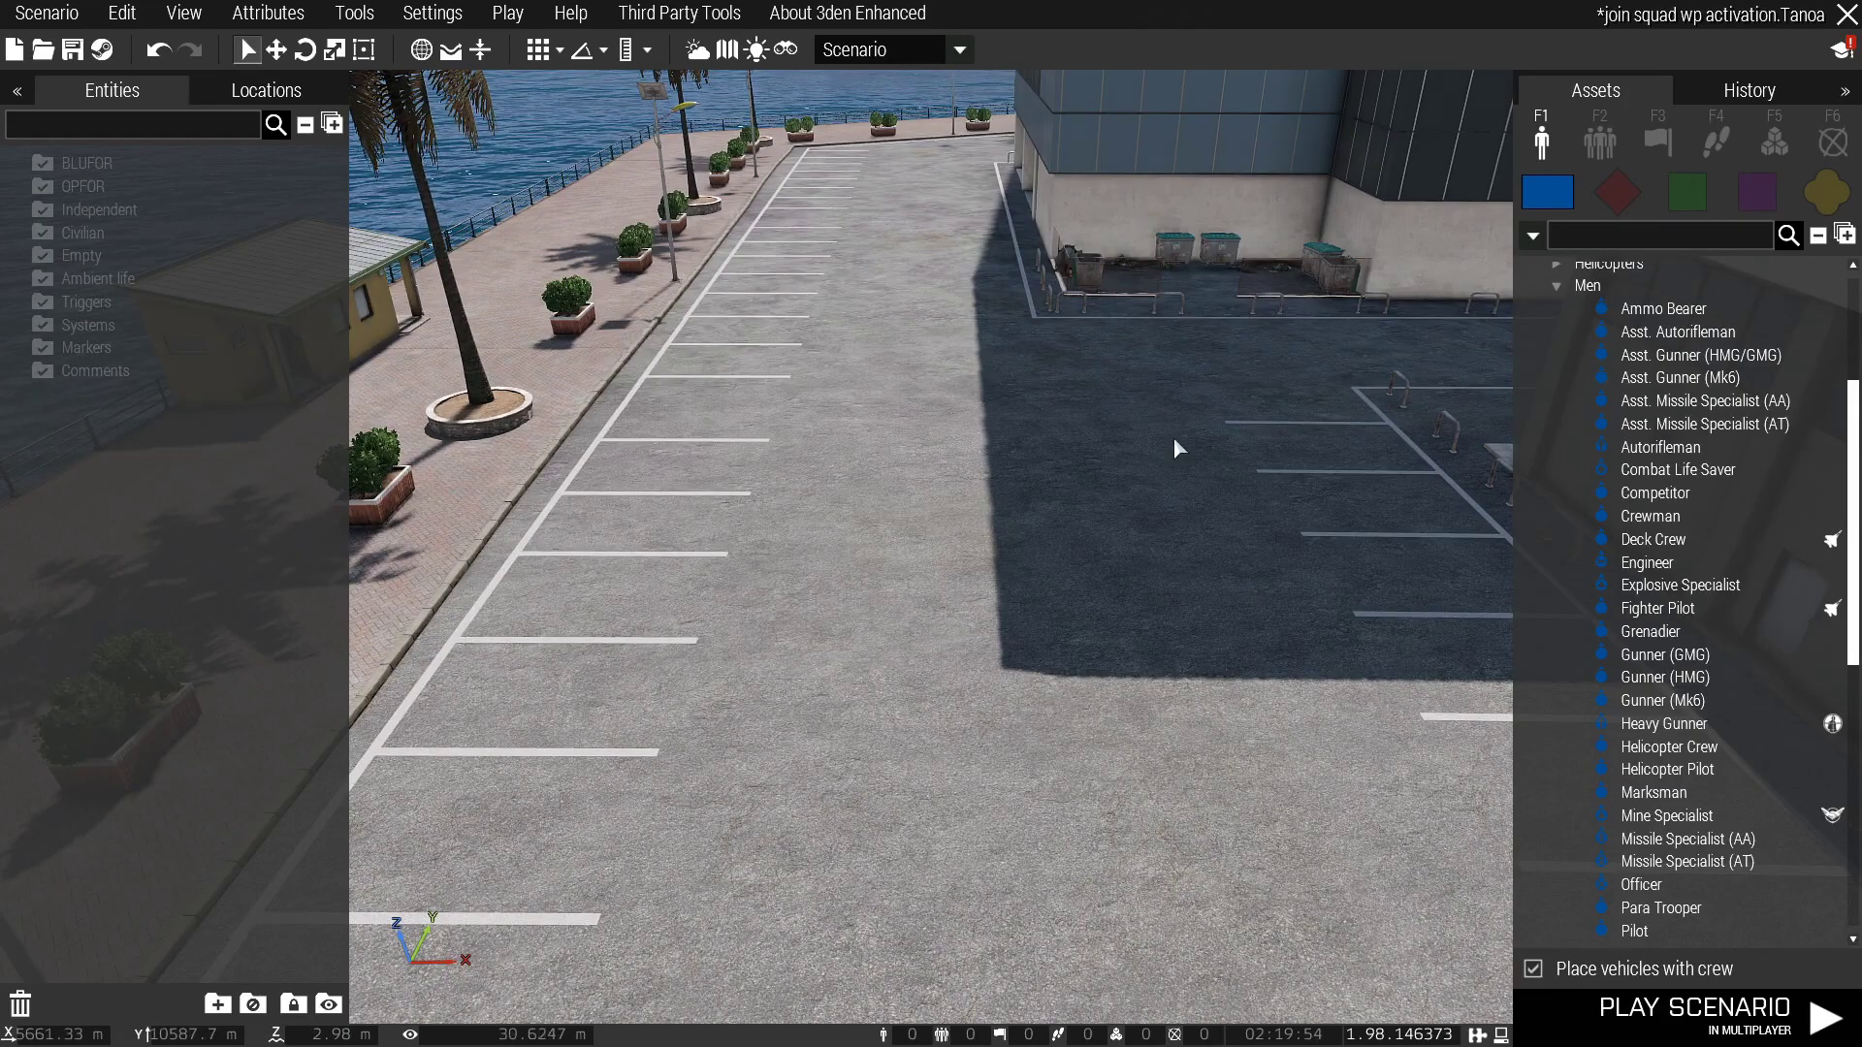
{"action": "key", "text": "w"}
{"action": "mouse_move", "coordinate": [1173, 438]}
{"action": "right_mouse_down"}
{"action": "mouse_move", "coordinate": [1172, 415]}
{"action": "mouse_move", "coordinate": [1134, 435]}
{"action": "mouse_move", "coordinate": [1152, 443]}
{"action": "right_mouse_up"}
{"action": "key", "text": "w"}
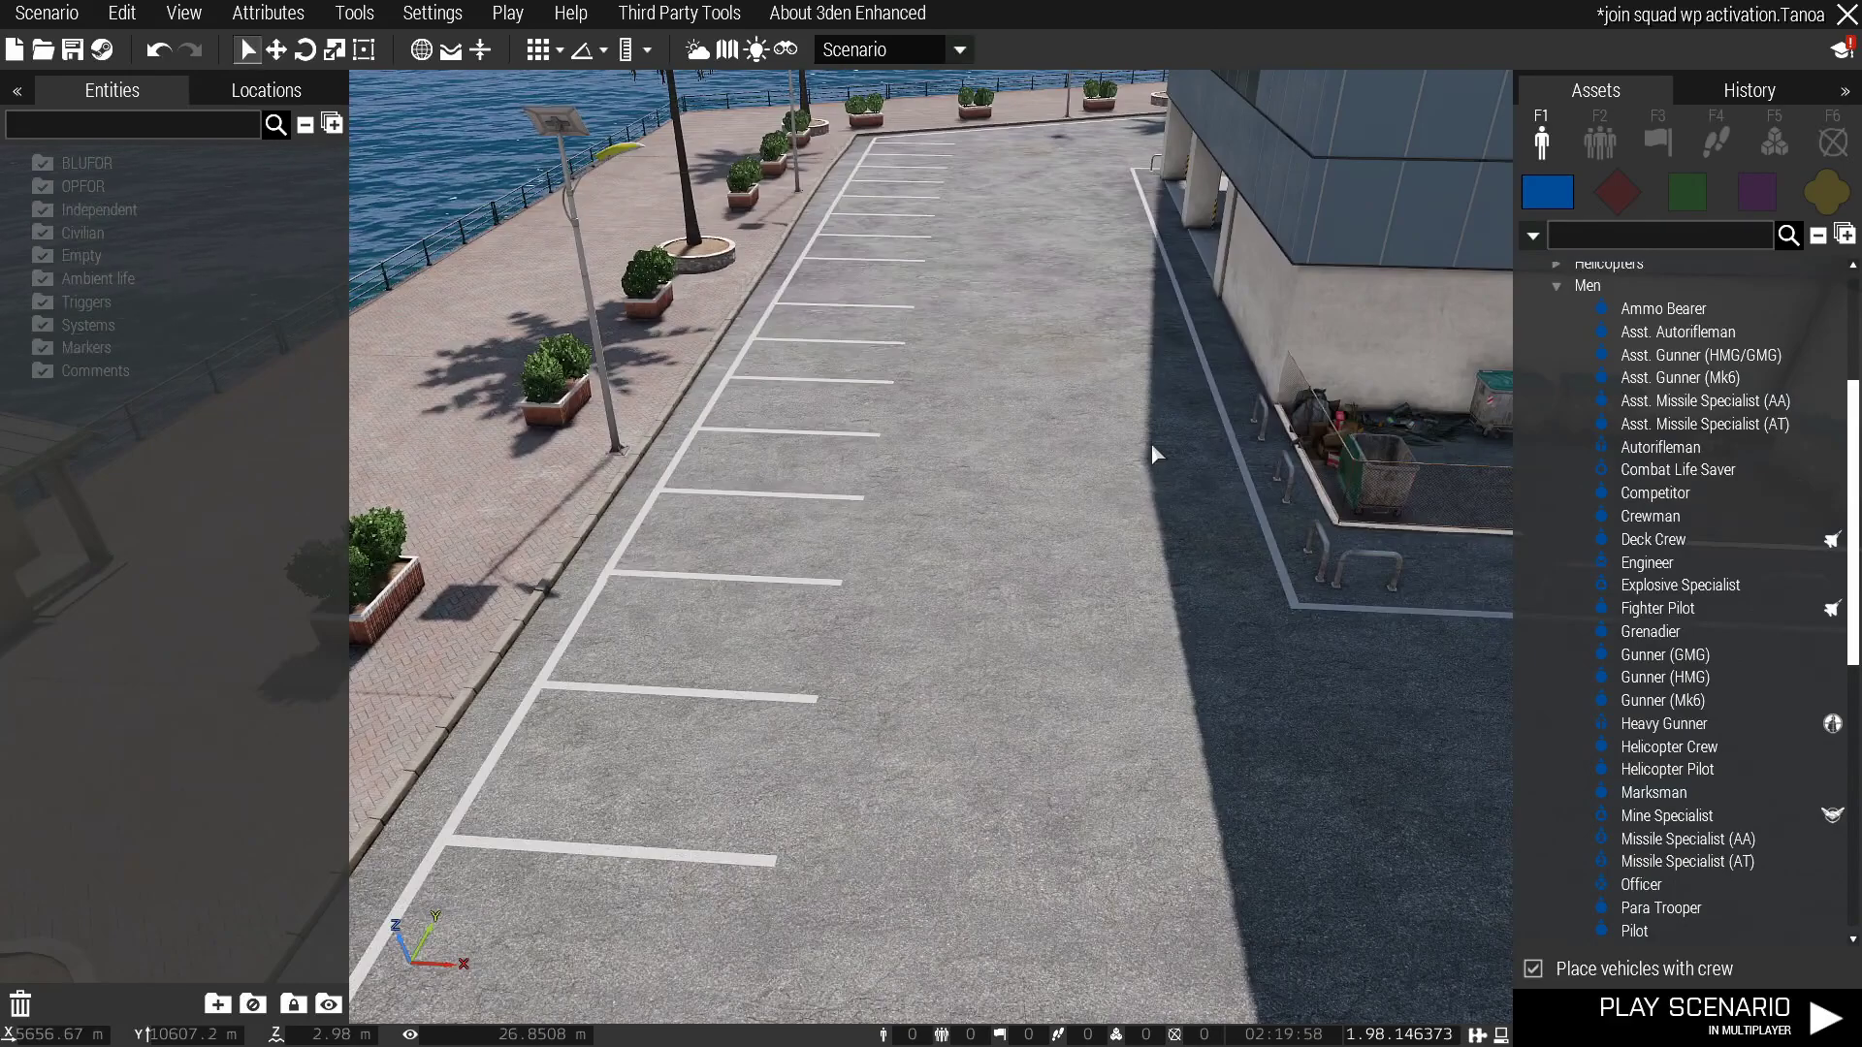
{"action": "key", "text": "w"}
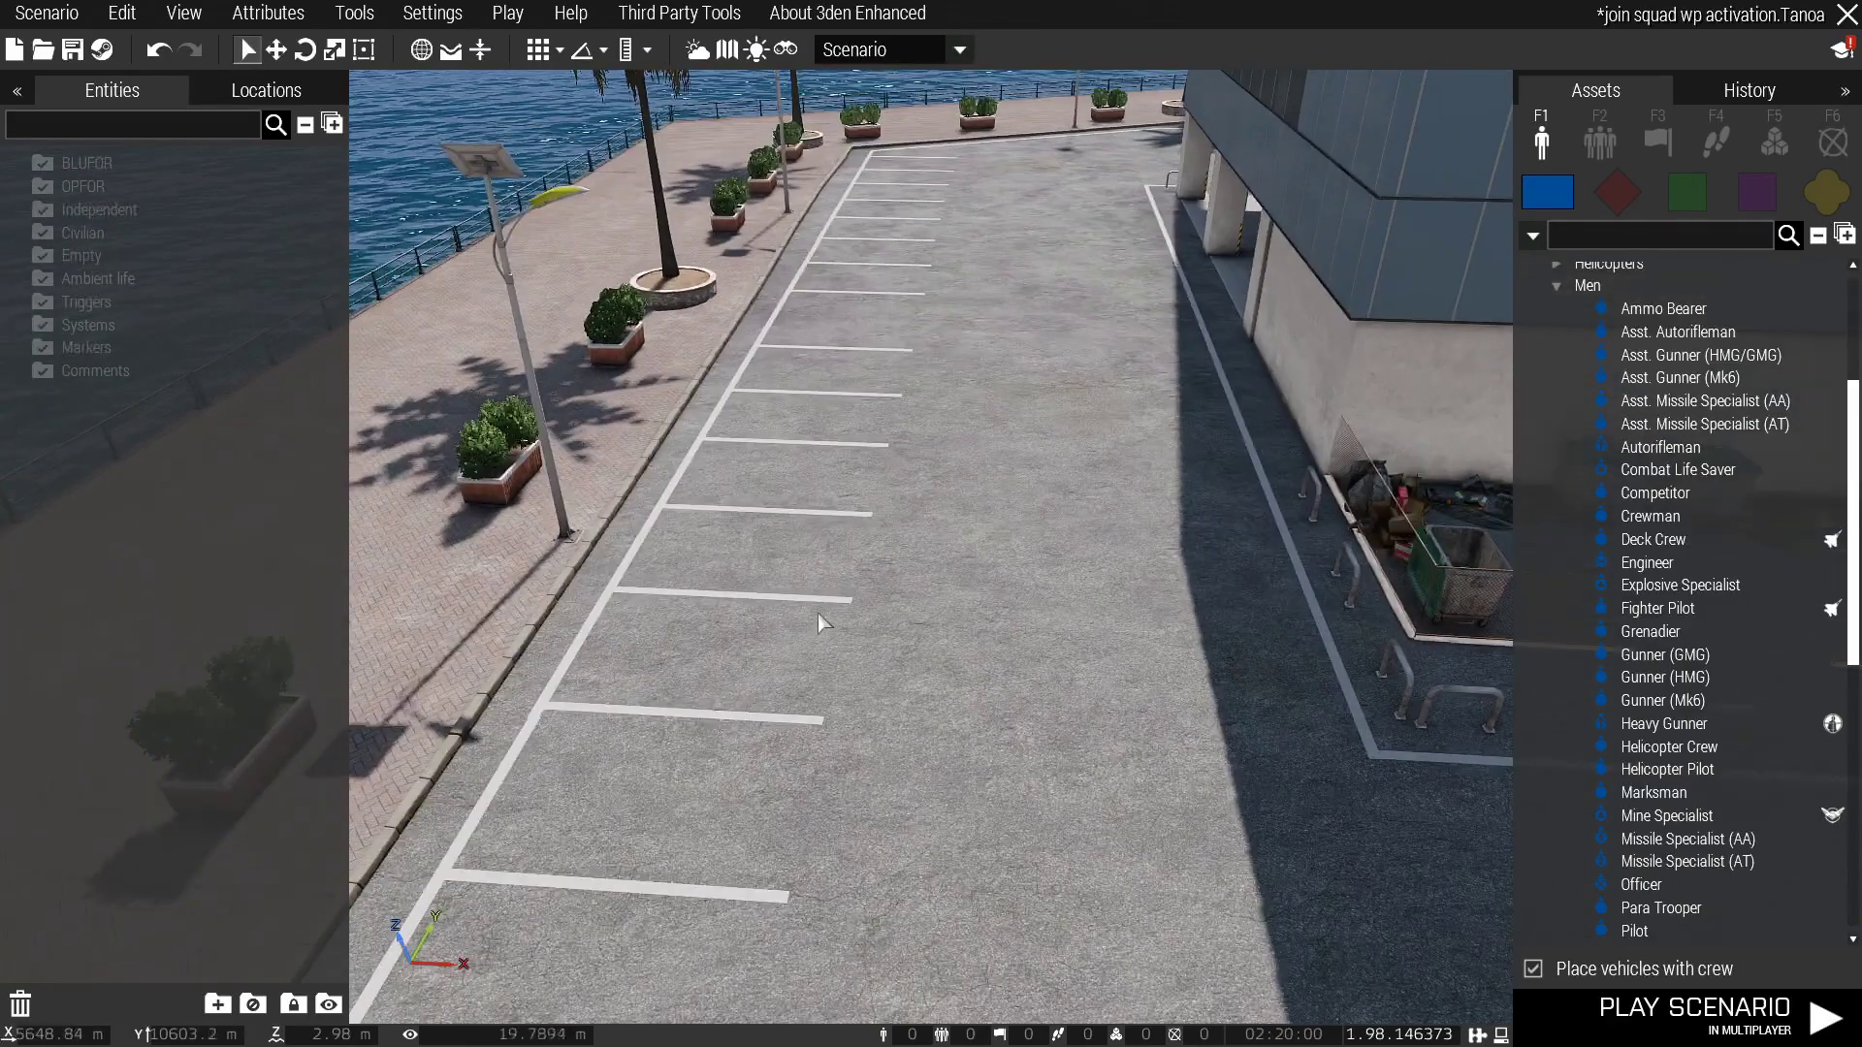
{"action": "right_click_drag", "start_coordinate": [817, 614], "coordinate": [805, 461]}
{"action": "key", "text": "z"}
{"action": "right_click_drag", "start_coordinate": [877, 543], "coordinate": [873, 416]}
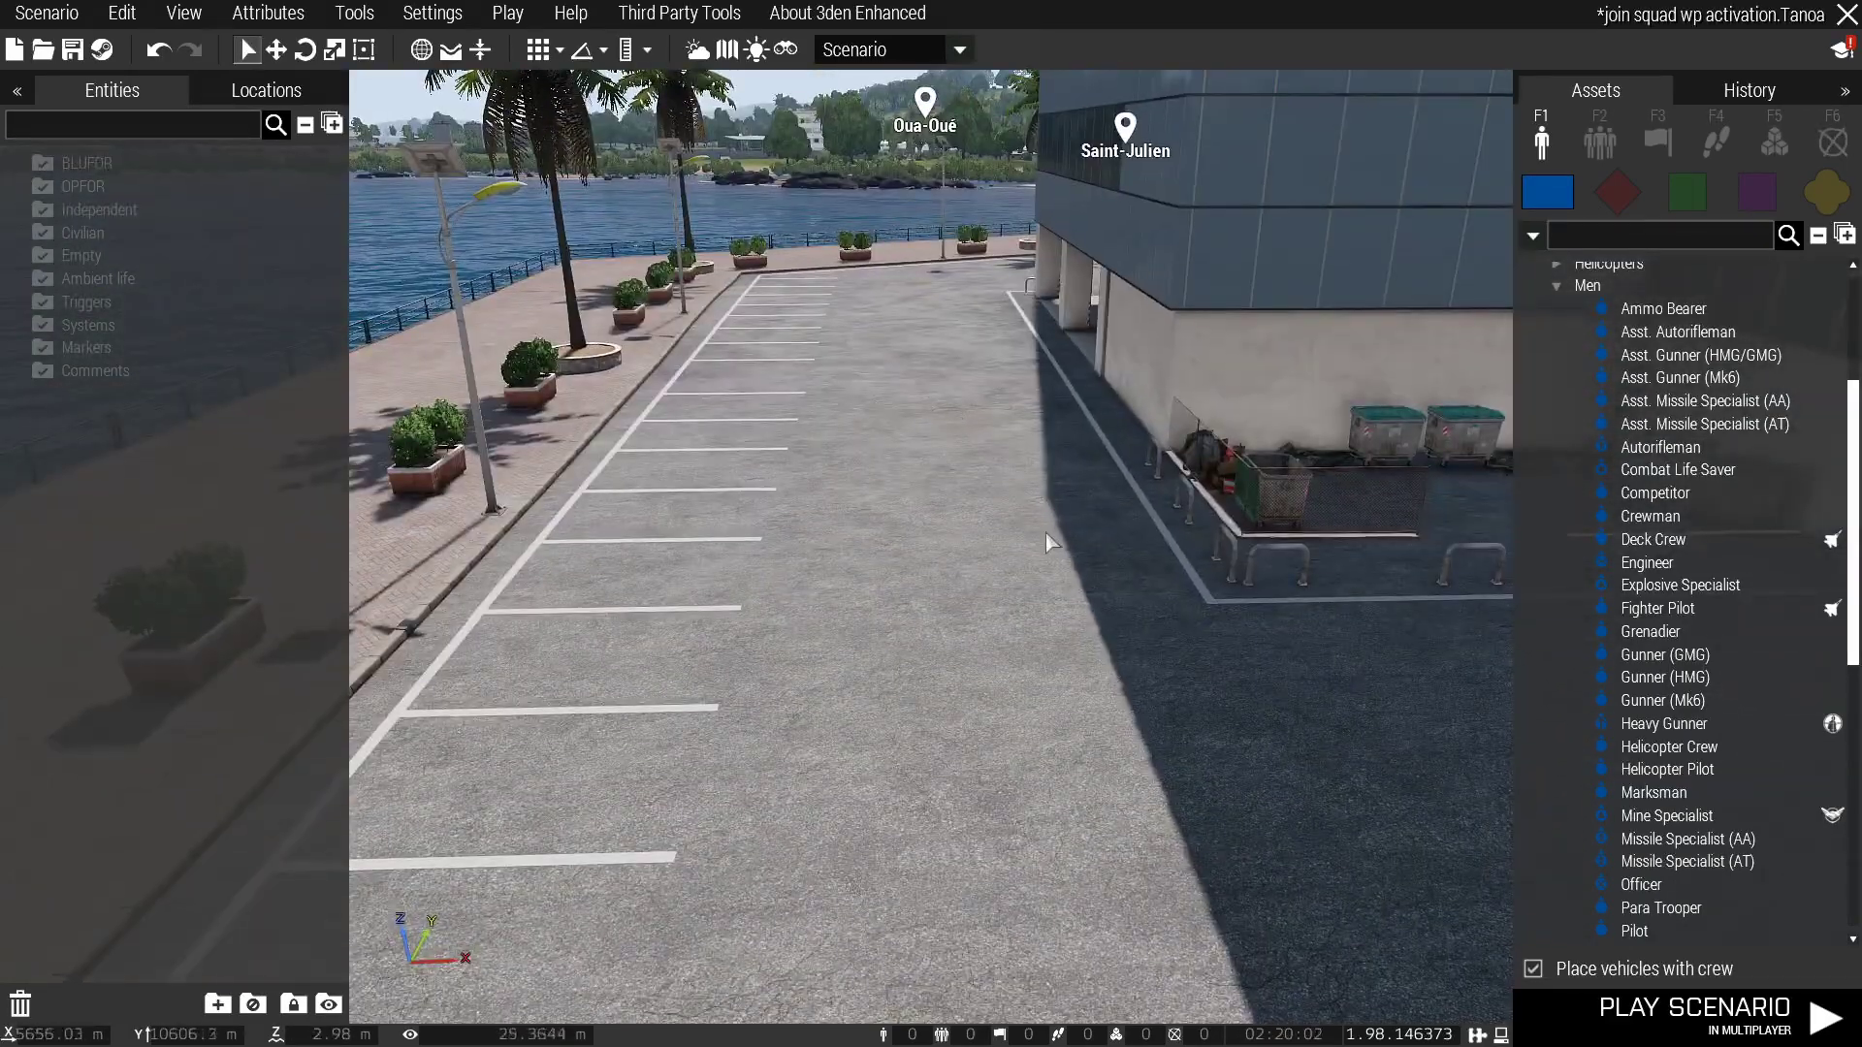
{"action": "key", "text": "w"}
{"action": "key", "text": "w"}
{"action": "right_click_drag", "start_coordinate": [963, 288], "coordinate": [969, 324]}
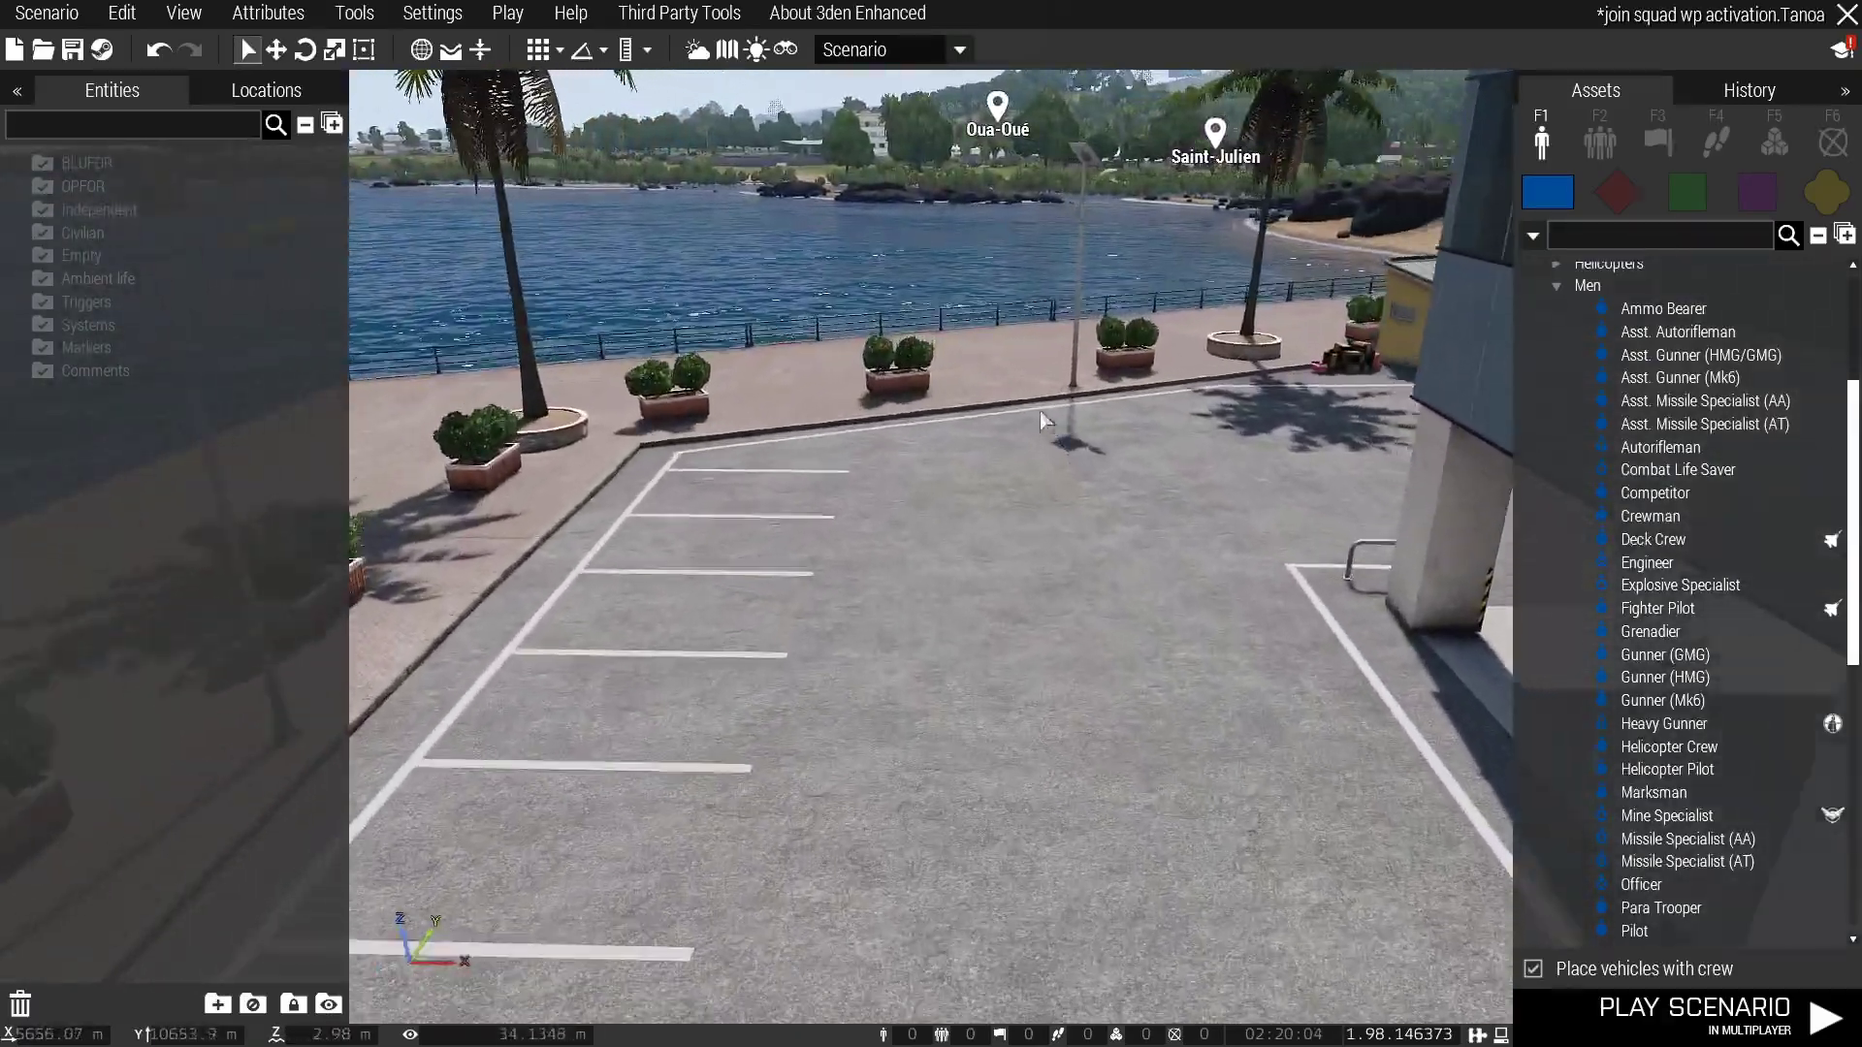
{"action": "key", "text": "s"}
{"action": "key", "text": "s"}
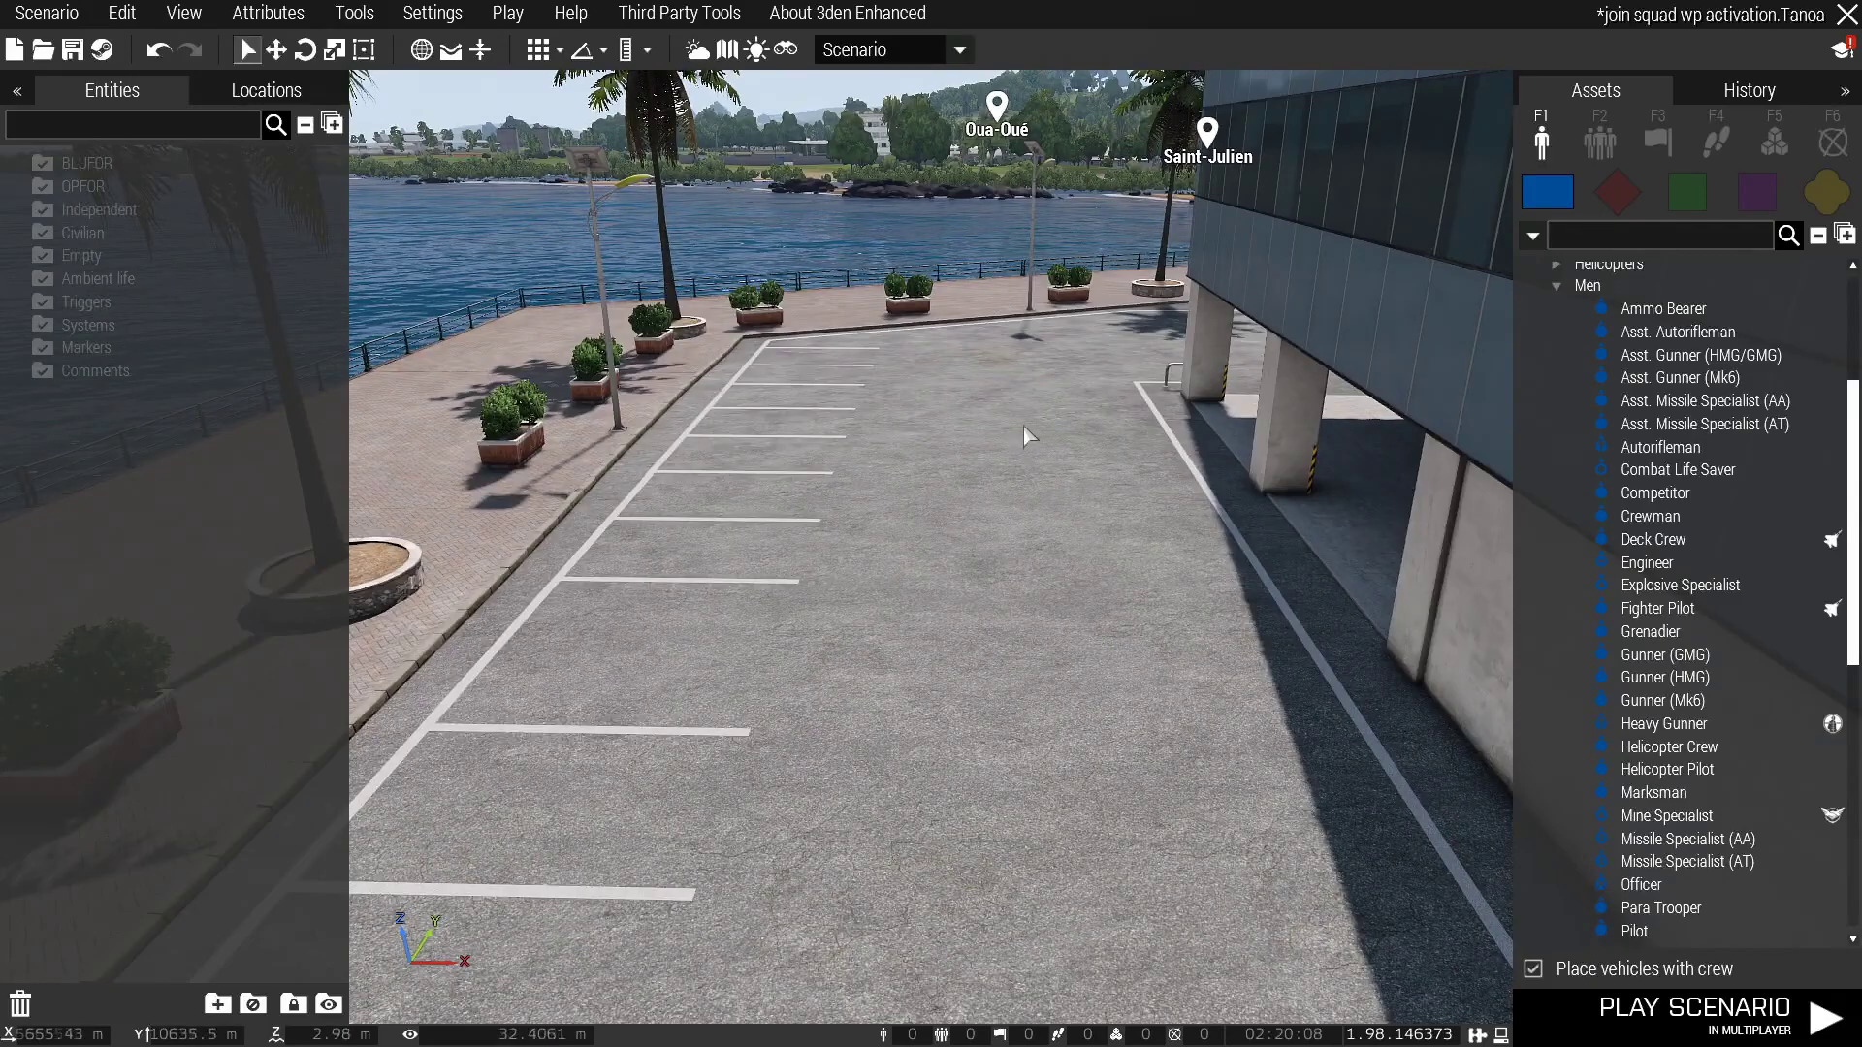
{"action": "key", "text": "s"}
{"action": "key", "text": "q"}
{"action": "right_click_drag", "start_coordinate": [1024, 335], "coordinate": [1324, 754]}
{"action": "key", "text": "s"}
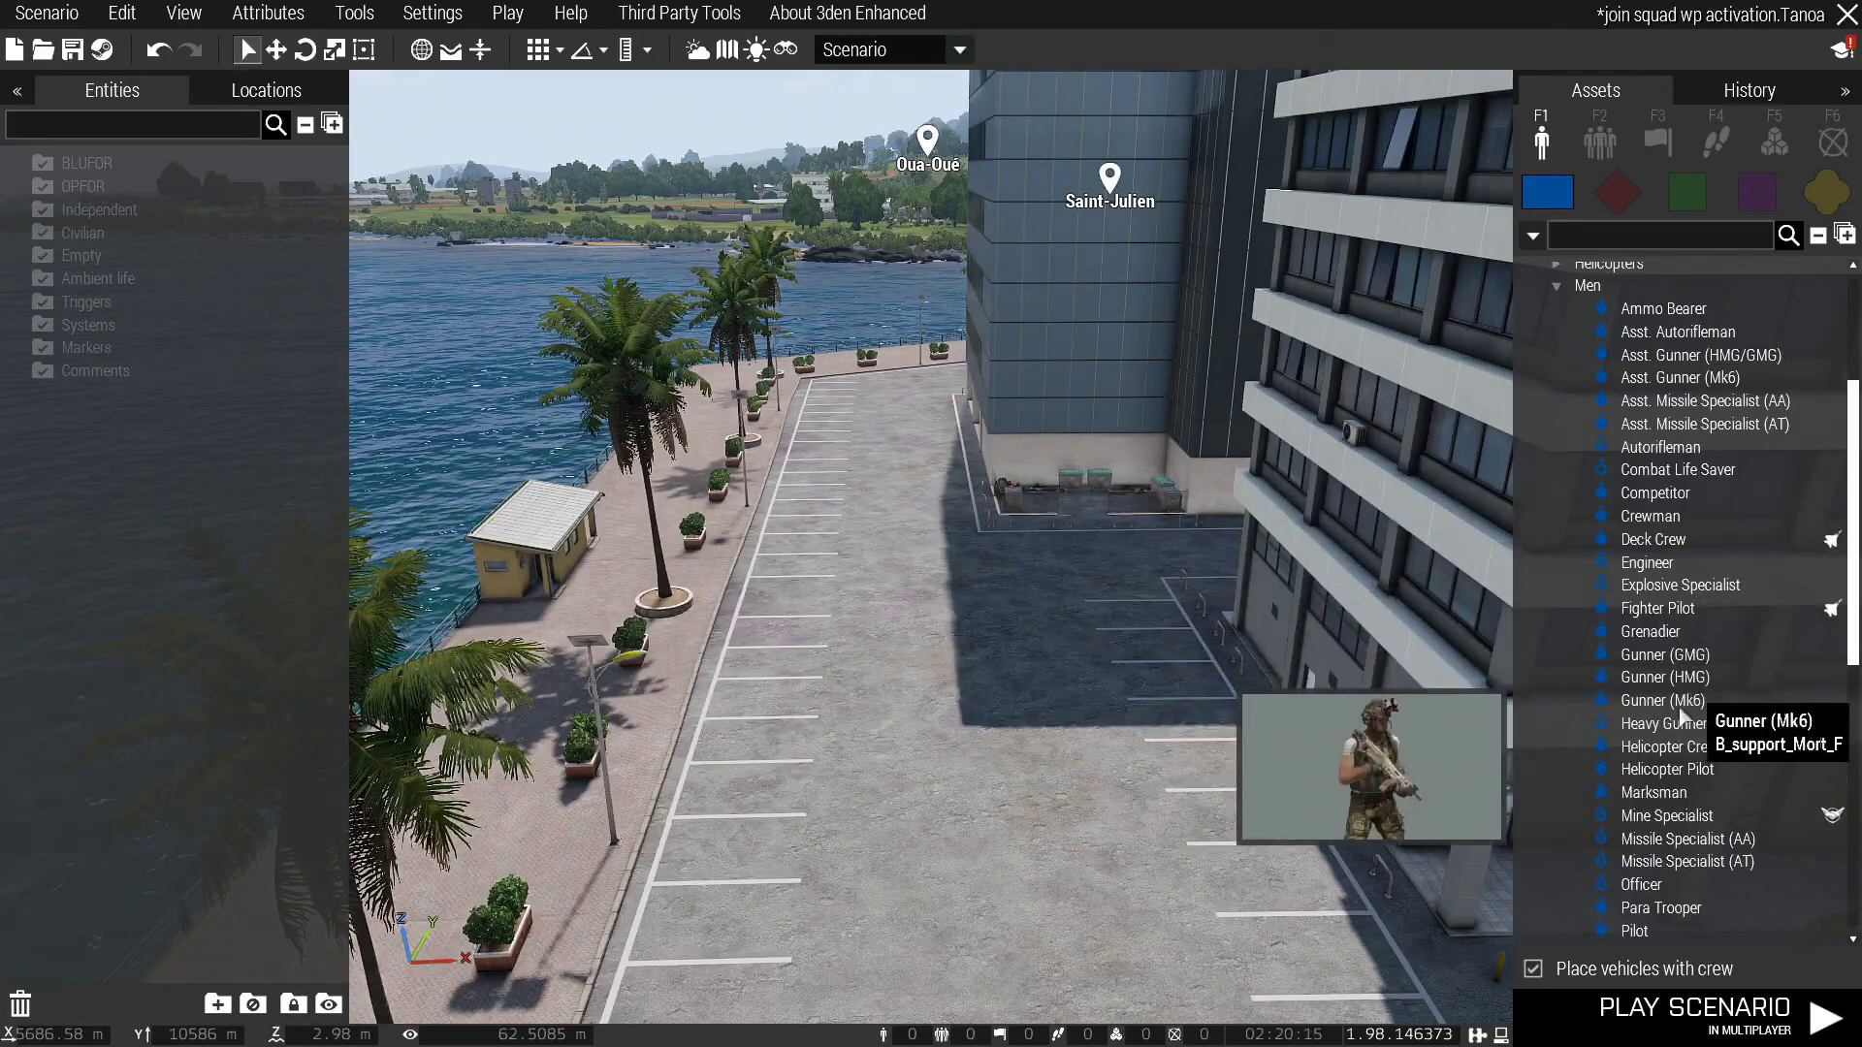
Place a BLUFOR Deck Crew unit in the shaded part of the parking lot, near the dumpsters
{"action": "left_click", "coordinate": [1706, 541]}
{"action": "key", "text": "s"}
{"action": "key", "text": "z"}
{"action": "right_click_drag", "start_coordinate": [1230, 768], "coordinate": [1154, 690]}
{"action": "key", "text": "w"}
{"action": "left_click", "coordinate": [1031, 660]}
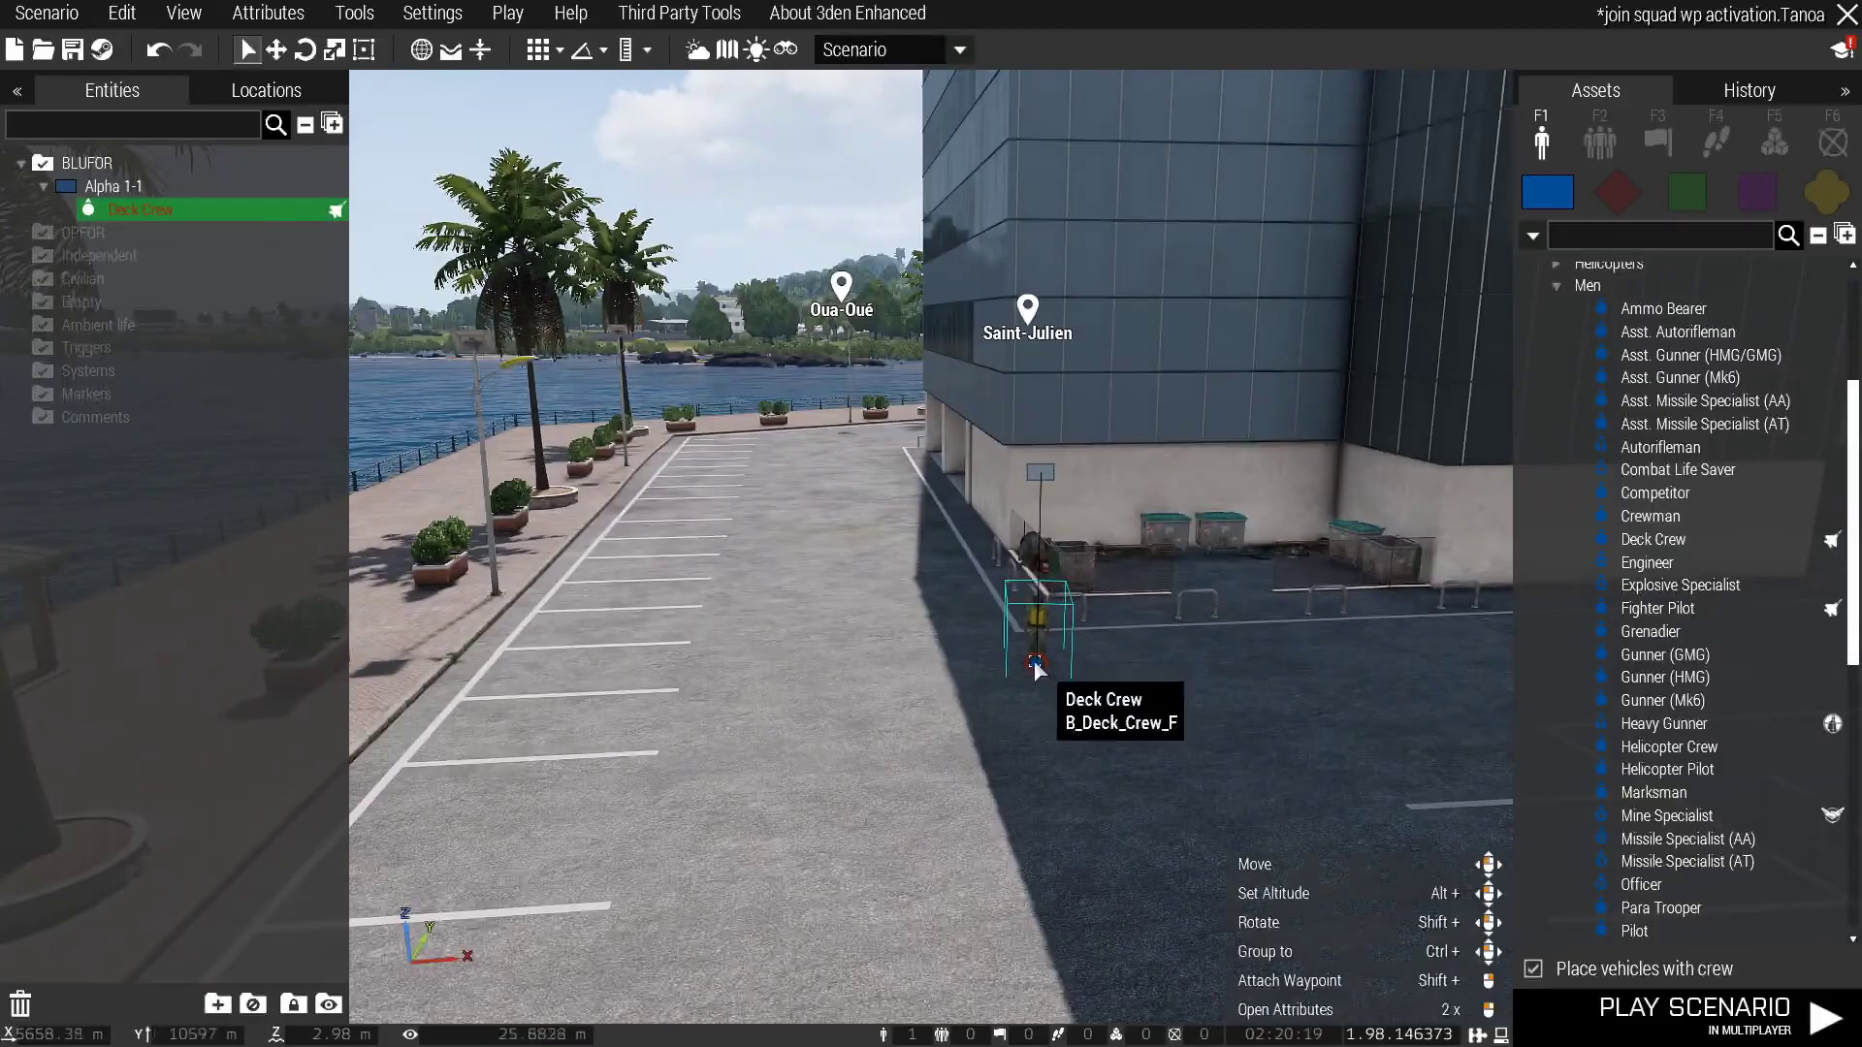
Place a standard Trigger among the marked parking bays, away from the Deck Crew unit
{"action": "key", "text": "s"}
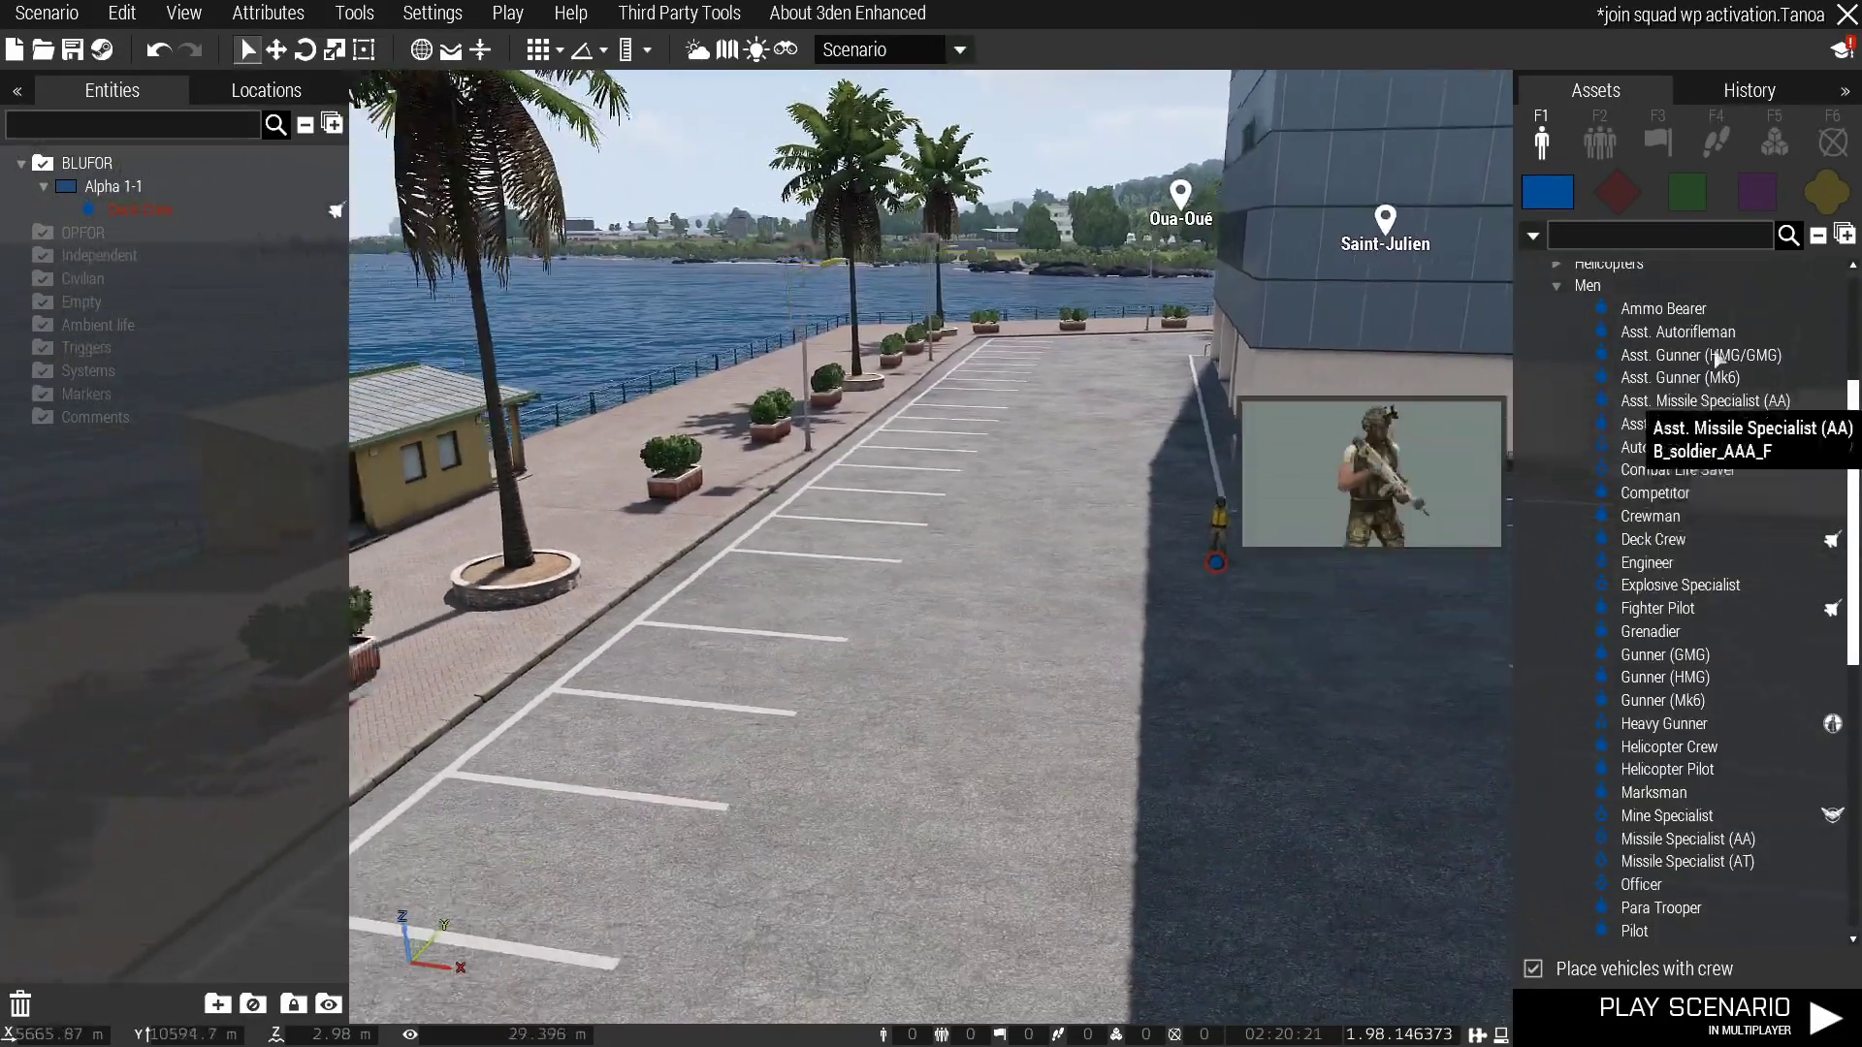
{"action": "left_click", "coordinate": [1658, 142]}
{"action": "left_click", "coordinate": [1595, 273]}
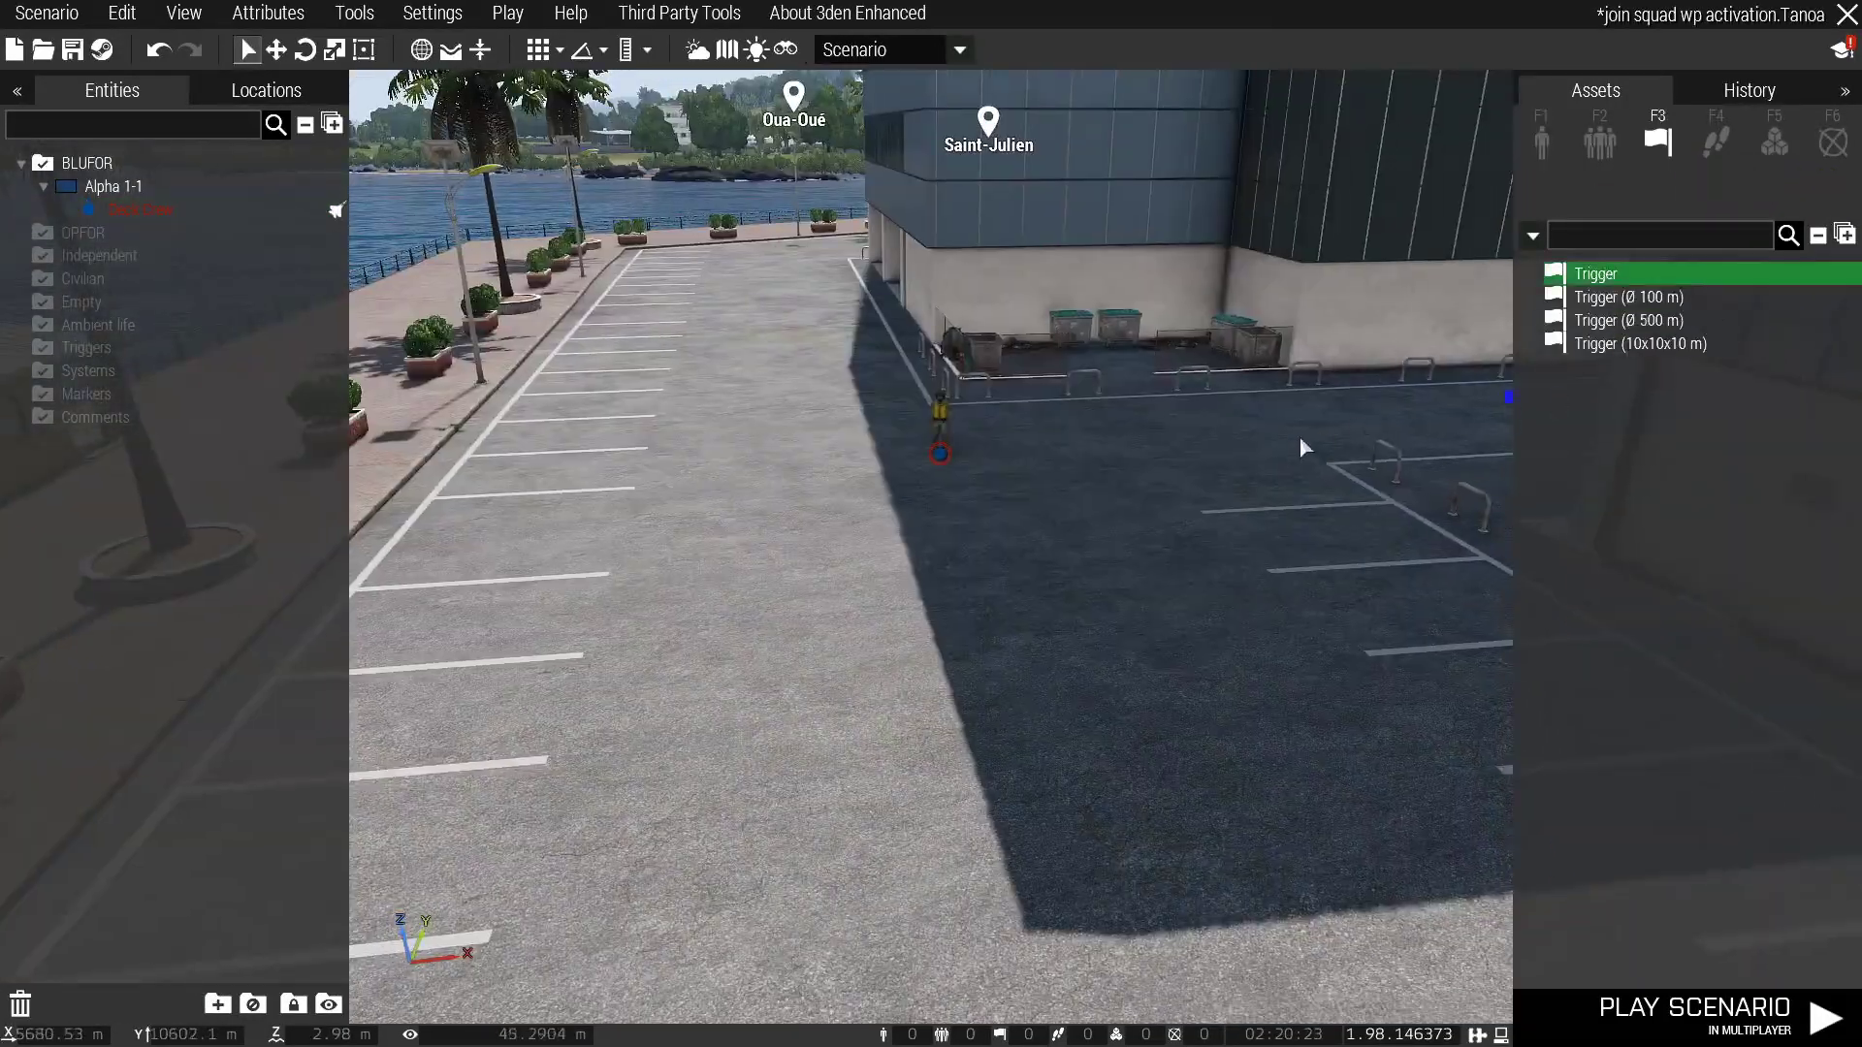
{"action": "key", "text": "w"}
{"action": "left_click", "coordinate": [878, 503]}
Give the Deck Crew unit the variable name ruthless
{"action": "key", "text": "d"}
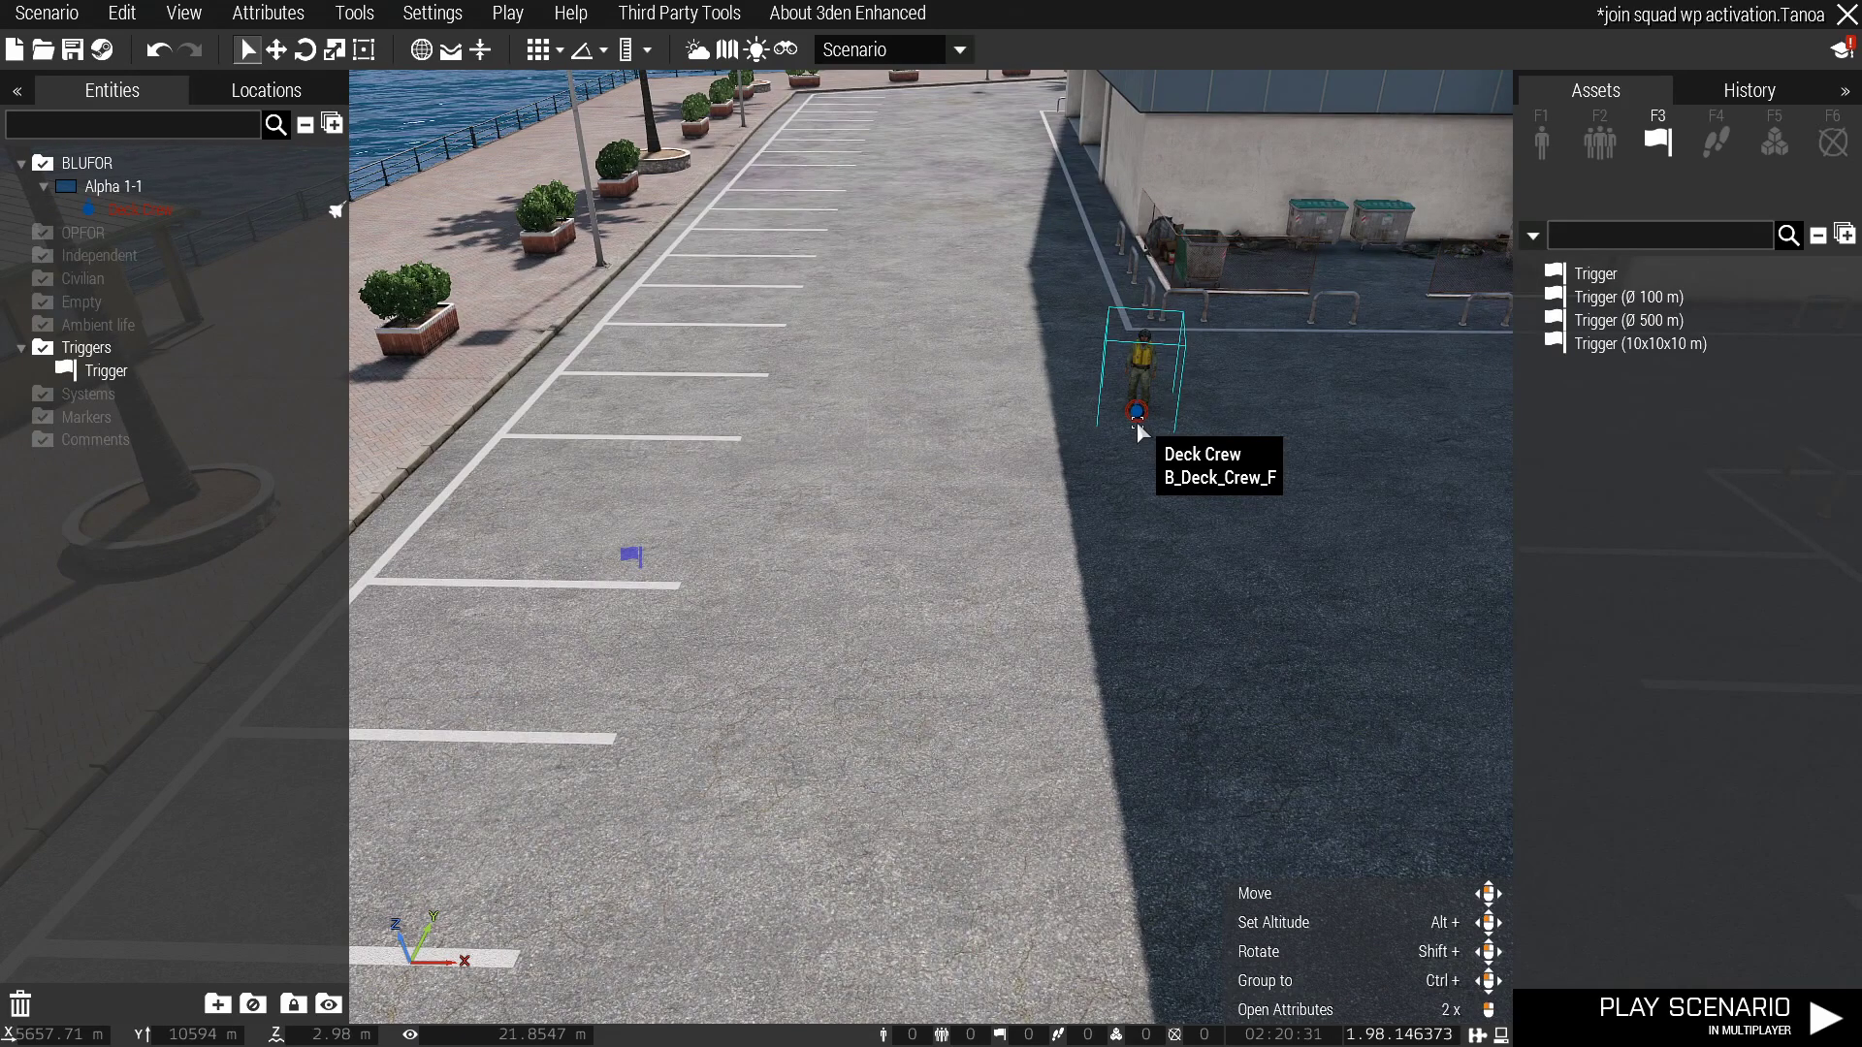
{"action": "double_click", "coordinate": [1139, 426]}
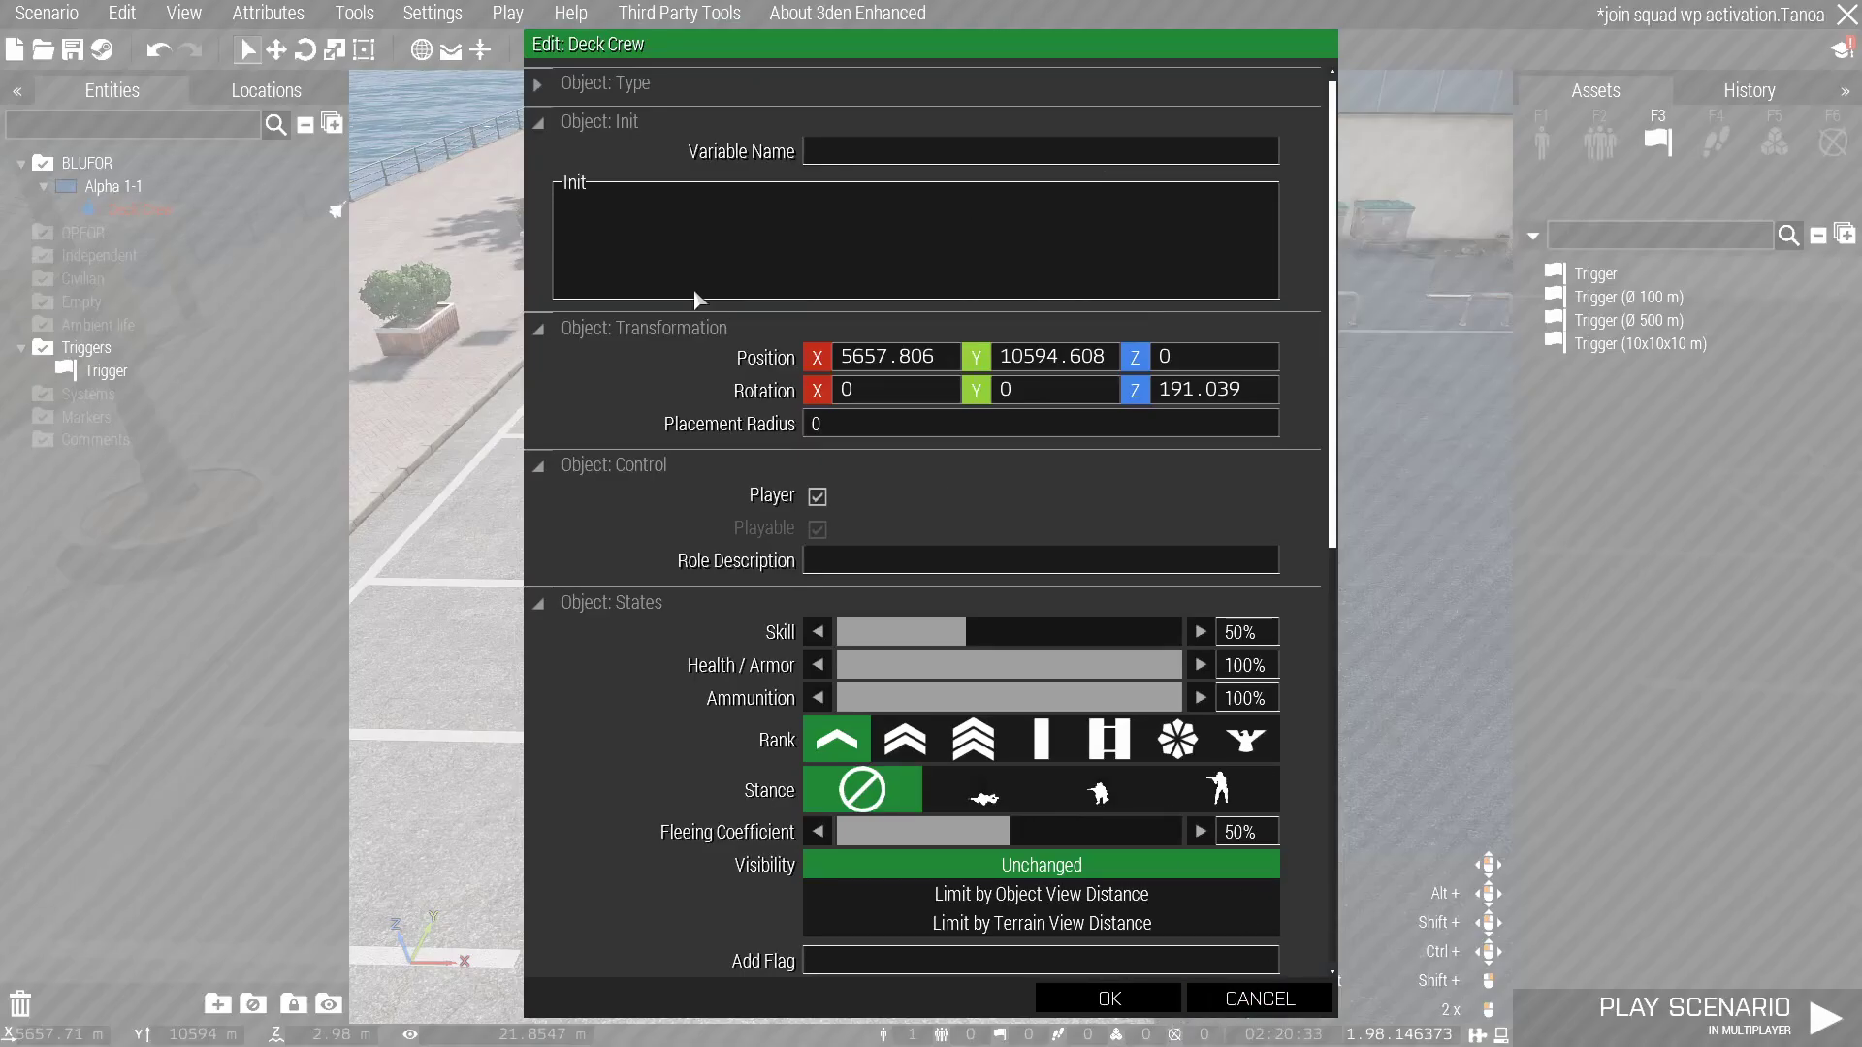
{"action": "type", "text": "RUTHLE"}
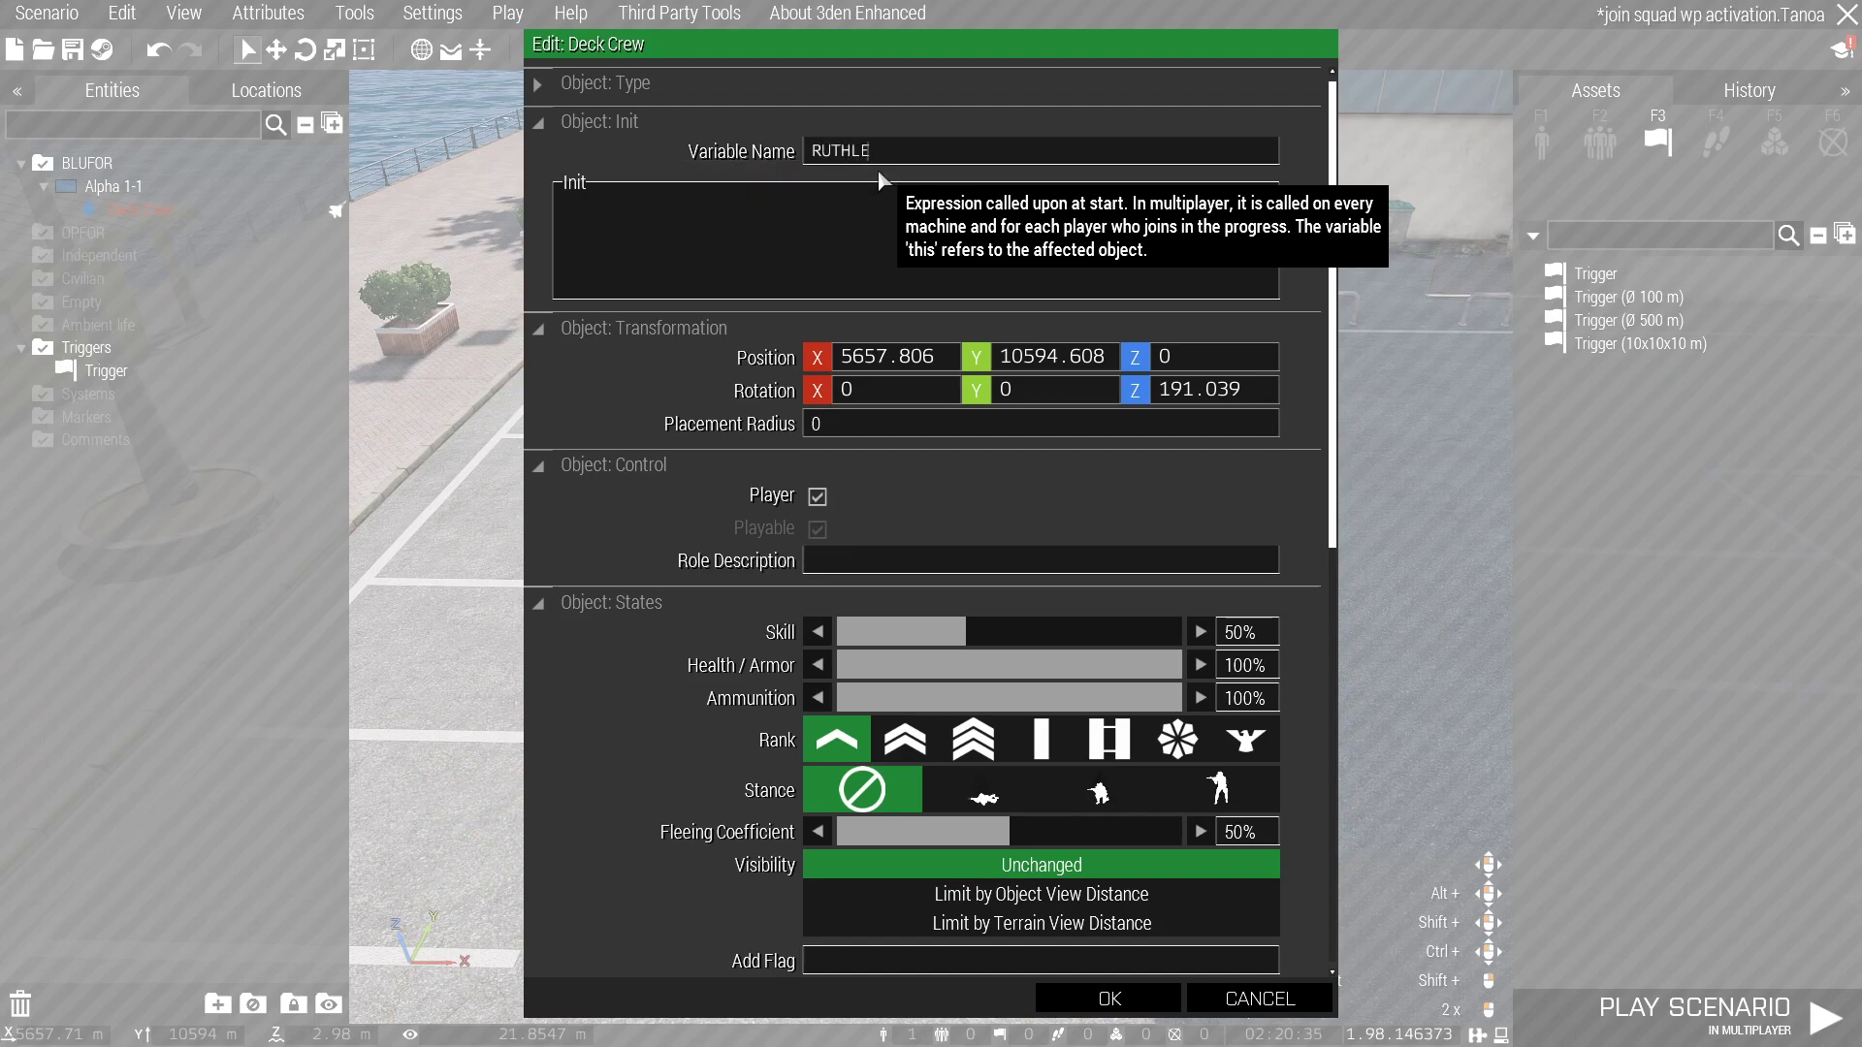
{"action": "key", "text": "BackSpace"}
{"action": "key", "text": "BackSpace"}
{"action": "key", "text": "BackSpace"}
{"action": "key", "text": "BackSpace"}
{"action": "key", "text": "BackSpace"}
{"action": "key", "text": "BackSpace"}
{"action": "type", "text": "ruthless"}
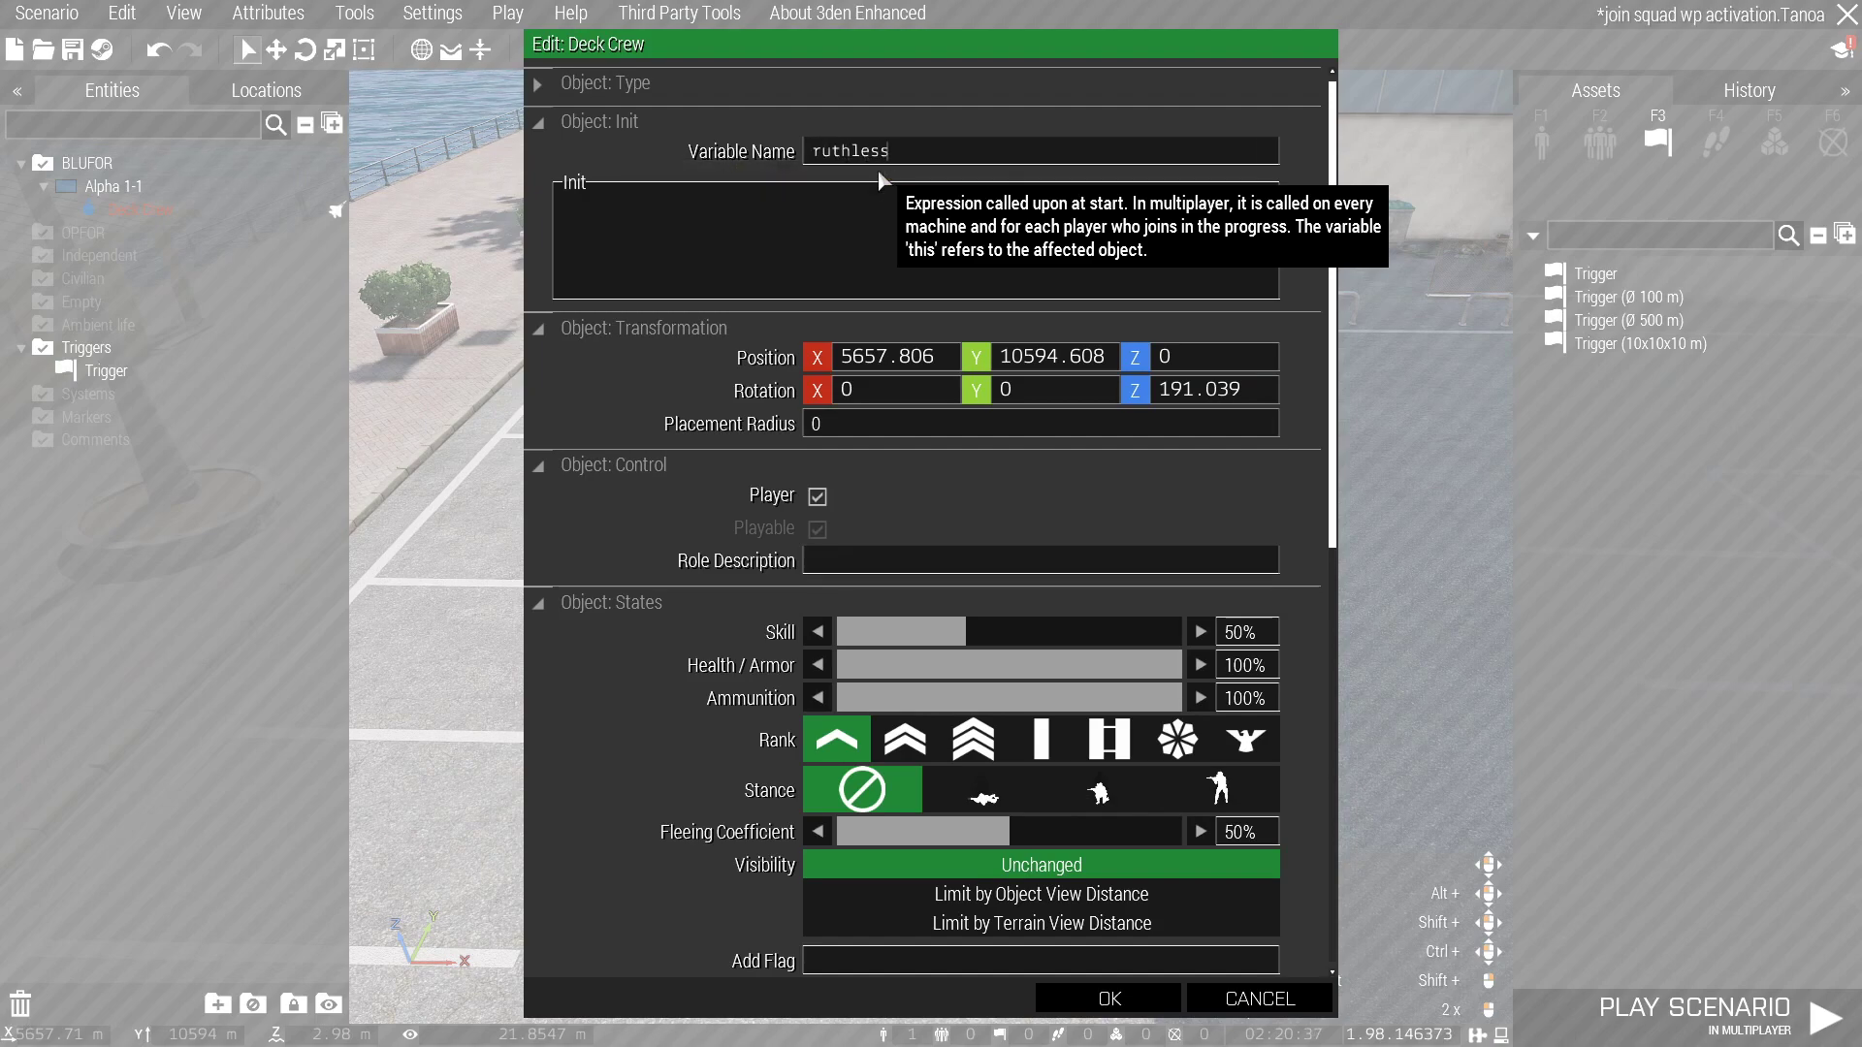
{"action": "key", "text": "Return"}
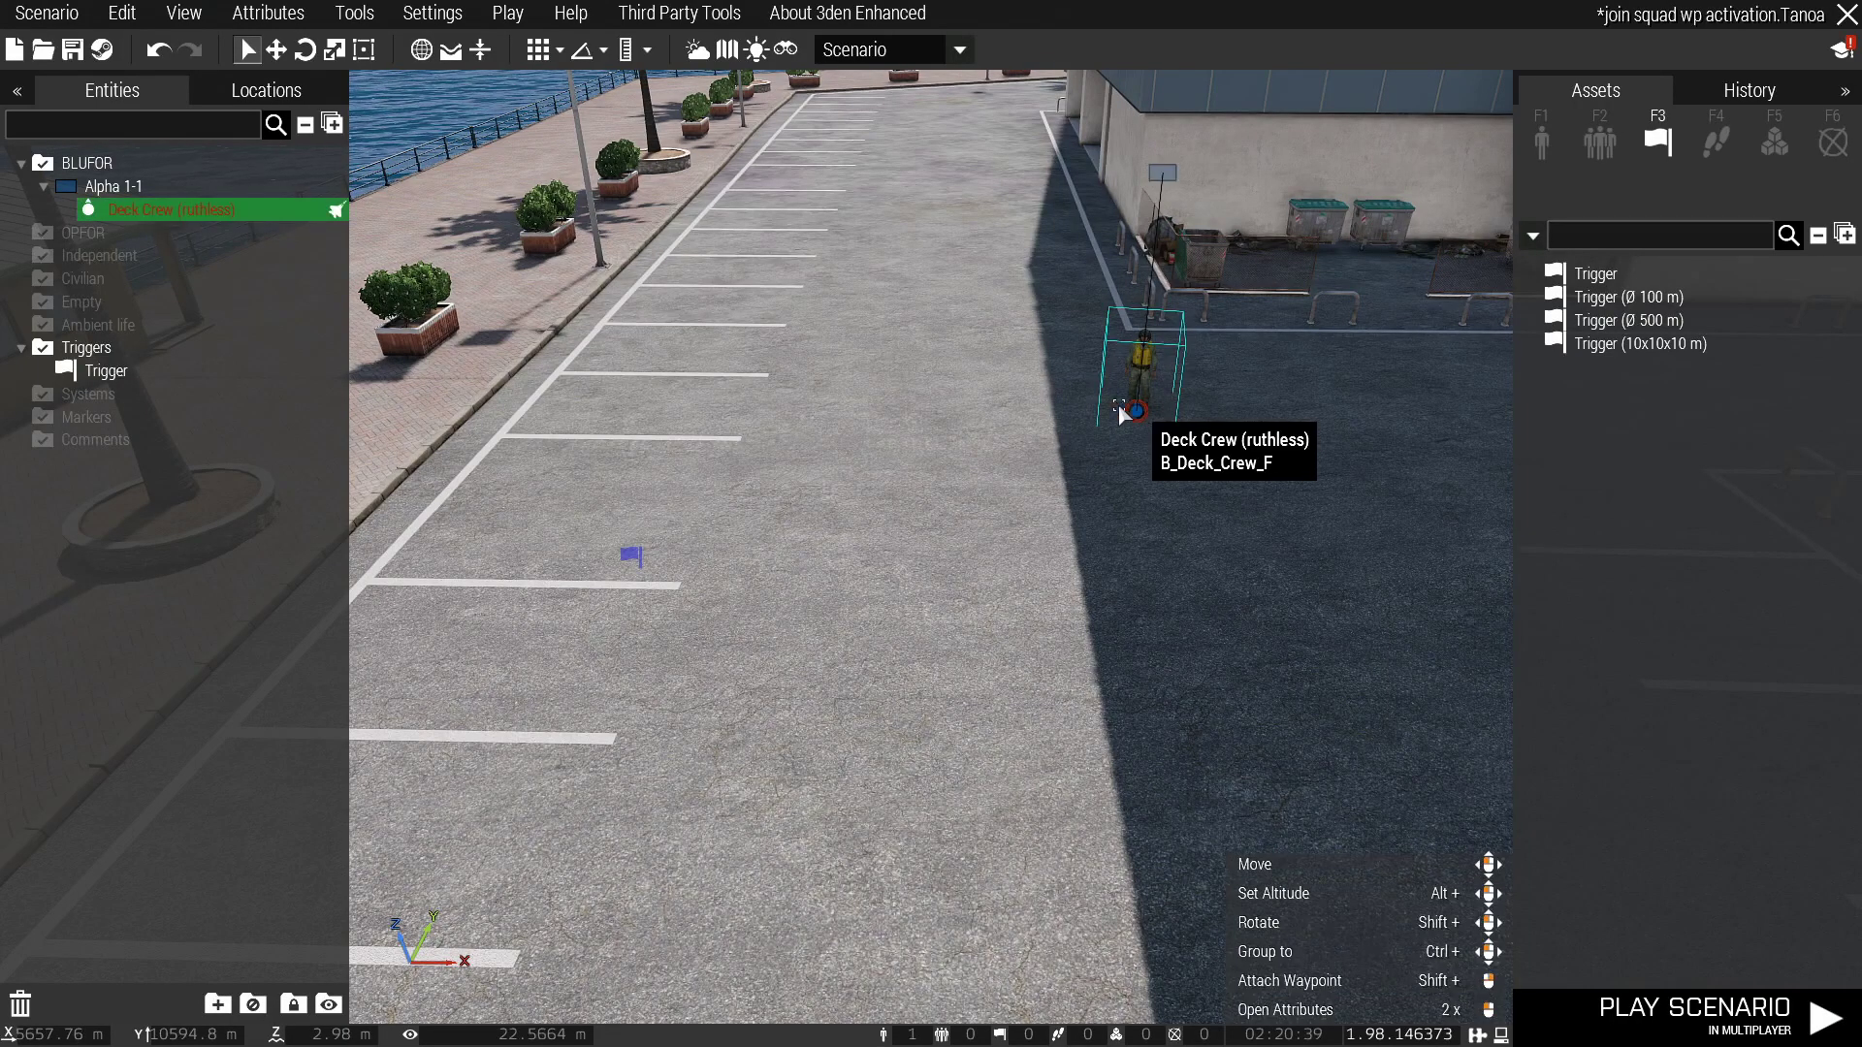
Give the trigger in the parking bays the variable name squad
{"action": "left_click", "coordinate": [635, 553]}
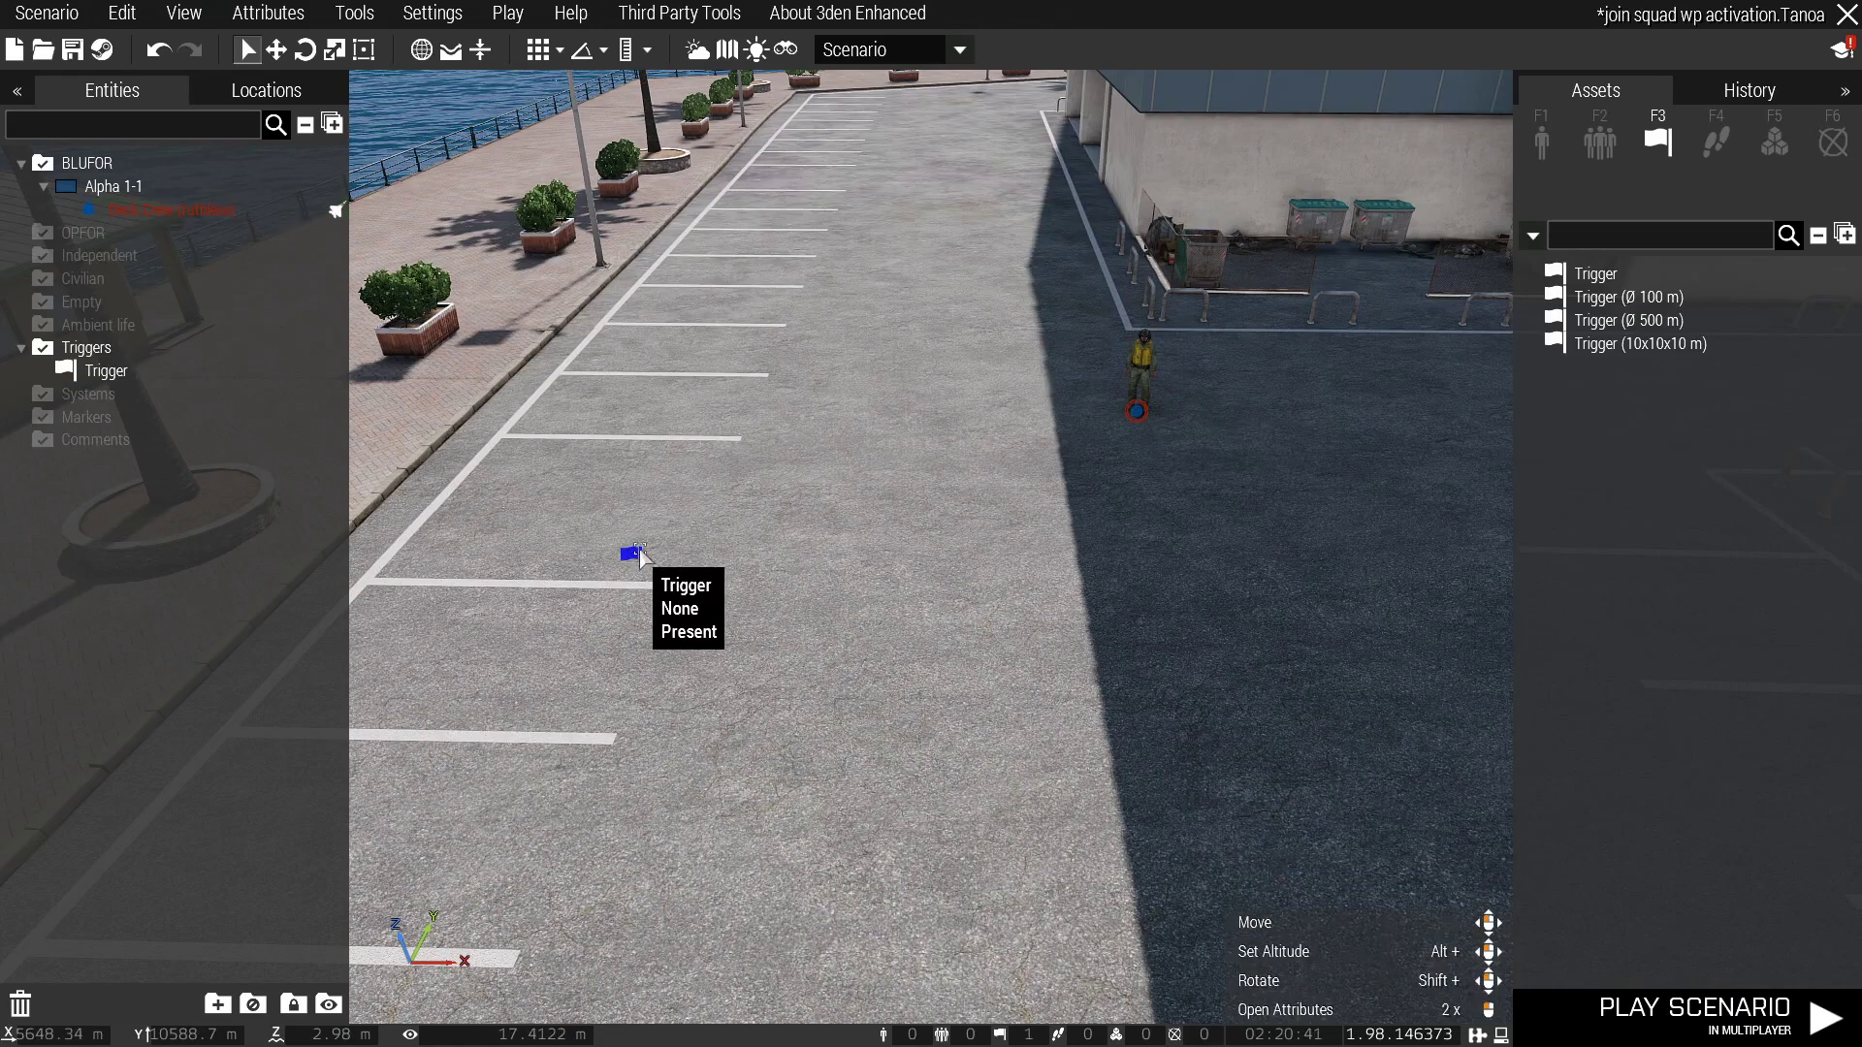
{"action": "double_click", "coordinate": [639, 549]}
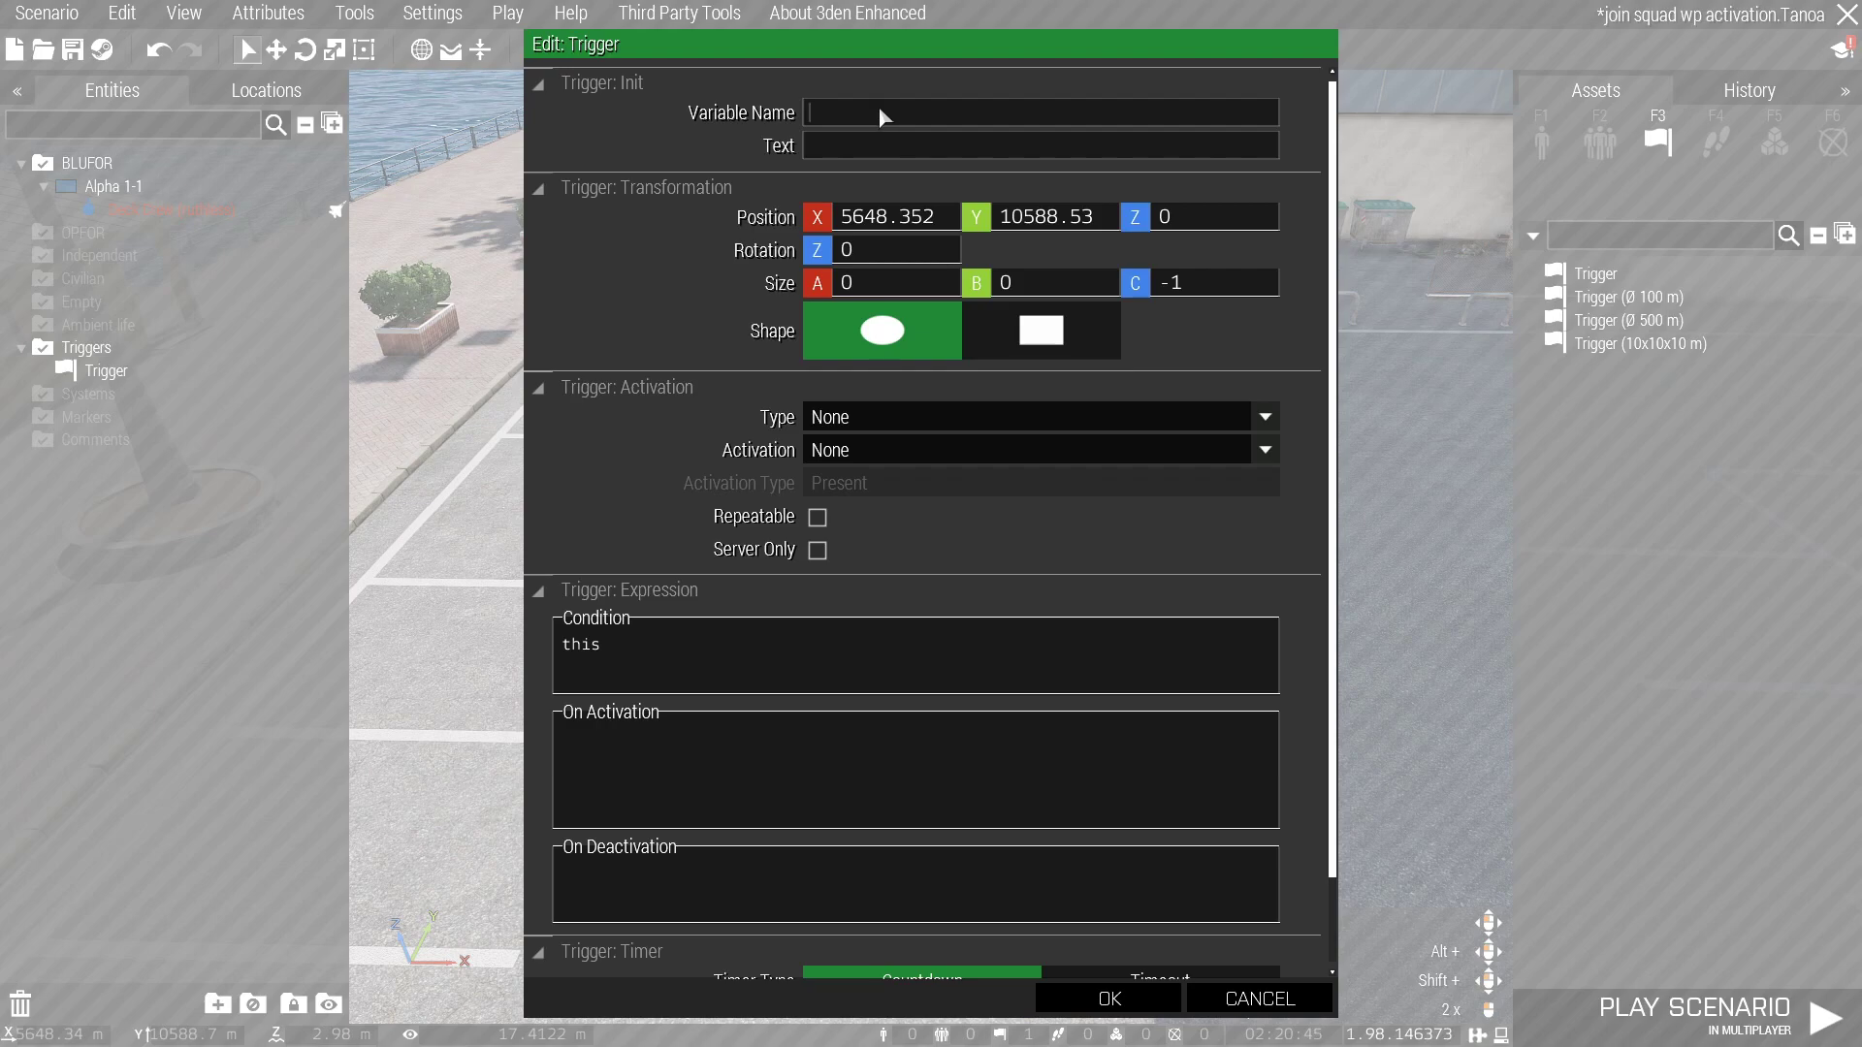
{"action": "type", "text": "squad"}
{"action": "key", "text": "Return"}
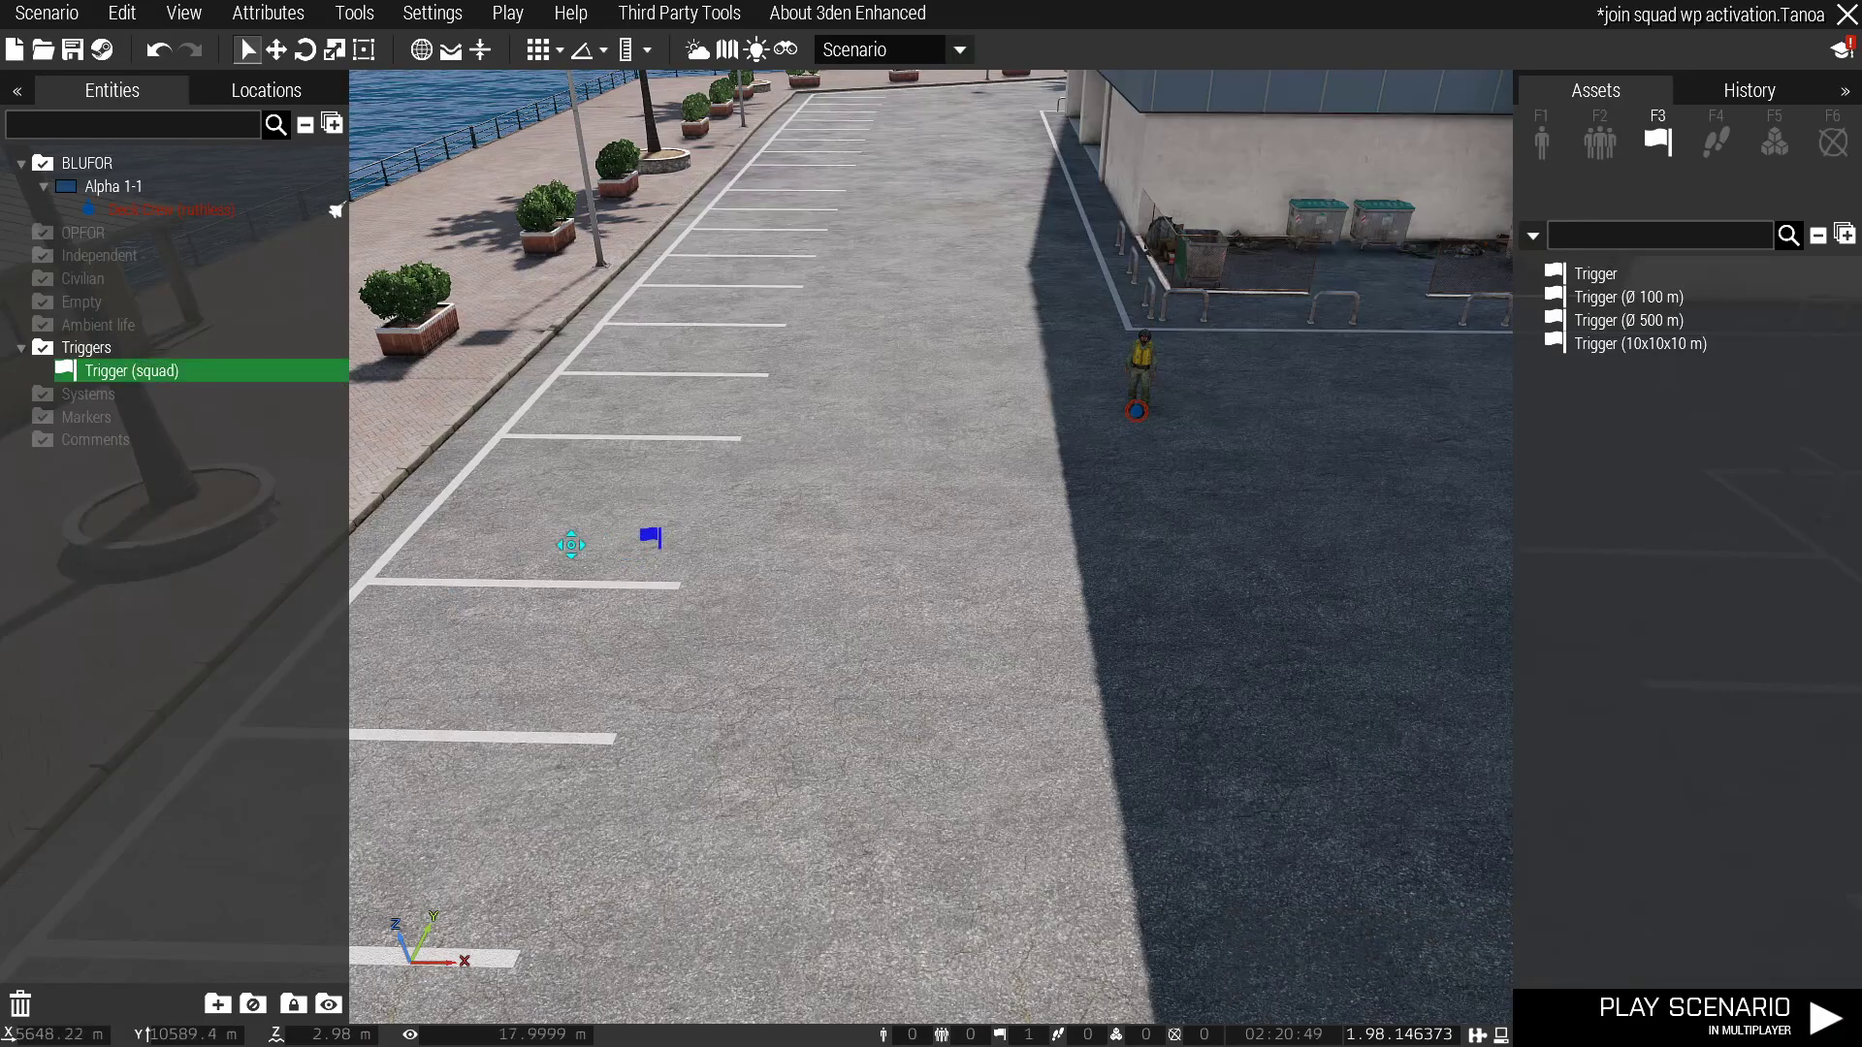
Review the trigger's attributes, checking its variable name
{"action": "double_click", "coordinate": [716, 555]}
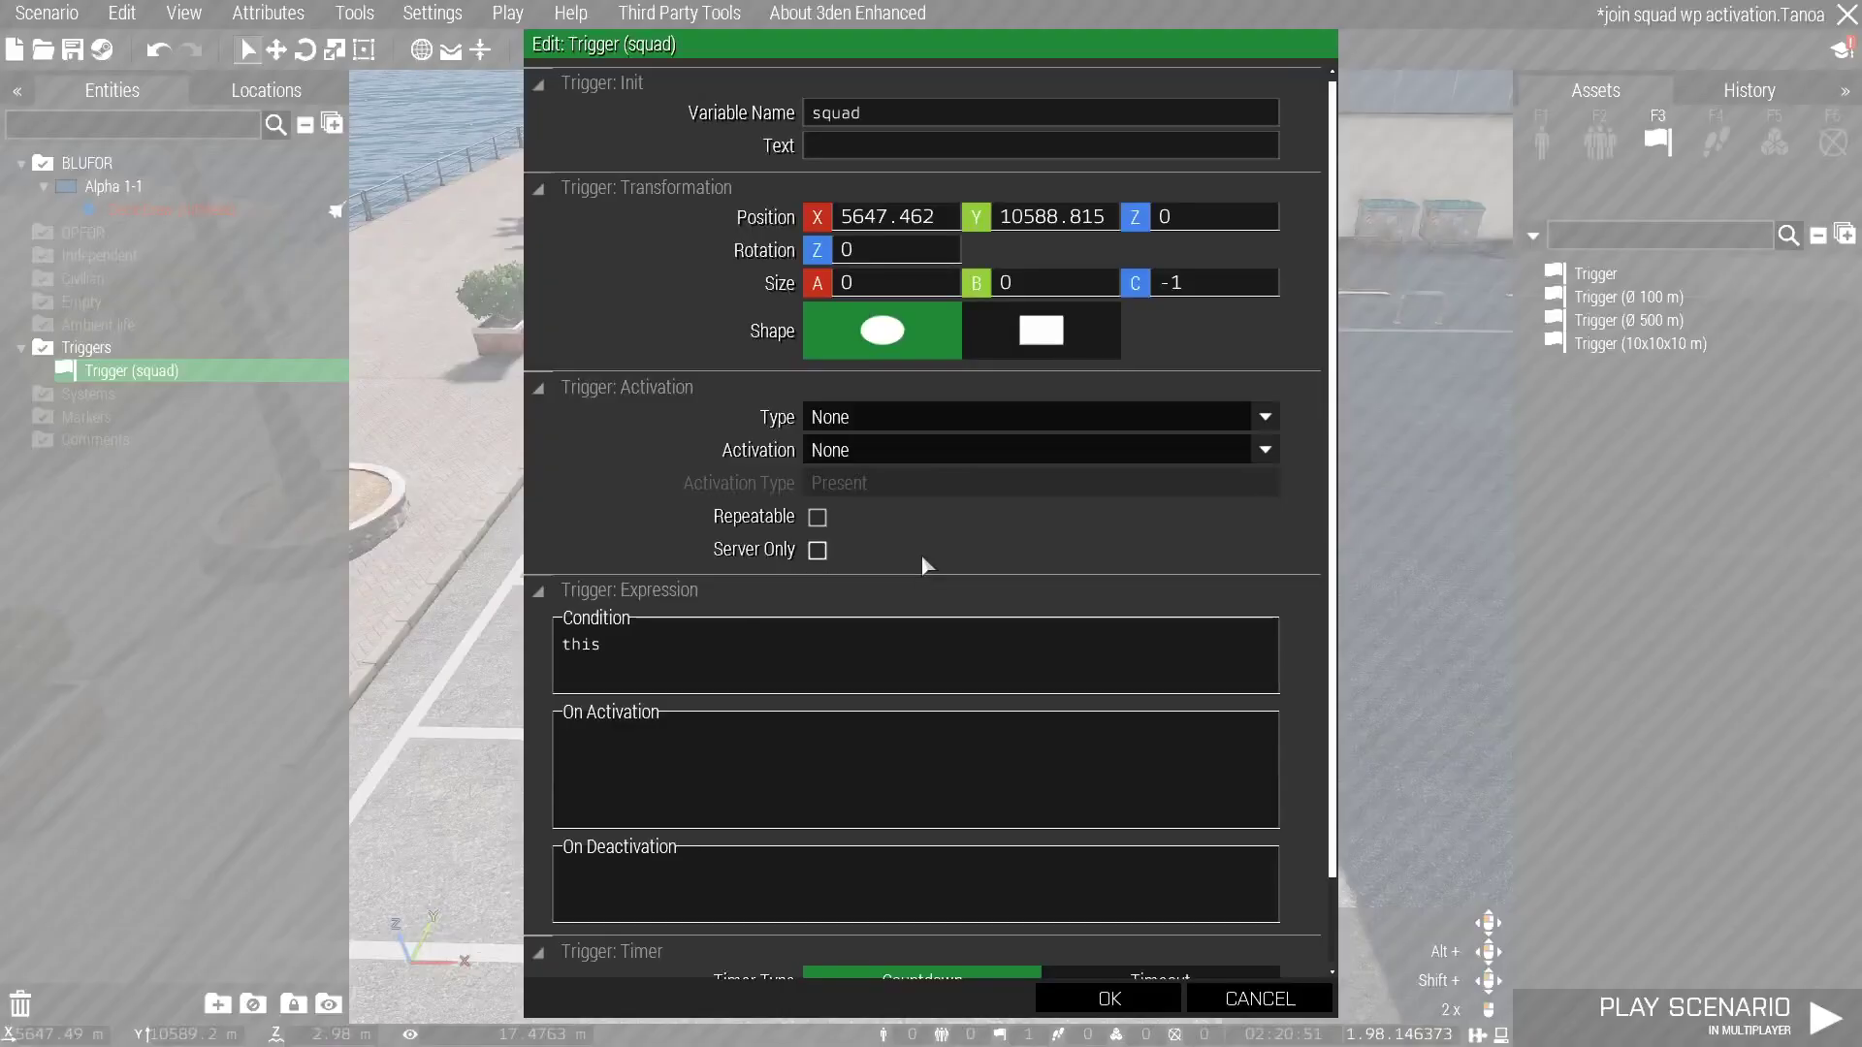
{"action": "double_click", "coordinate": [852, 113]}
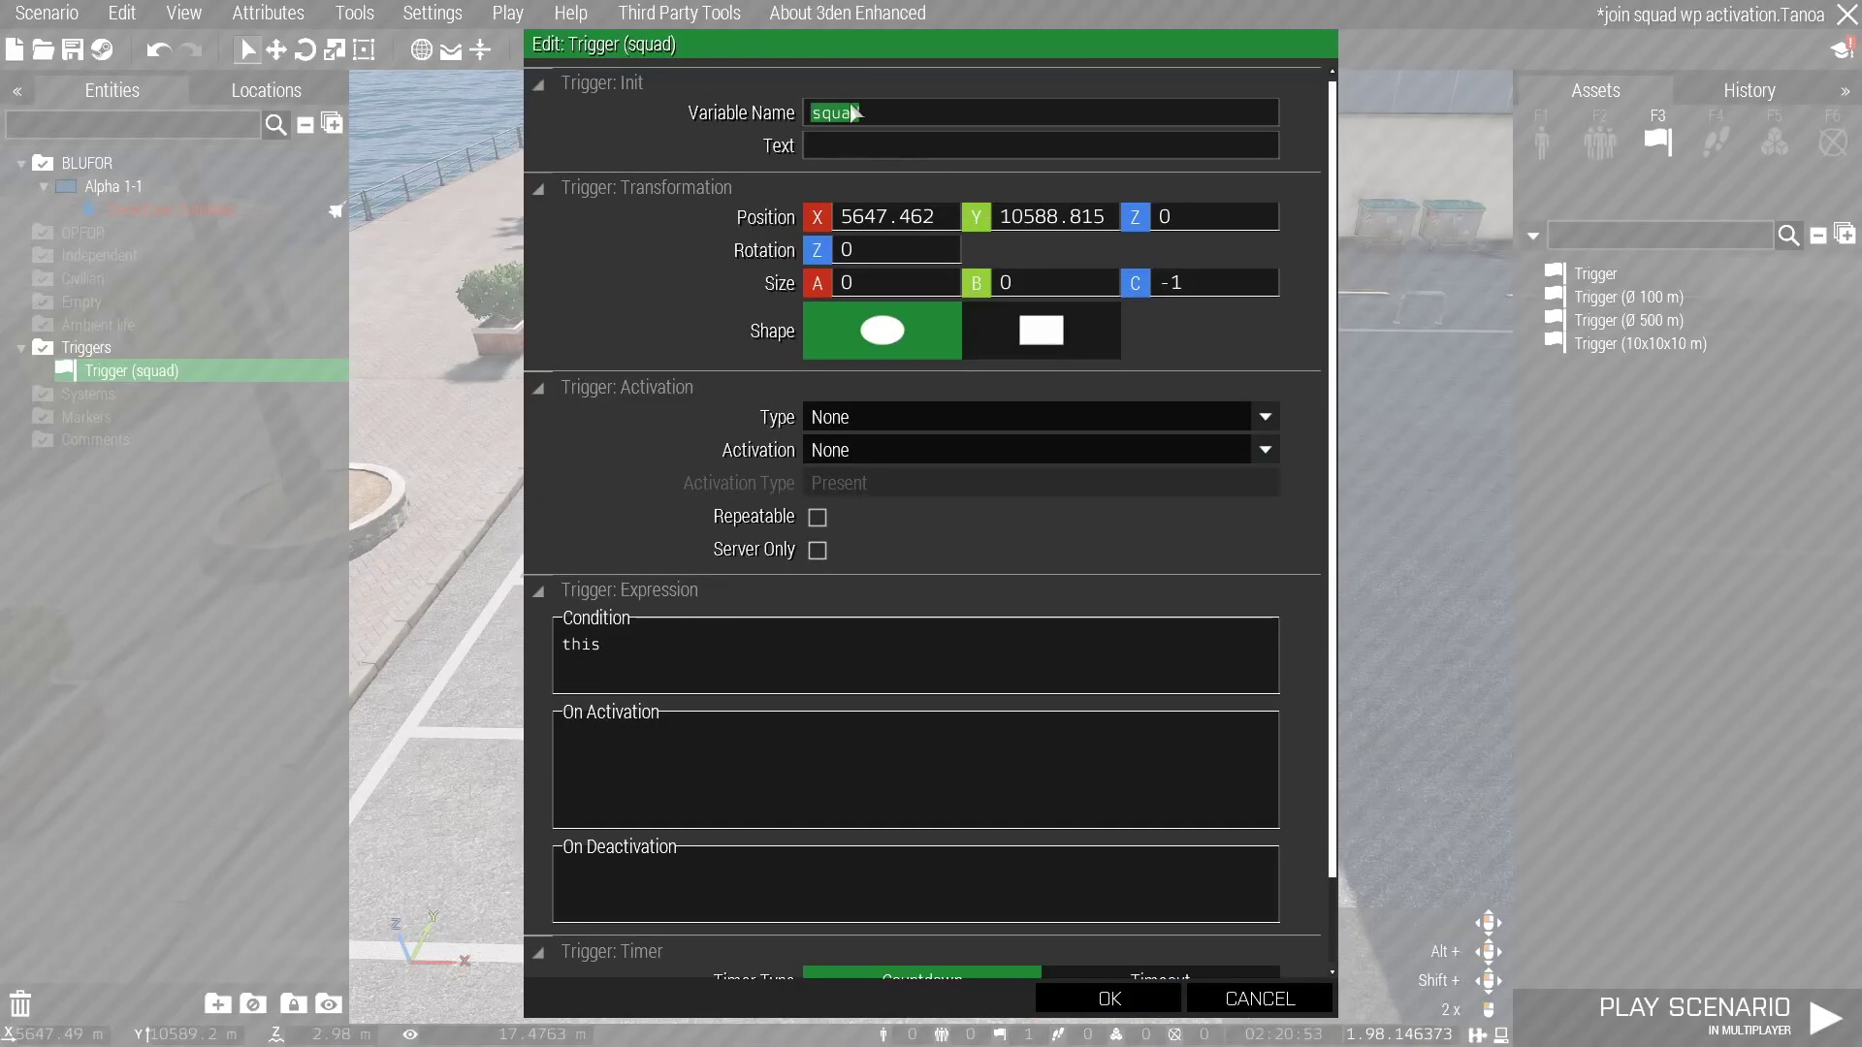
{"action": "left_click", "coordinate": [1109, 999]}
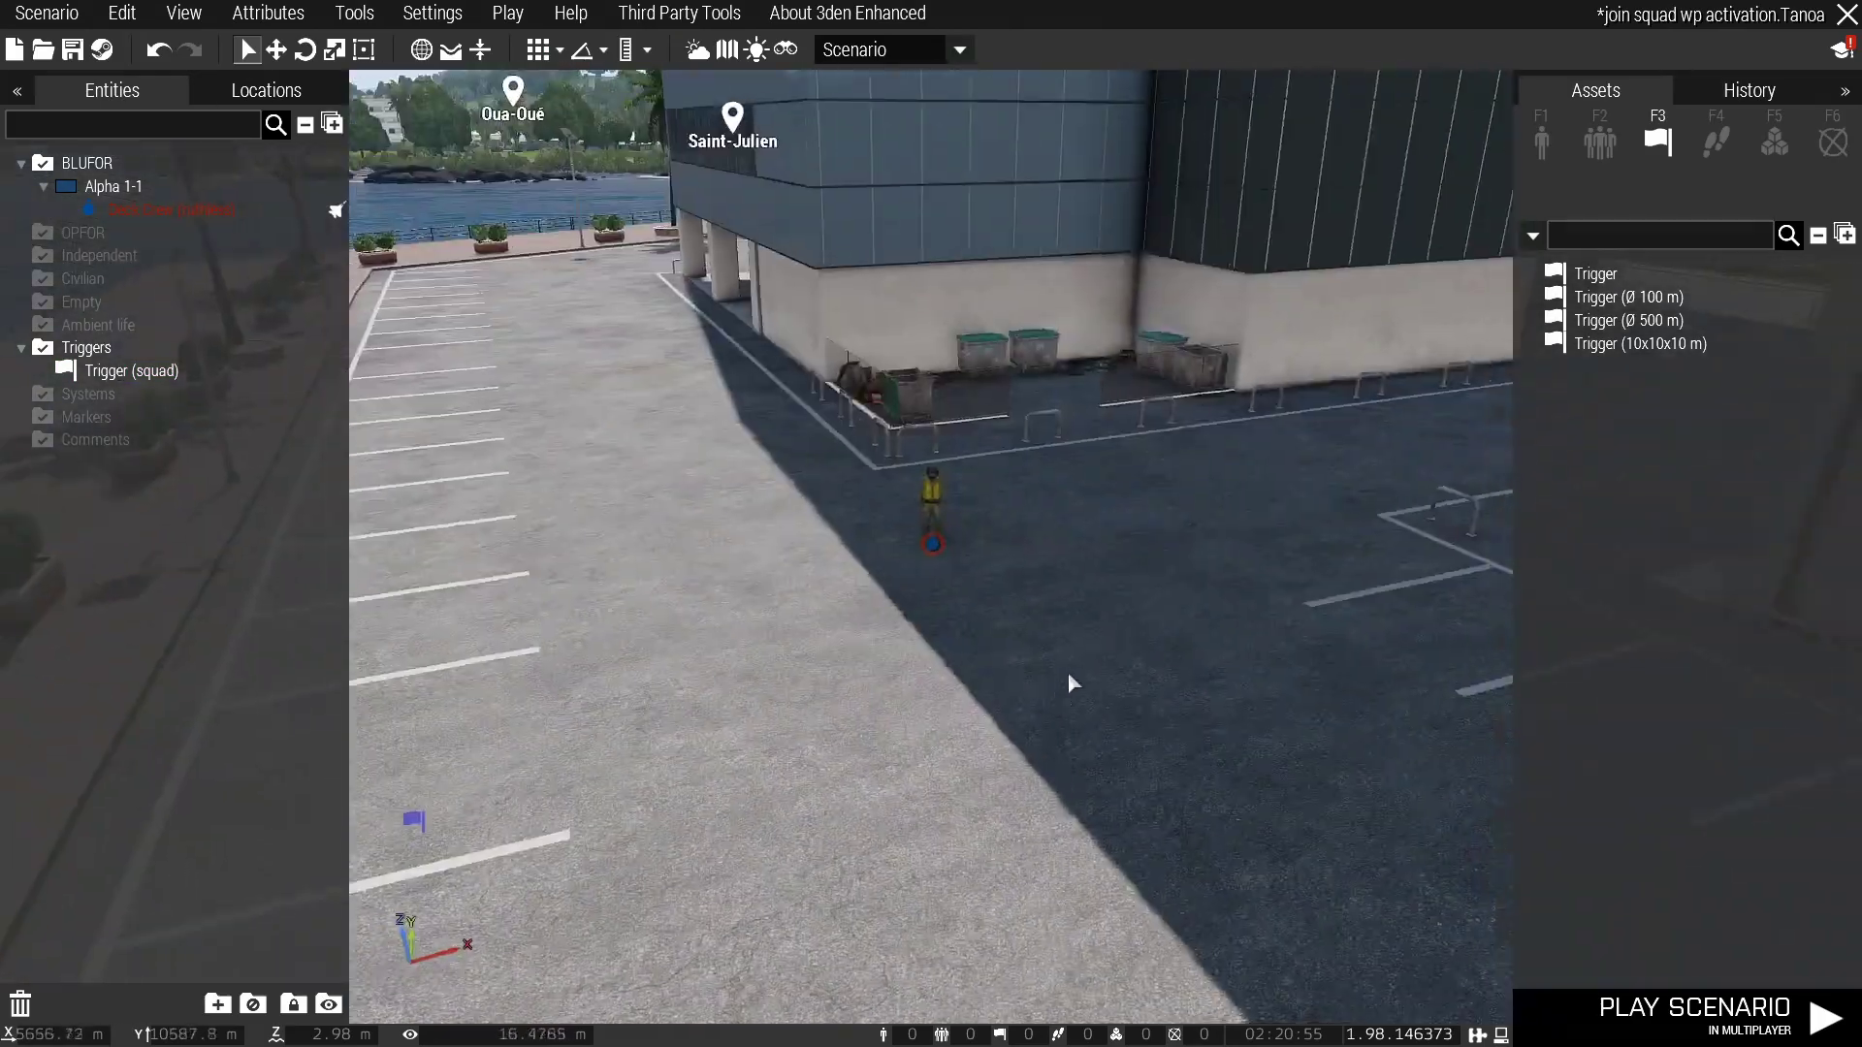
{"action": "right_click_drag", "start_coordinate": [1069, 675], "coordinate": [848, 743]}
{"action": "left_click_drag", "start_coordinate": [849, 743], "coordinate": [644, 783]}
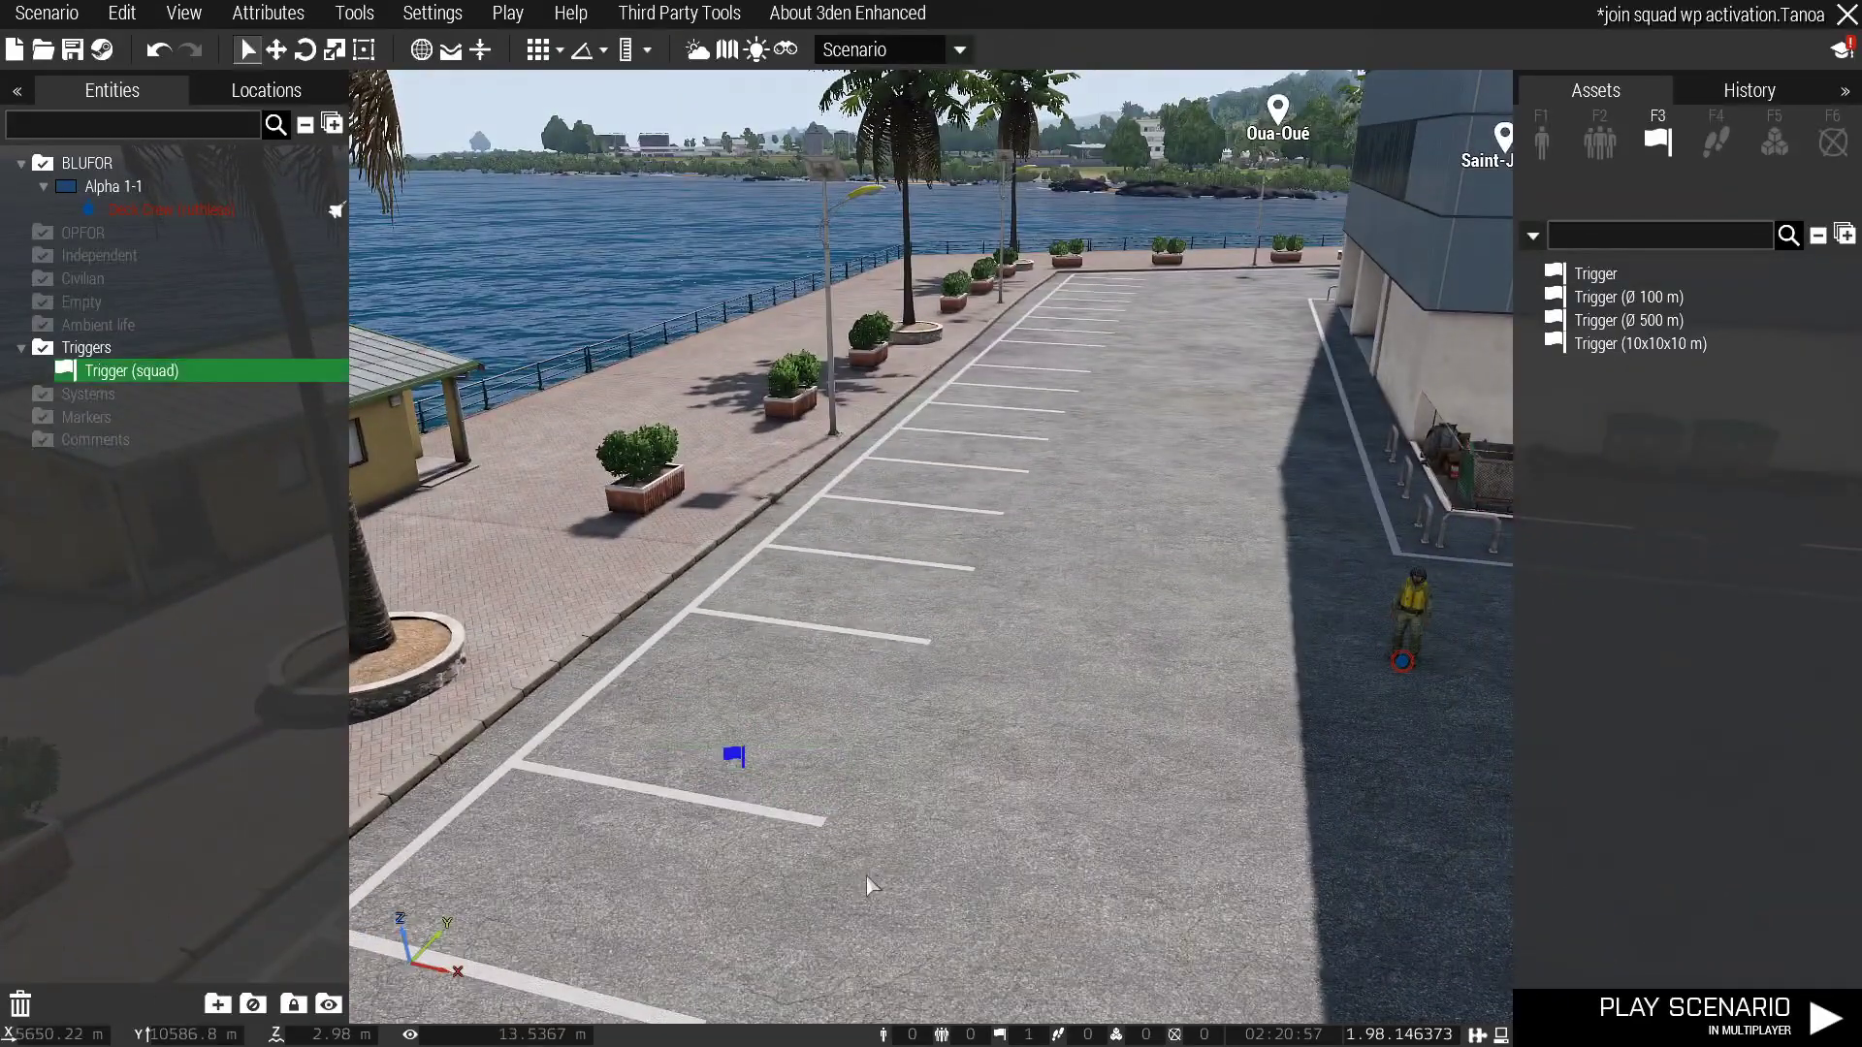
{"action": "left_click", "coordinate": [866, 876]}
{"action": "right_click_drag", "start_coordinate": [866, 877], "coordinate": [1057, 884]}
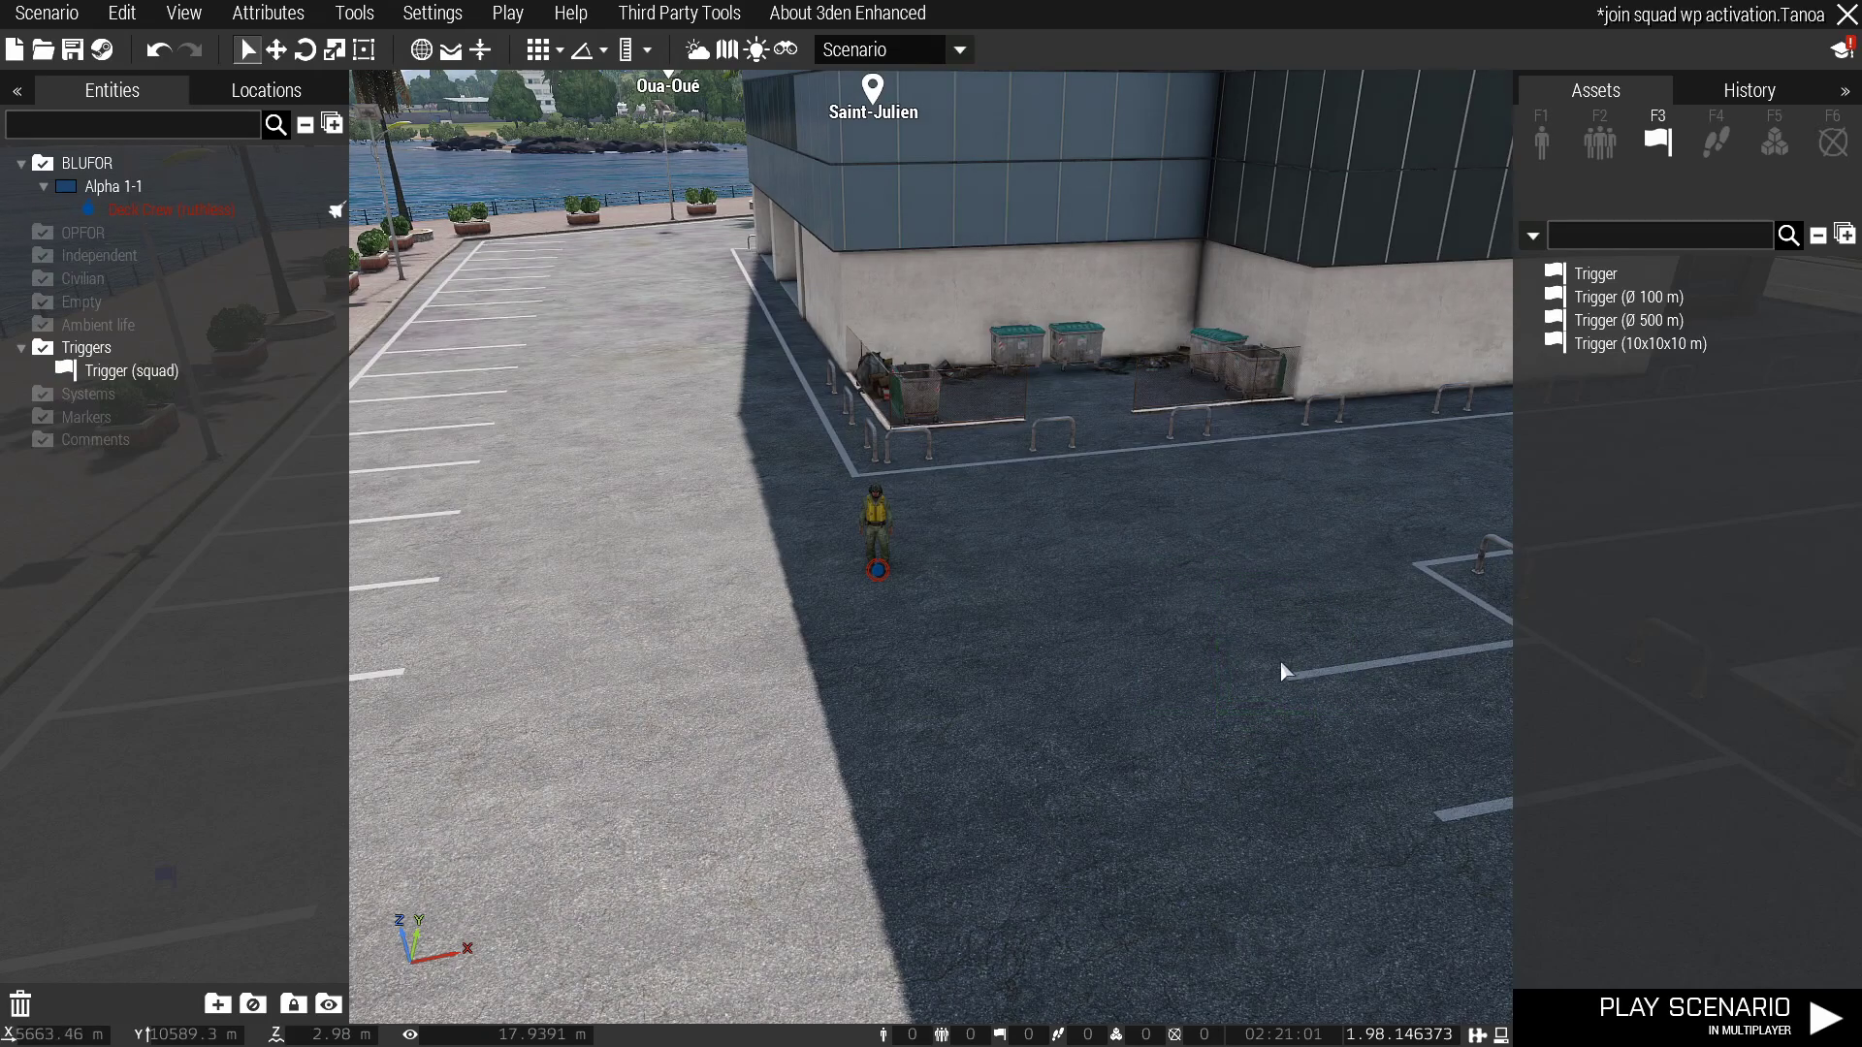
{"action": "right_click_drag", "start_coordinate": [1280, 663], "coordinate": [1178, 641]}
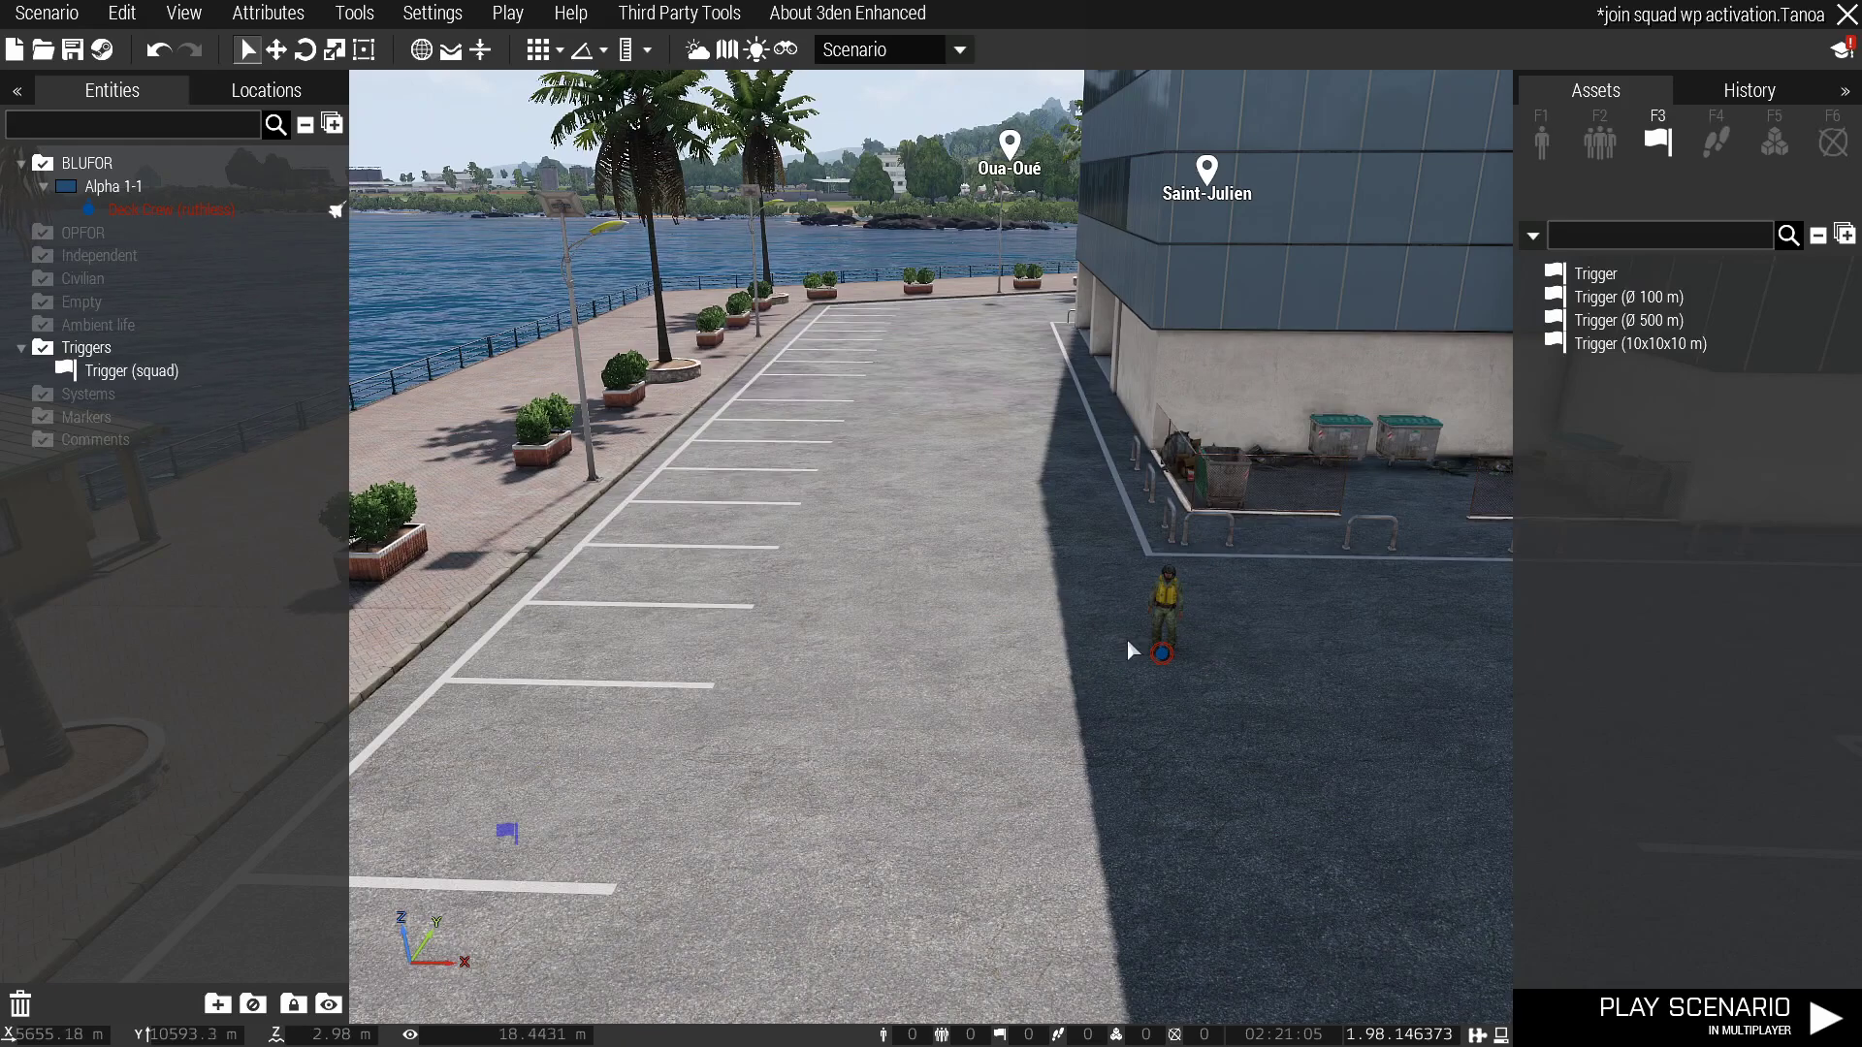
Place a NATO infantry Fire Team on the open pavement and shift the group slightly towards the parking bays
{"action": "key", "text": "F1"}
{"action": "left_click", "coordinate": [1600, 140]}
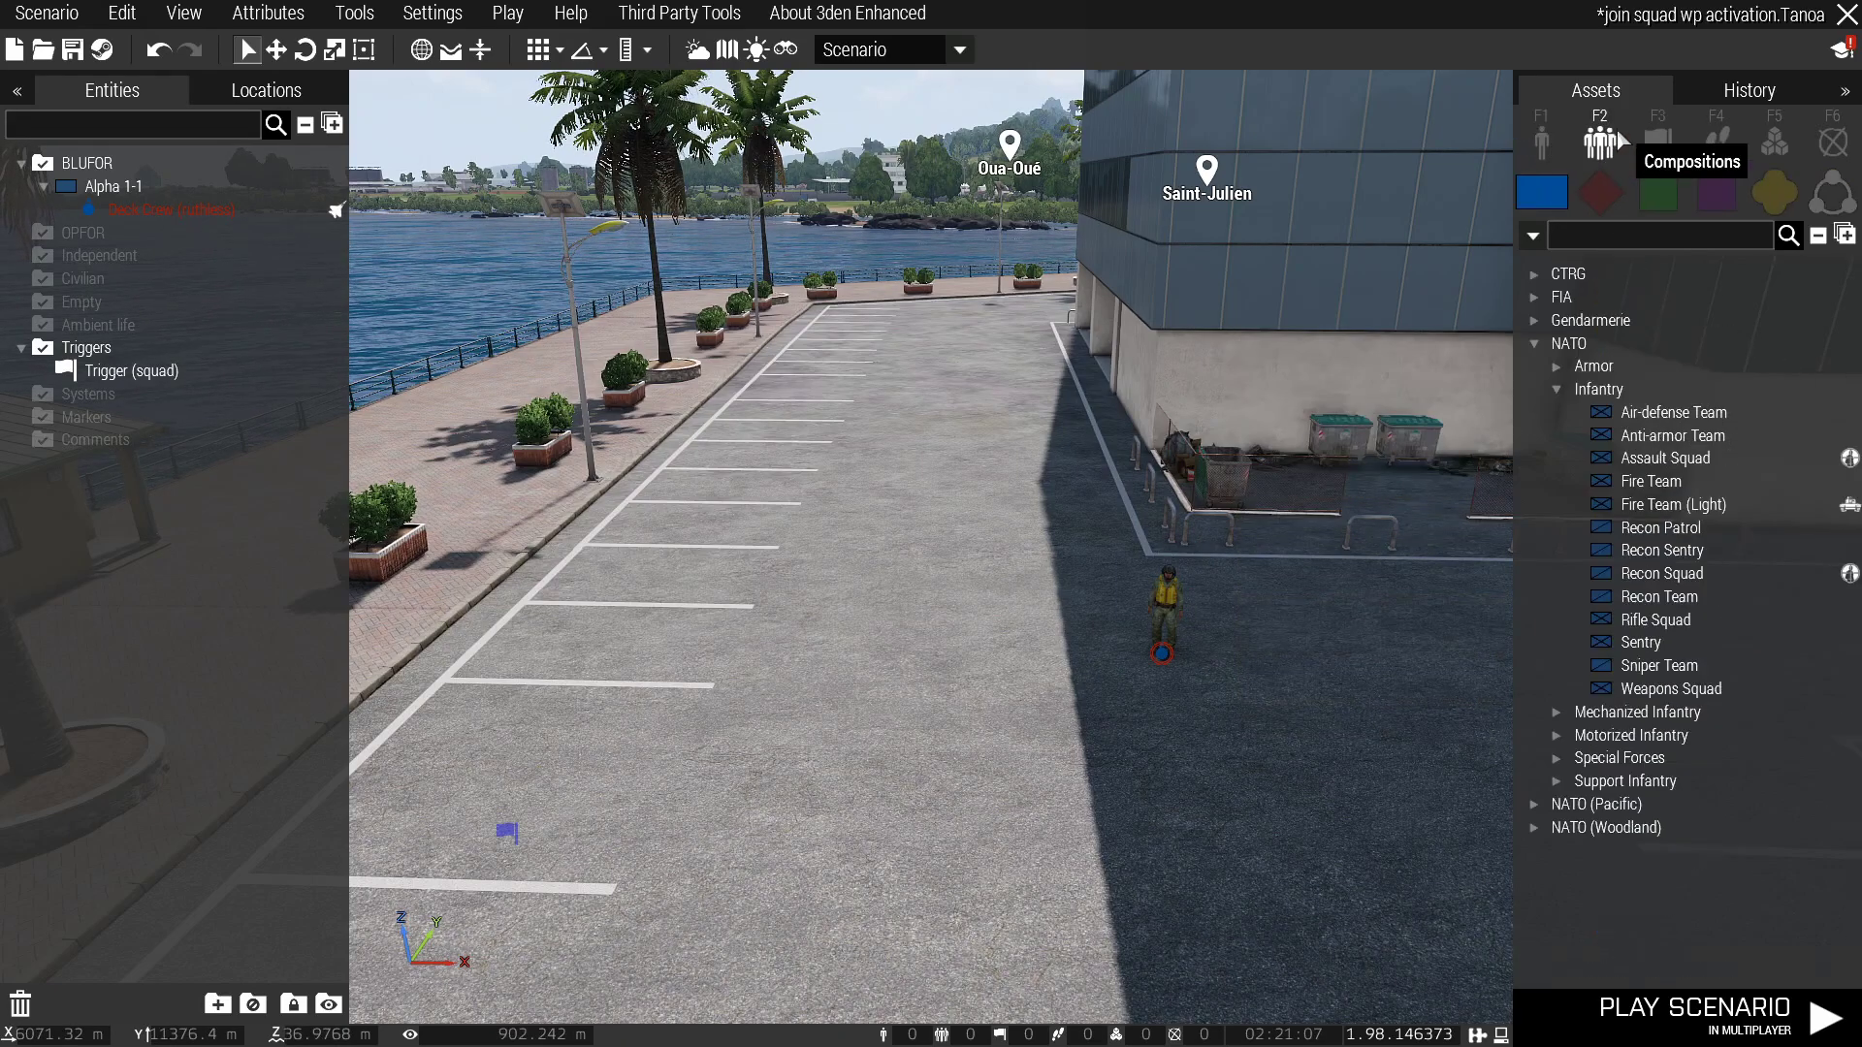
{"action": "left_click", "coordinate": [1650, 481]}
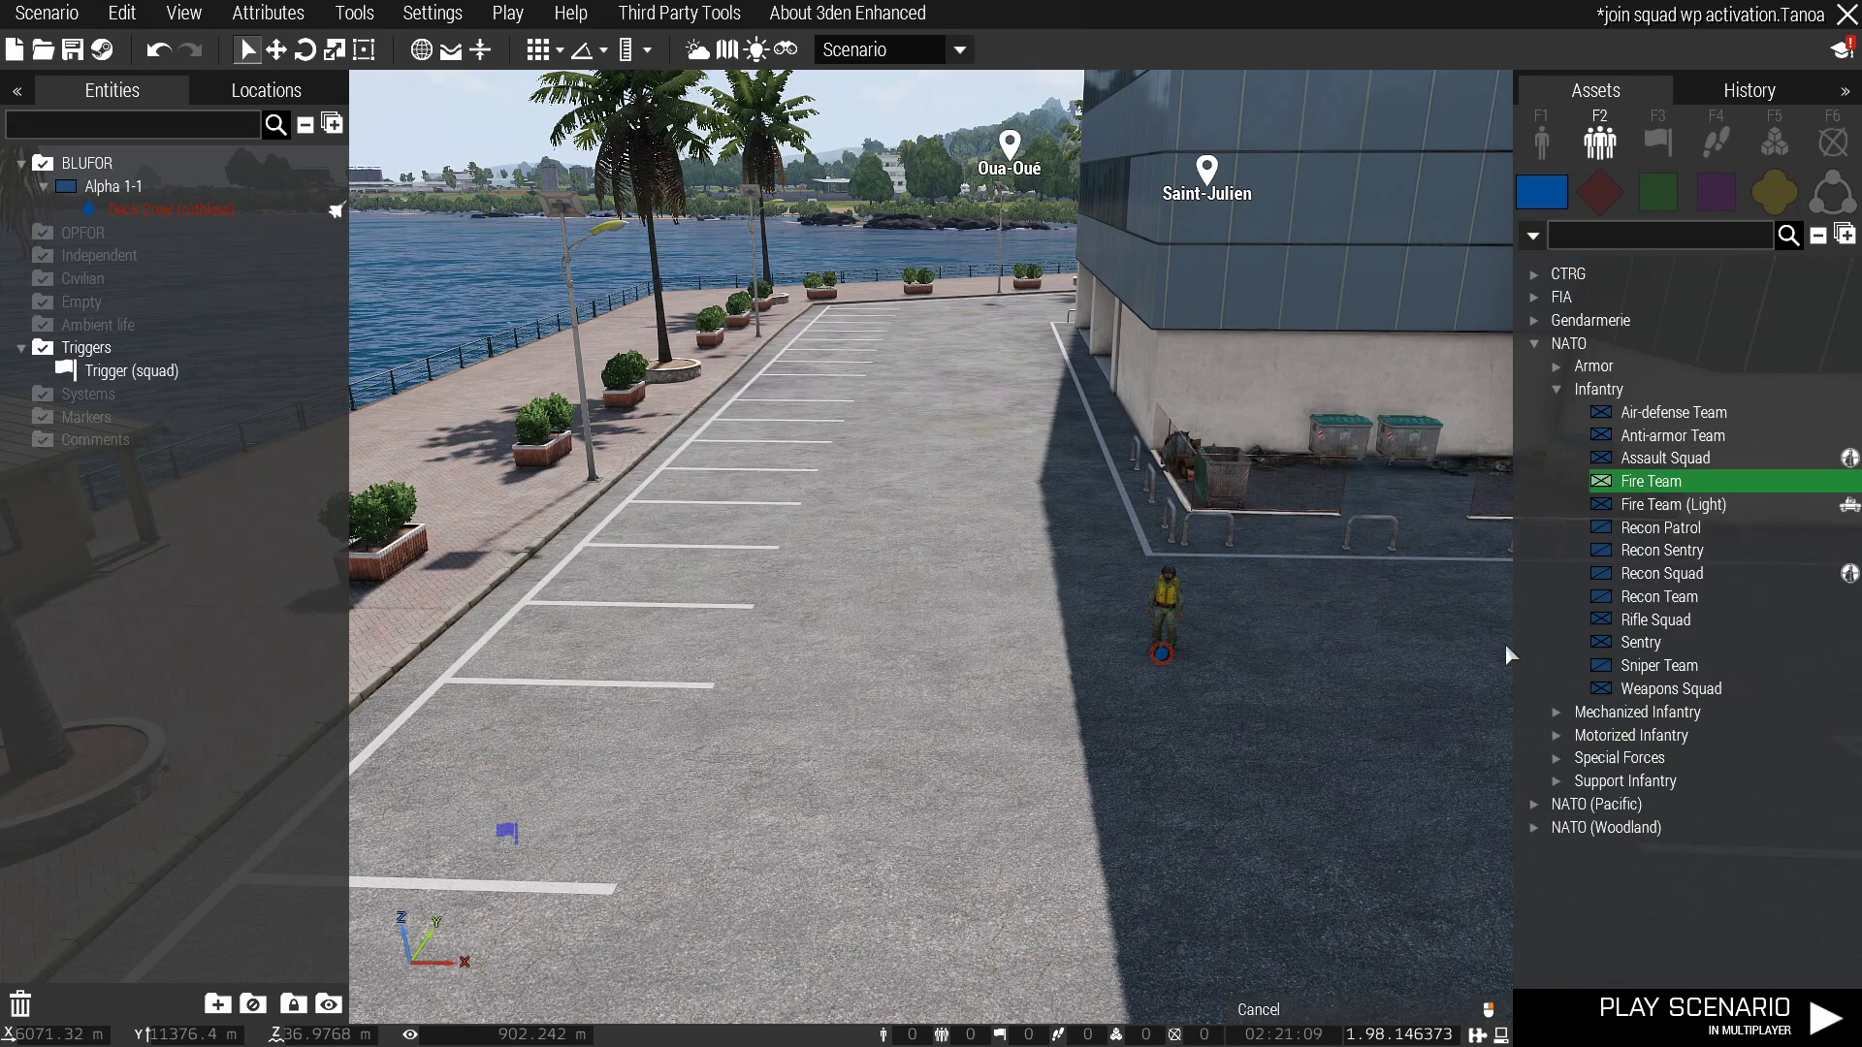
{"action": "scroll", "coordinate": [1508, 656], "scroll_direction": "down", "scroll_amount": 3}
{"action": "left_click", "coordinate": [968, 498]}
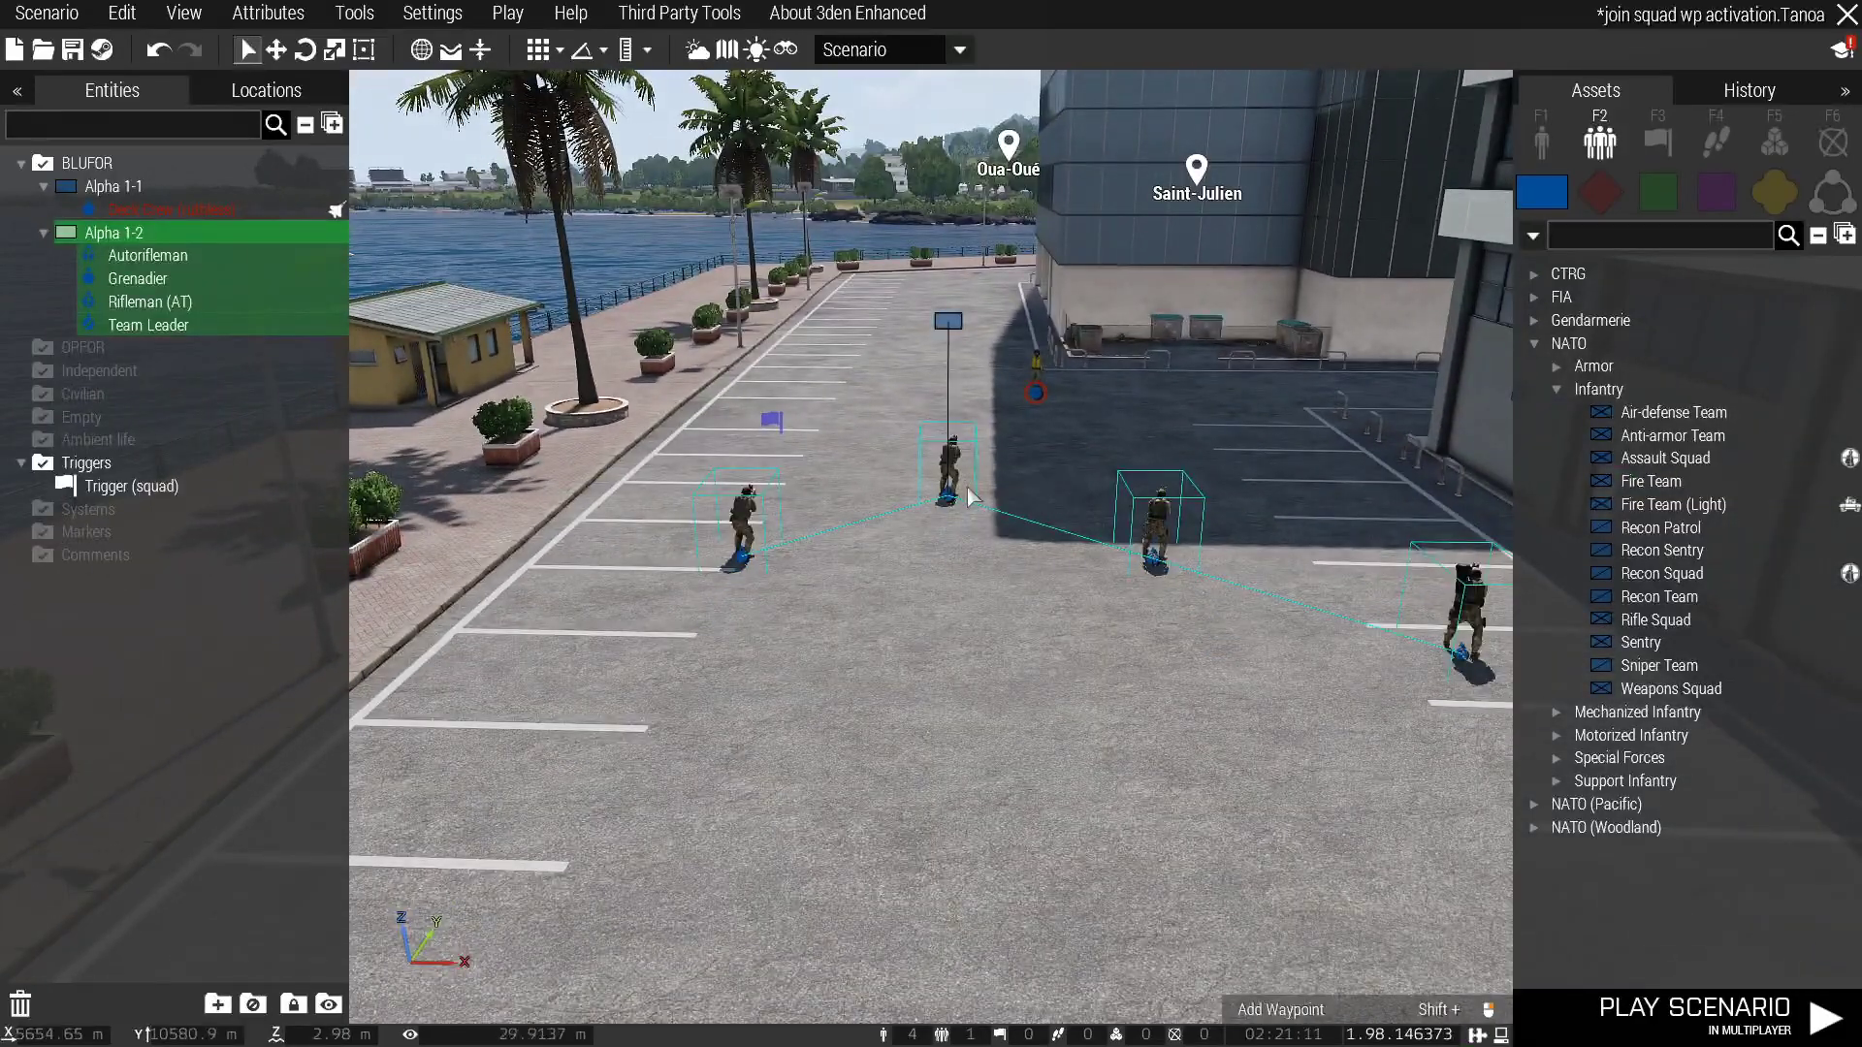
{"action": "left_click_drag", "start_coordinate": [968, 497], "coordinate": [878, 531]}
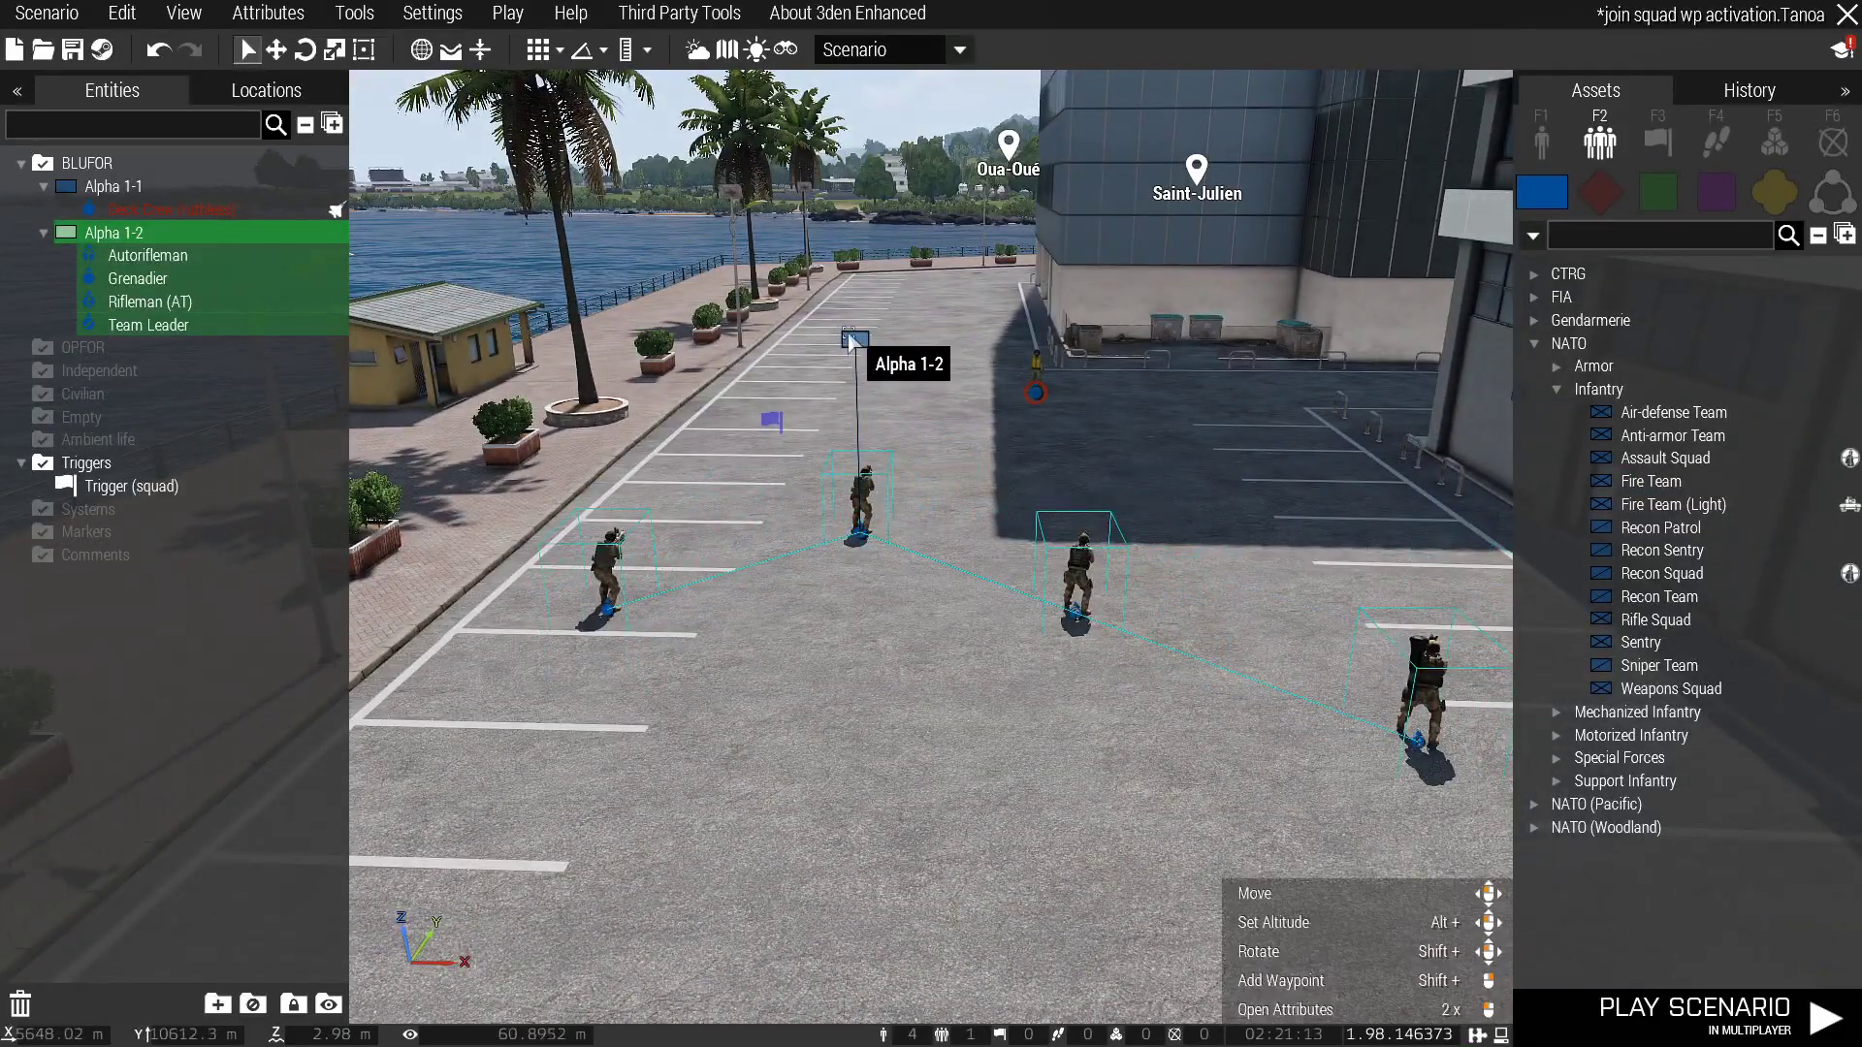
Give the Fire Team group Alpha 1-2 the variable name squad1
{"action": "double_click", "coordinate": [853, 340]}
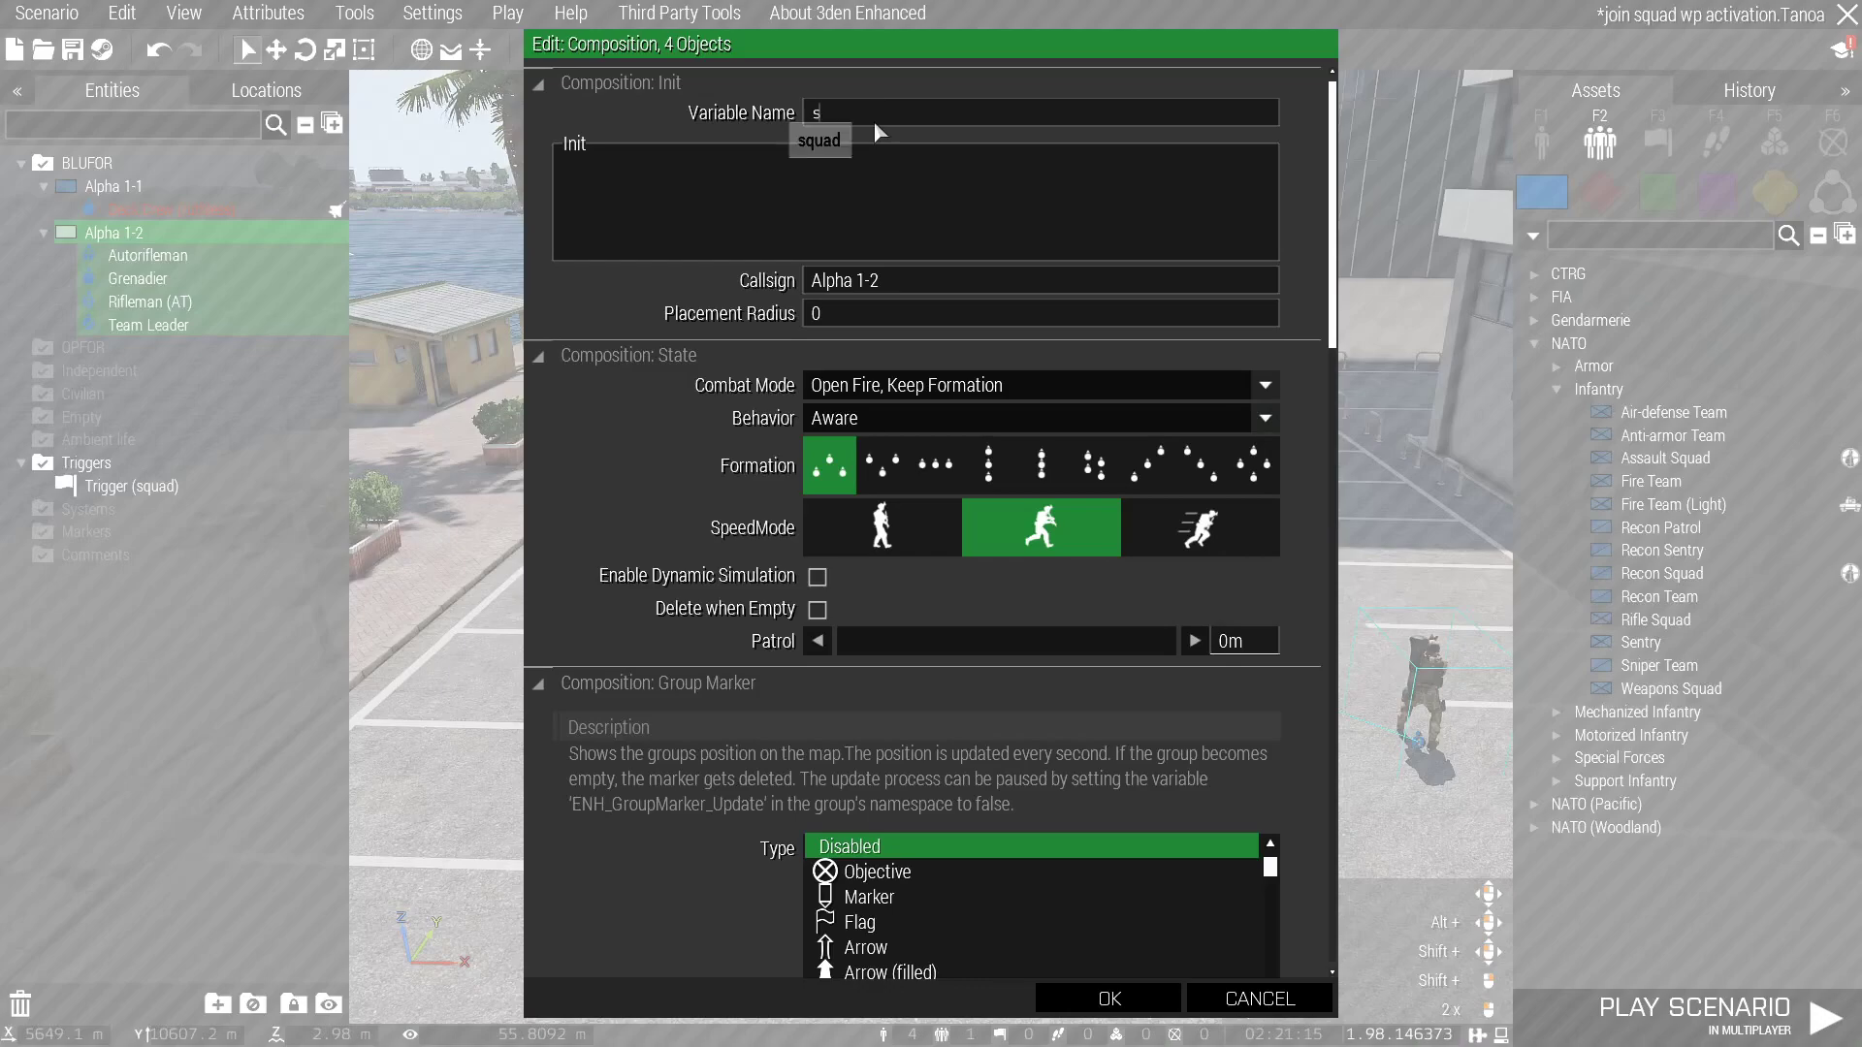
{"action": "type", "text": "squad1"}
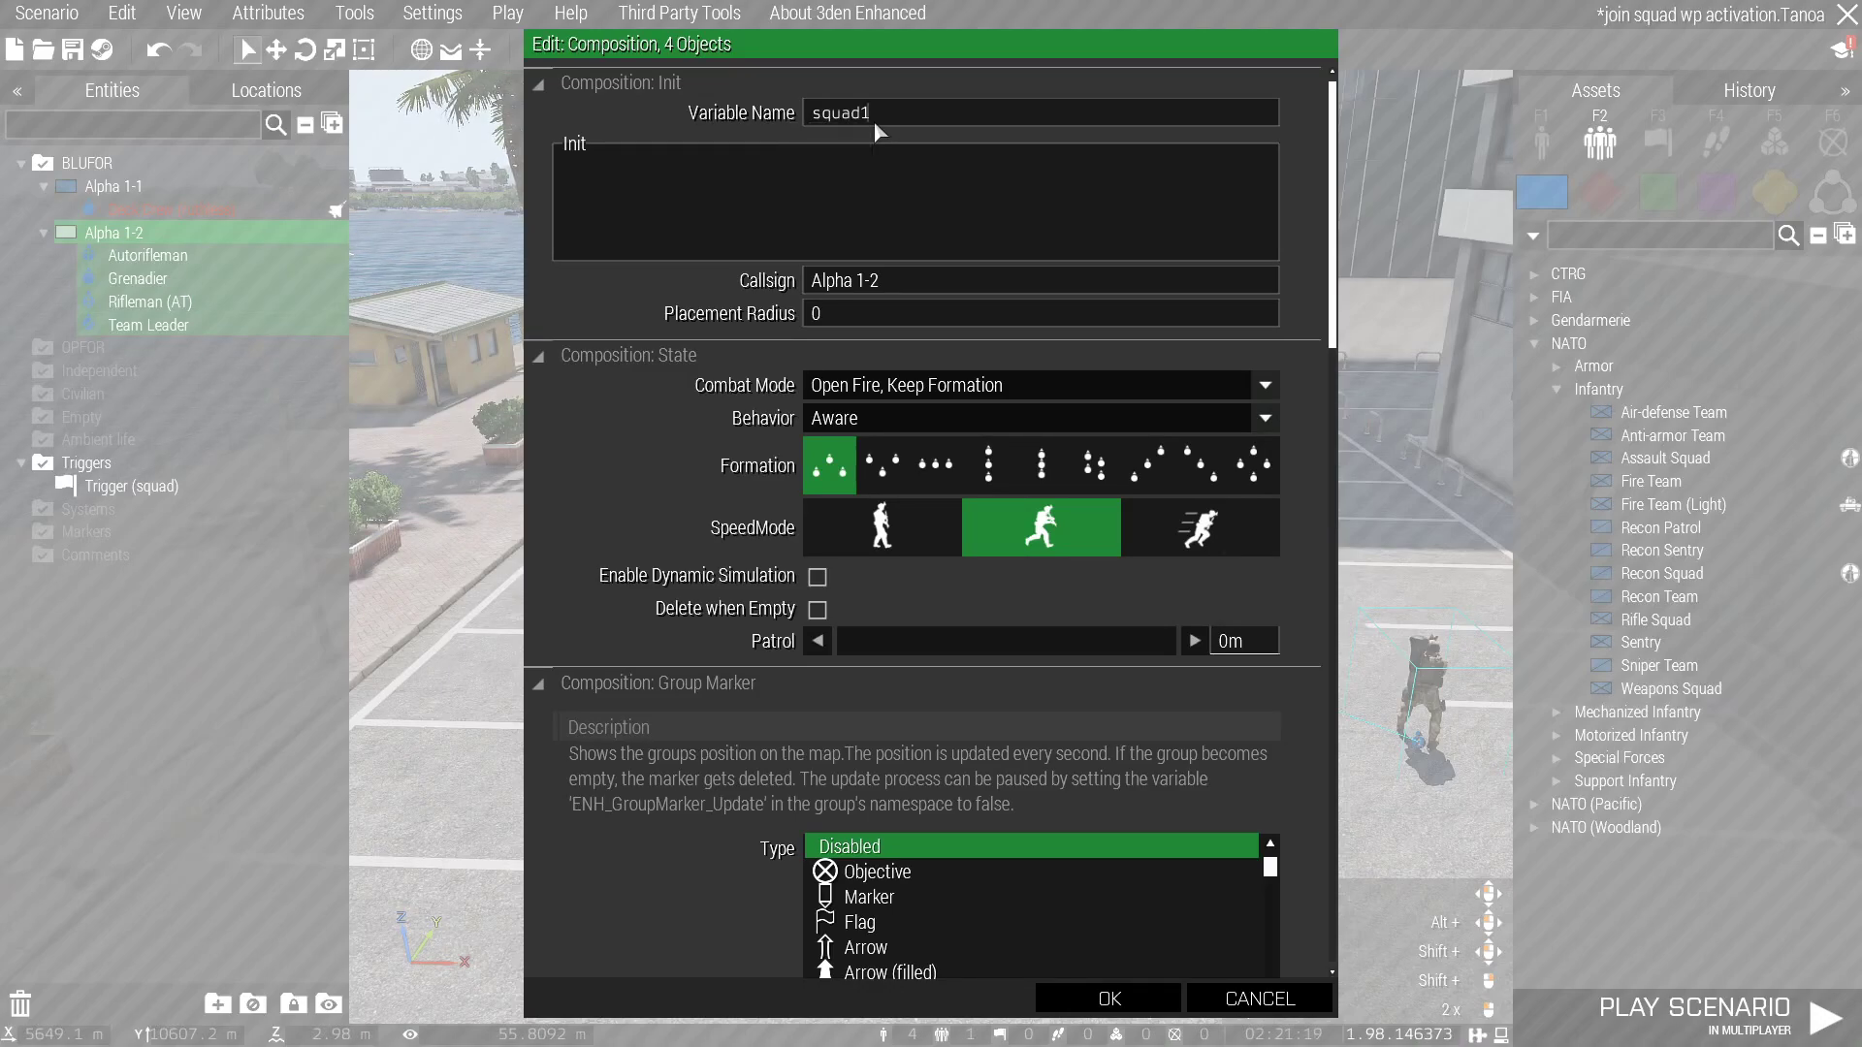
{"action": "key", "text": "Return"}
{"action": "left_click", "coordinate": [905, 611]}
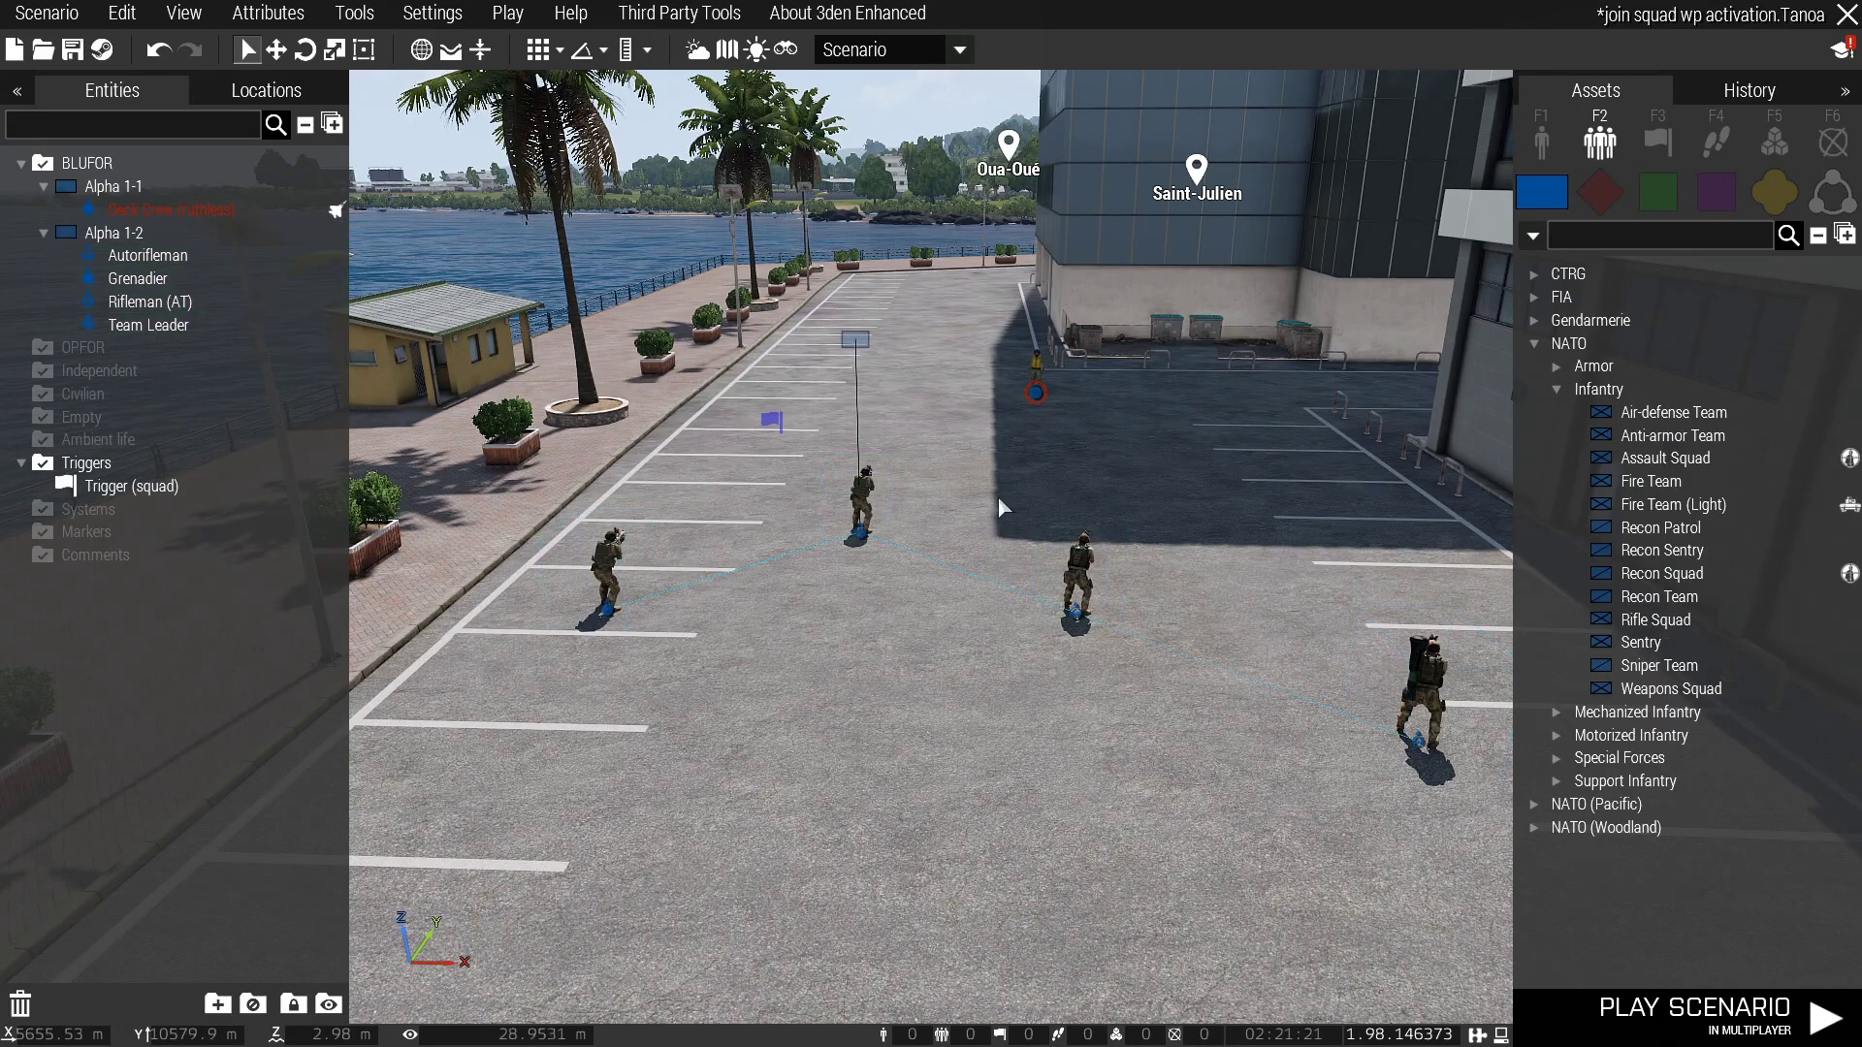
Enter "units squad1 joinSilent Ruthless;" as the On Activation expression of the trigger squad
{"action": "right_click_drag", "start_coordinate": [999, 493], "coordinate": [989, 516]}
{"action": "key", "text": "w"}
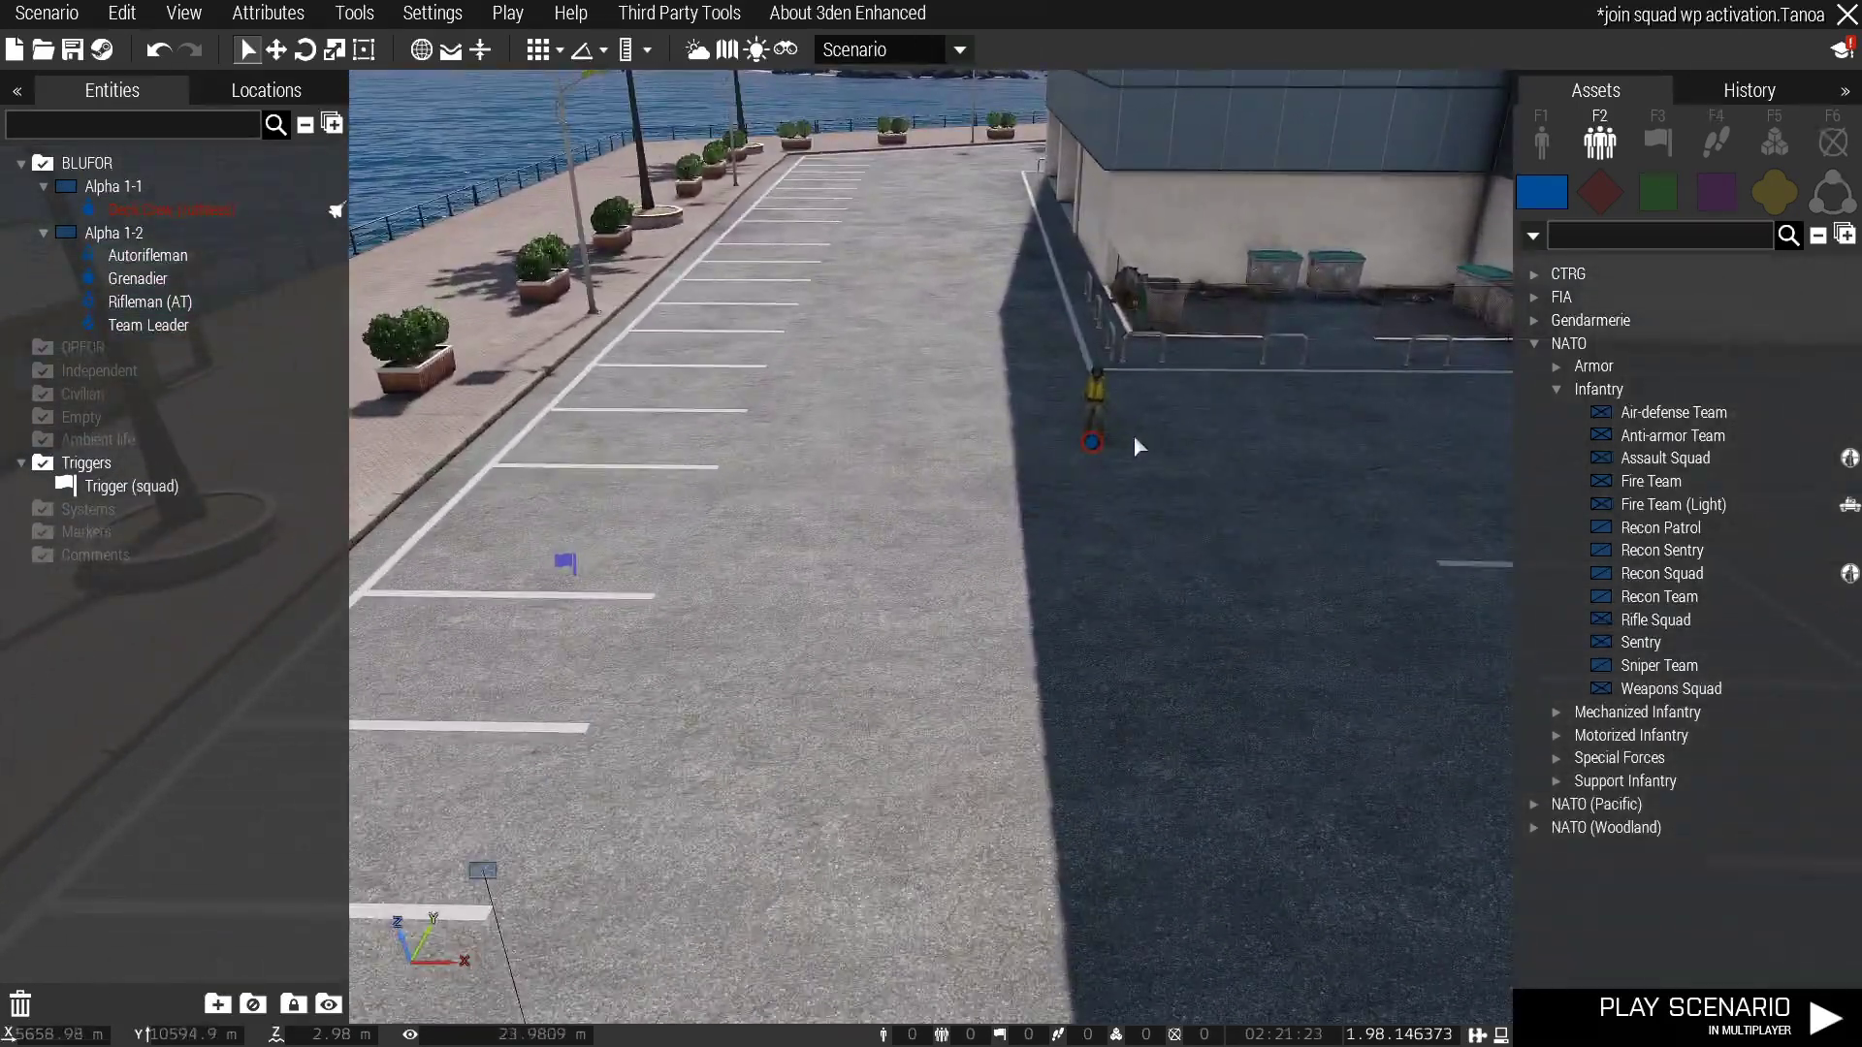
{"action": "key", "text": "a"}
{"action": "left_click", "coordinate": [790, 562]}
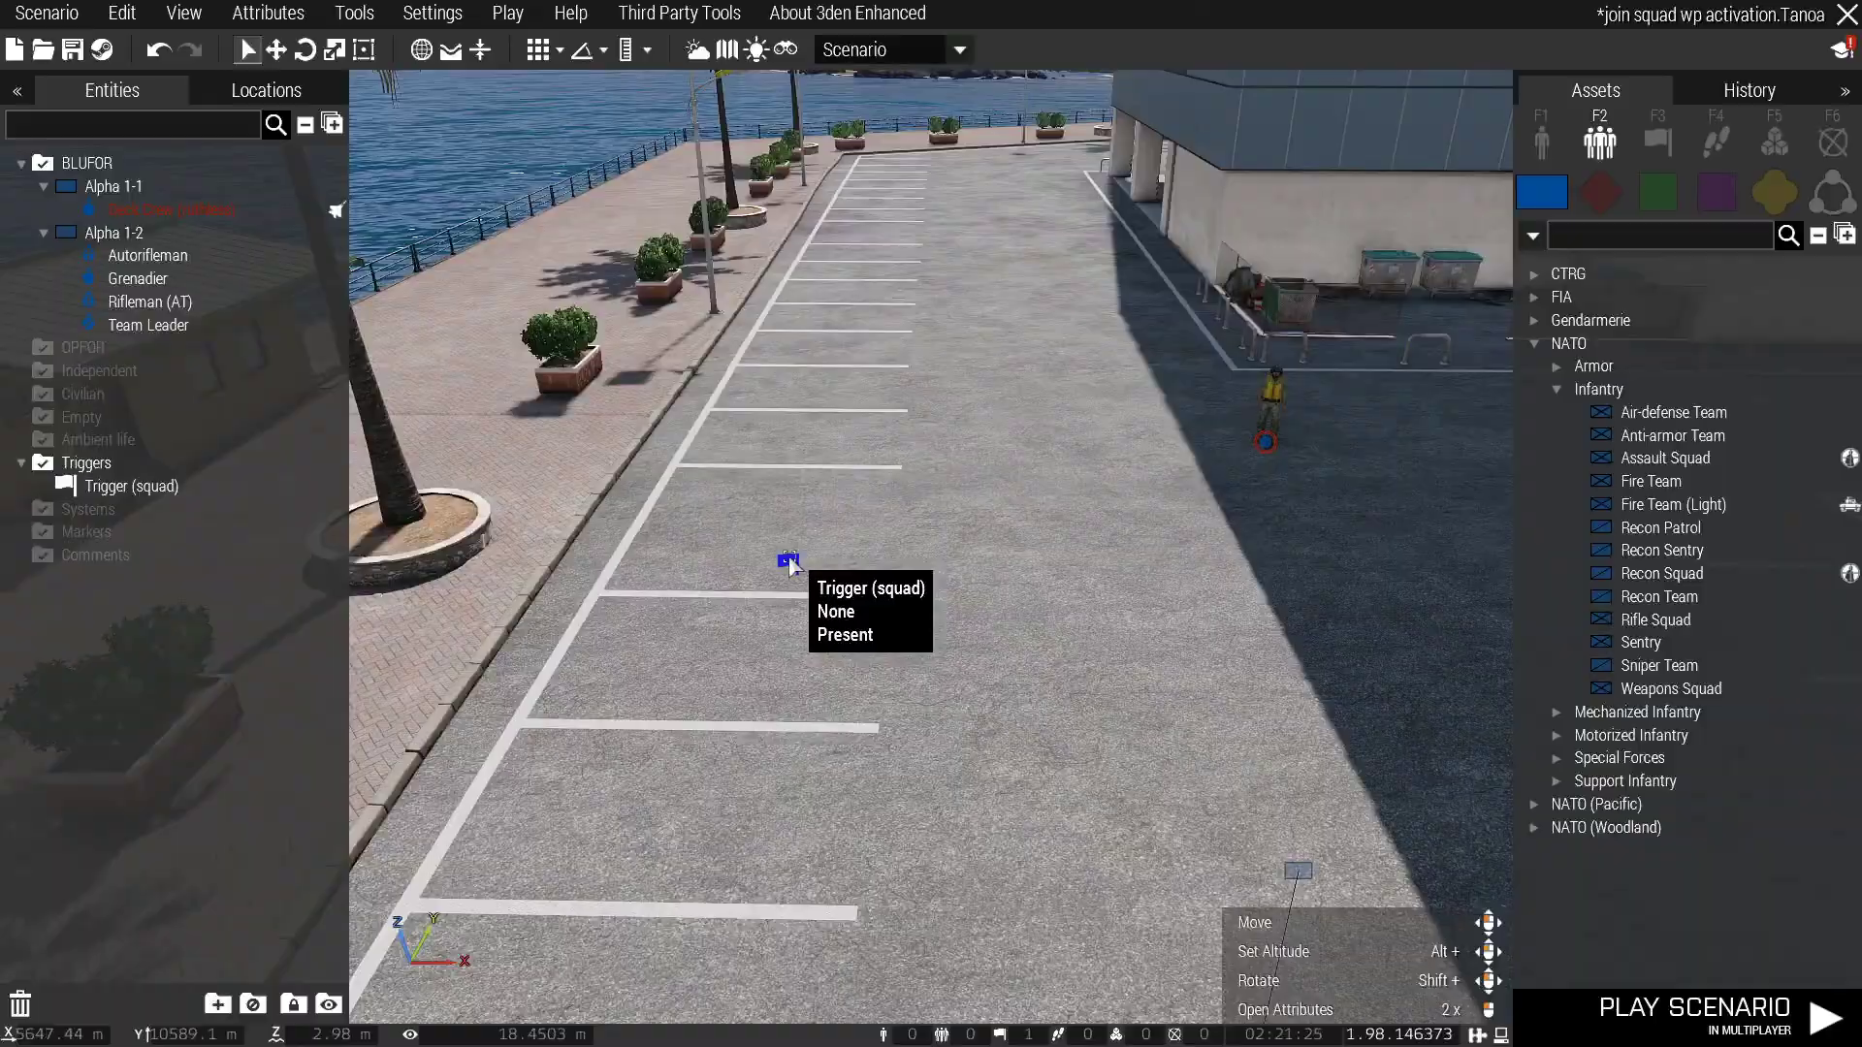
{"action": "double_click", "coordinate": [790, 562]}
{"action": "left_click", "coordinate": [795, 752]}
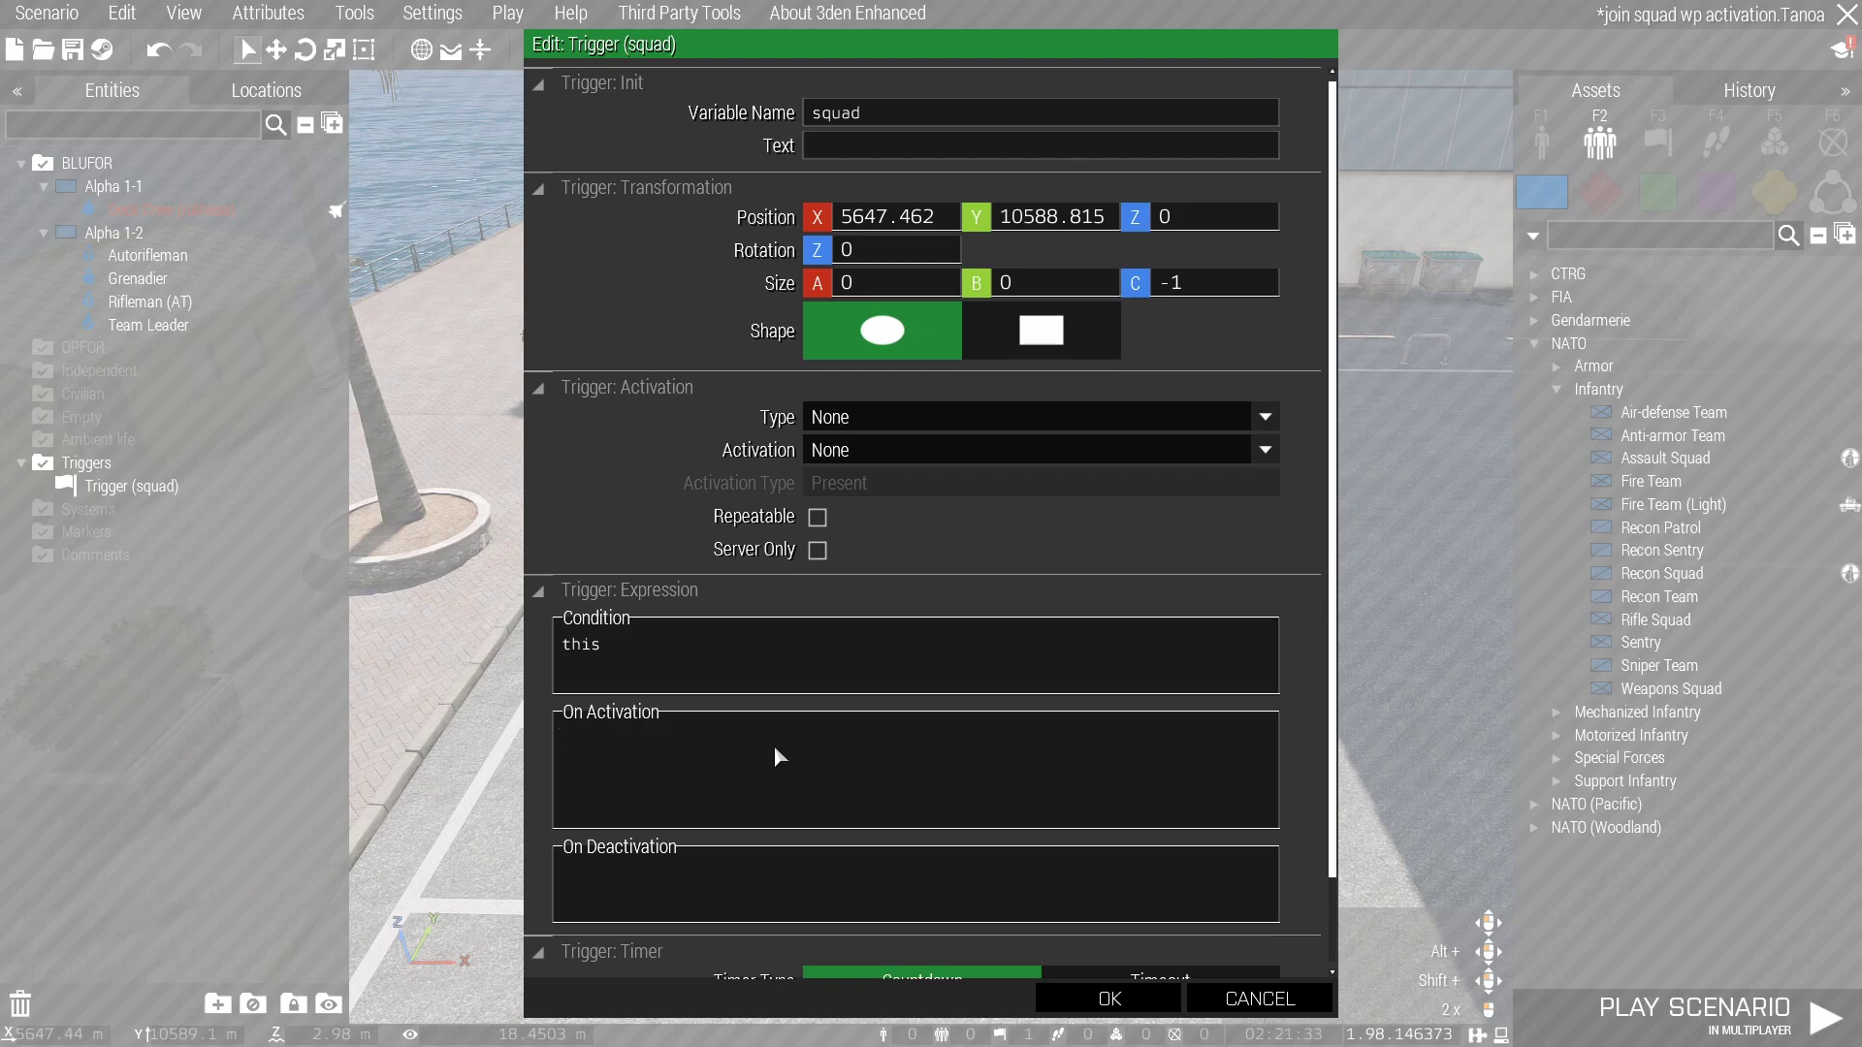
{"action": "type", "text": "uni"}
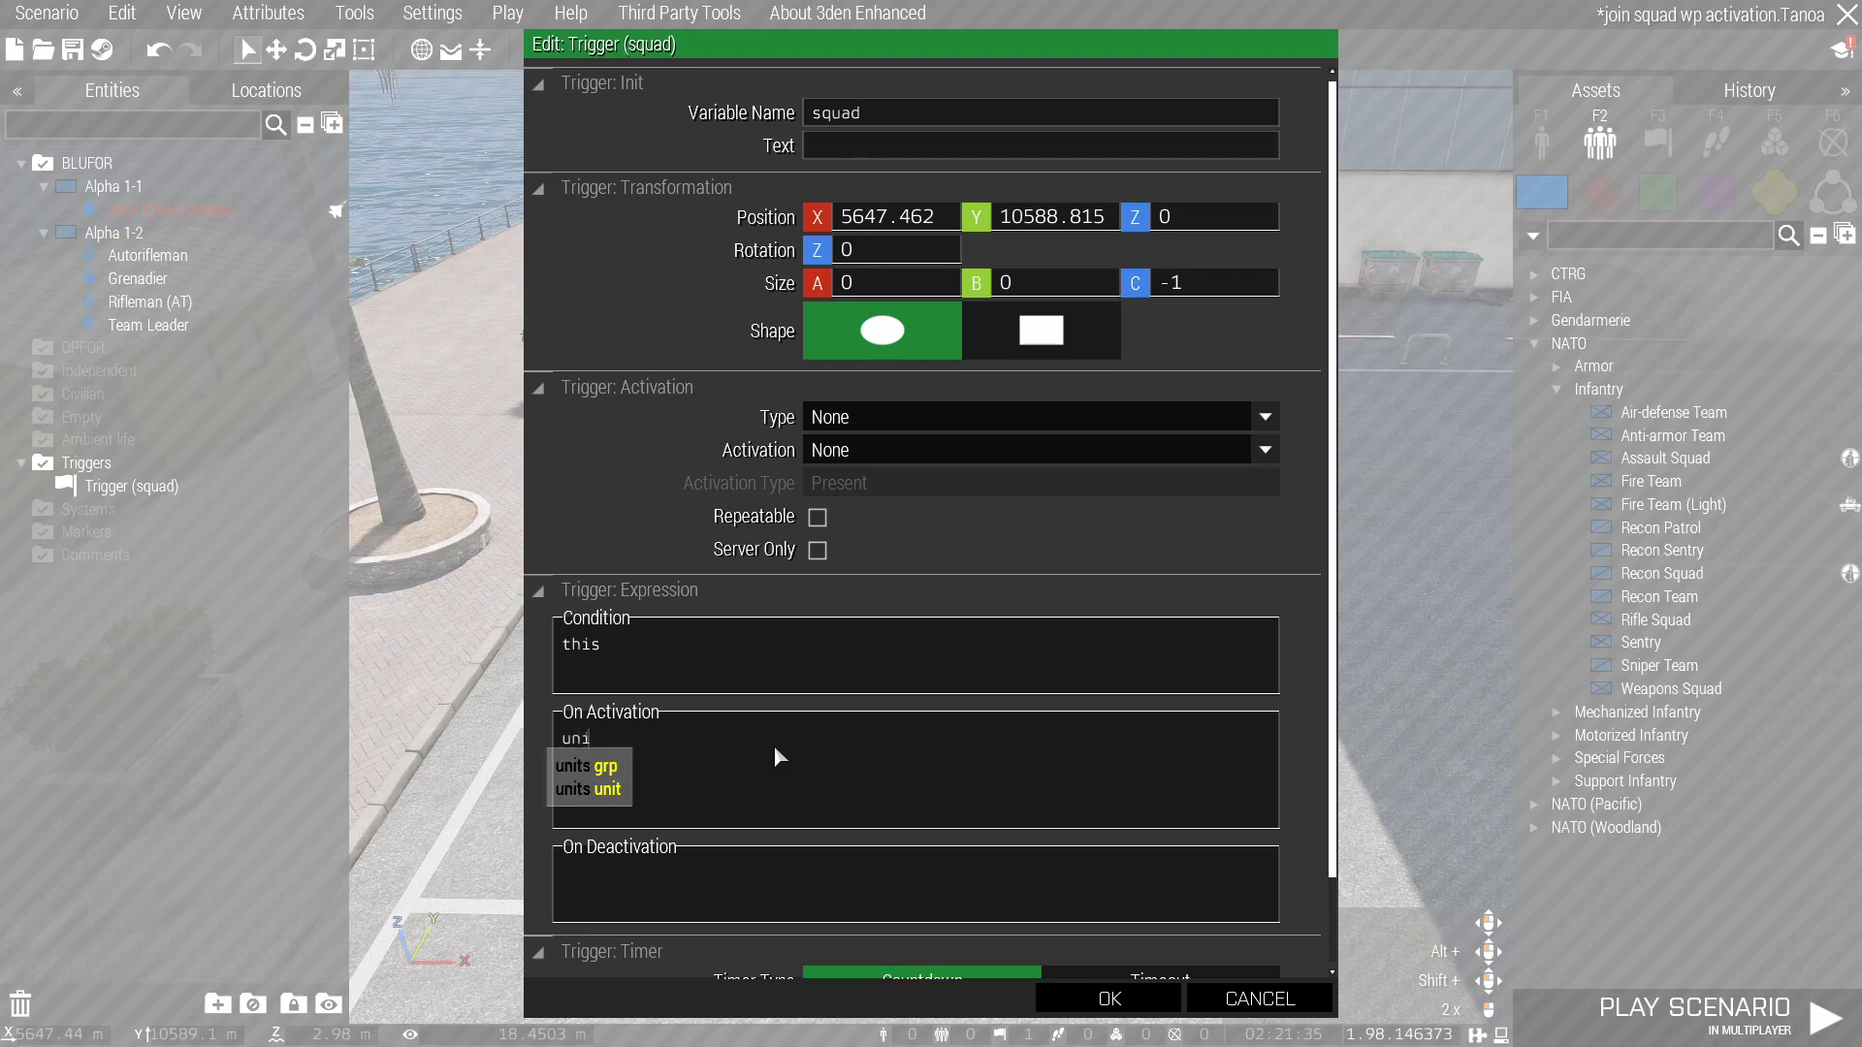
{"action": "type", "text": "ts squad"}
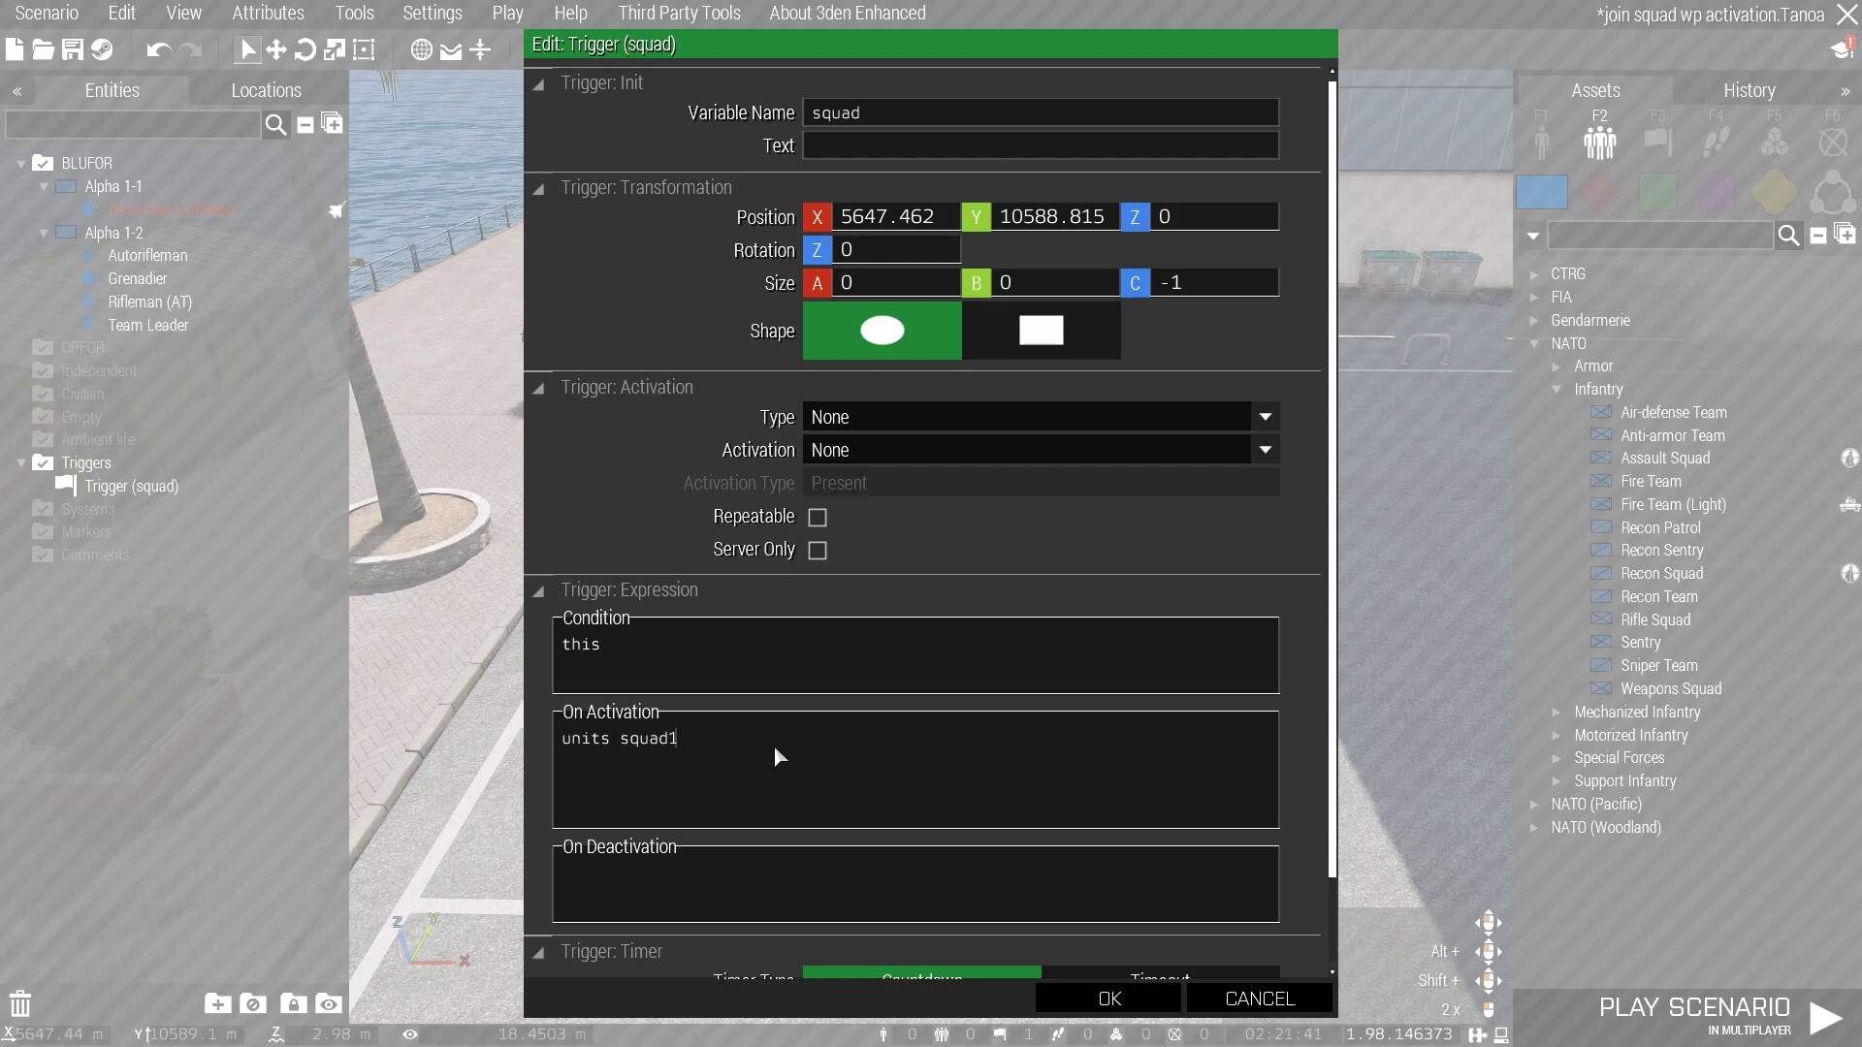
{"action": "type", "text": "1 join"}
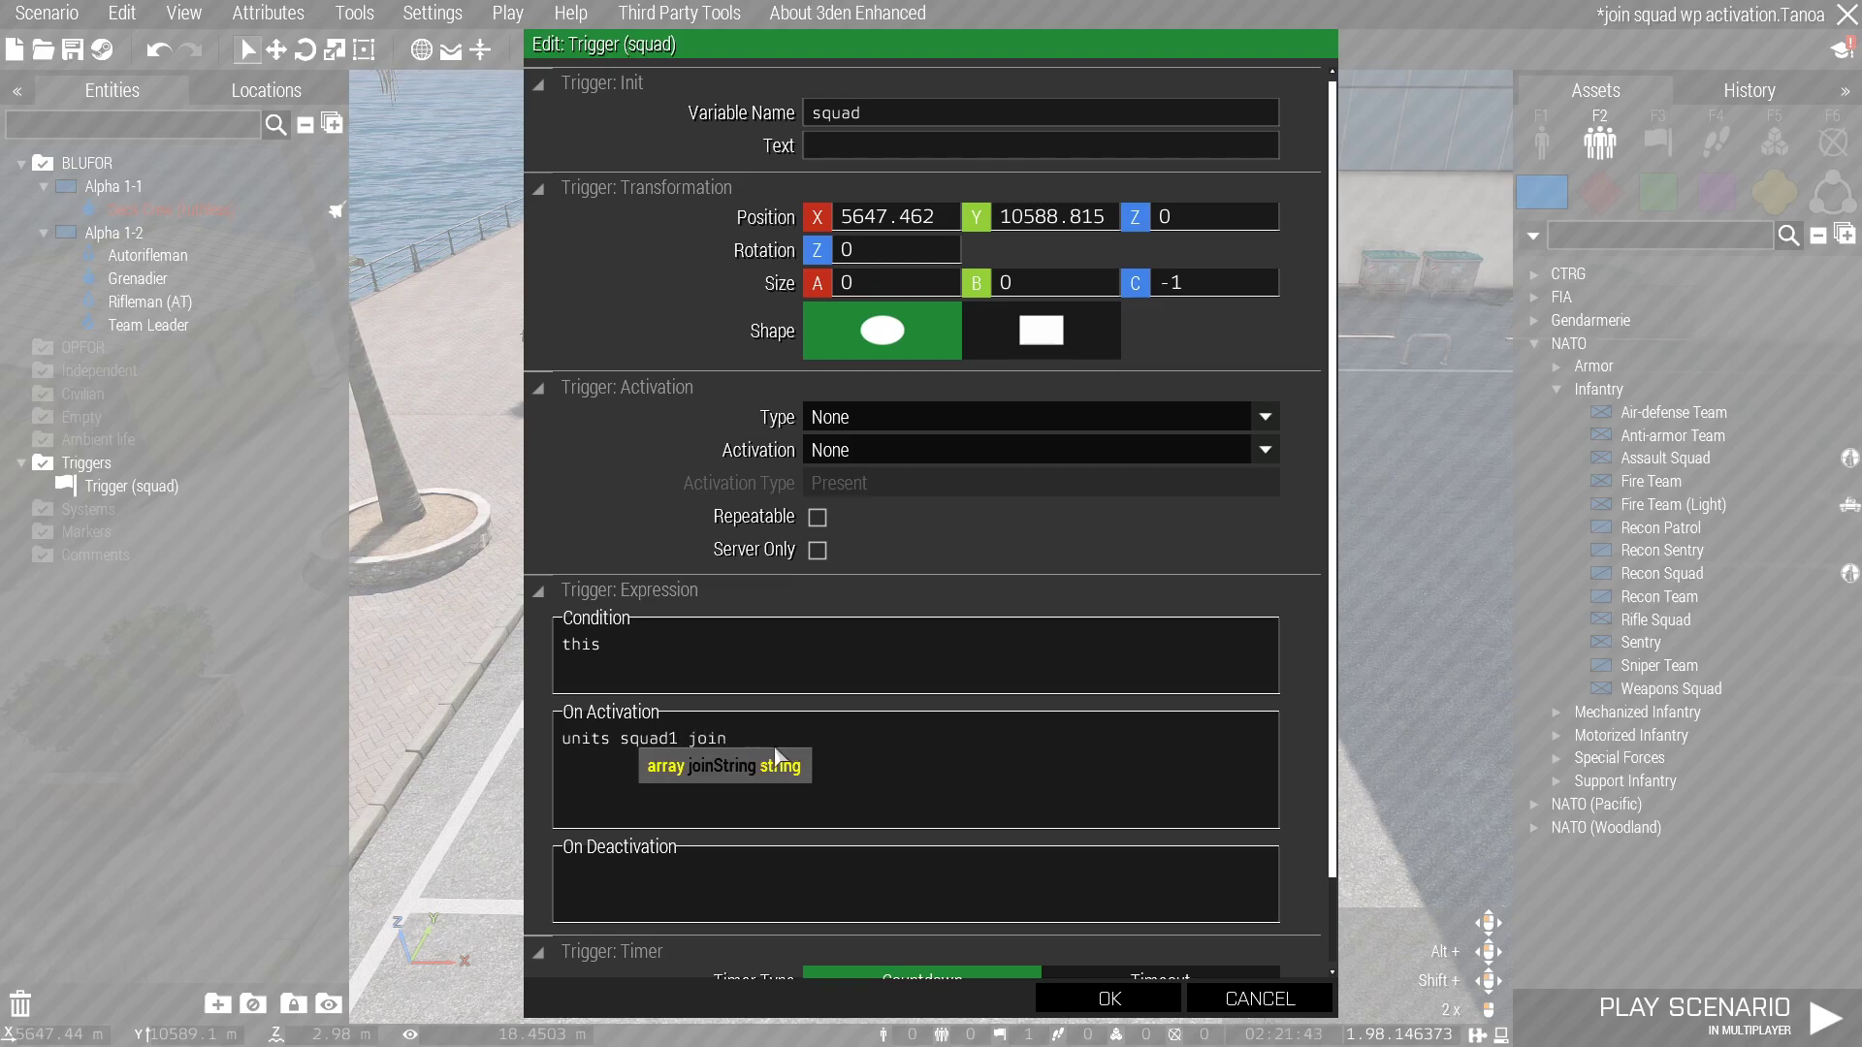
{"action": "type", "text": "s"}
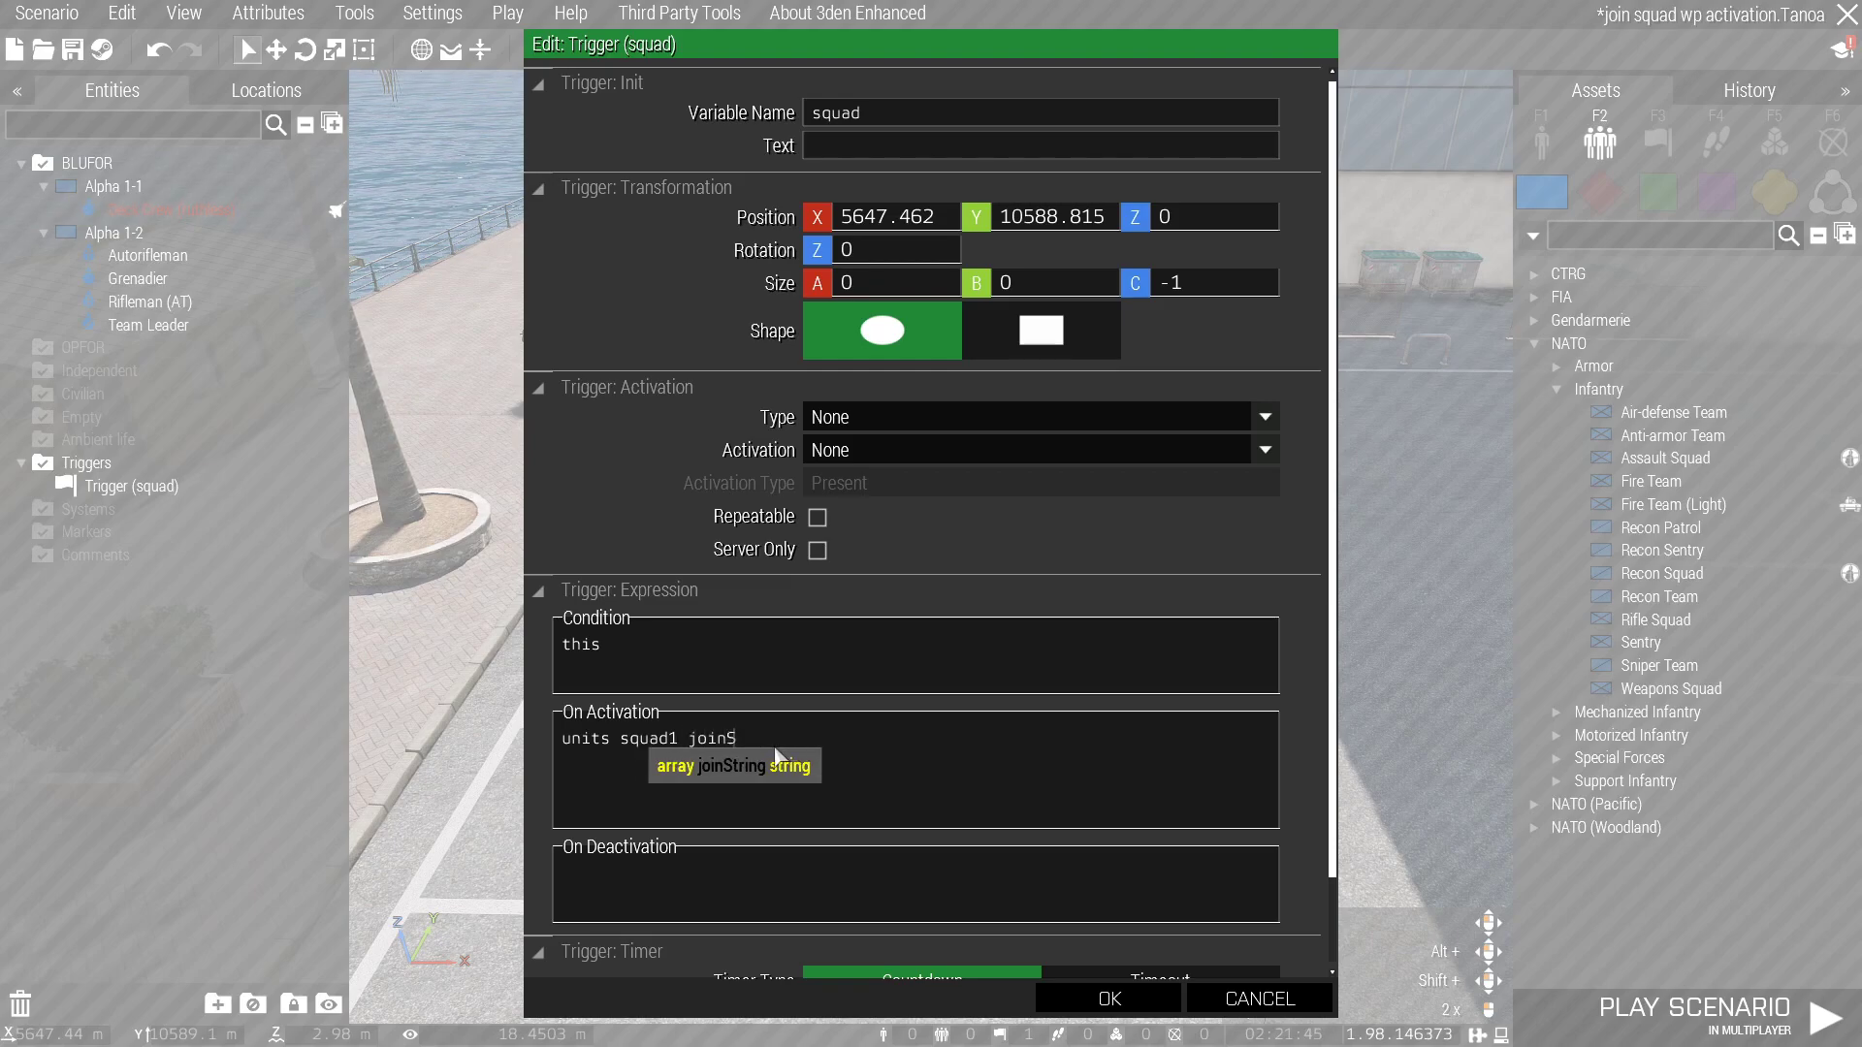
{"action": "type", "text": "ilent R"}
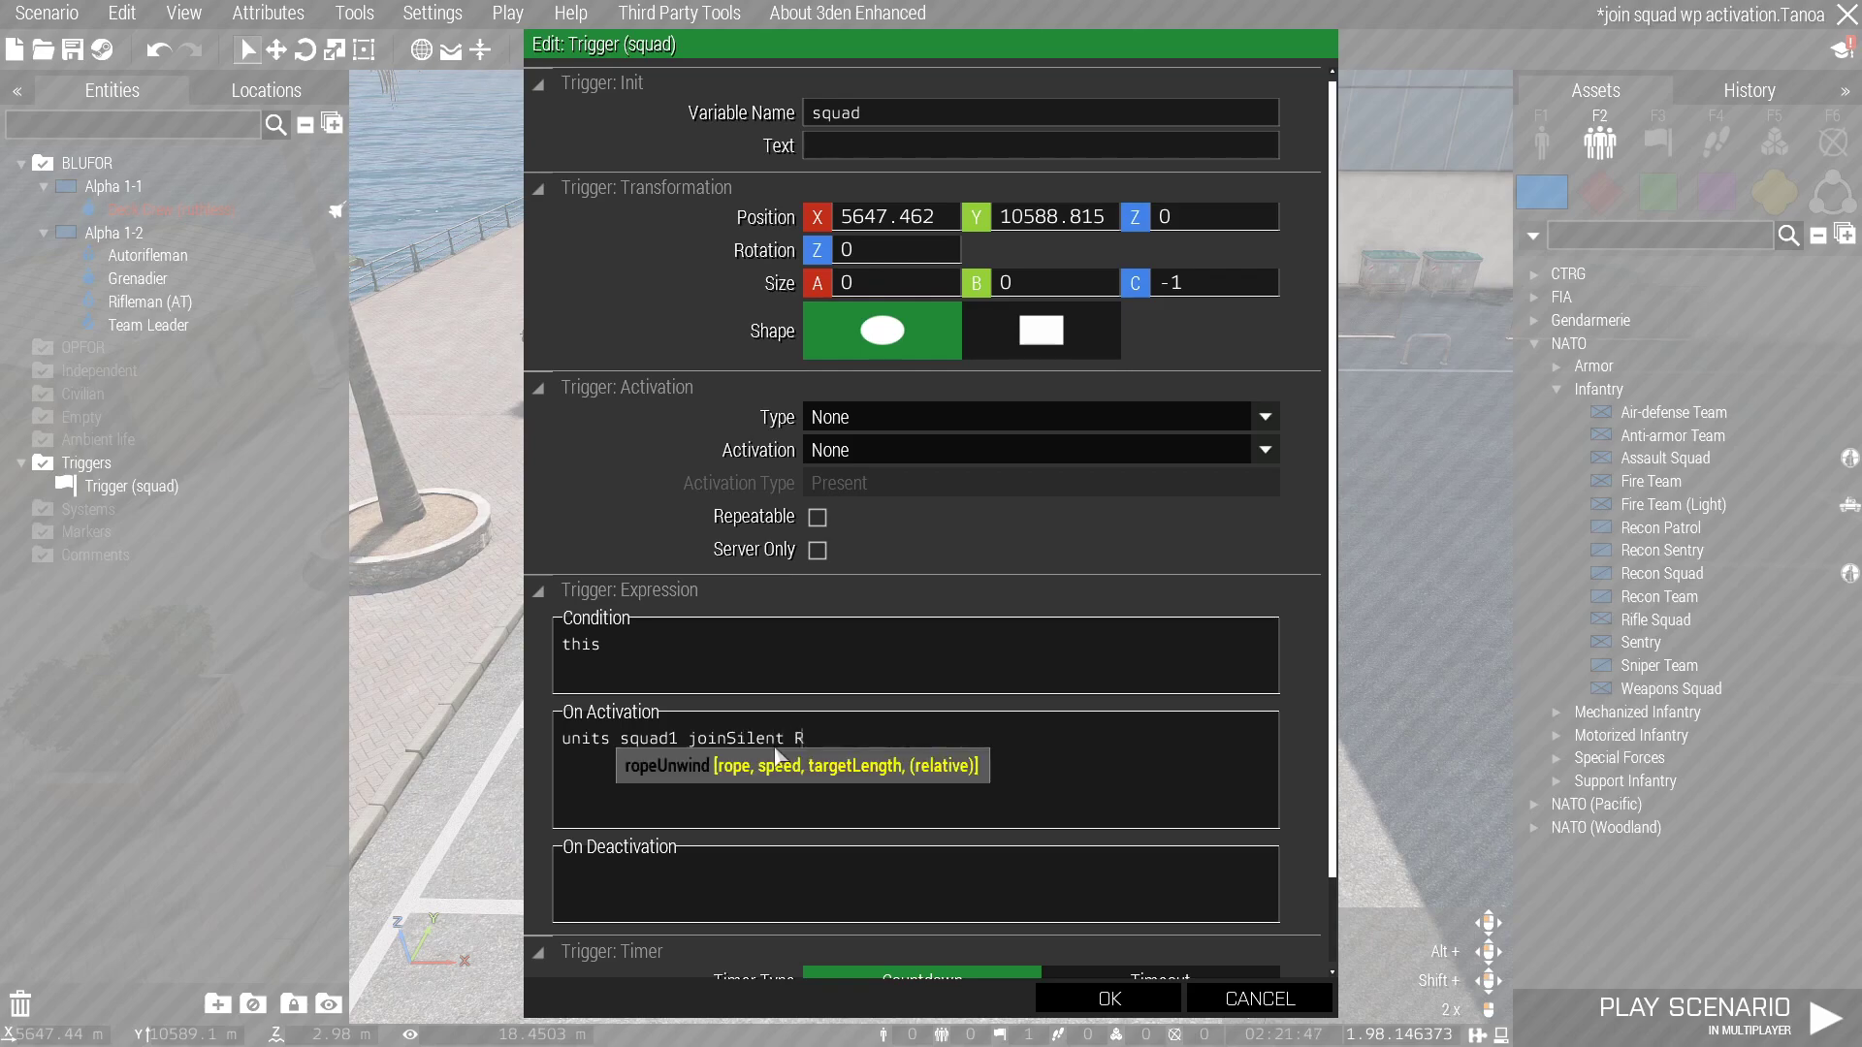
{"action": "type", "text": "uthless;"}
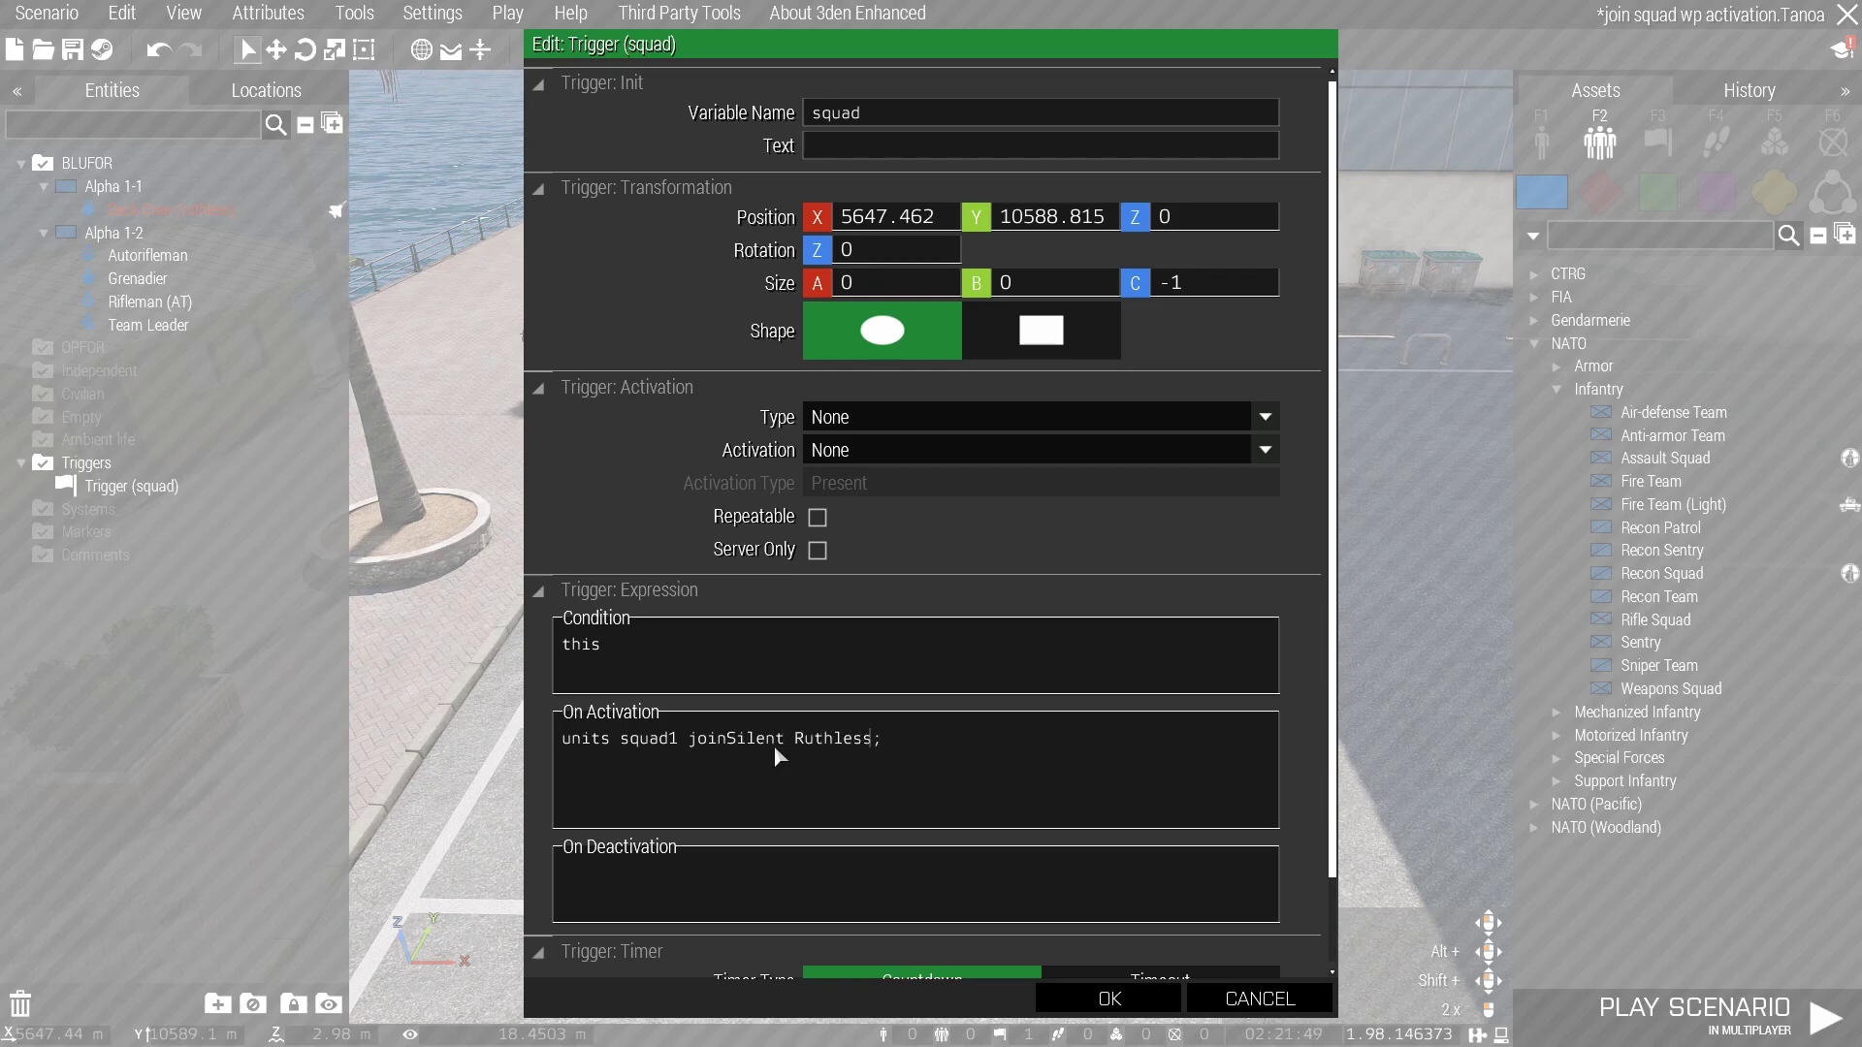
Change the target name in the On Activation expression to lowercase ruthless and review the parts of the line
{"action": "key", "text": "Left"}
{"action": "key", "text": "Left"}
{"action": "key", "text": "Left"}
{"action": "key", "text": "Left"}
{"action": "key", "text": "Left"}
{"action": "key", "text": "Left"}
{"action": "key", "text": "Left"}
{"action": "key", "text": "Left"}
{"action": "key", "text": "BackSpace"}
{"action": "type", "text": "r"}
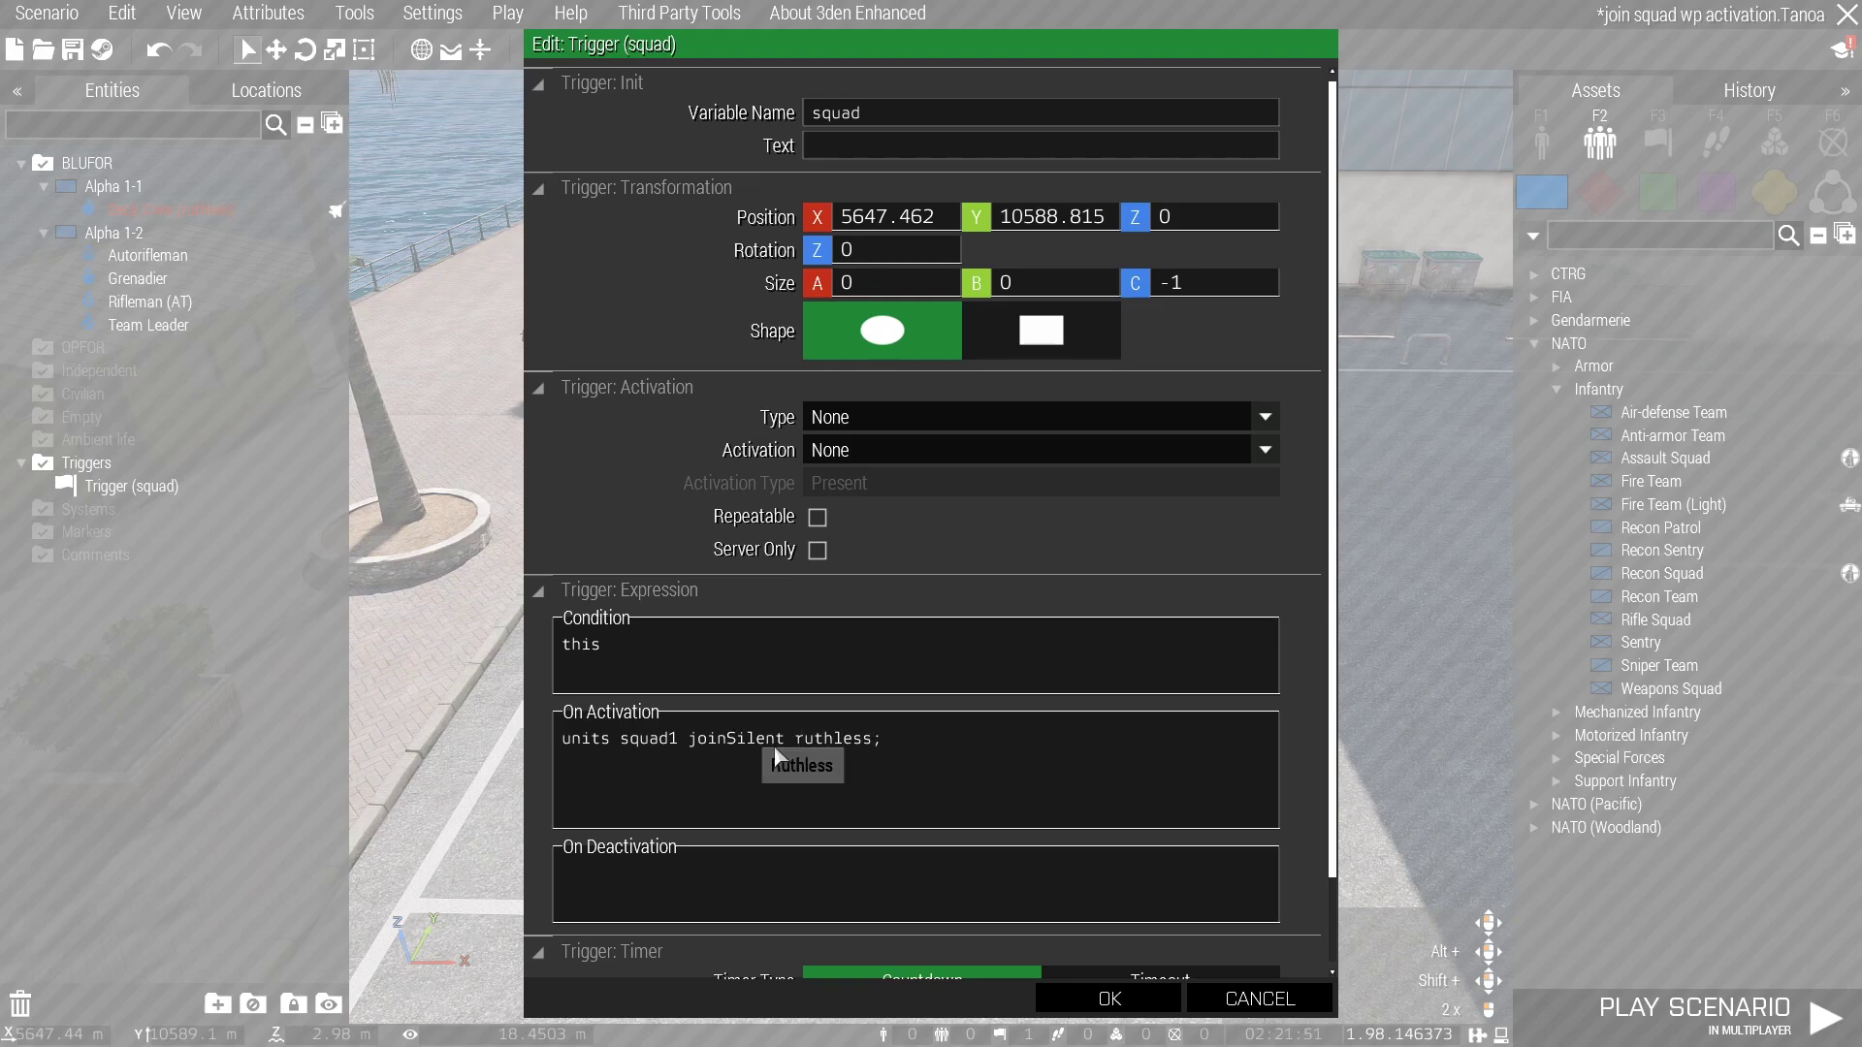
{"action": "left_click", "coordinate": [905, 744]}
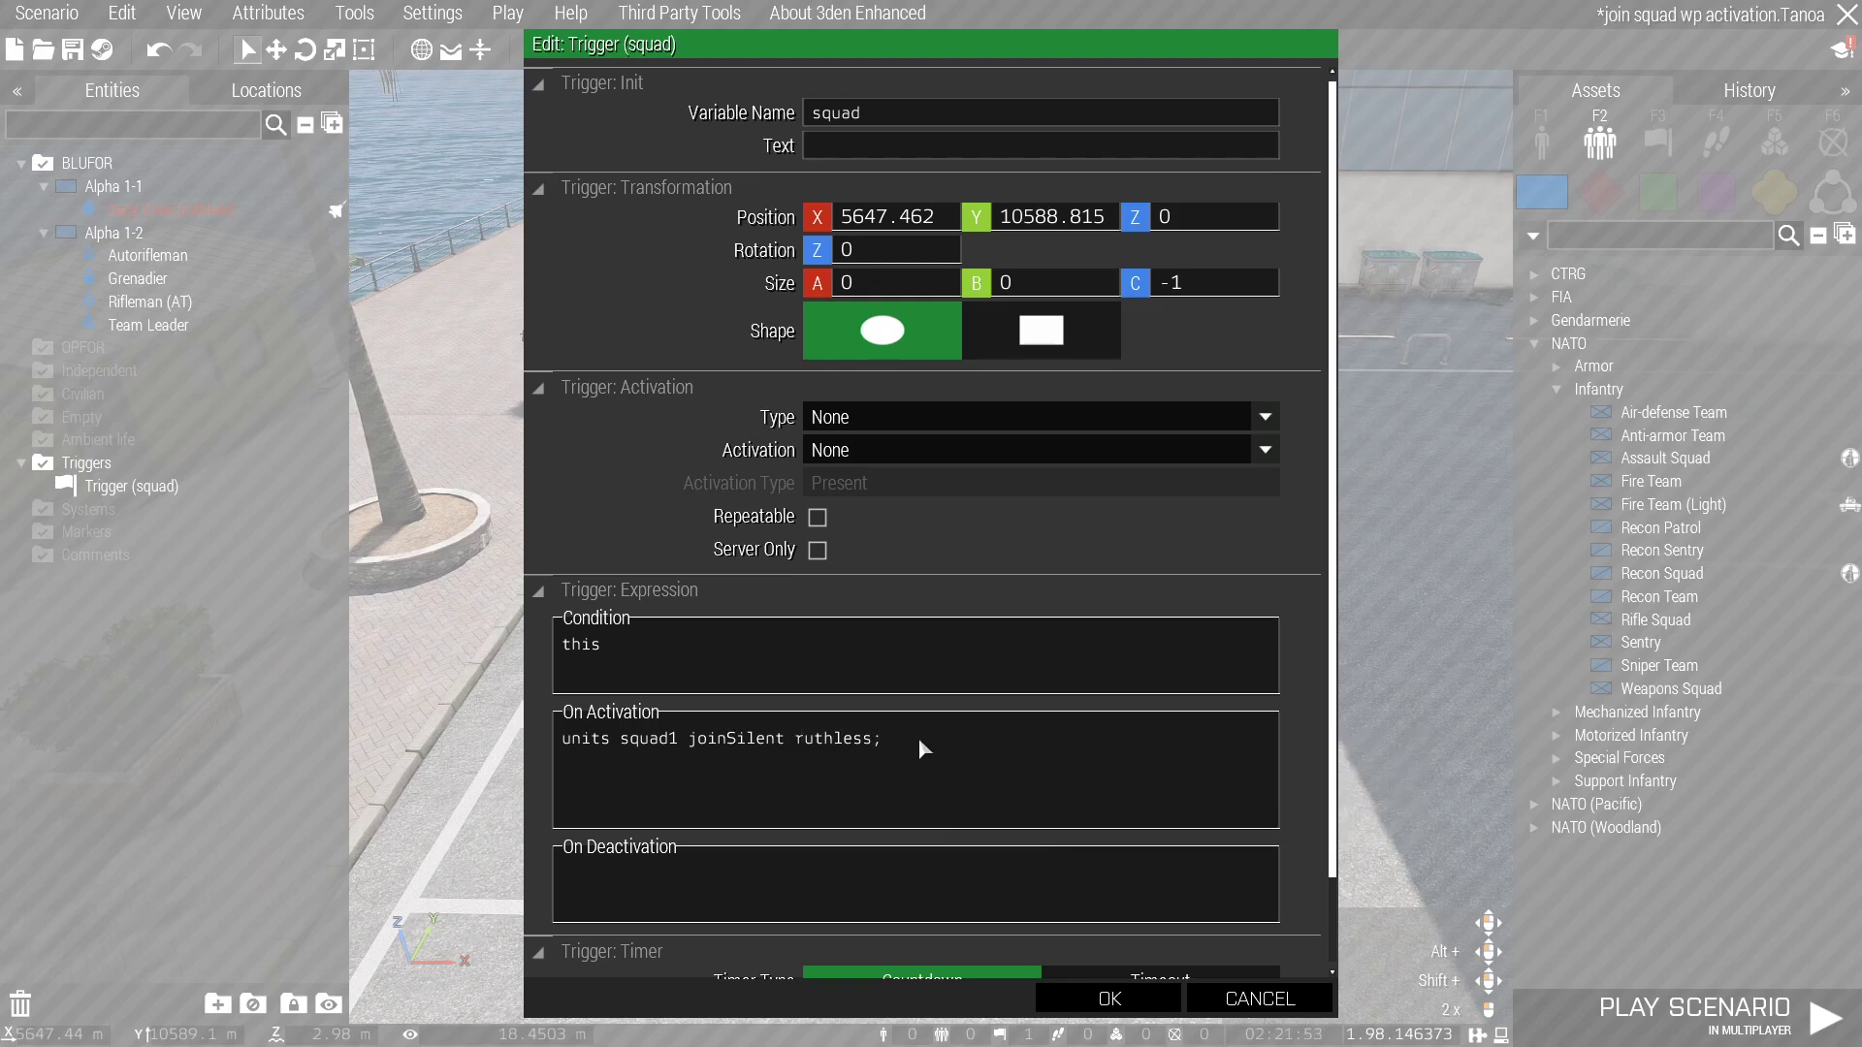
{"action": "left_click_drag", "start_coordinate": [930, 738], "coordinate": [506, 746]}
{"action": "left_click", "coordinate": [697, 739]}
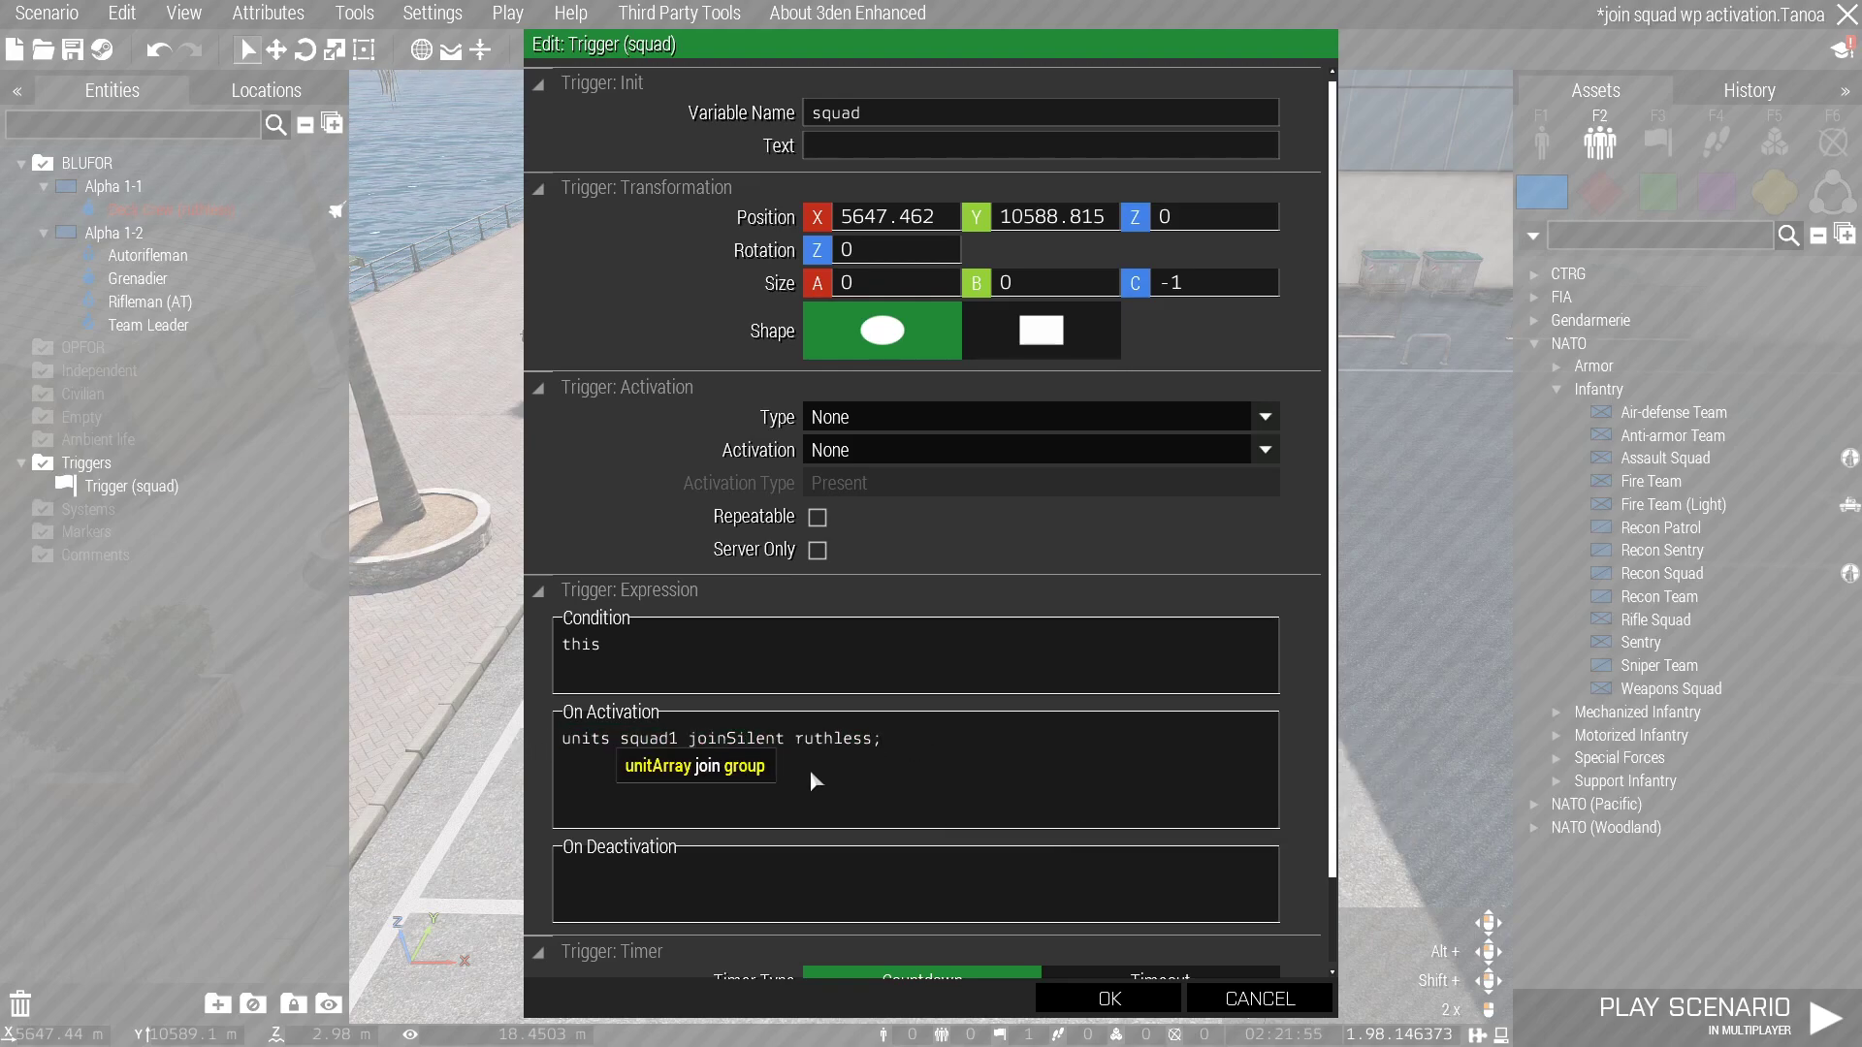
{"action": "left_click_drag", "start_coordinate": [617, 738], "coordinate": [737, 743]}
{"action": "left_click", "coordinate": [934, 738]}
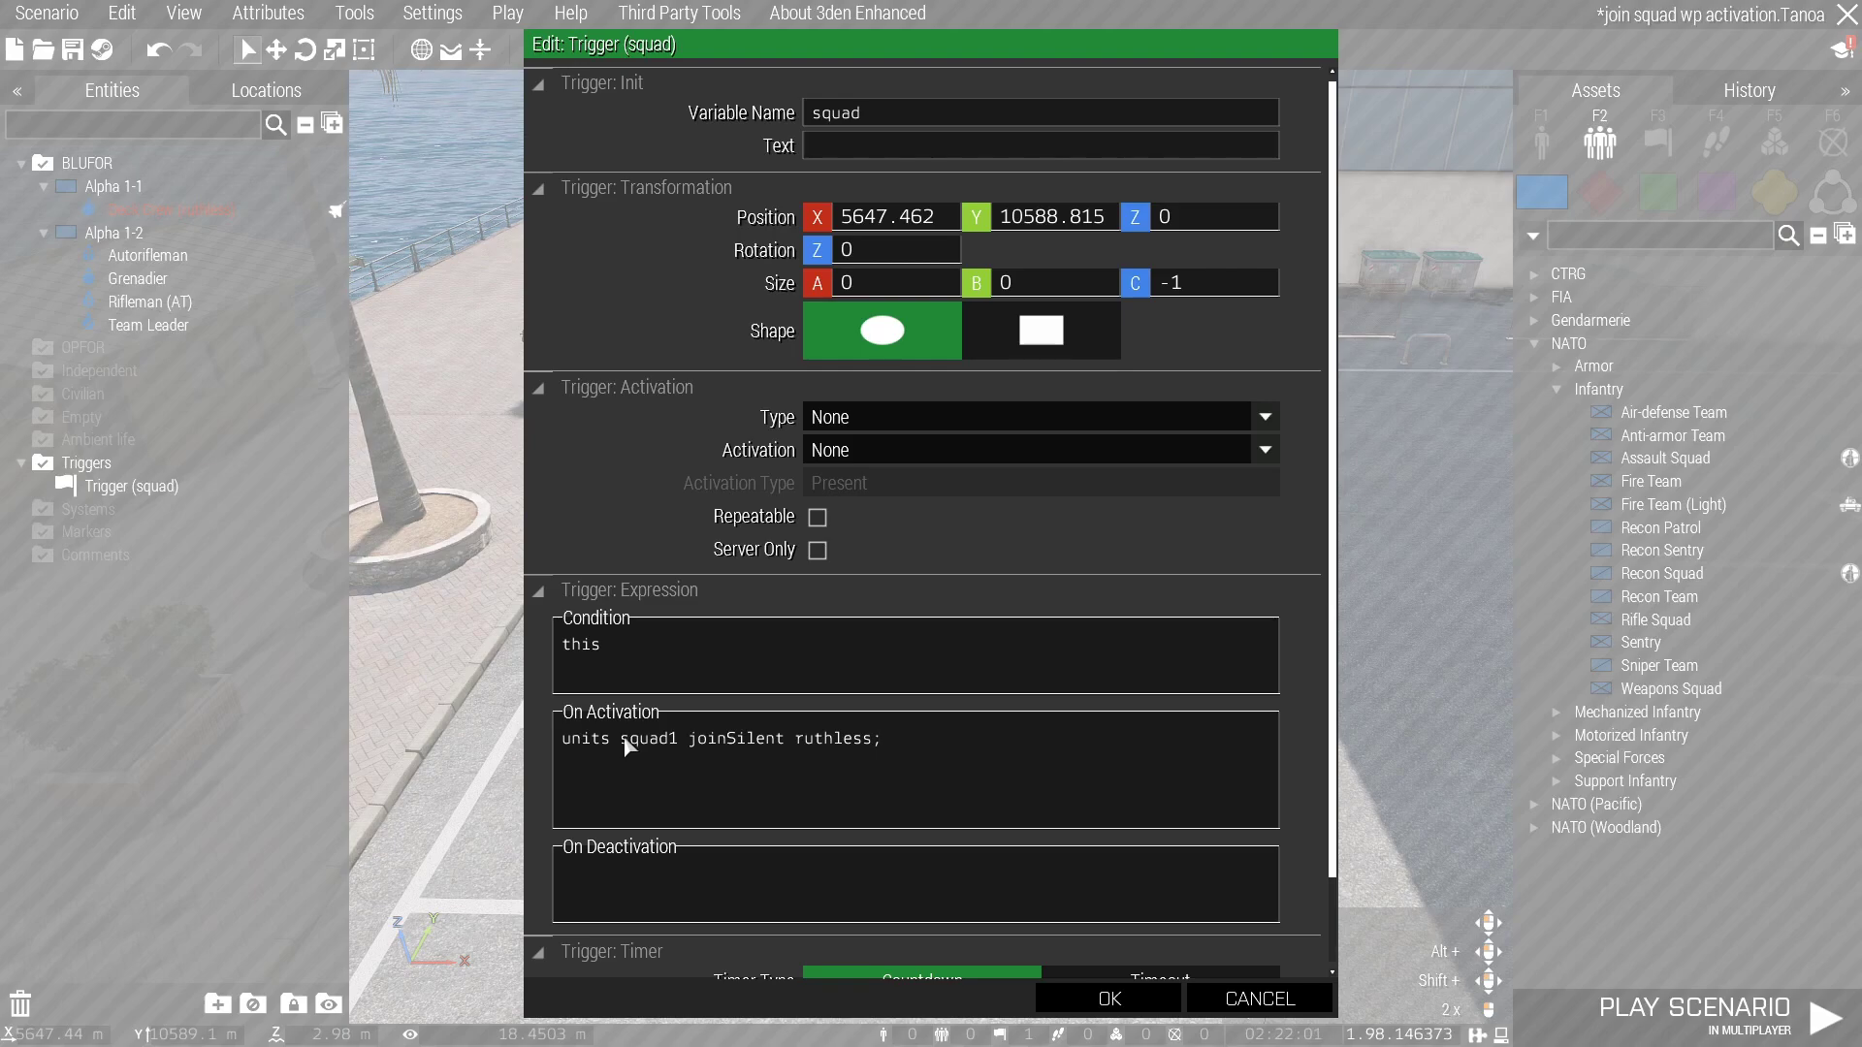
Try the bracketed form [squad1] in place of "units squad1" in the On Activation expression
{"action": "left_click_drag", "start_coordinate": [621, 740], "coordinate": [451, 773]}
{"action": "key", "text": "BackSpace"}
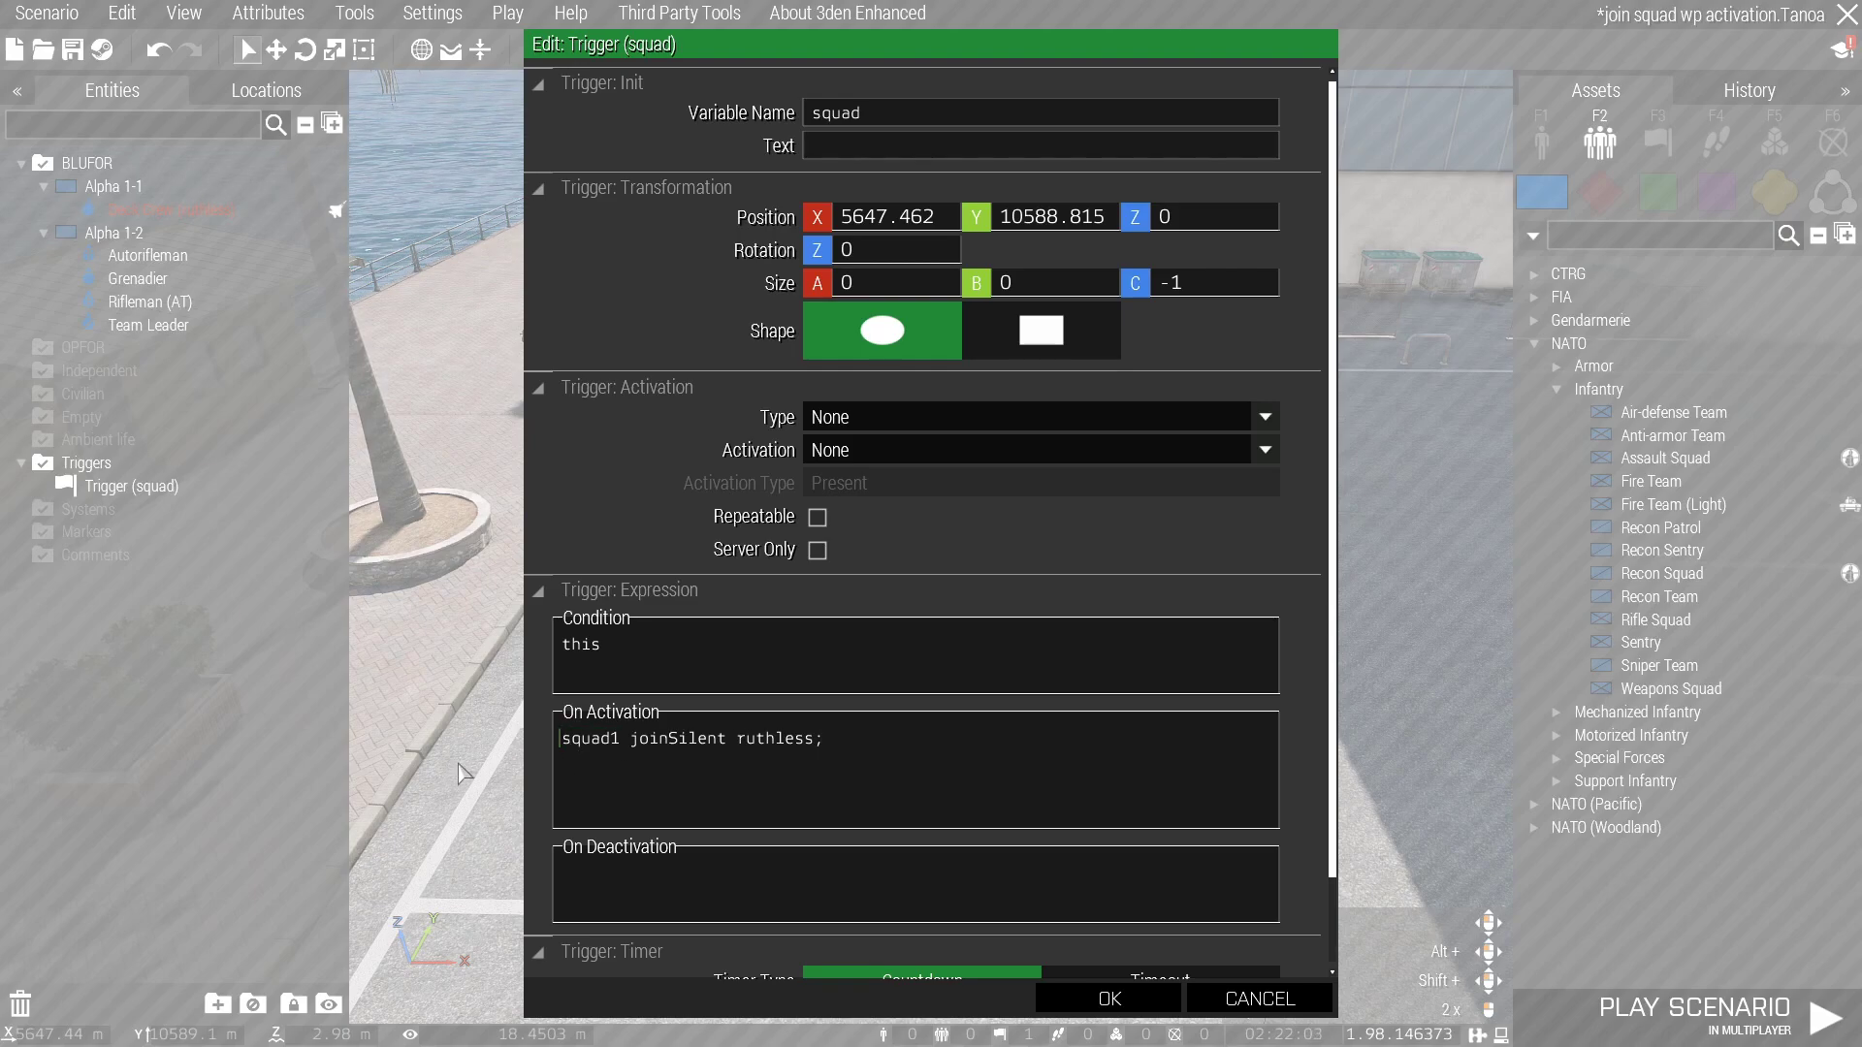
{"action": "type", "text": "["}
{"action": "type", "text": "]"}
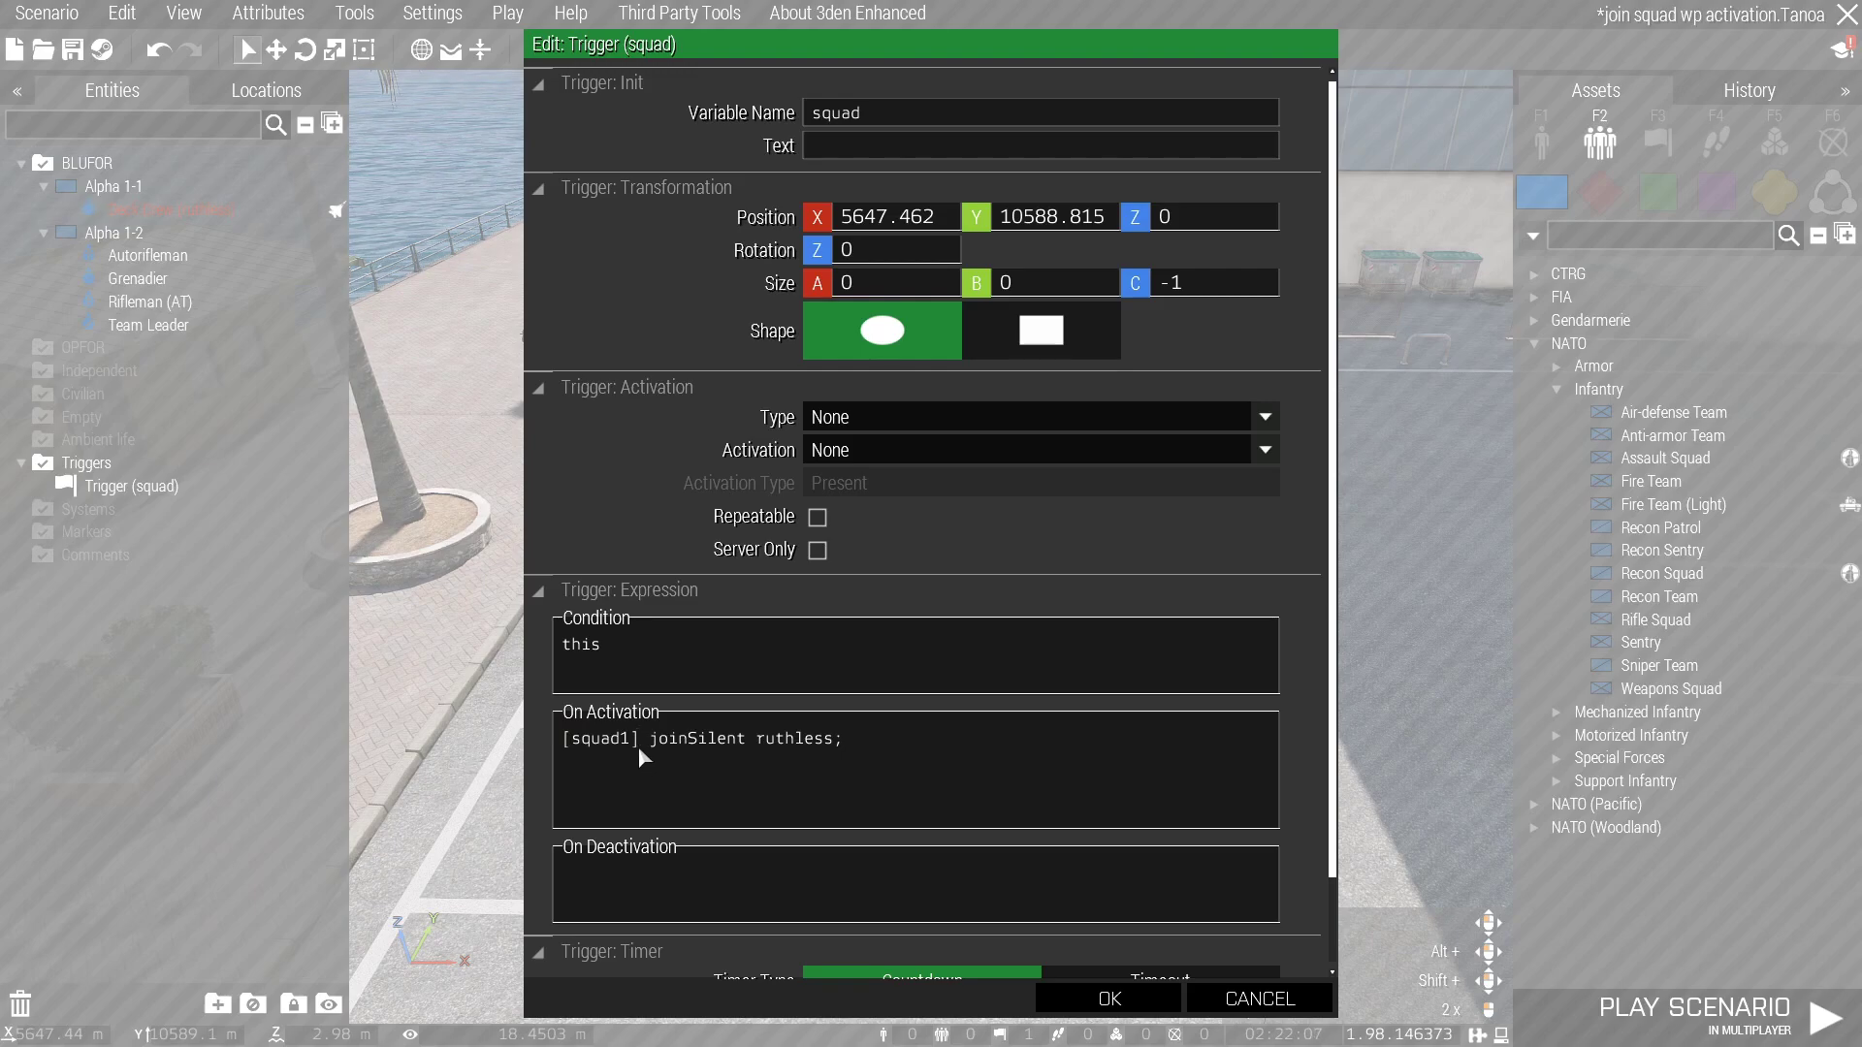
Restore the On Activation expression to "units squad1 joinSilent ruthless;" and apply the trigger's attributes
{"action": "key", "text": "BackSpace"}
{"action": "left_click", "coordinate": [572, 740]}
{"action": "key", "text": "BackSpace"}
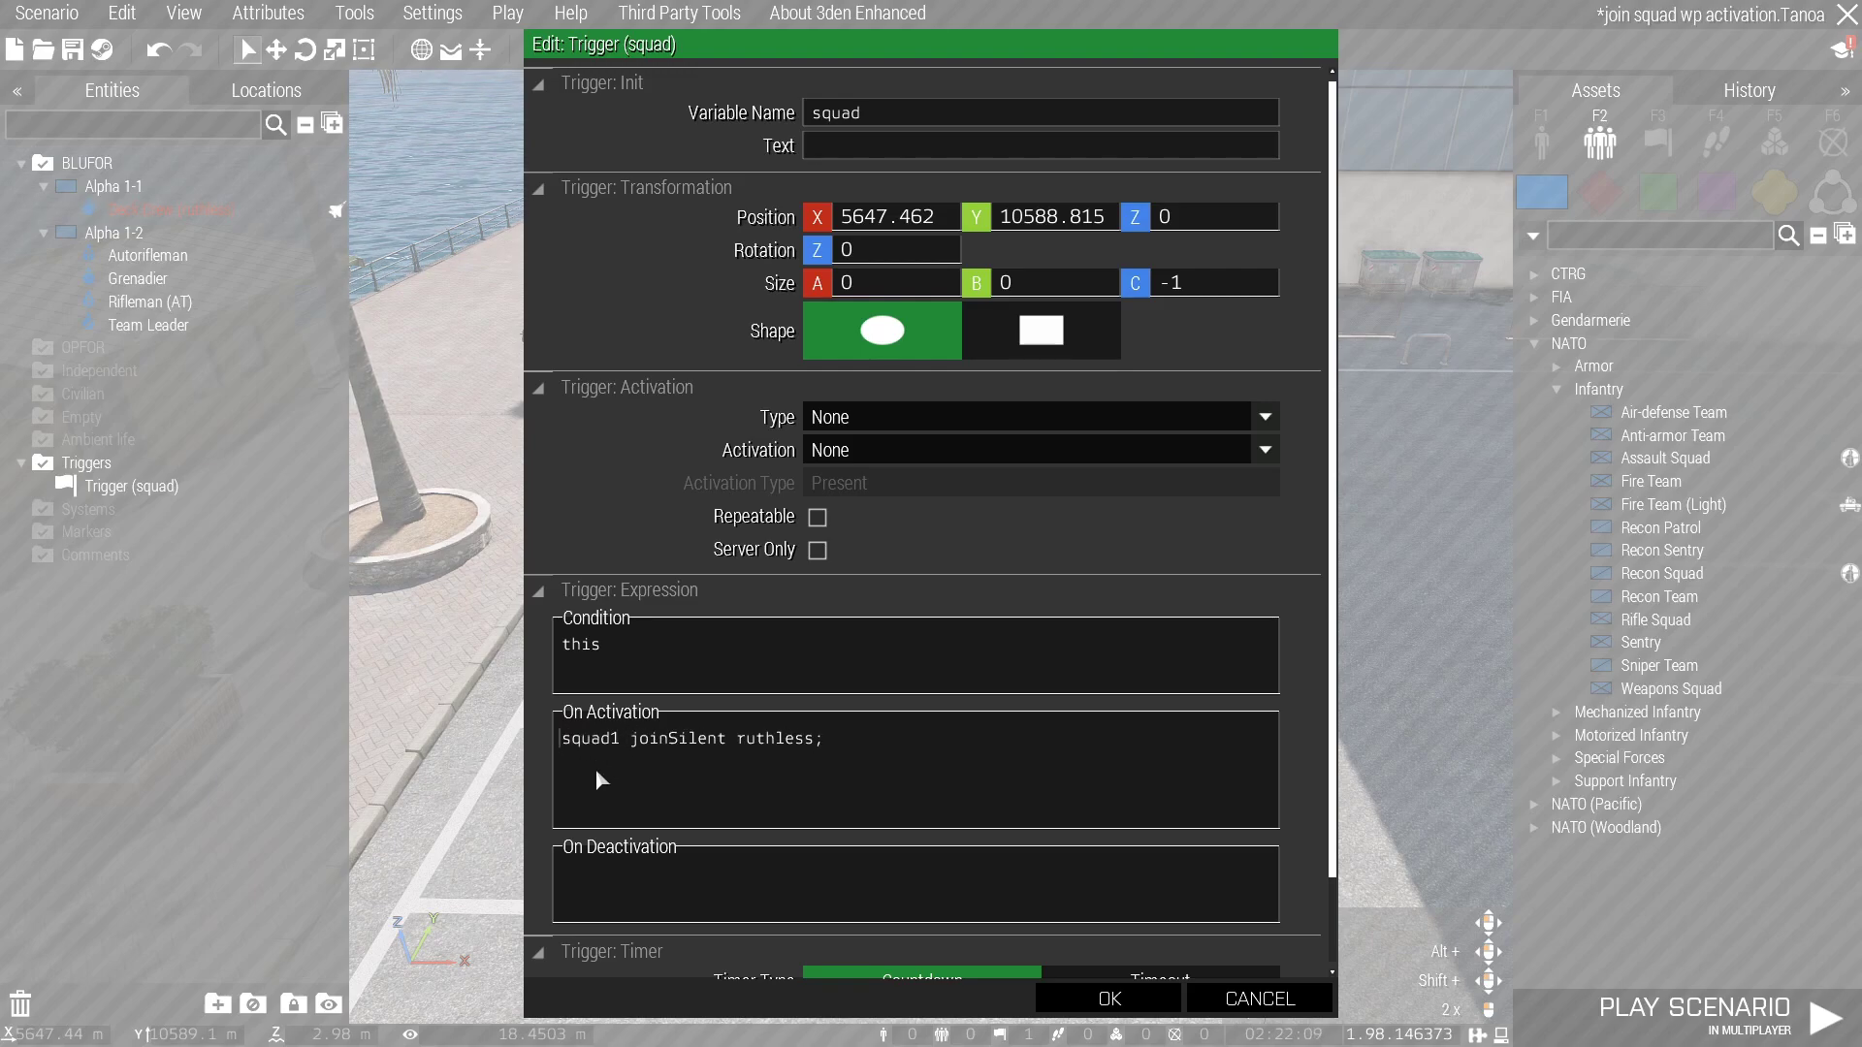
{"action": "type", "text": "units"}
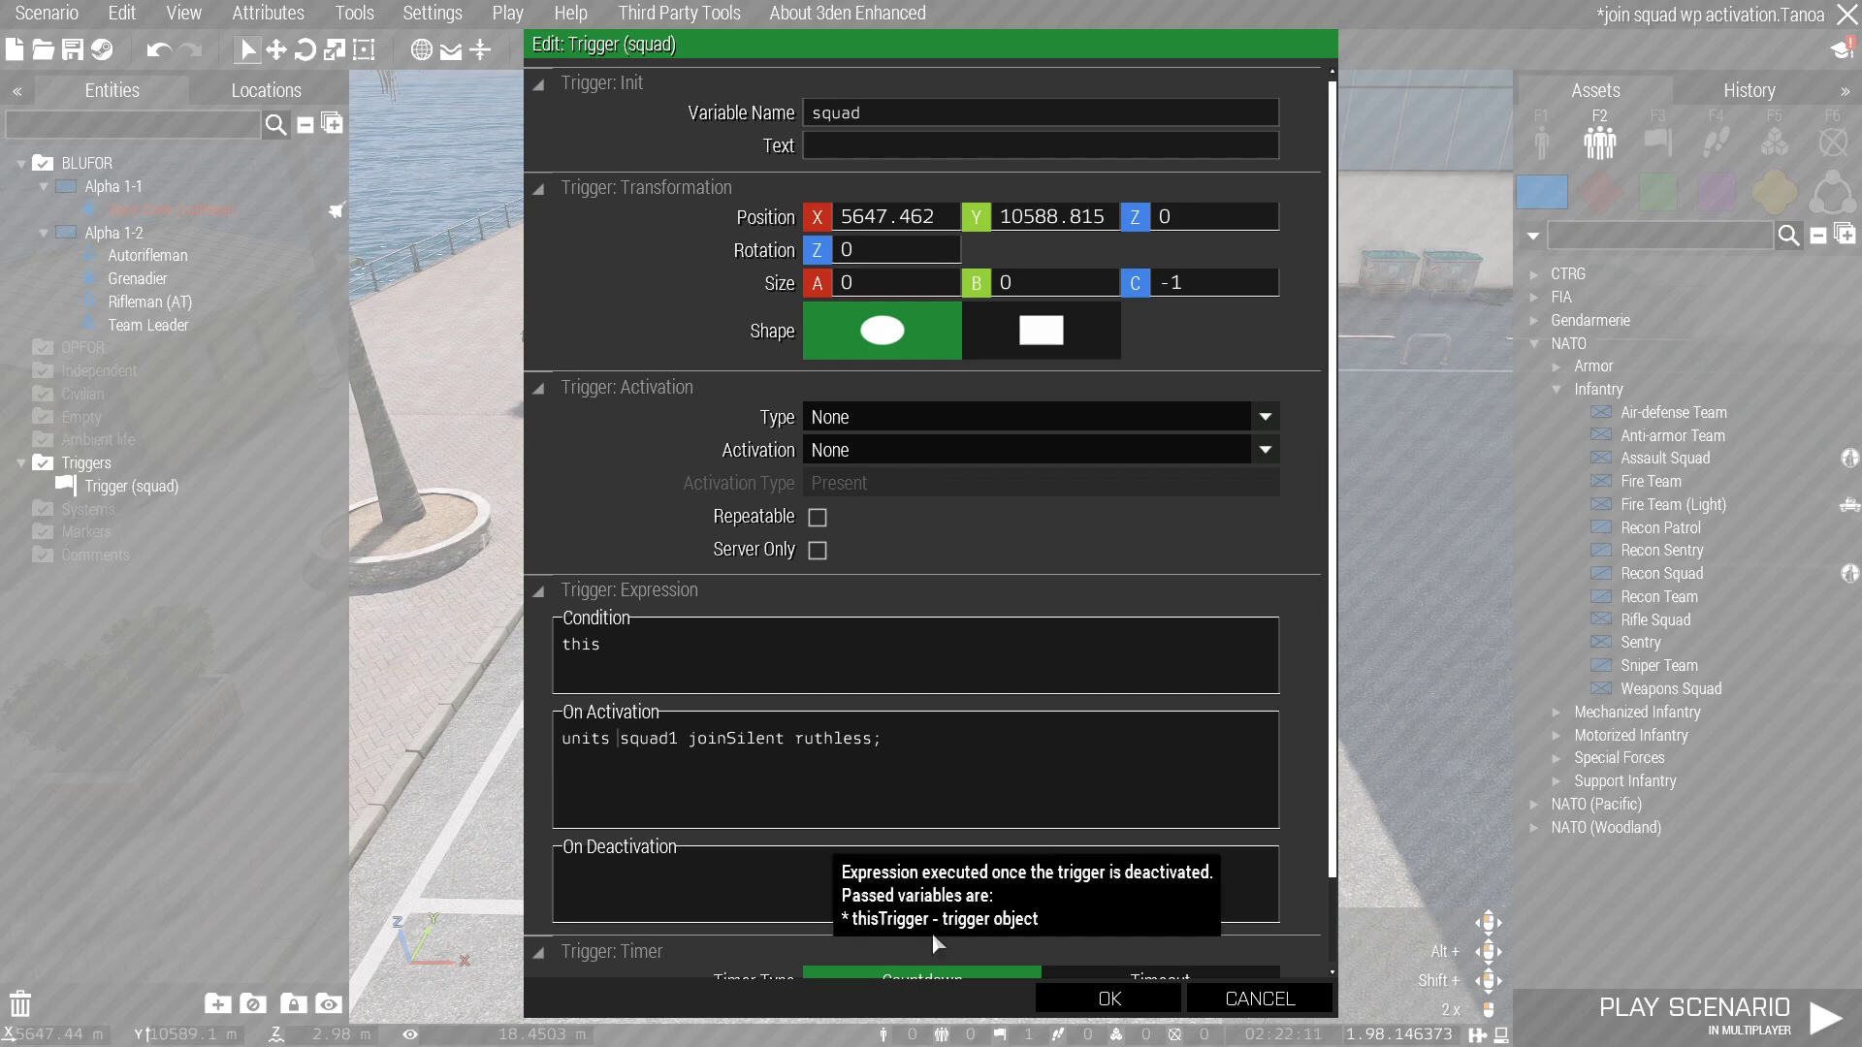
{"action": "left_click", "coordinate": [1105, 998]}
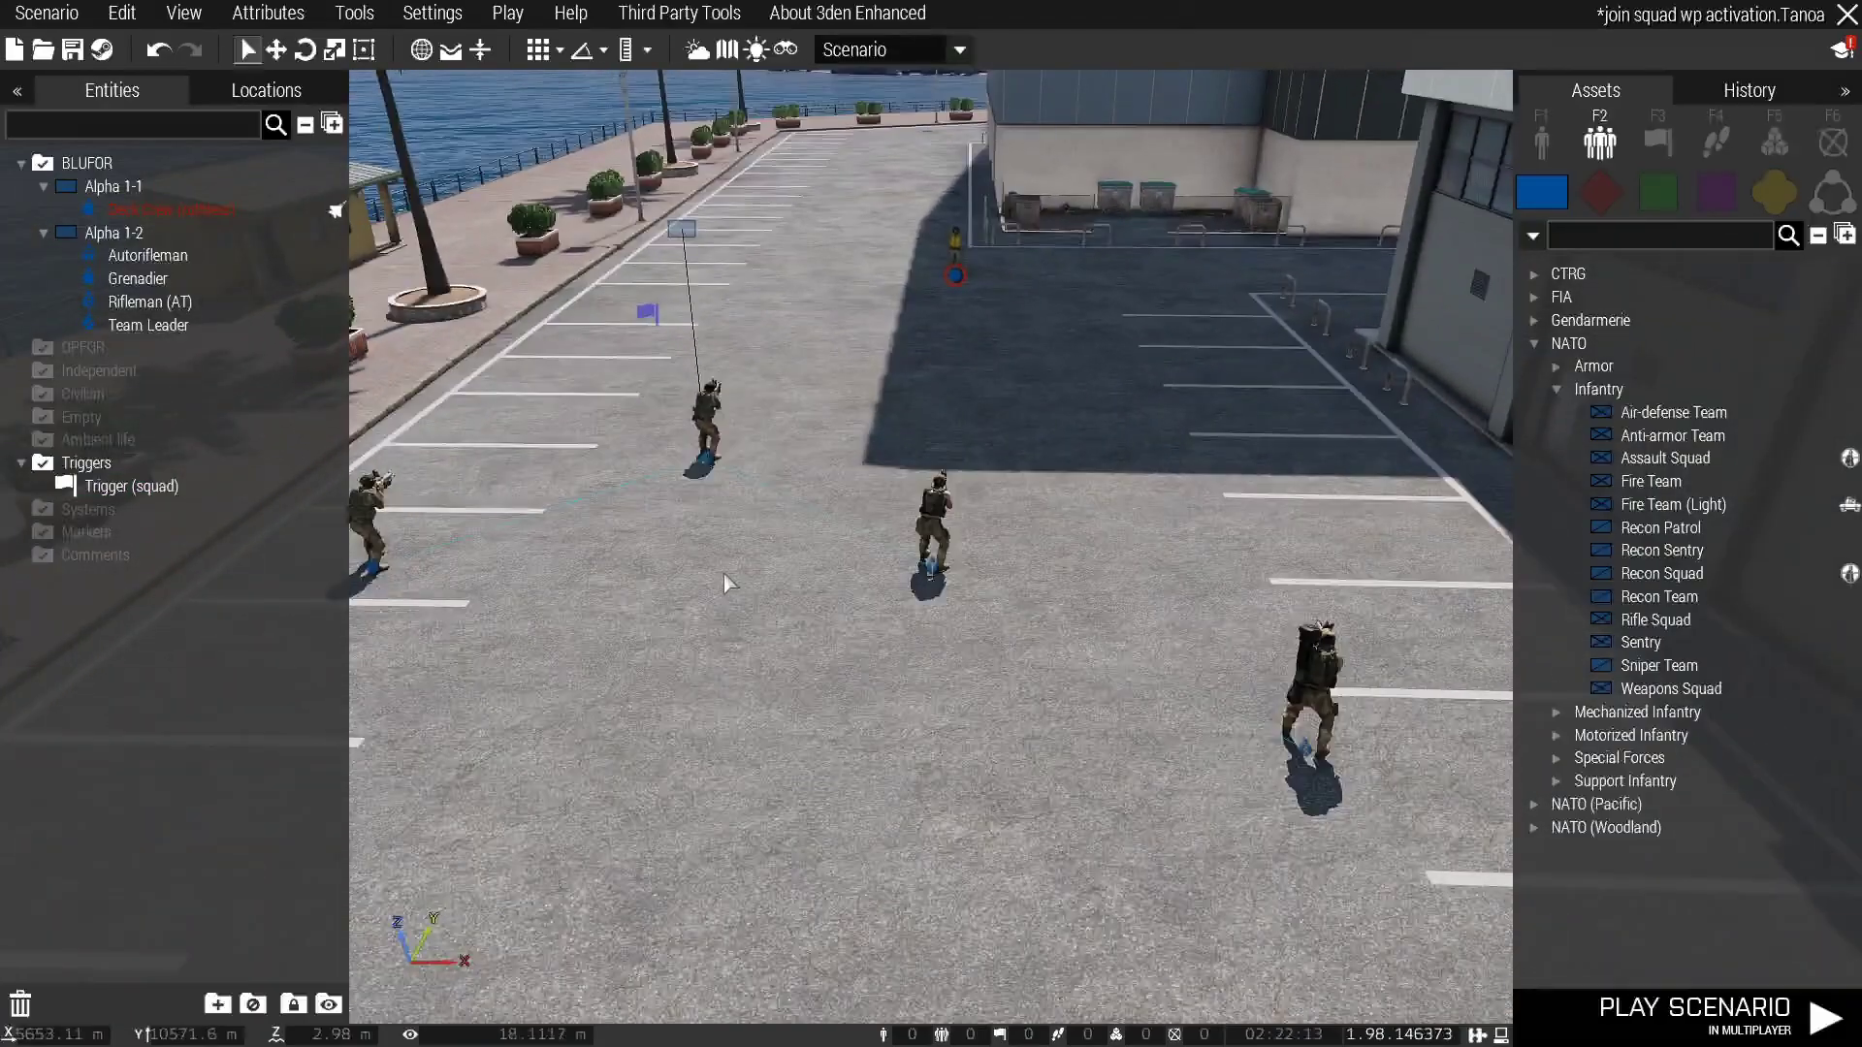
Check the fire team's Team Leader attributes without changing them and nudge the unit slightly towards the shaded pavement
{"action": "double_click", "coordinate": [822, 596]}
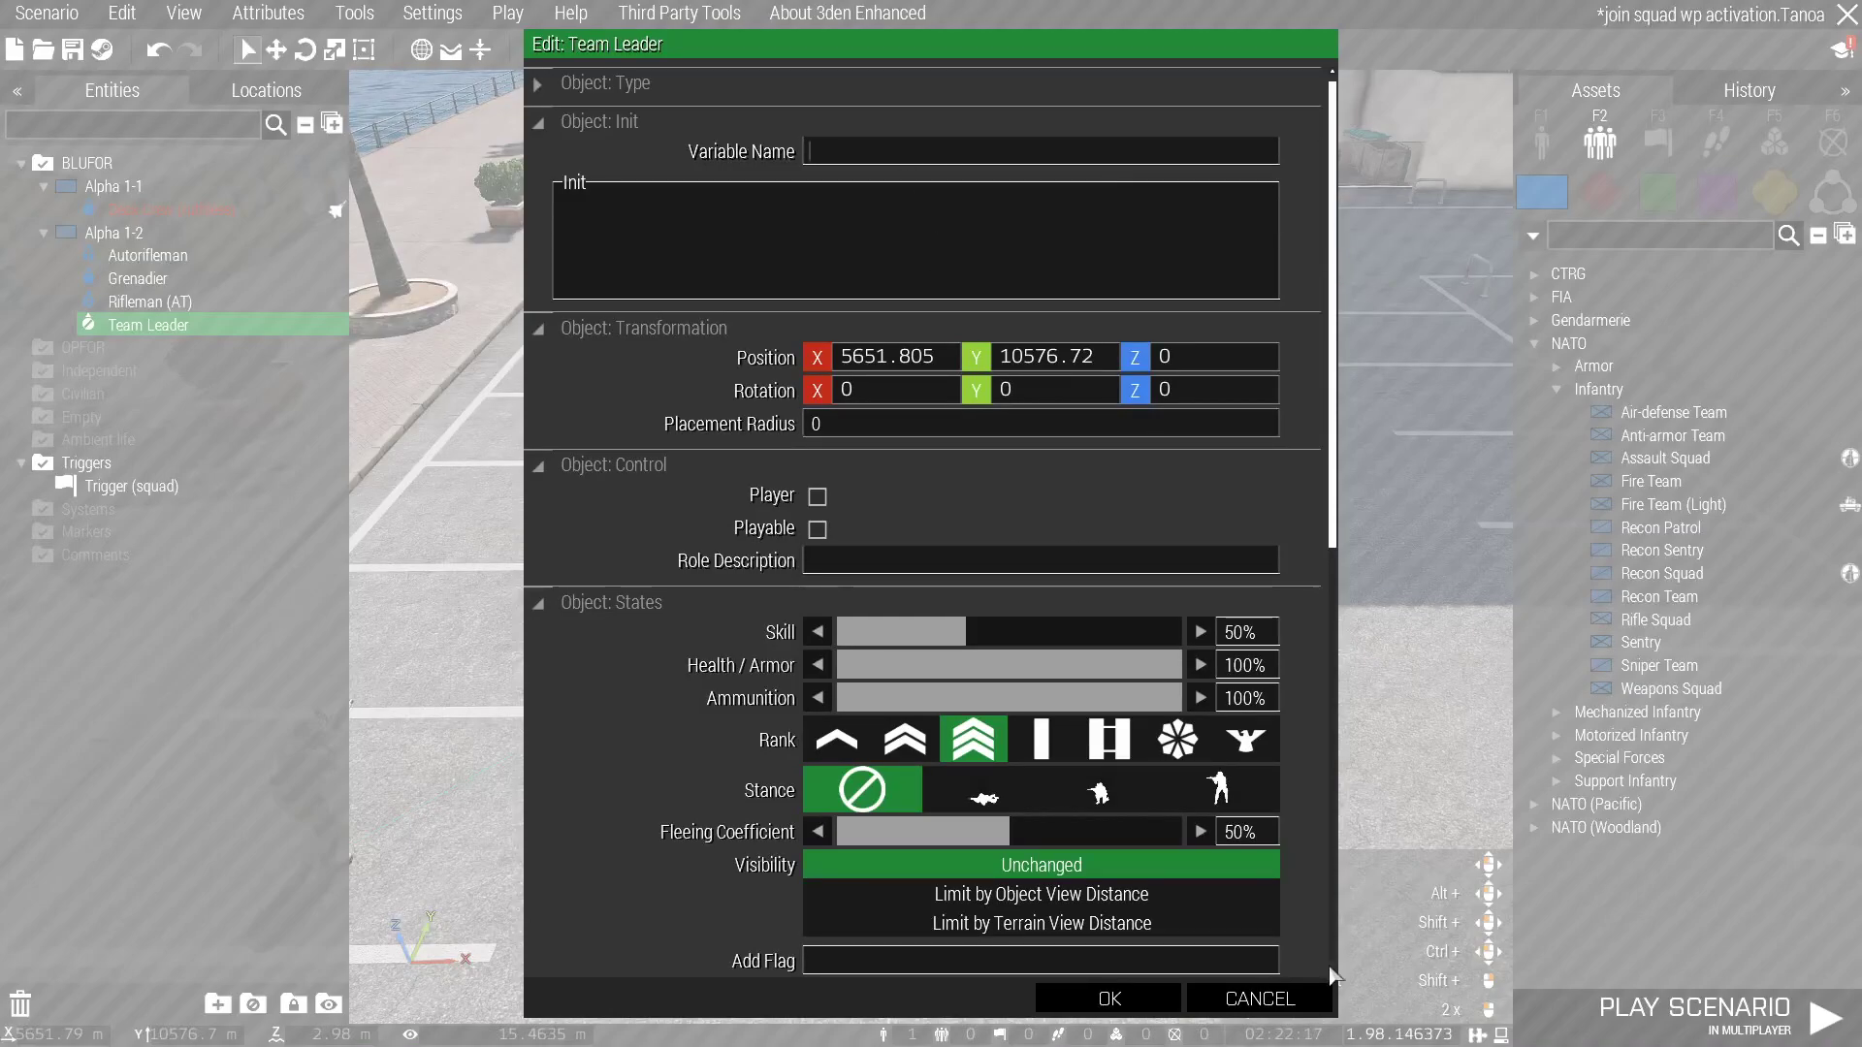
{"action": "left_click", "coordinate": [1251, 998]}
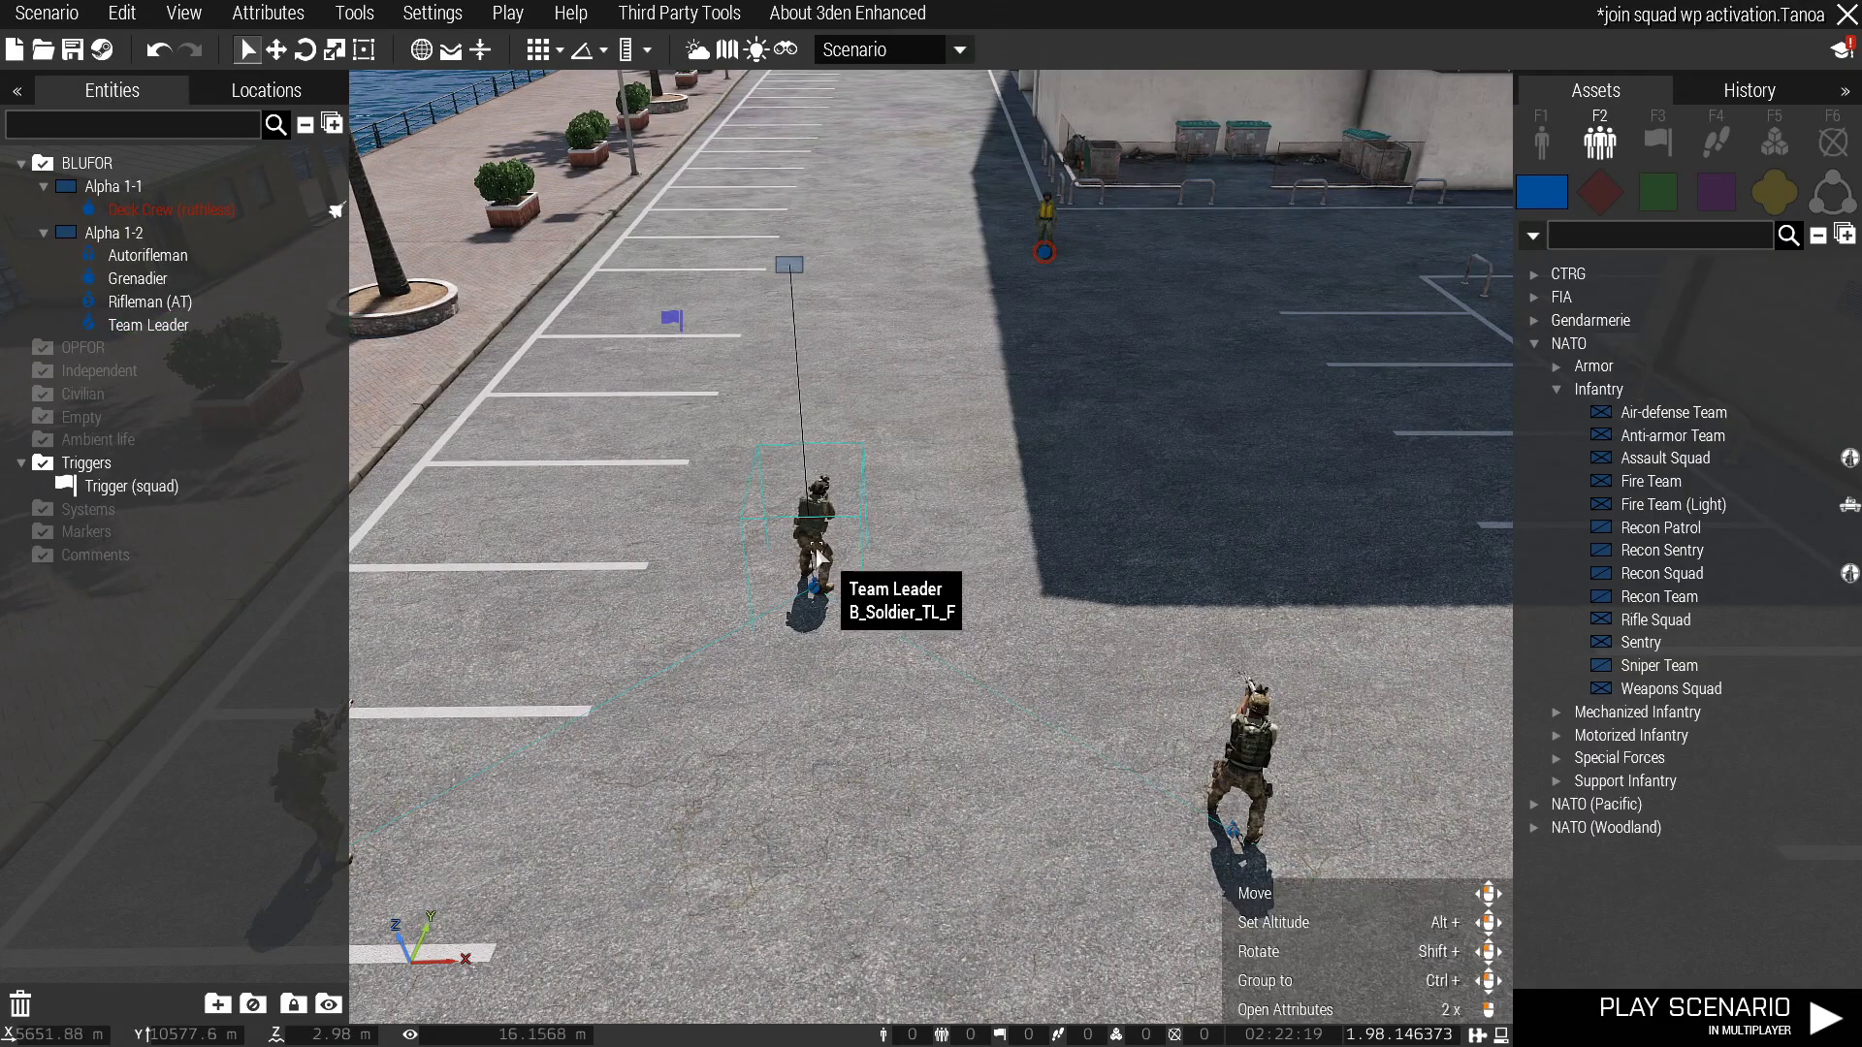
{"action": "left_click_drag", "start_coordinate": [815, 558], "coordinate": [831, 558]}
{"action": "left_click", "coordinate": [841, 392]}
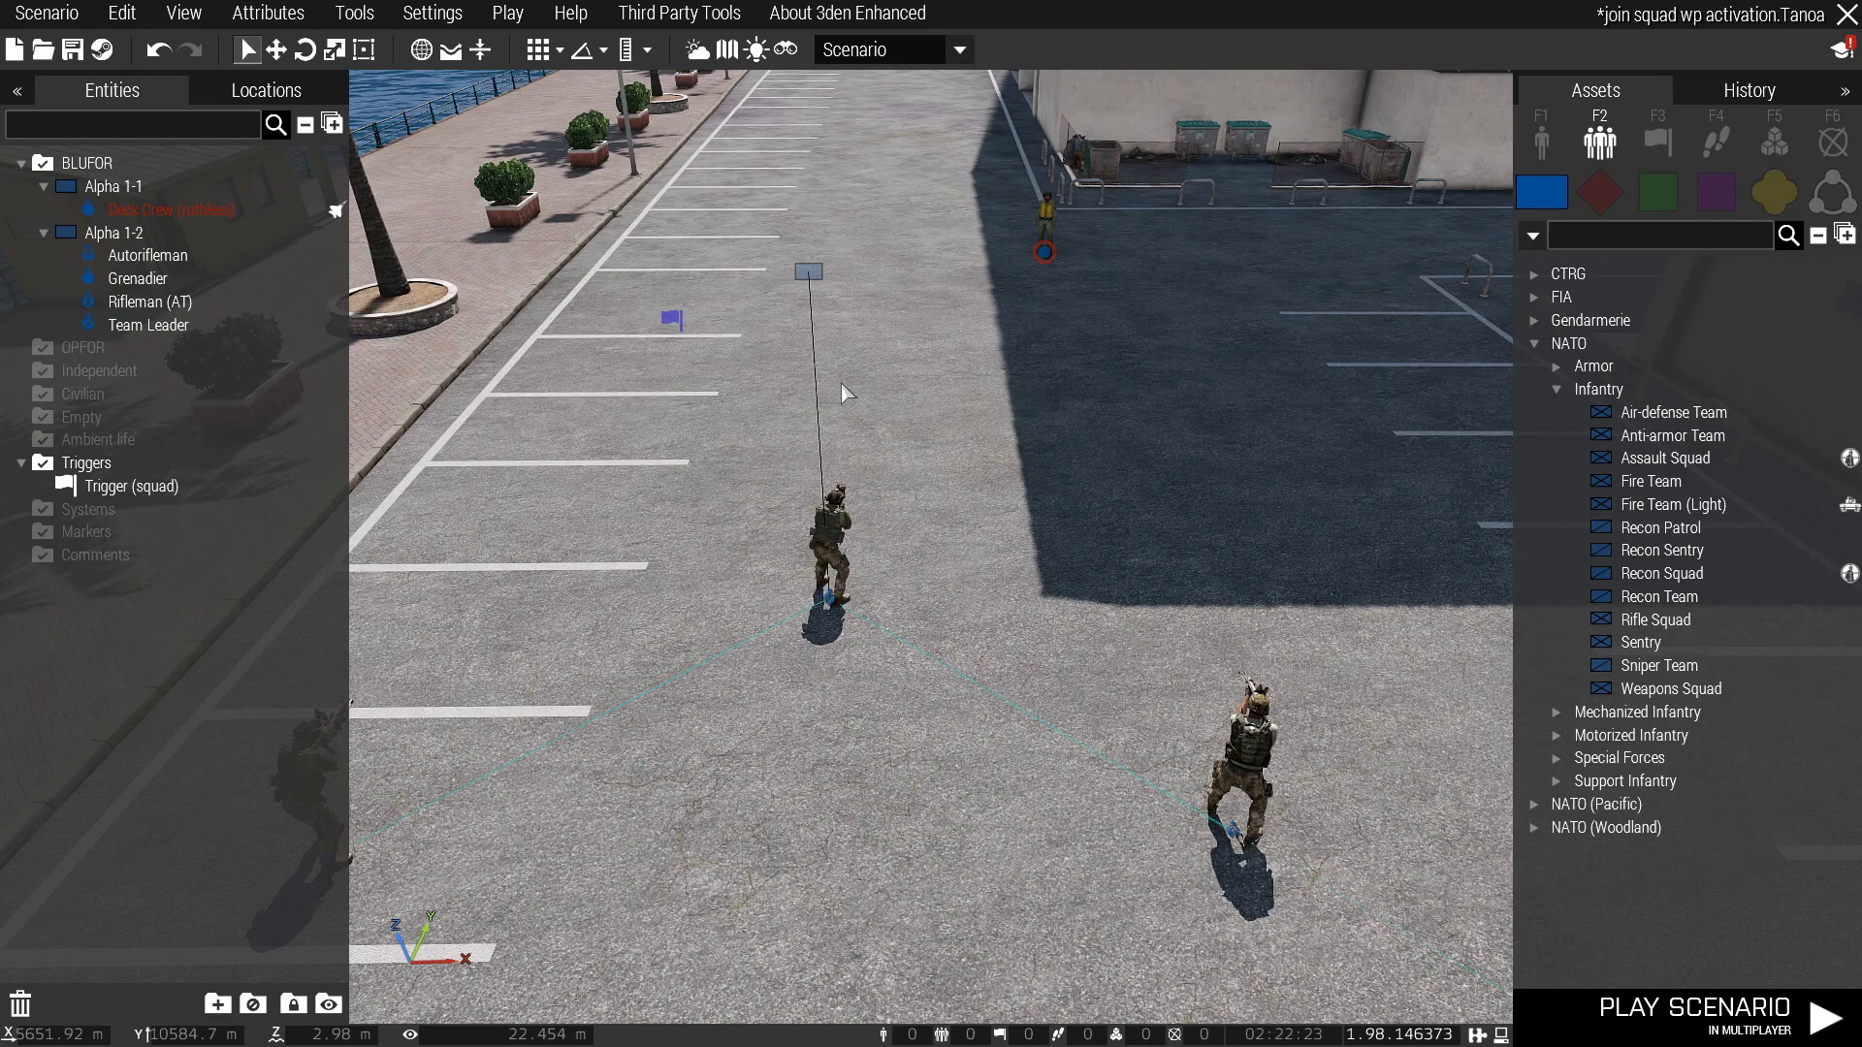
Move the trigger squad about two parking bays closer to the fire team
{"action": "key", "text": "a"}
{"action": "key", "text": "w"}
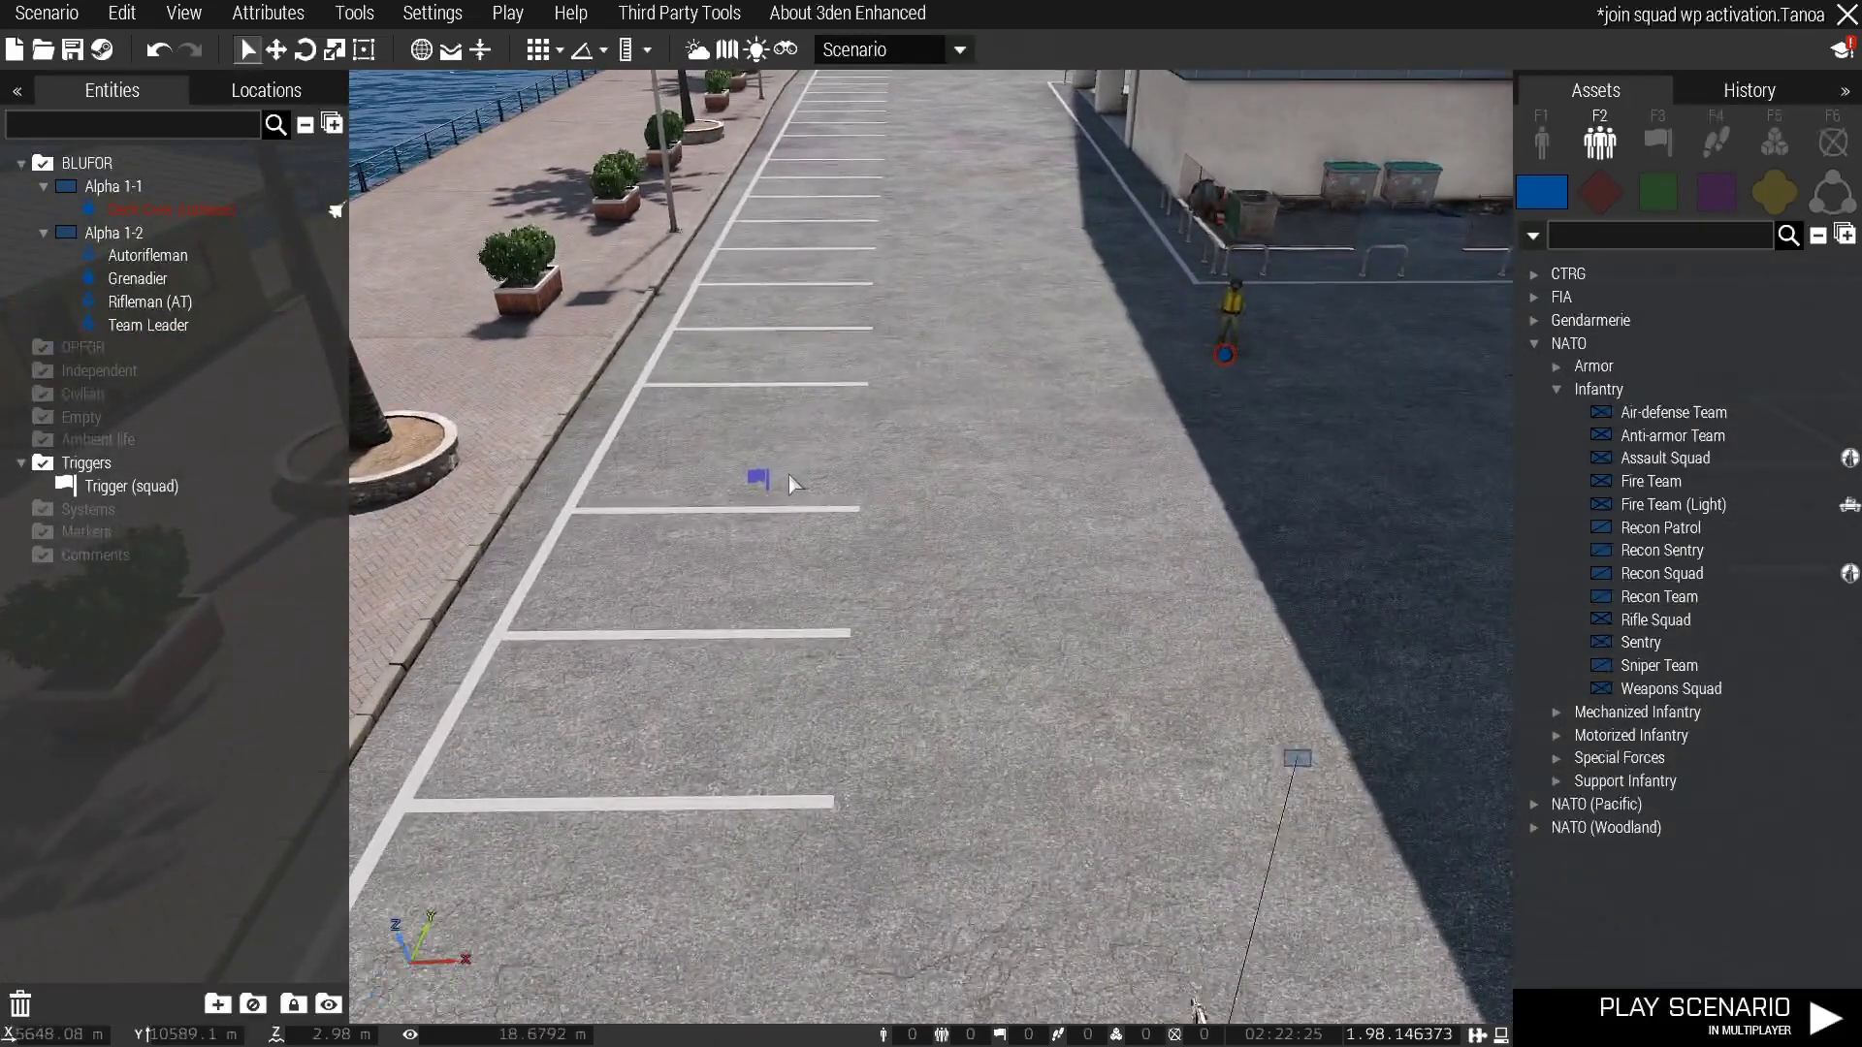
{"action": "left_click_drag", "start_coordinate": [758, 476], "coordinate": [703, 747]}
{"action": "left_click", "coordinate": [787, 686]}
{"action": "left_click", "coordinate": [804, 688]}
{"action": "left_click", "coordinate": [805, 697]}
{"action": "key", "text": "s"}
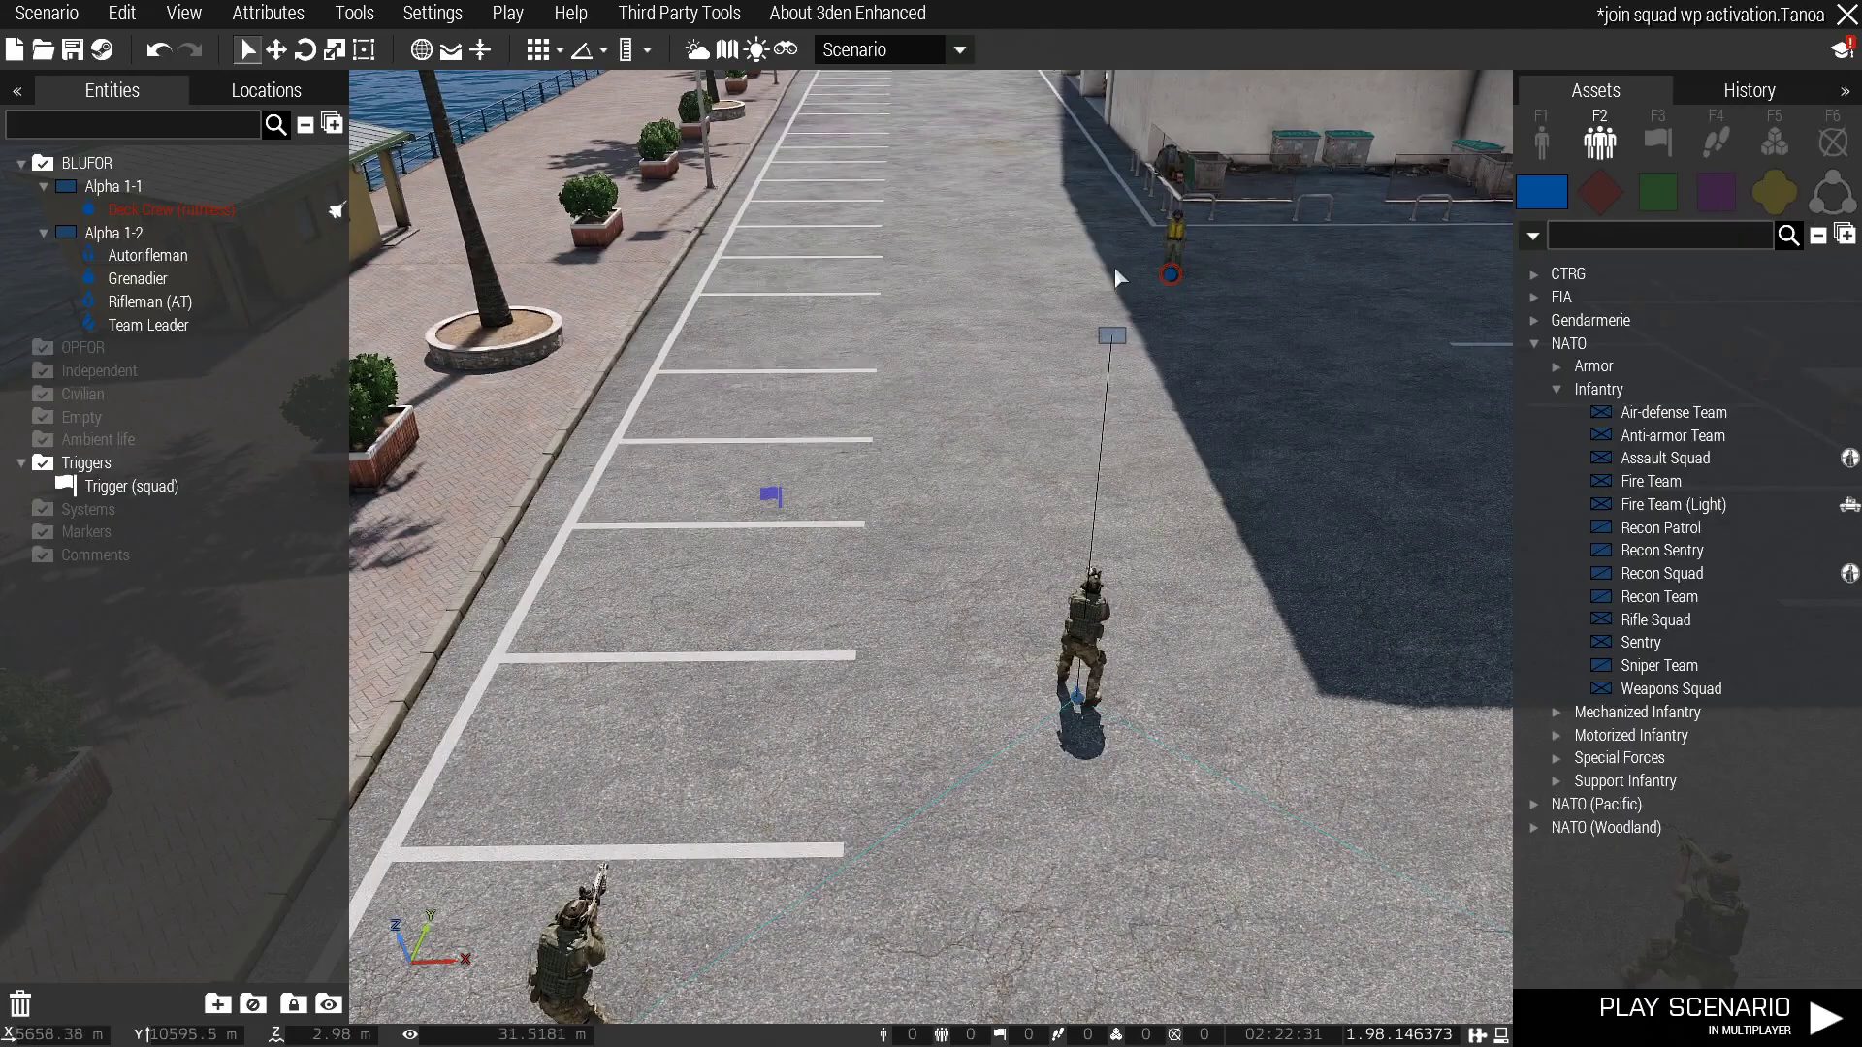
Place an OPFOR CSAT infantry Sentry group on the curved road beside the hedge
{"action": "left_click", "coordinate": [1600, 192]}
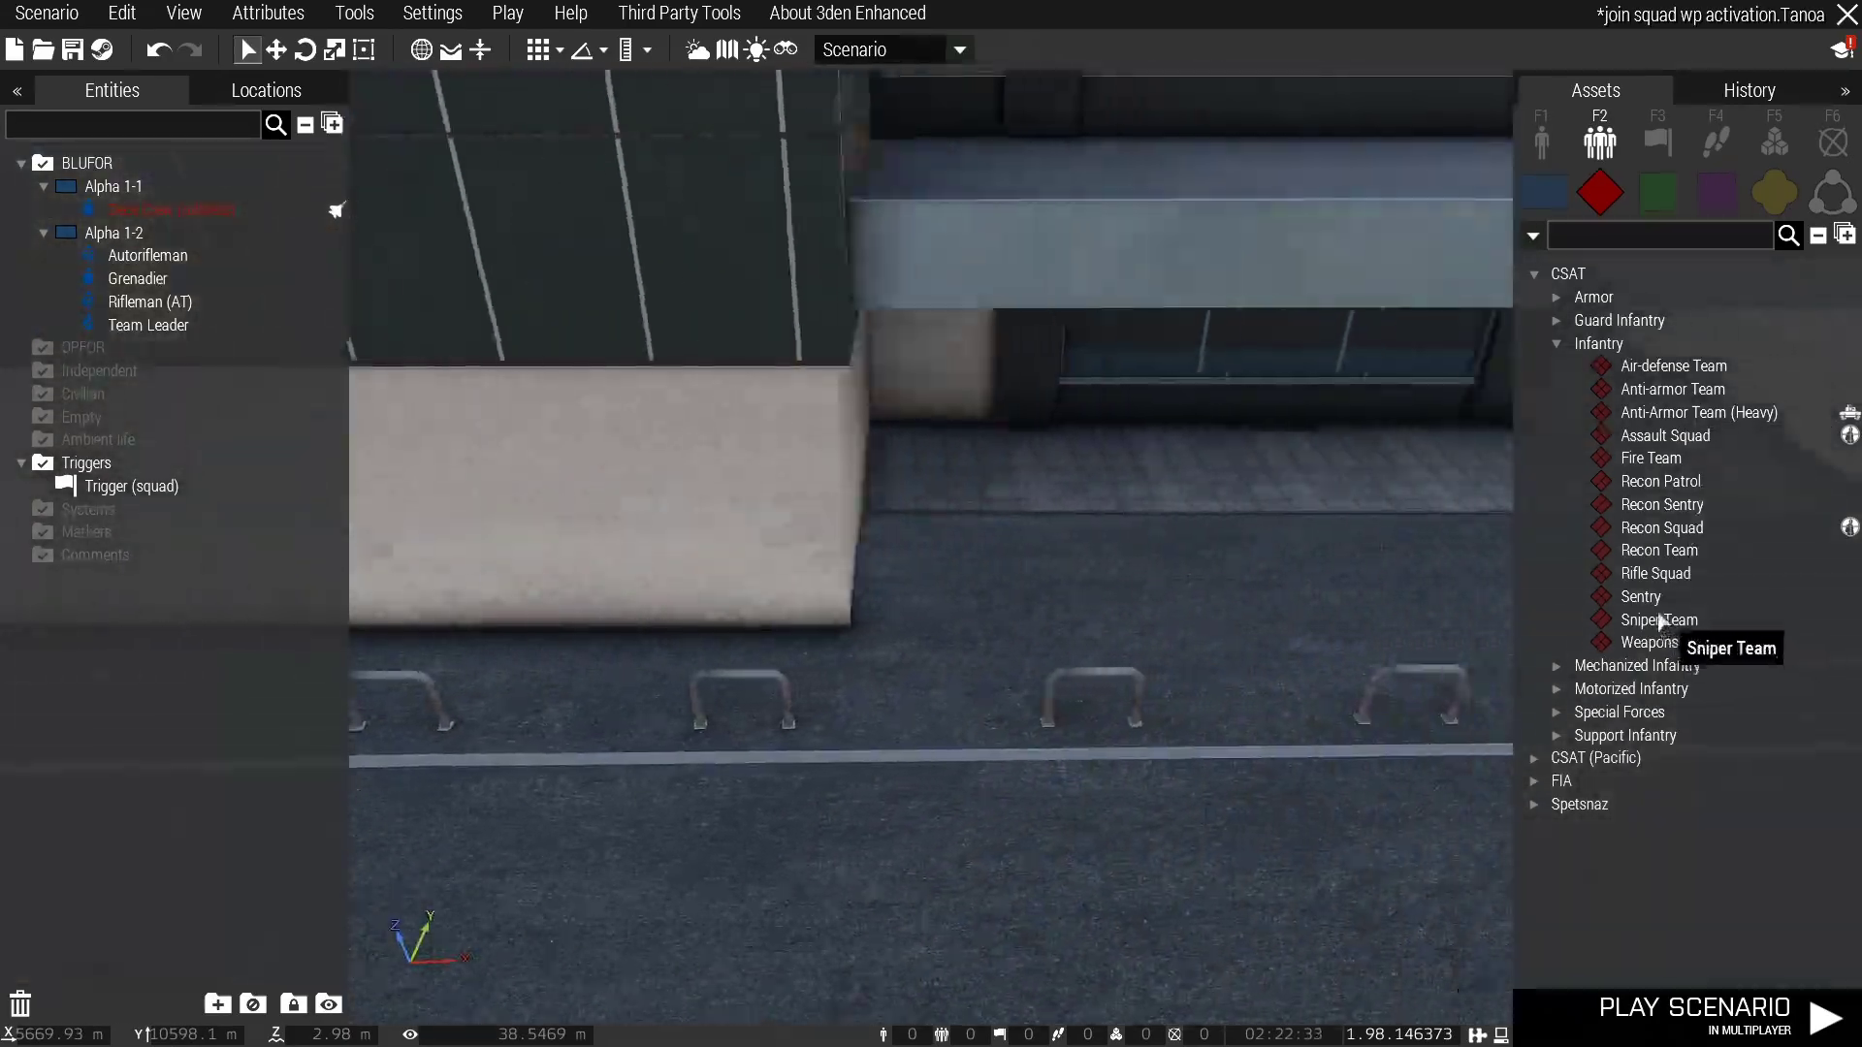
{"action": "key", "text": "d"}
{"action": "key", "text": "s"}
{"action": "left_click", "coordinate": [1635, 438]}
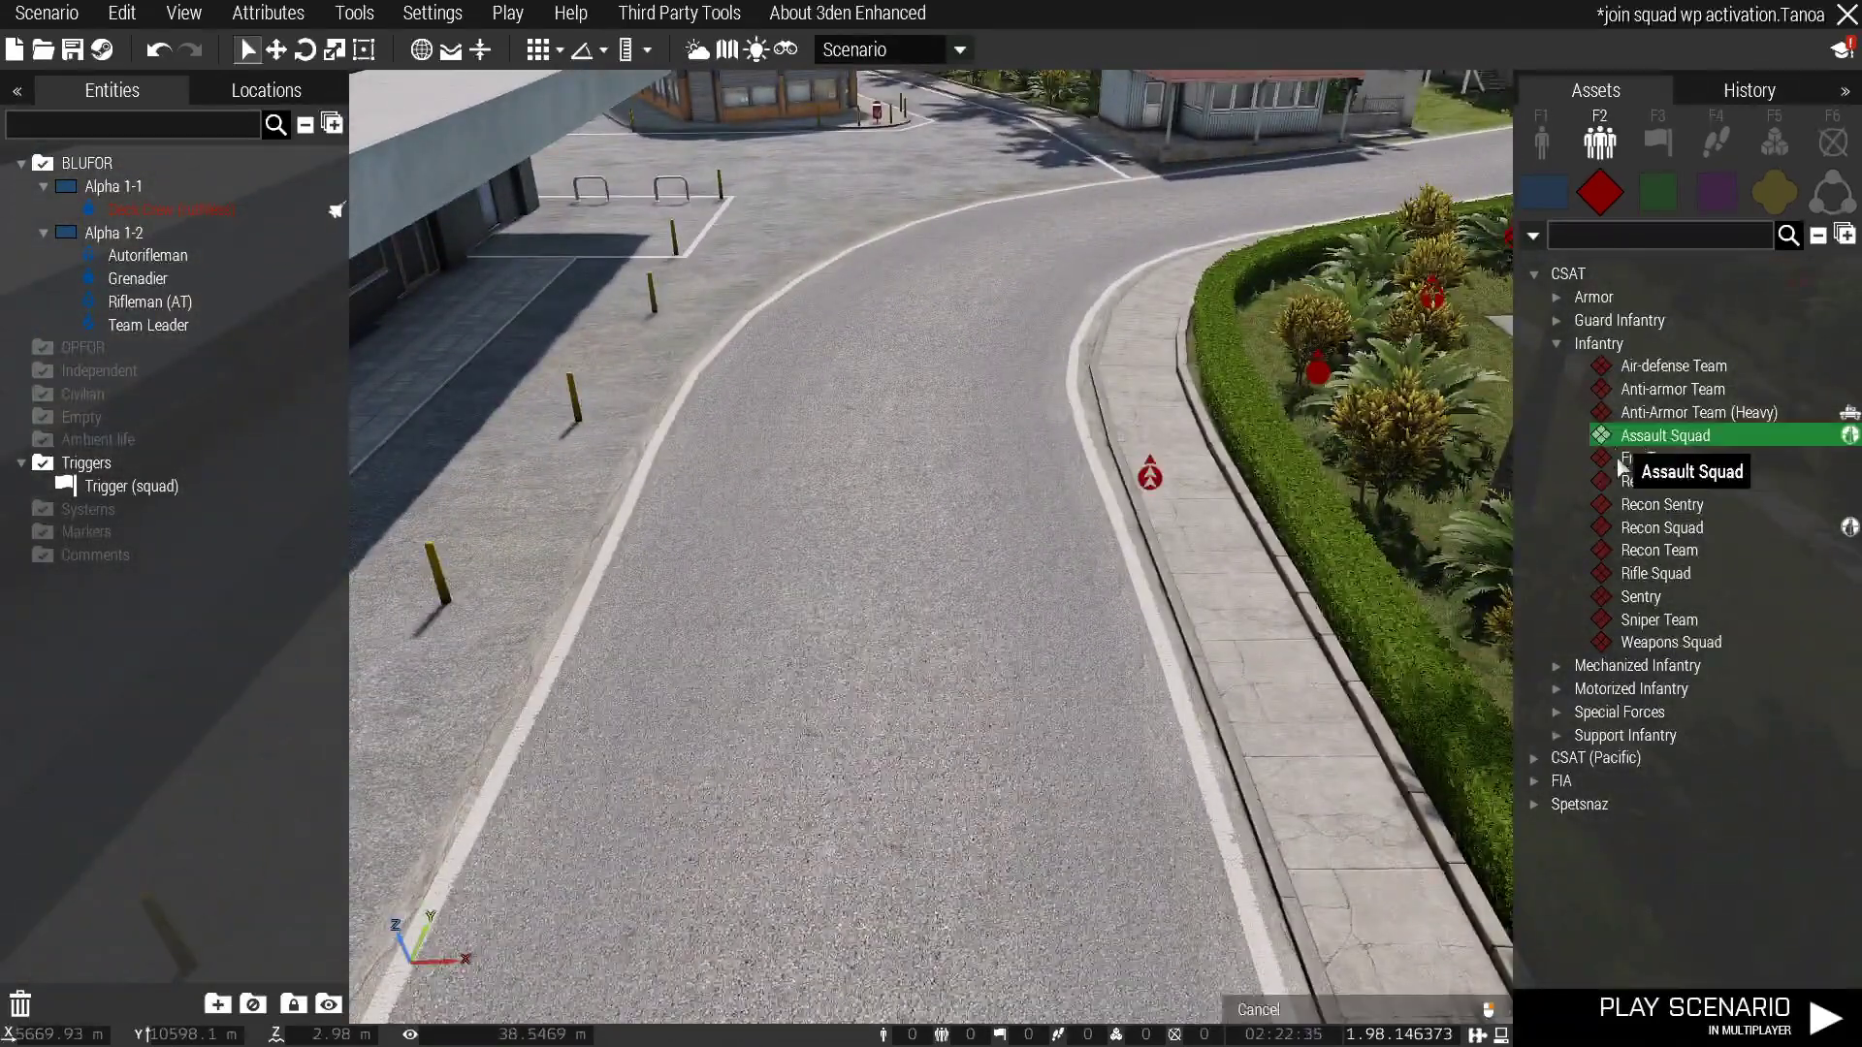
{"action": "left_click", "coordinate": [1631, 458]}
{"action": "left_click", "coordinate": [1649, 597]}
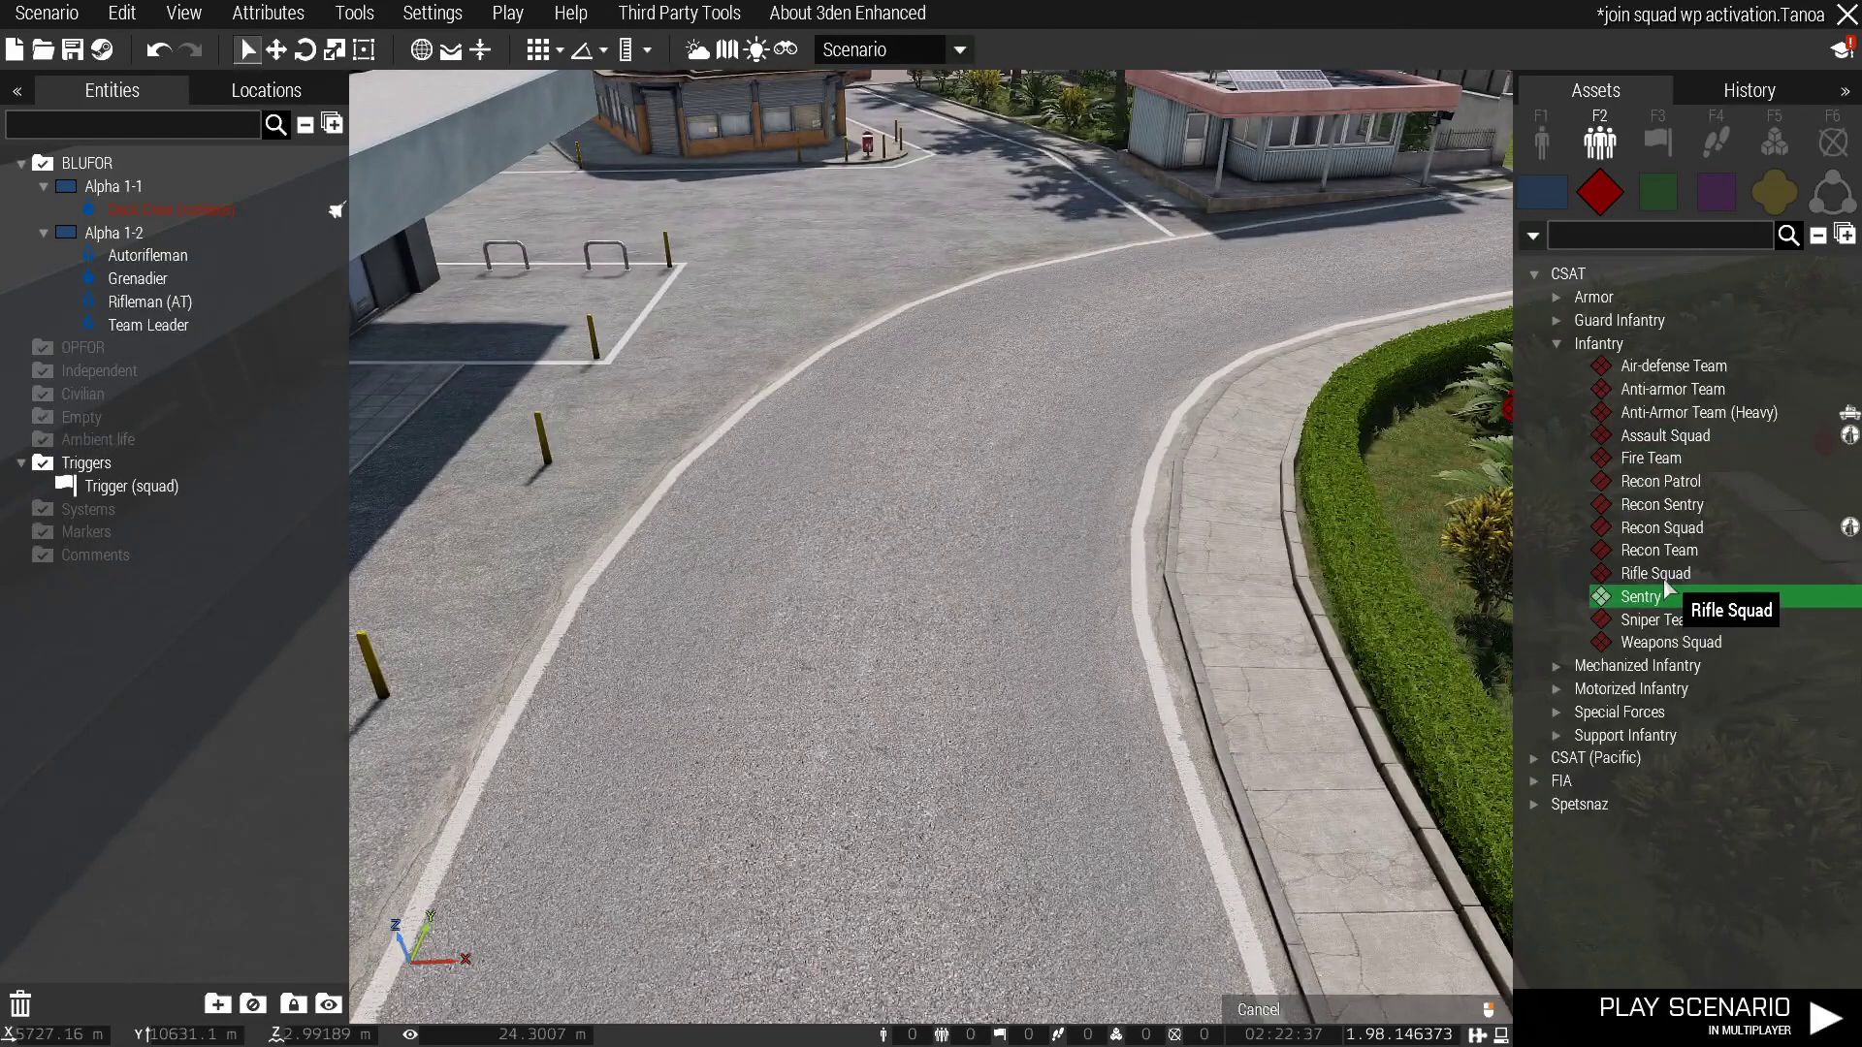
{"action": "left_click", "coordinate": [858, 543]}
Check the Sentry group's Grenadier attributes without changing them and turn the unit to face down the road
{"action": "double_click", "coordinate": [858, 592]}
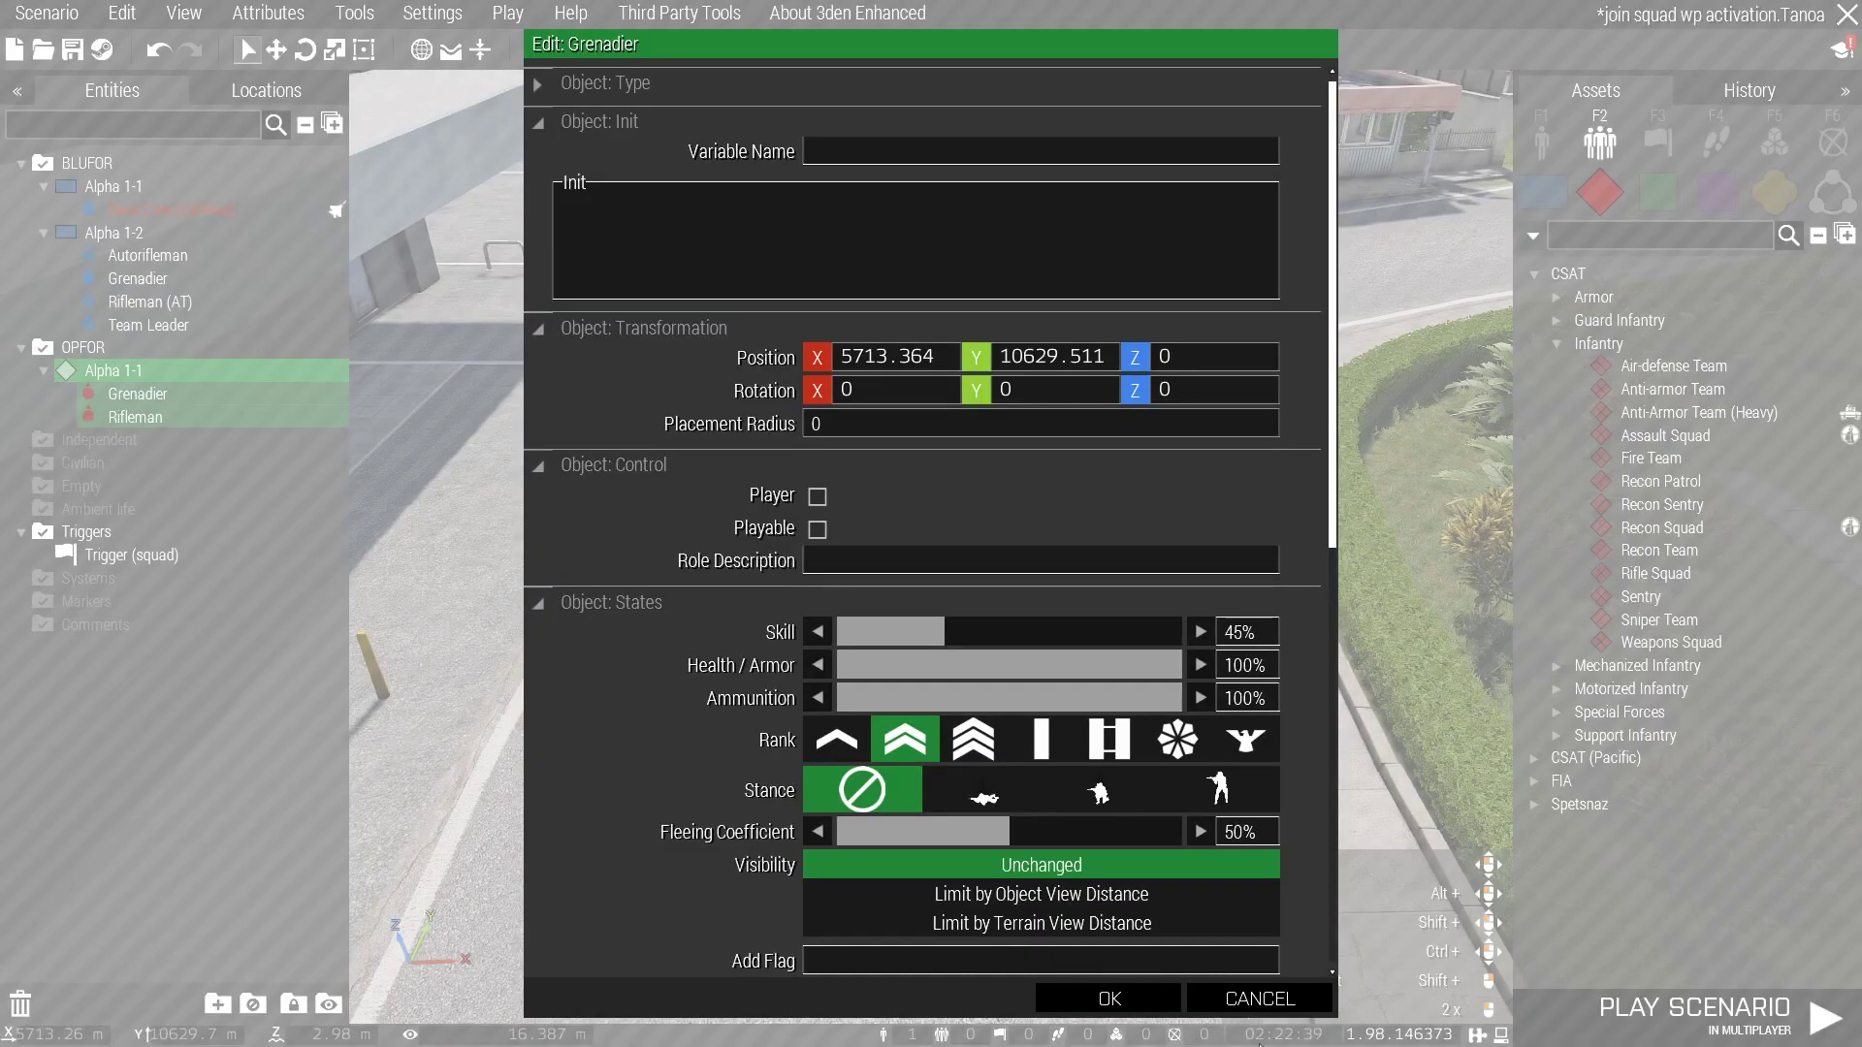
{"action": "left_click", "coordinate": [1259, 999]}
{"action": "left_click", "coordinate": [842, 551]}
{"action": "left_click_drag", "start_coordinate": [842, 551], "coordinate": [769, 701], "text": "shift"}
{"action": "key", "text": "s"}
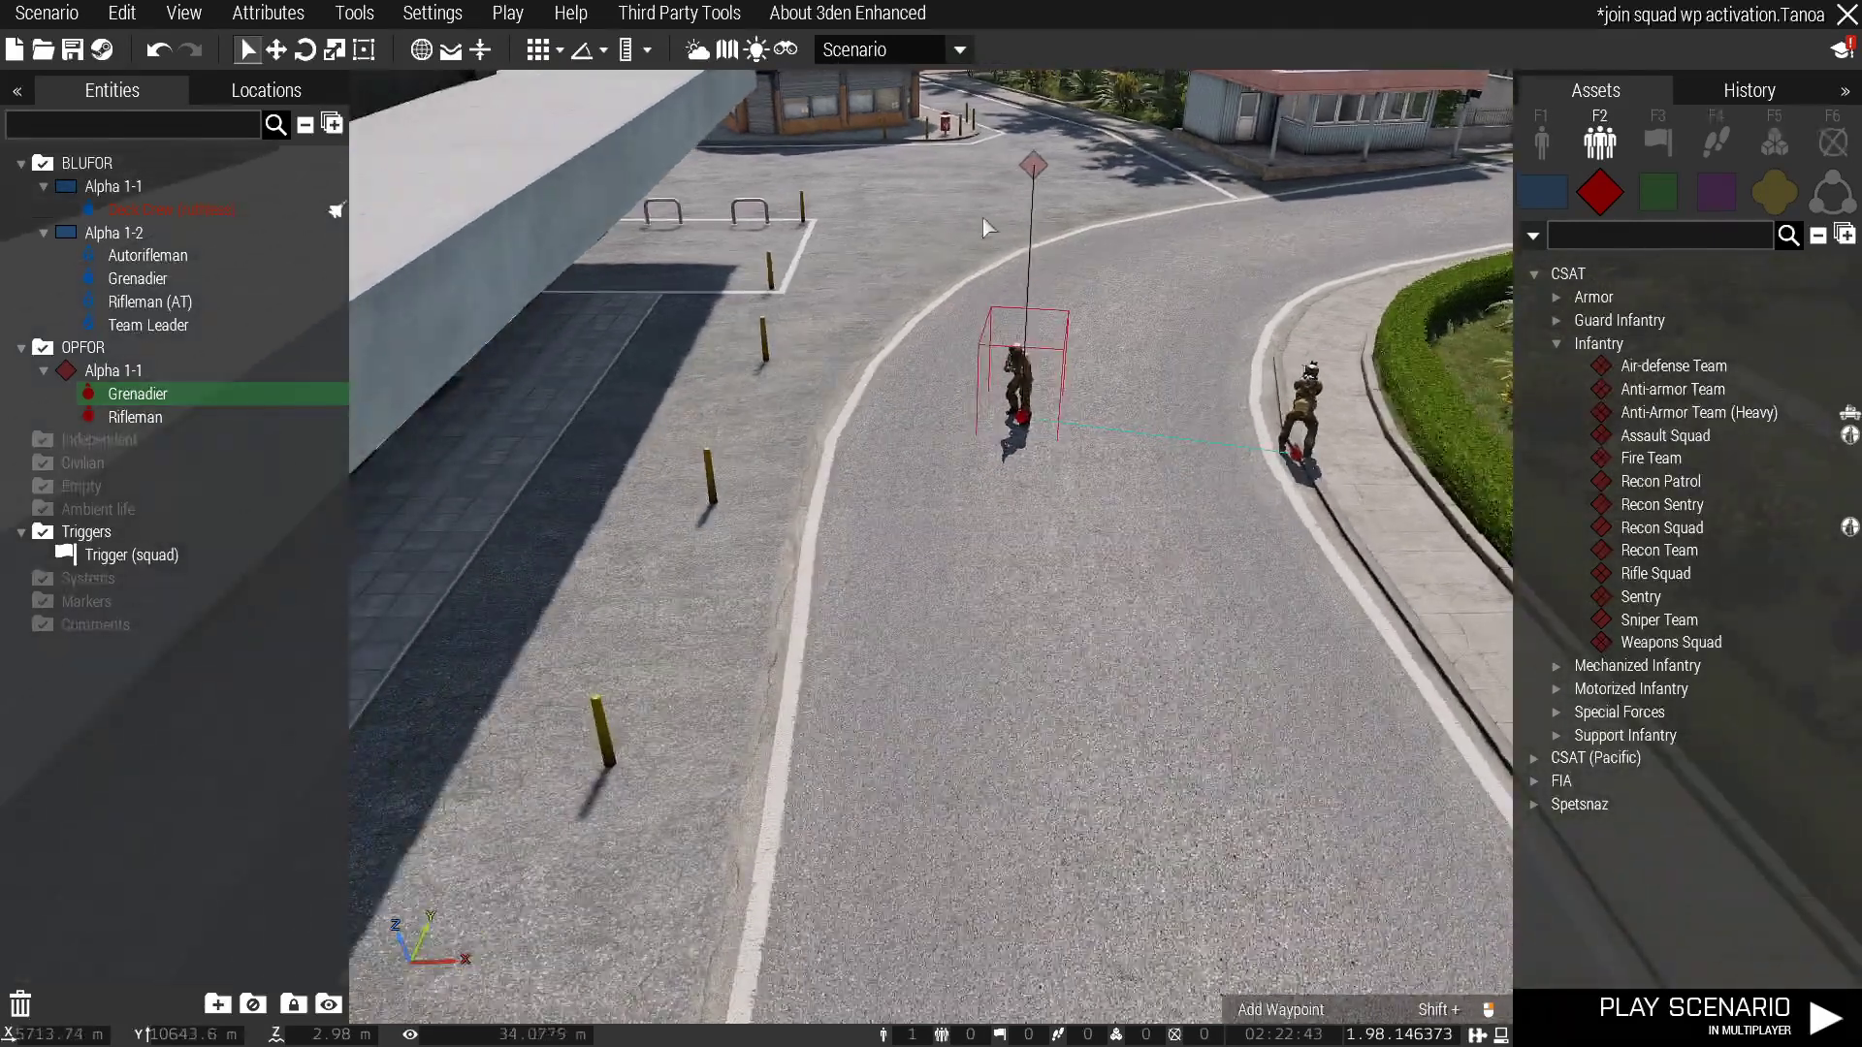
Place two Show / Hide modules side by side on the road in front of the Sentry group
{"action": "left_click", "coordinate": [1773, 191]}
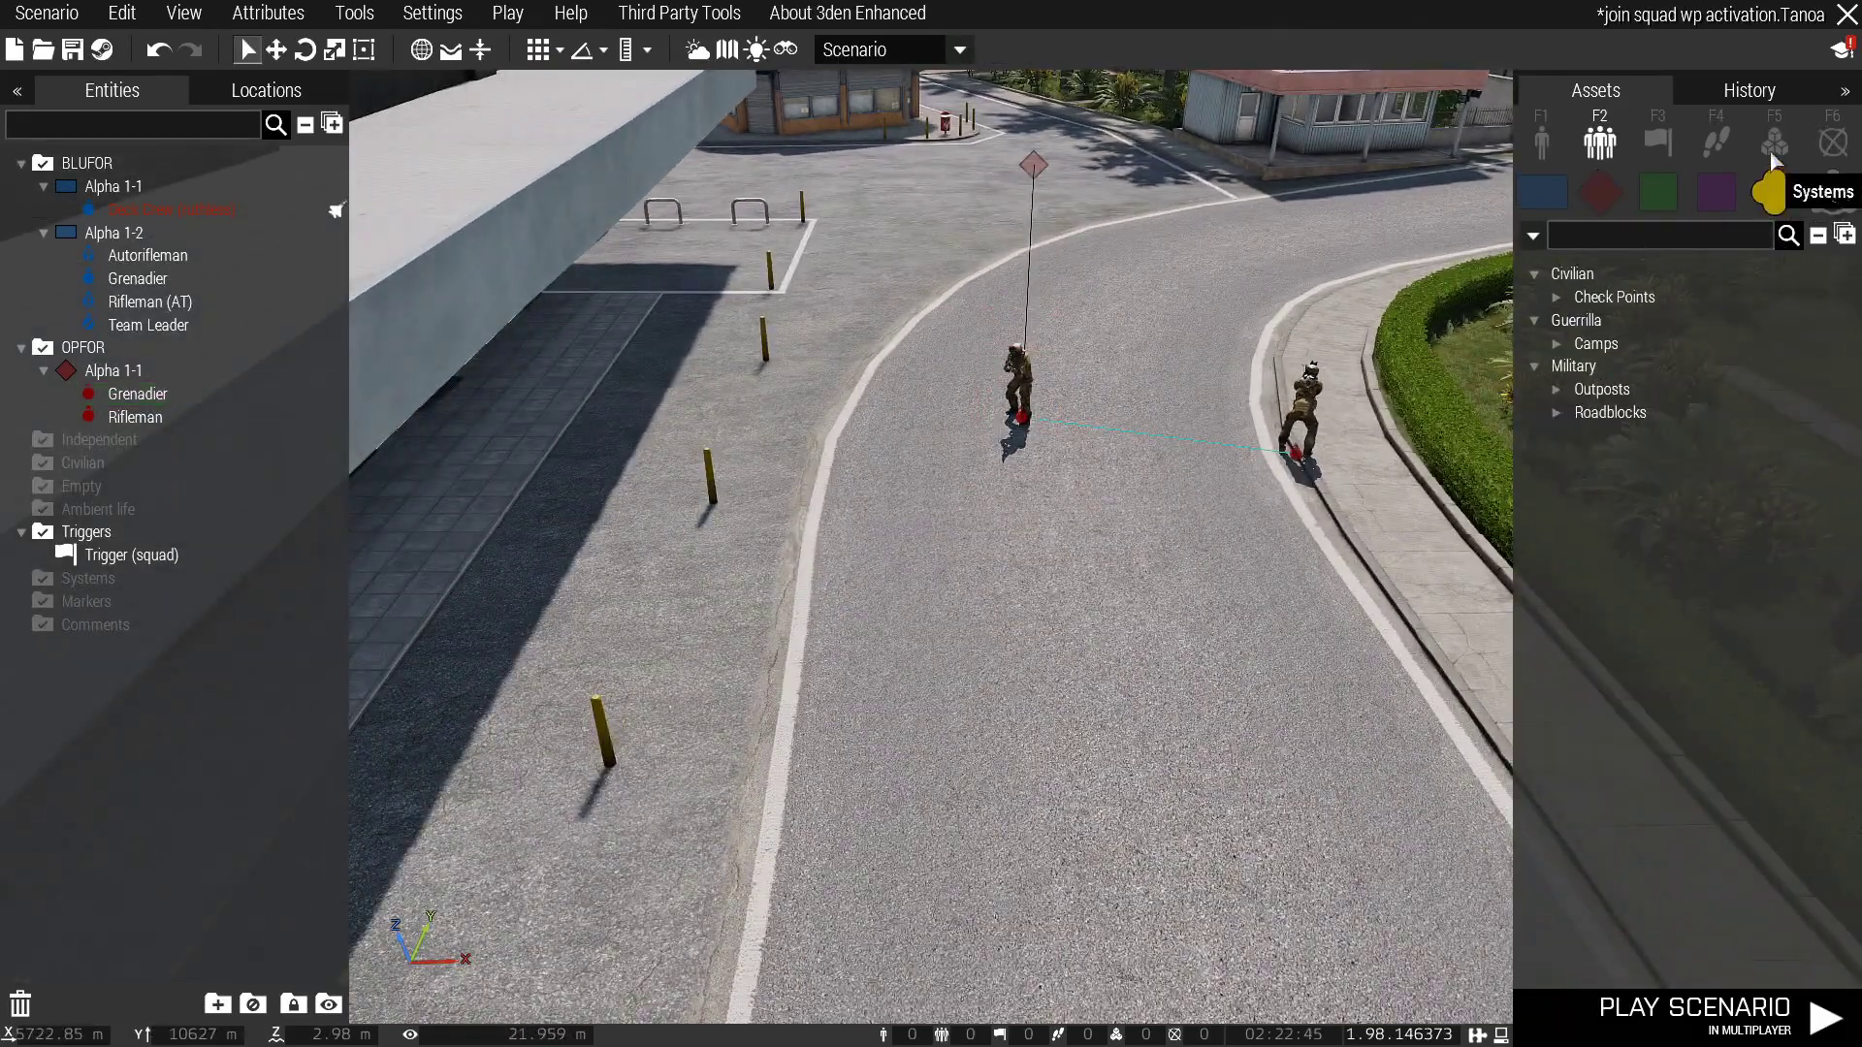
{"action": "left_click", "coordinate": [1774, 143]}
{"action": "left_click", "coordinate": [1653, 298]}
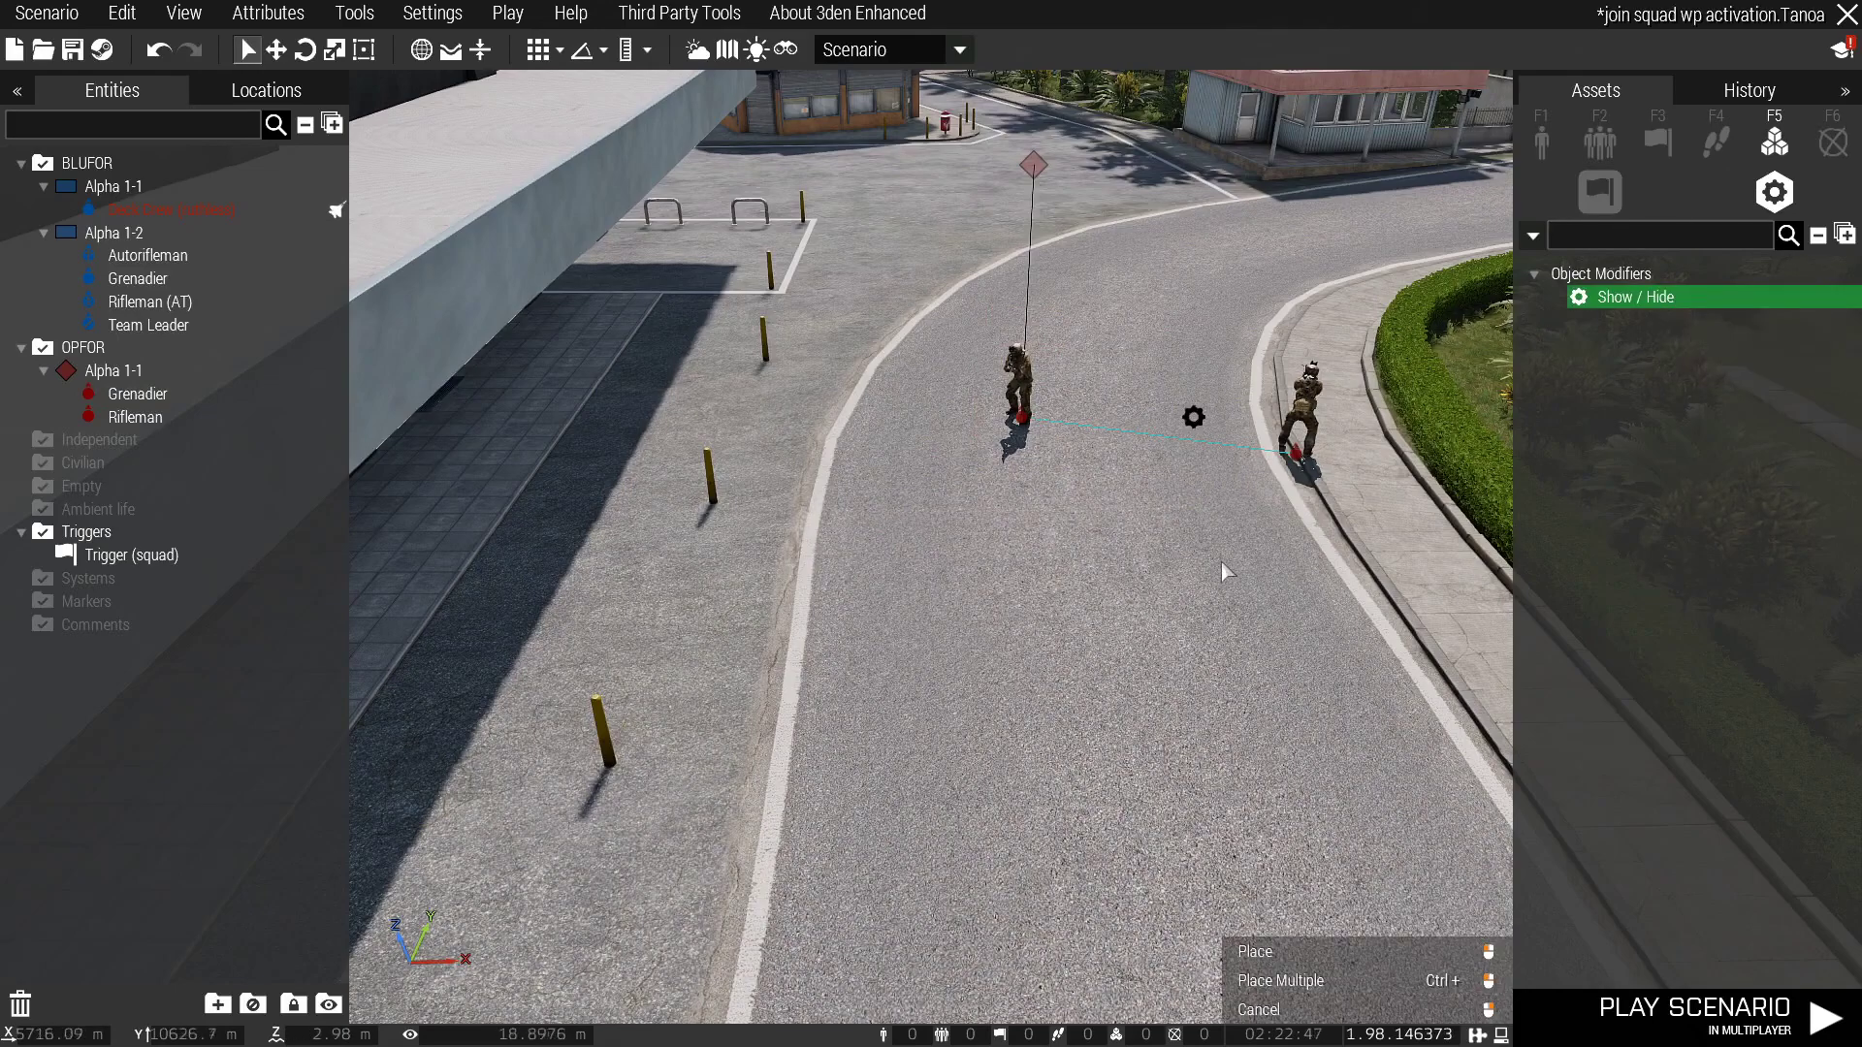
{"action": "left_click", "coordinate": [1072, 584]}
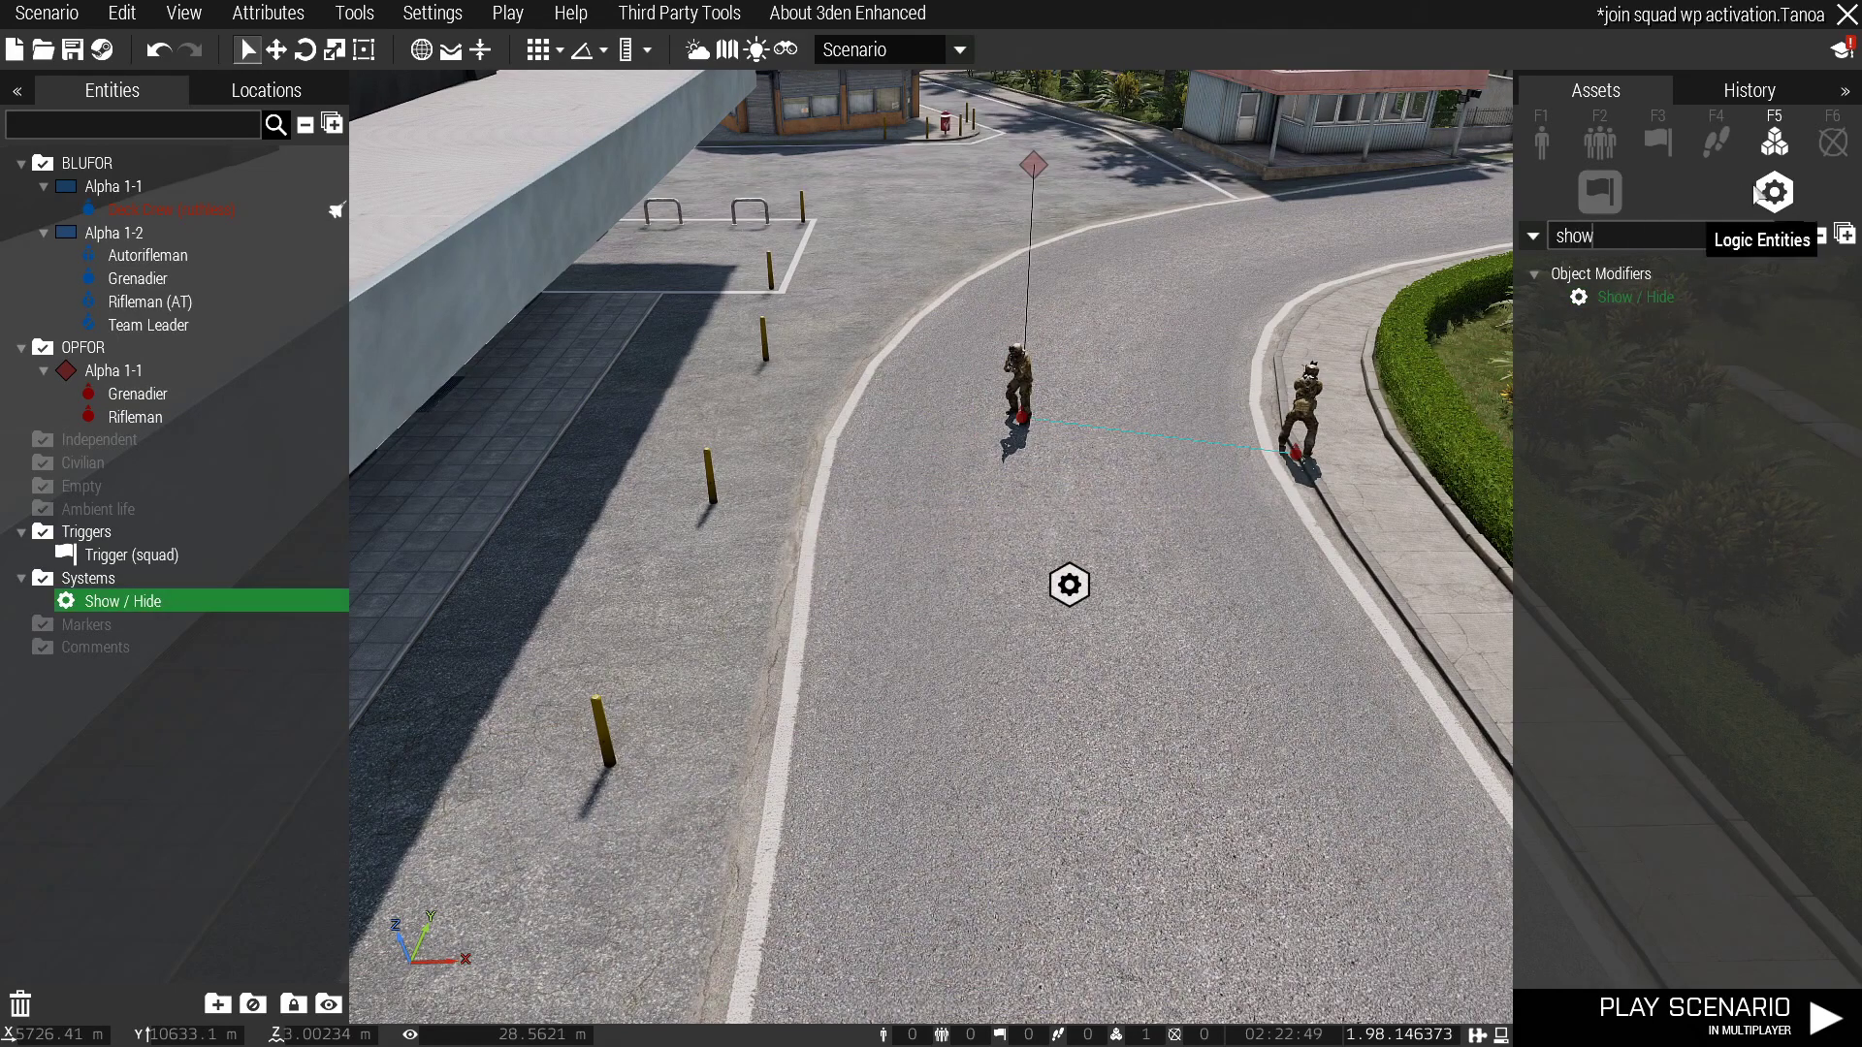
{"action": "left_click", "coordinate": [1639, 296]}
{"action": "left_click", "coordinate": [1281, 616]}
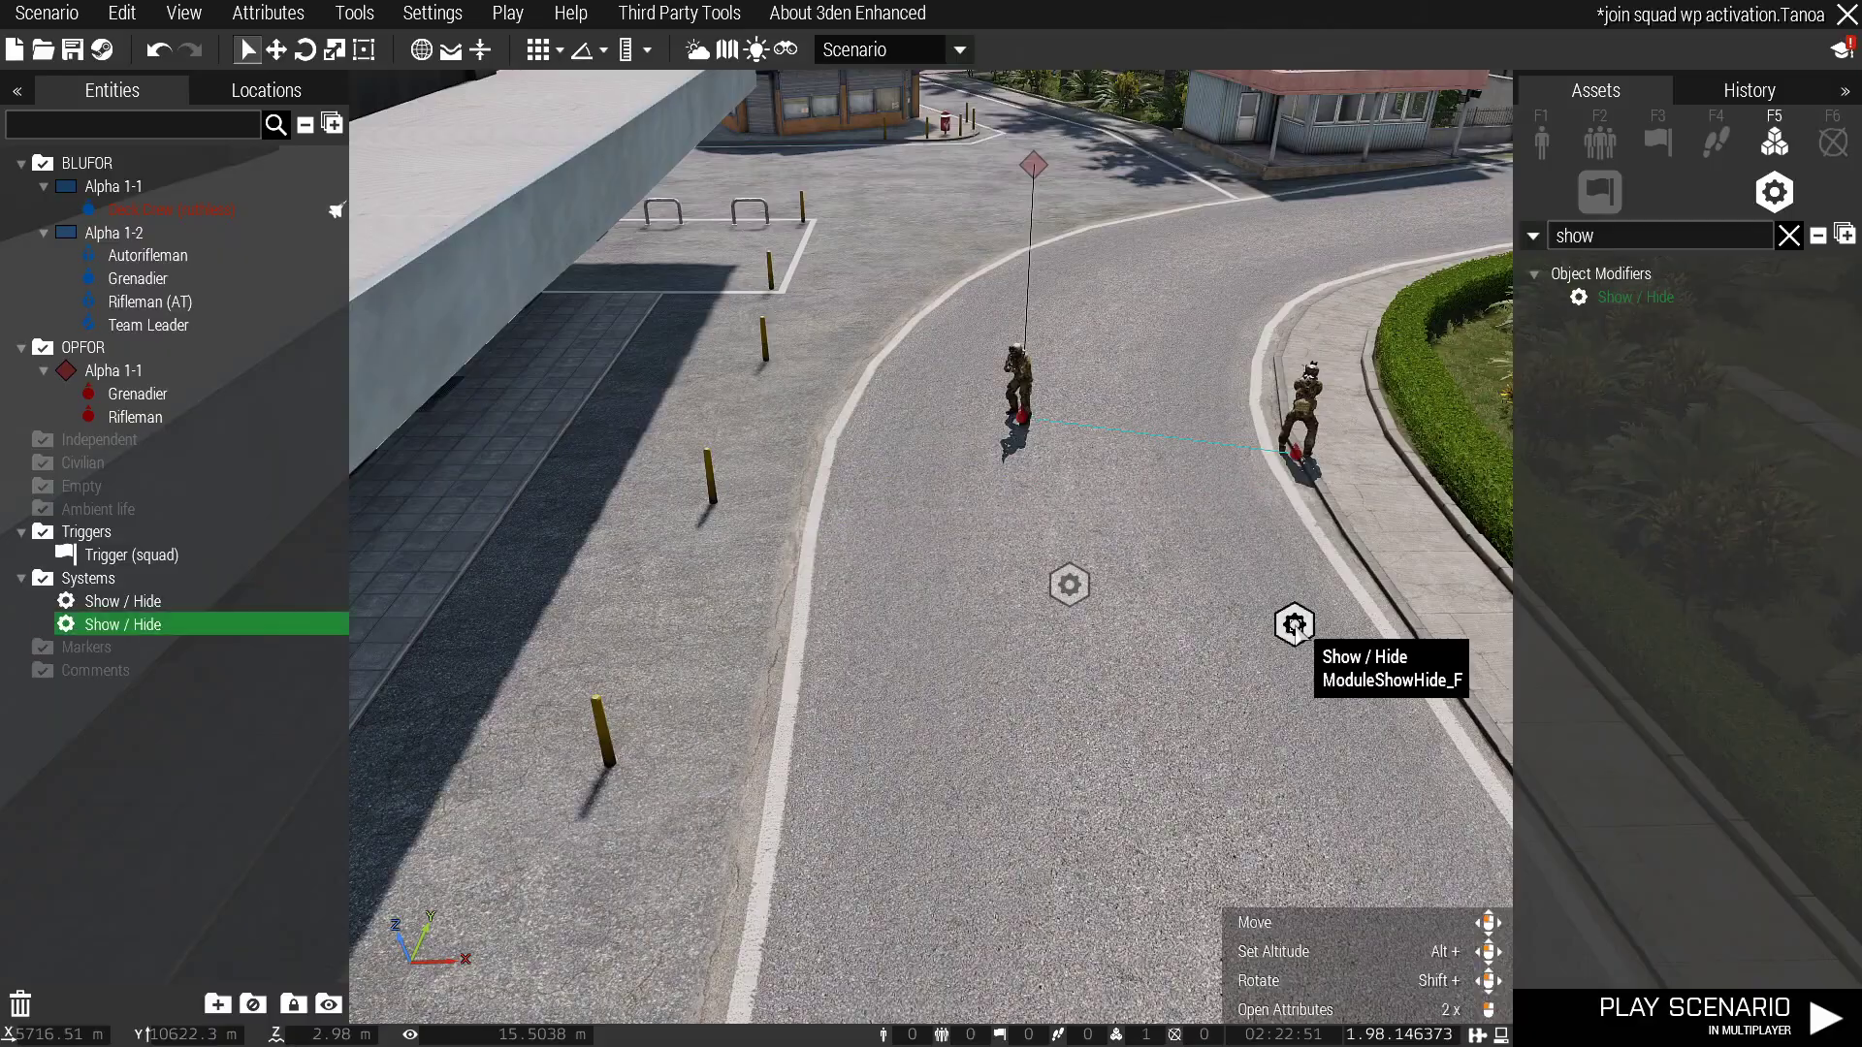
Check that the first Show / Hide module hides units, and change the Action of the second module nearer the kerb
{"action": "double_click", "coordinate": [1068, 584]}
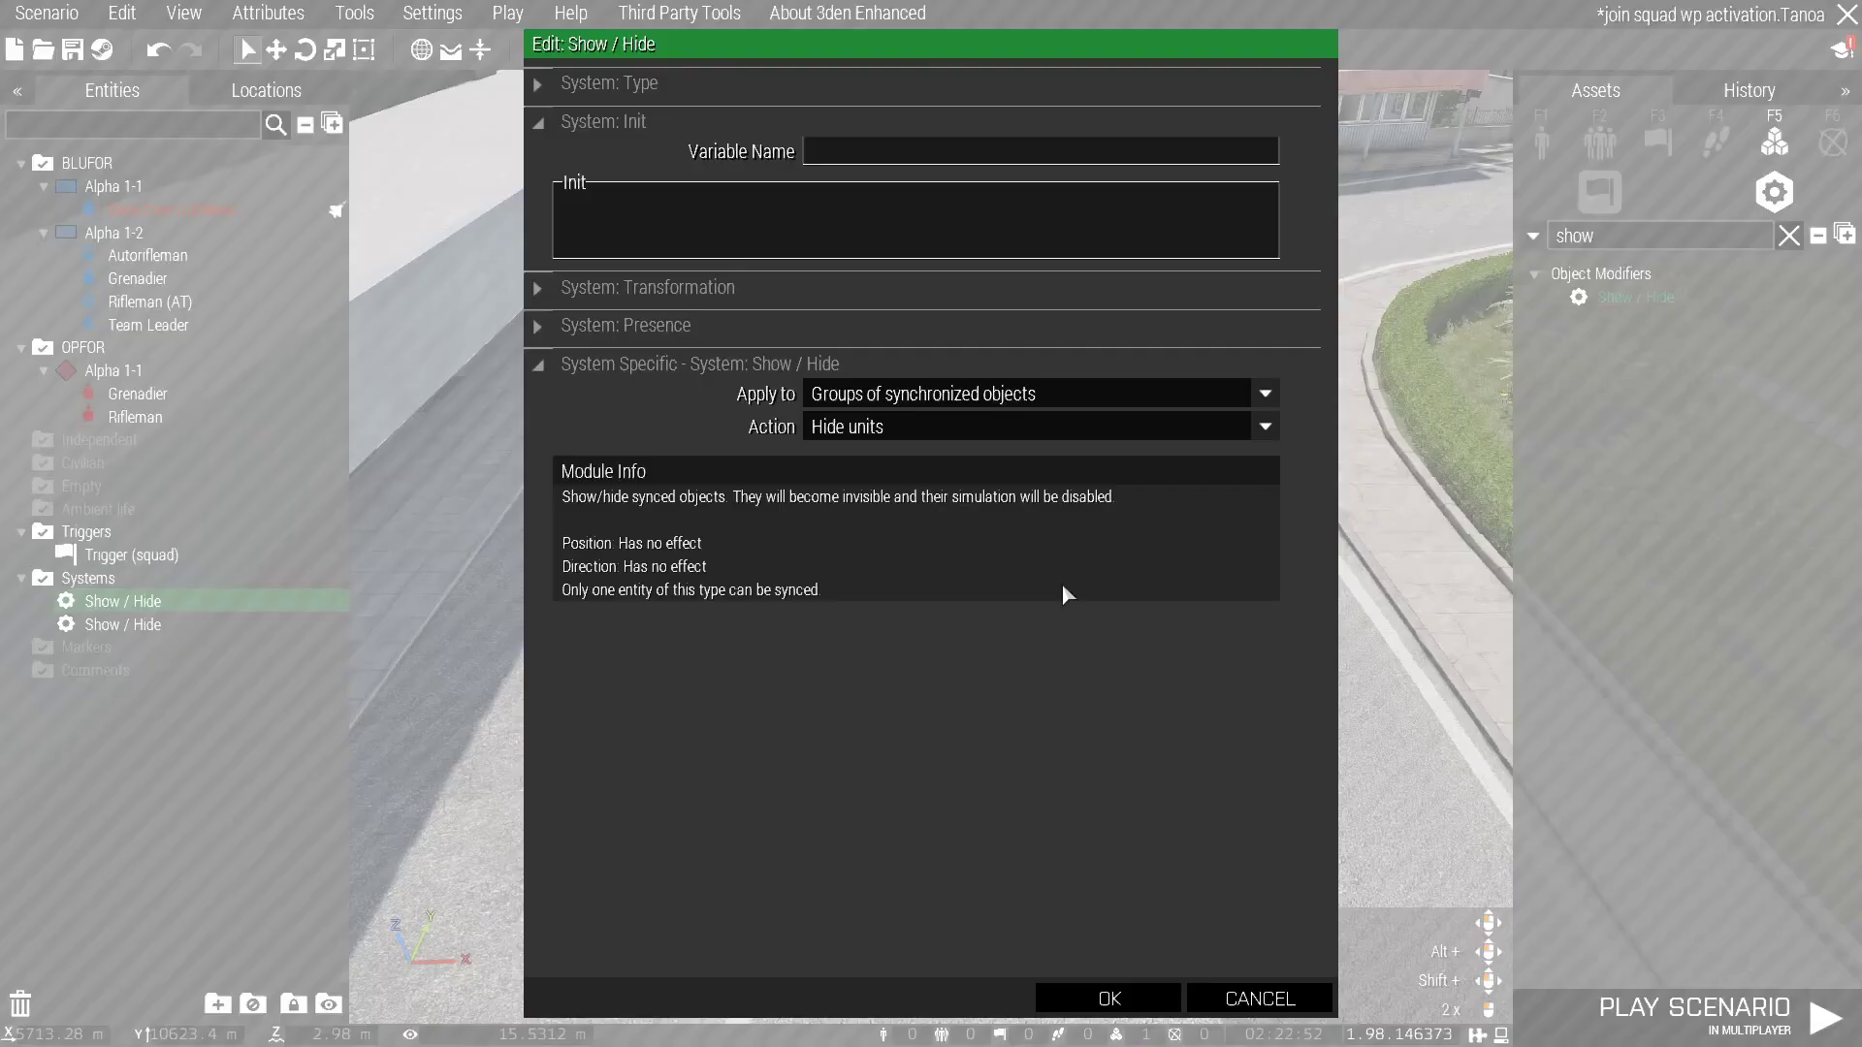
{"action": "left_click", "coordinate": [1212, 1001]}
{"action": "double_click", "coordinate": [1292, 624]}
{"action": "left_click", "coordinate": [877, 426]}
{"action": "left_click", "coordinate": [877, 453]}
{"action": "left_click", "coordinate": [1141, 999]}
{"action": "left_click", "coordinate": [1101, 852]}
Sync the first Show / Hide module, the one farther from the kerb, to the OPFOR Grenadier
{"action": "key", "text": "d"}
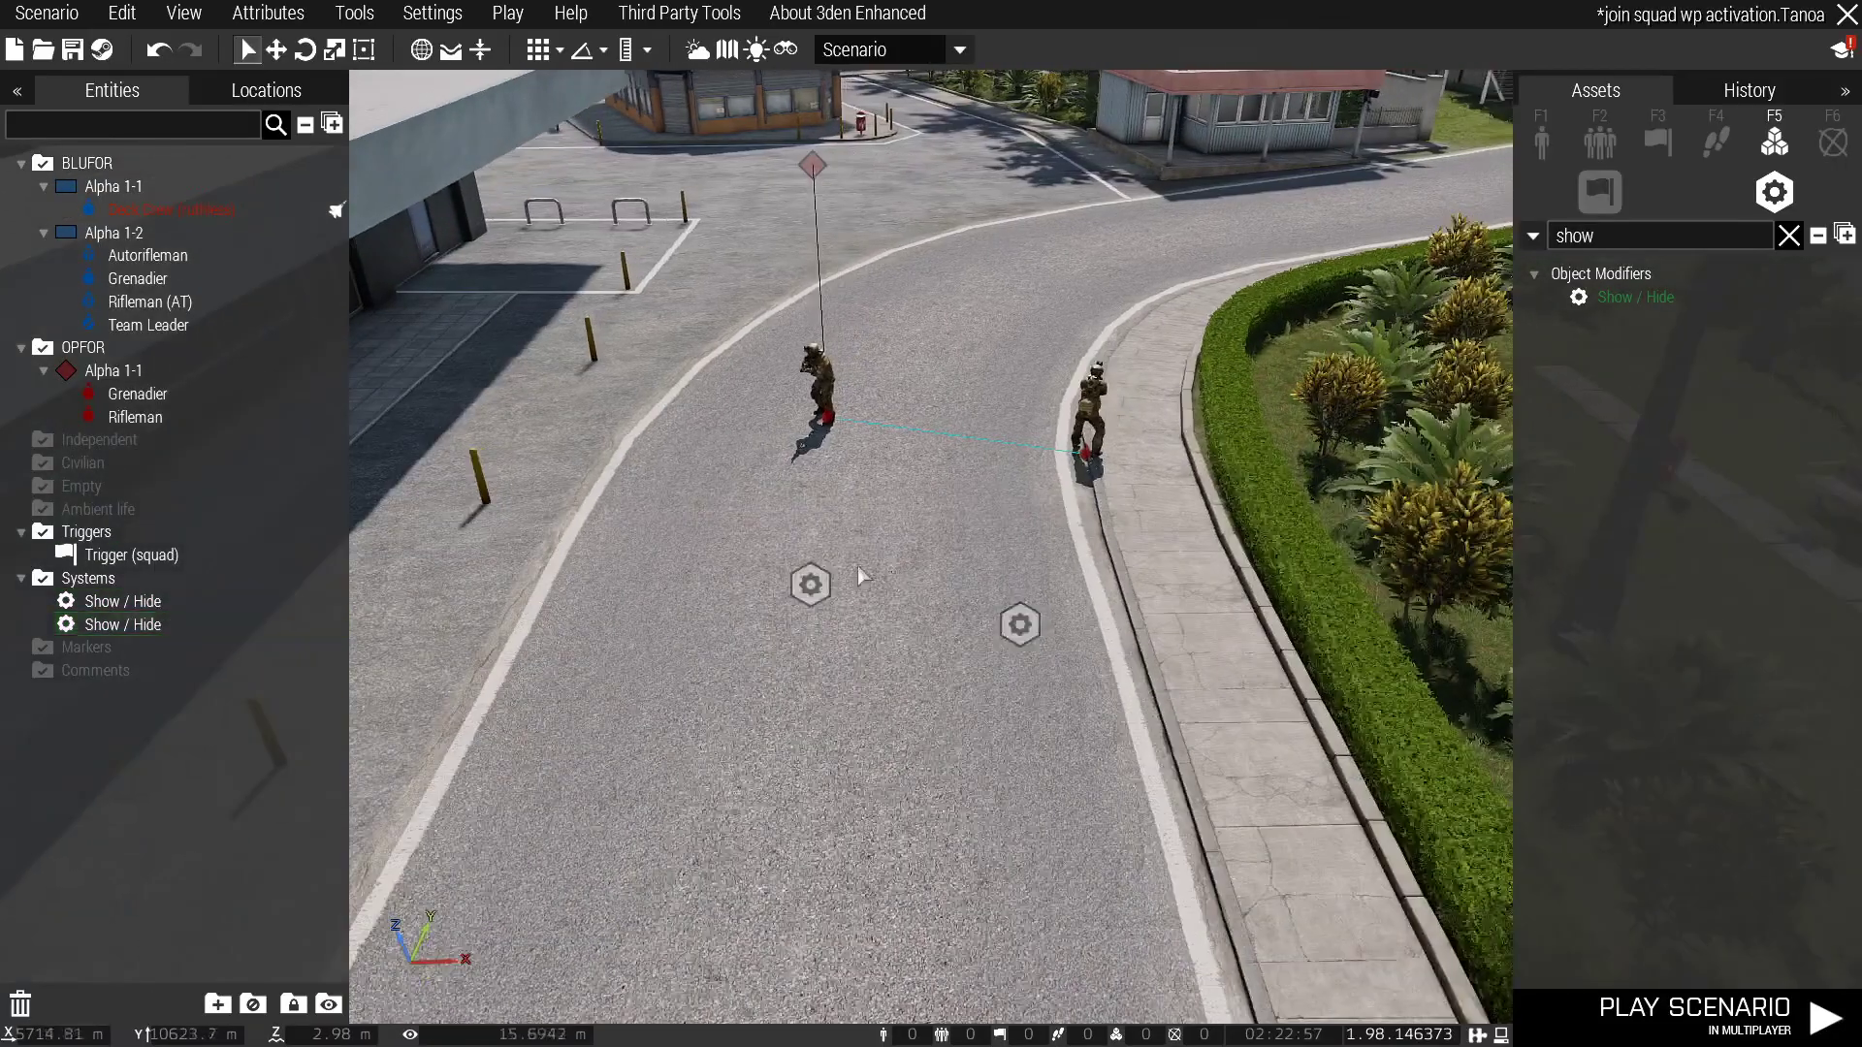
{"action": "right_click", "coordinate": [811, 586]}
{"action": "mouse_move", "coordinate": [970, 537]}
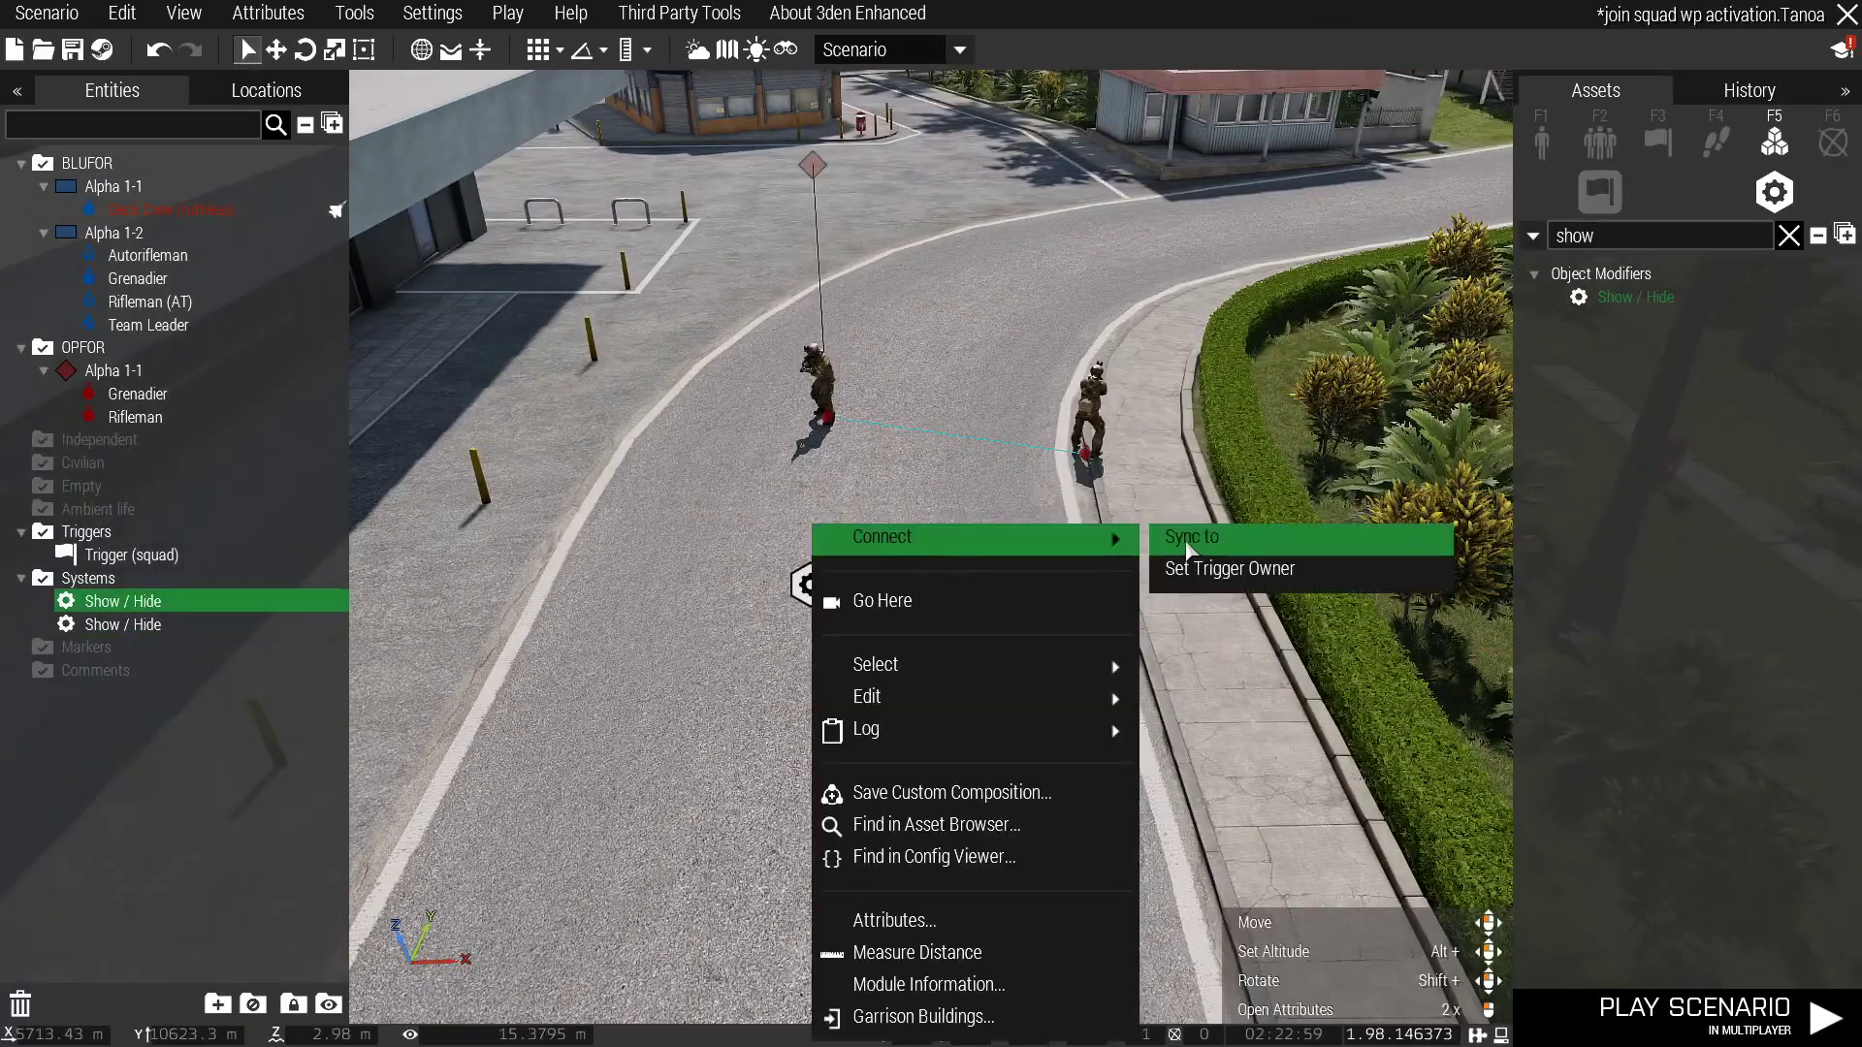
{"action": "left_click", "coordinate": [1251, 536]}
{"action": "left_click", "coordinate": [829, 419]}
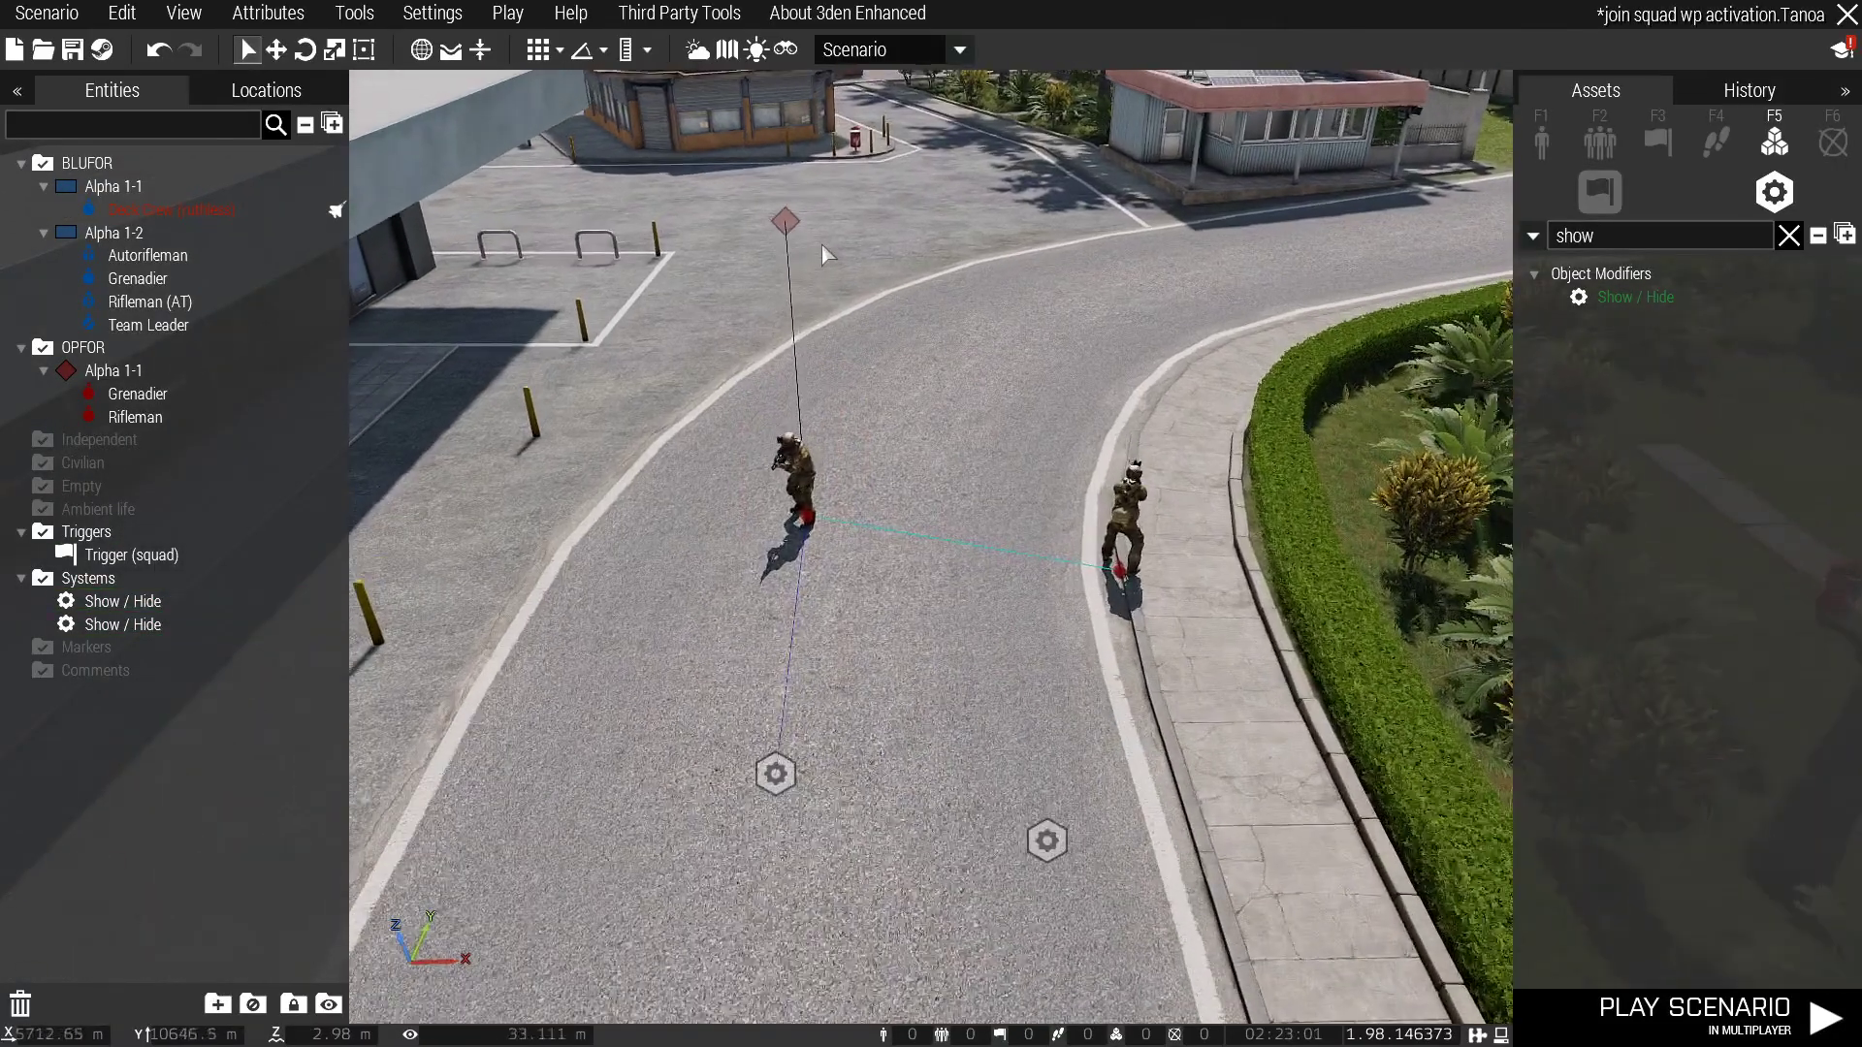
Sync the second Show / Hide module, the one nearer the kerb, to the same OPFOR Grenadier
{"action": "key", "text": "w"}
{"action": "right_click", "coordinate": [1048, 840]}
{"action": "mouse_move", "coordinate": [1110, 533]}
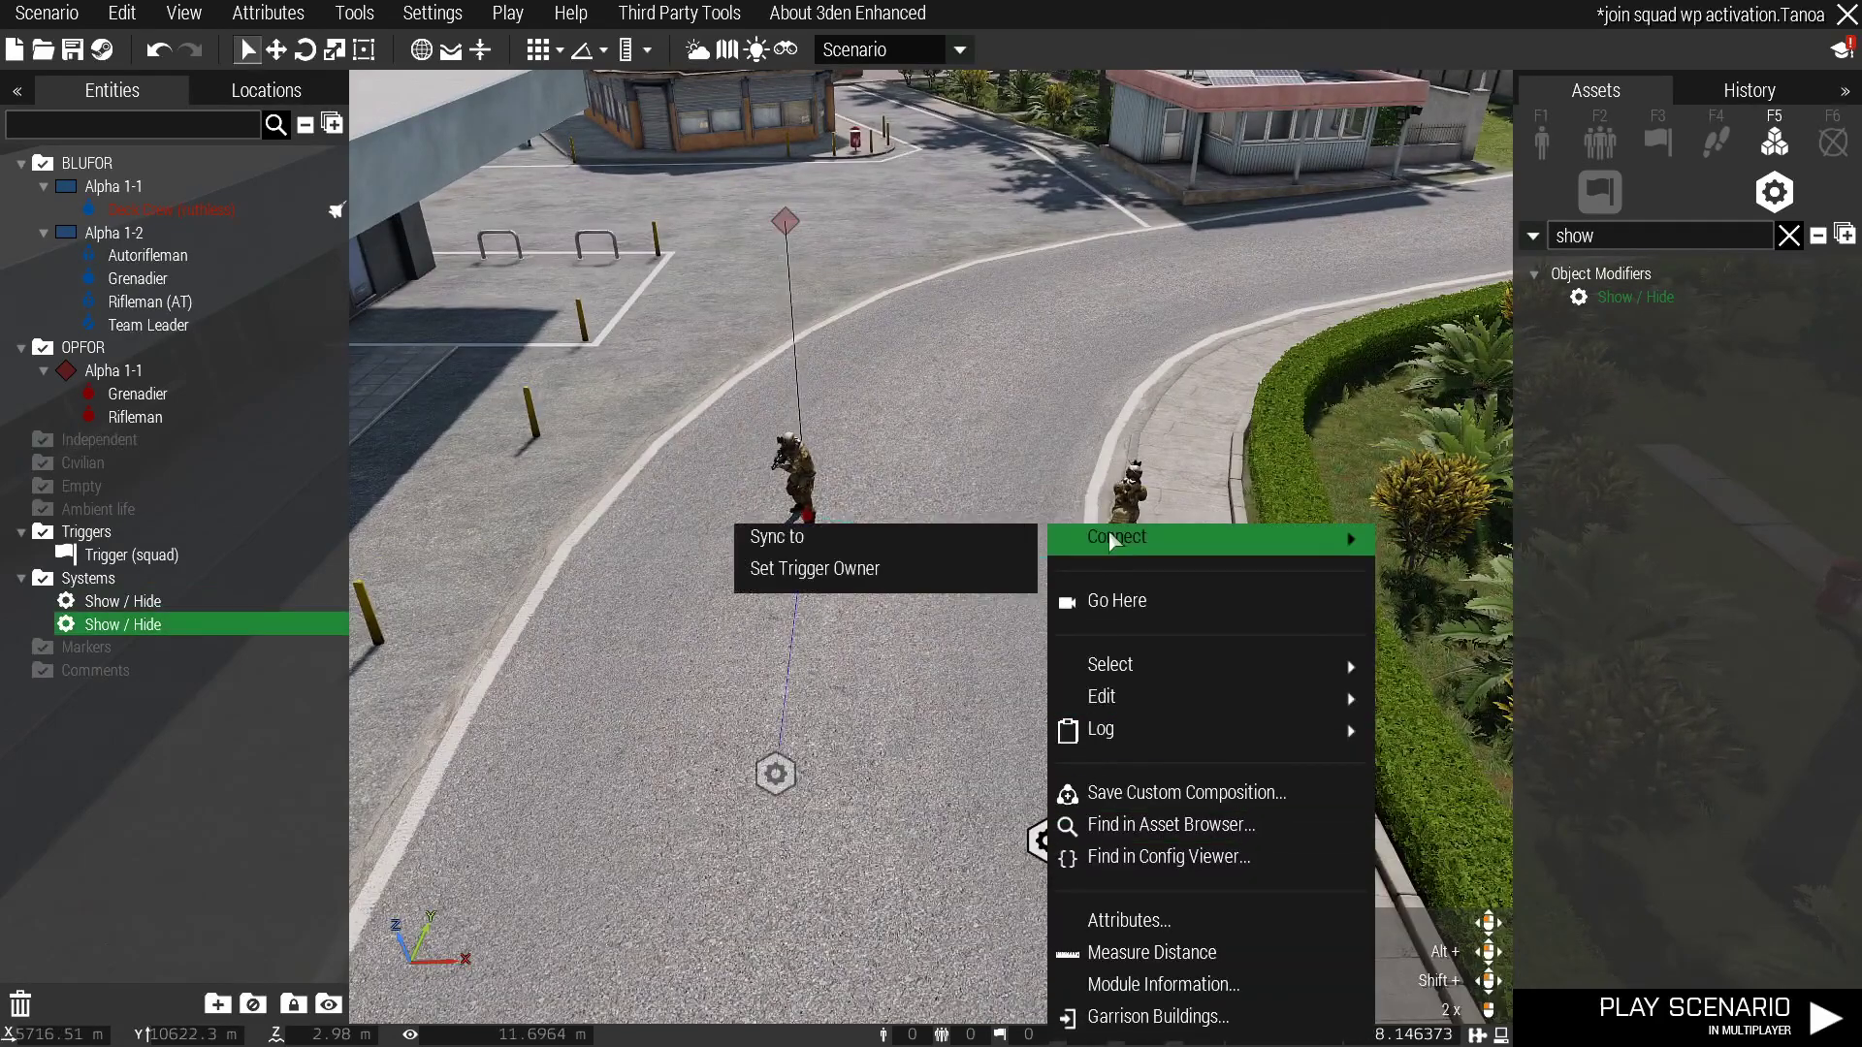
{"action": "left_click", "coordinate": [776, 540]}
{"action": "left_click", "coordinate": [814, 518]}
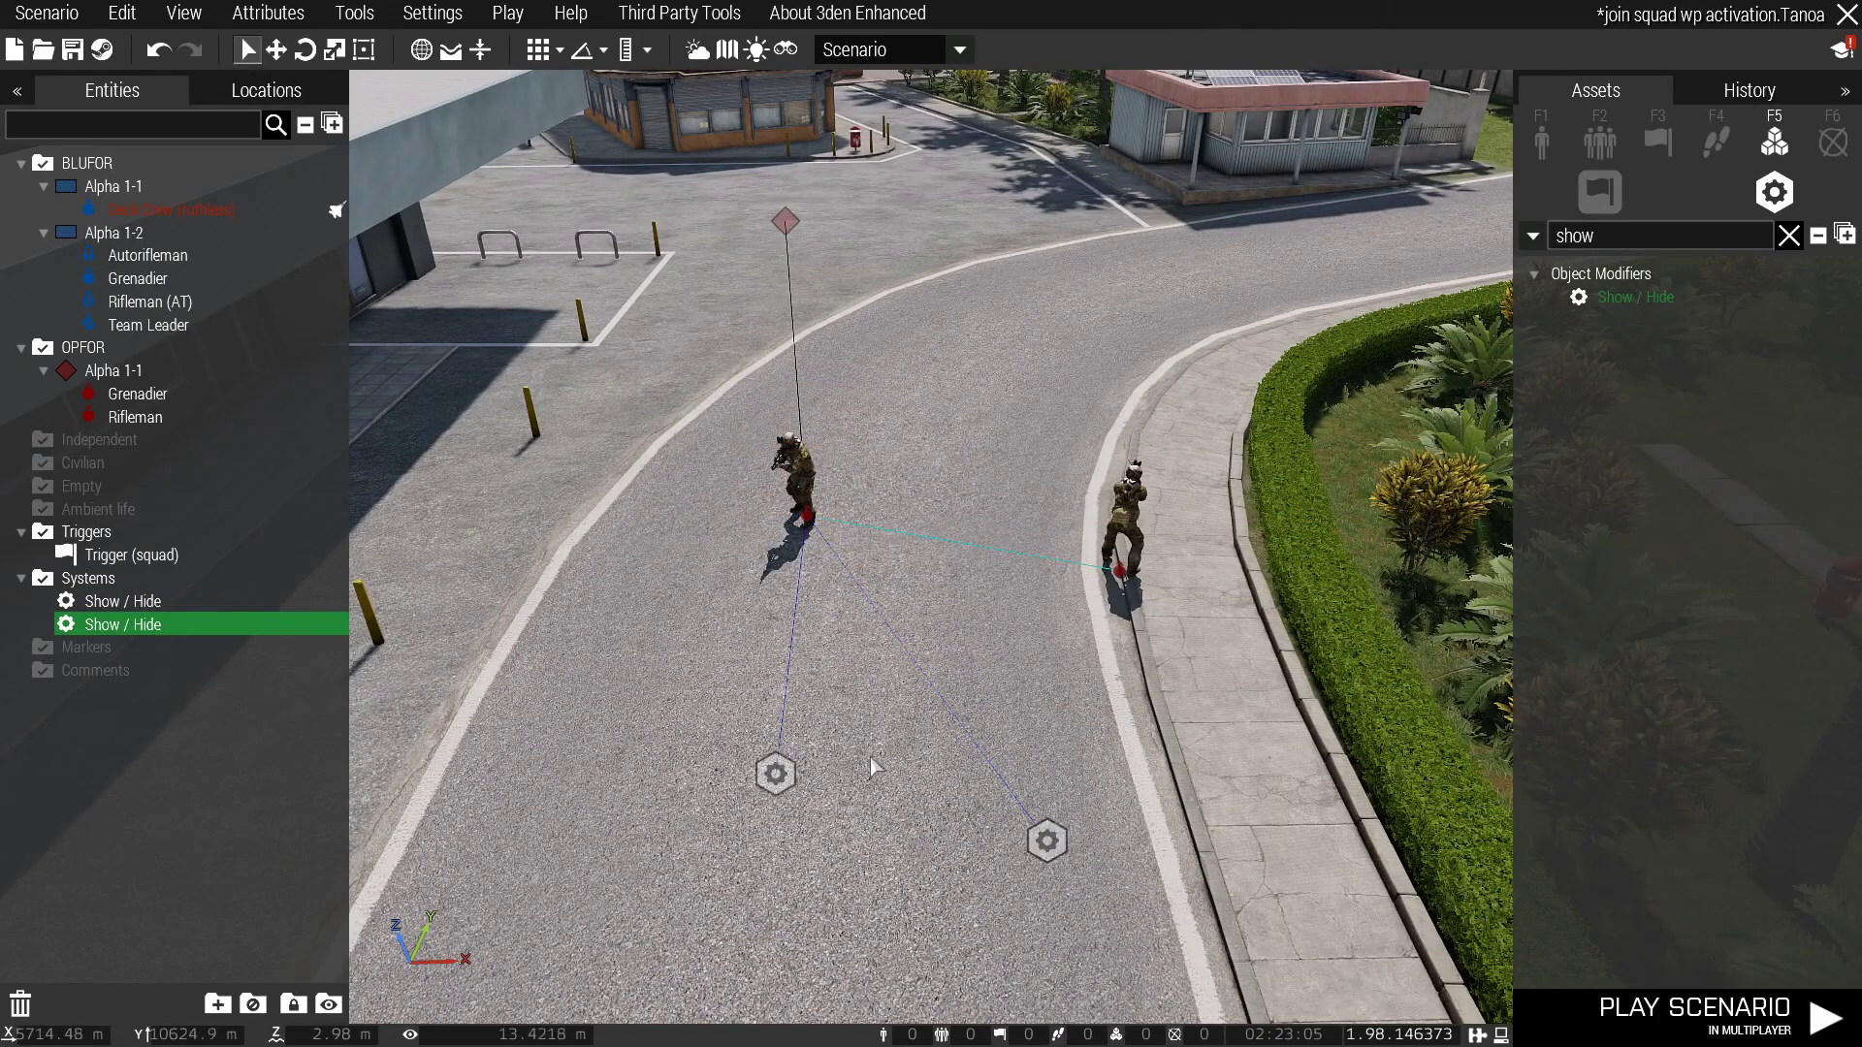
{"action": "left_click", "coordinate": [931, 793]}
Place a new plain Trigger on the shaded part of the car park near the Deck Crew player
{"action": "key", "text": "s"}
{"action": "right_click_drag", "start_coordinate": [985, 640], "coordinate": [850, 685]}
{"action": "key", "text": "s"}
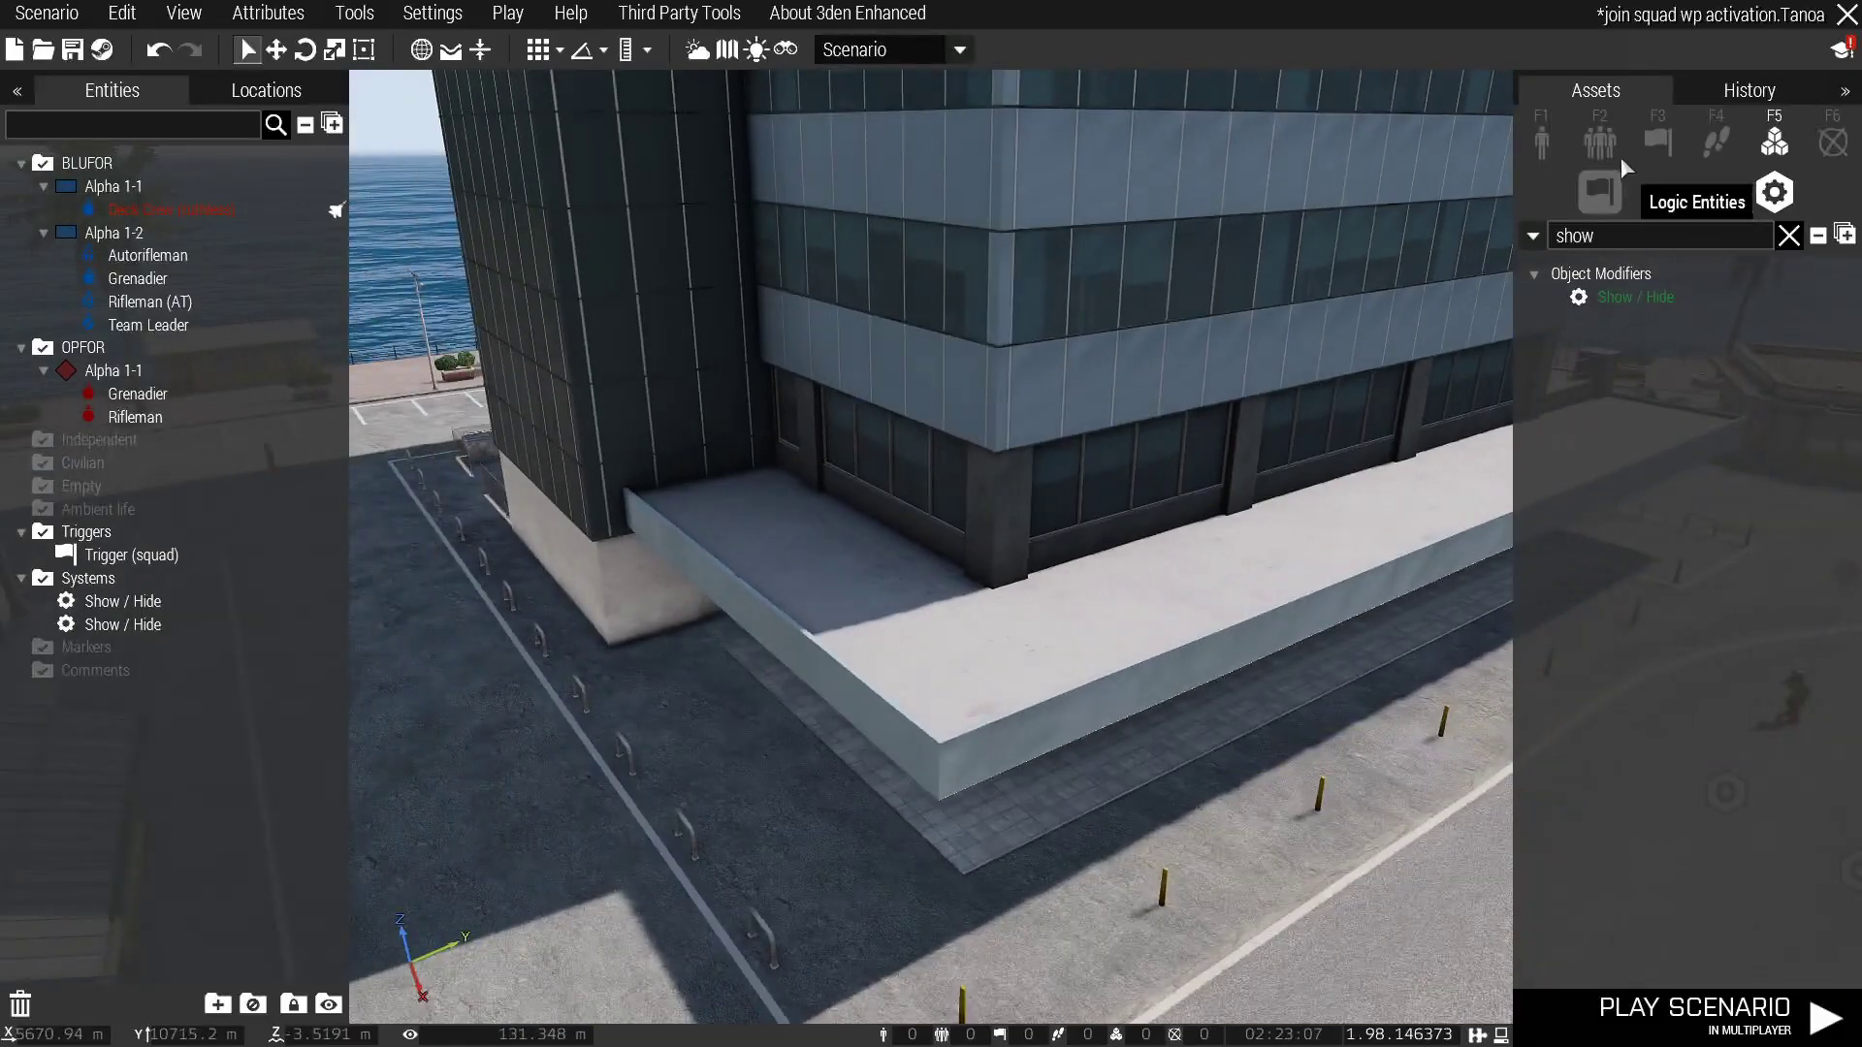
{"action": "key", "text": "F3"}
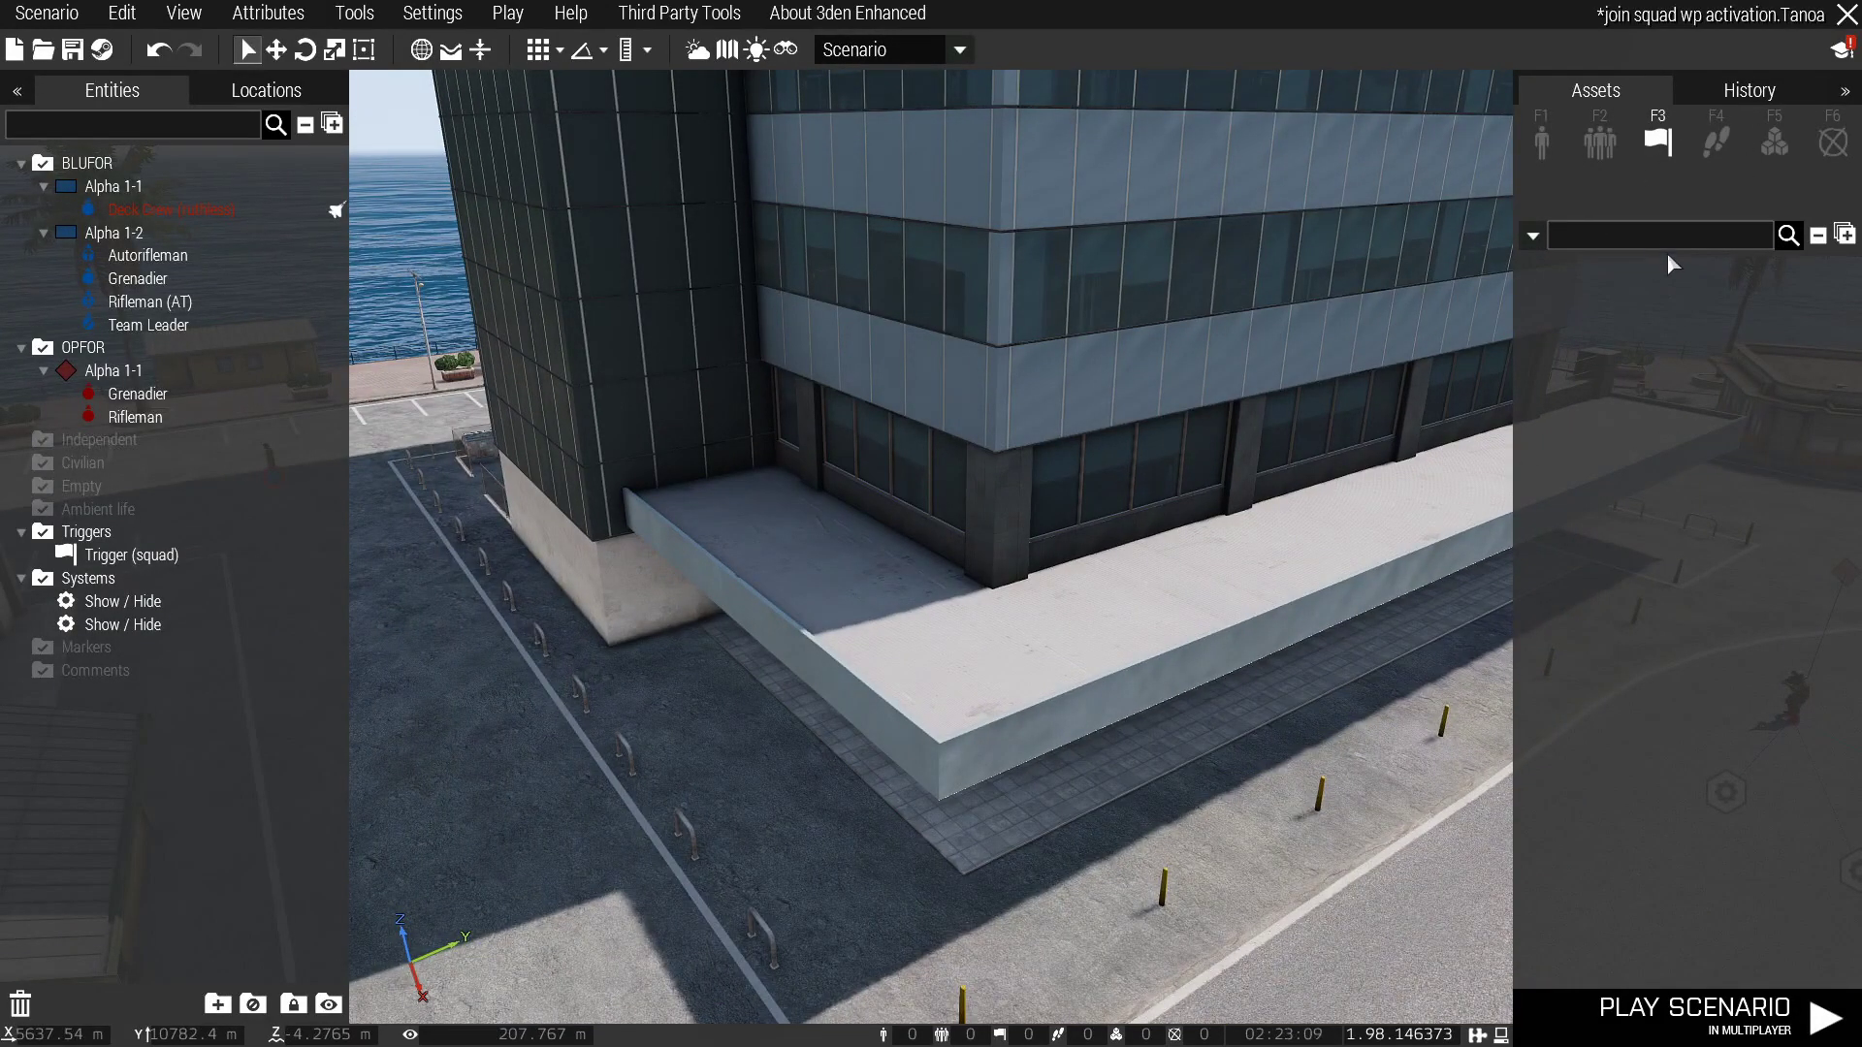
{"action": "left_click", "coordinate": [1625, 278]}
{"action": "key", "text": "w"}
{"action": "right_click_drag", "start_coordinate": [854, 407], "coordinate": [728, 483]}
{"action": "left_click", "coordinate": [1031, 647]}
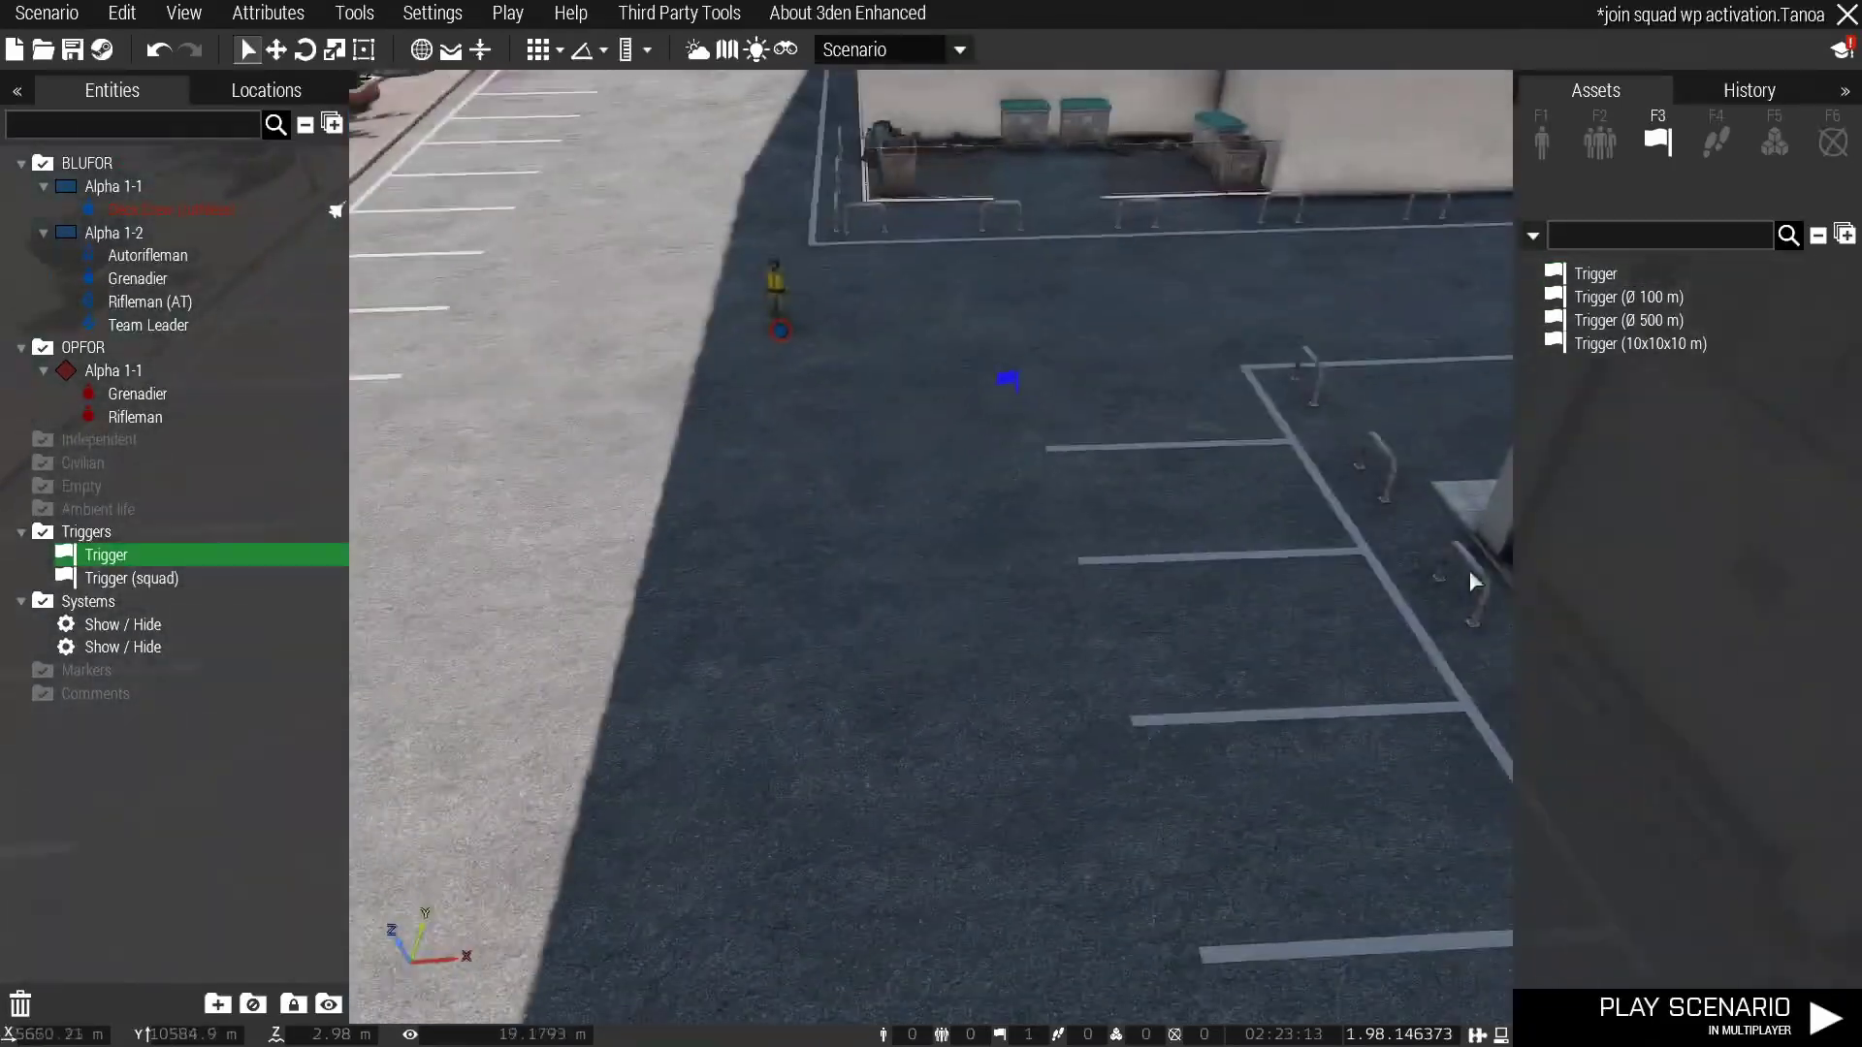
Set the new trigger's condition to triggerActivated squad with a Countdown timer of Min 5 and Mid 5
{"action": "left_click_drag", "start_coordinate": [1048, 339], "coordinate": [1036, 441]}
{"action": "key", "text": "a"}
{"action": "left_click", "coordinate": [1032, 529]}
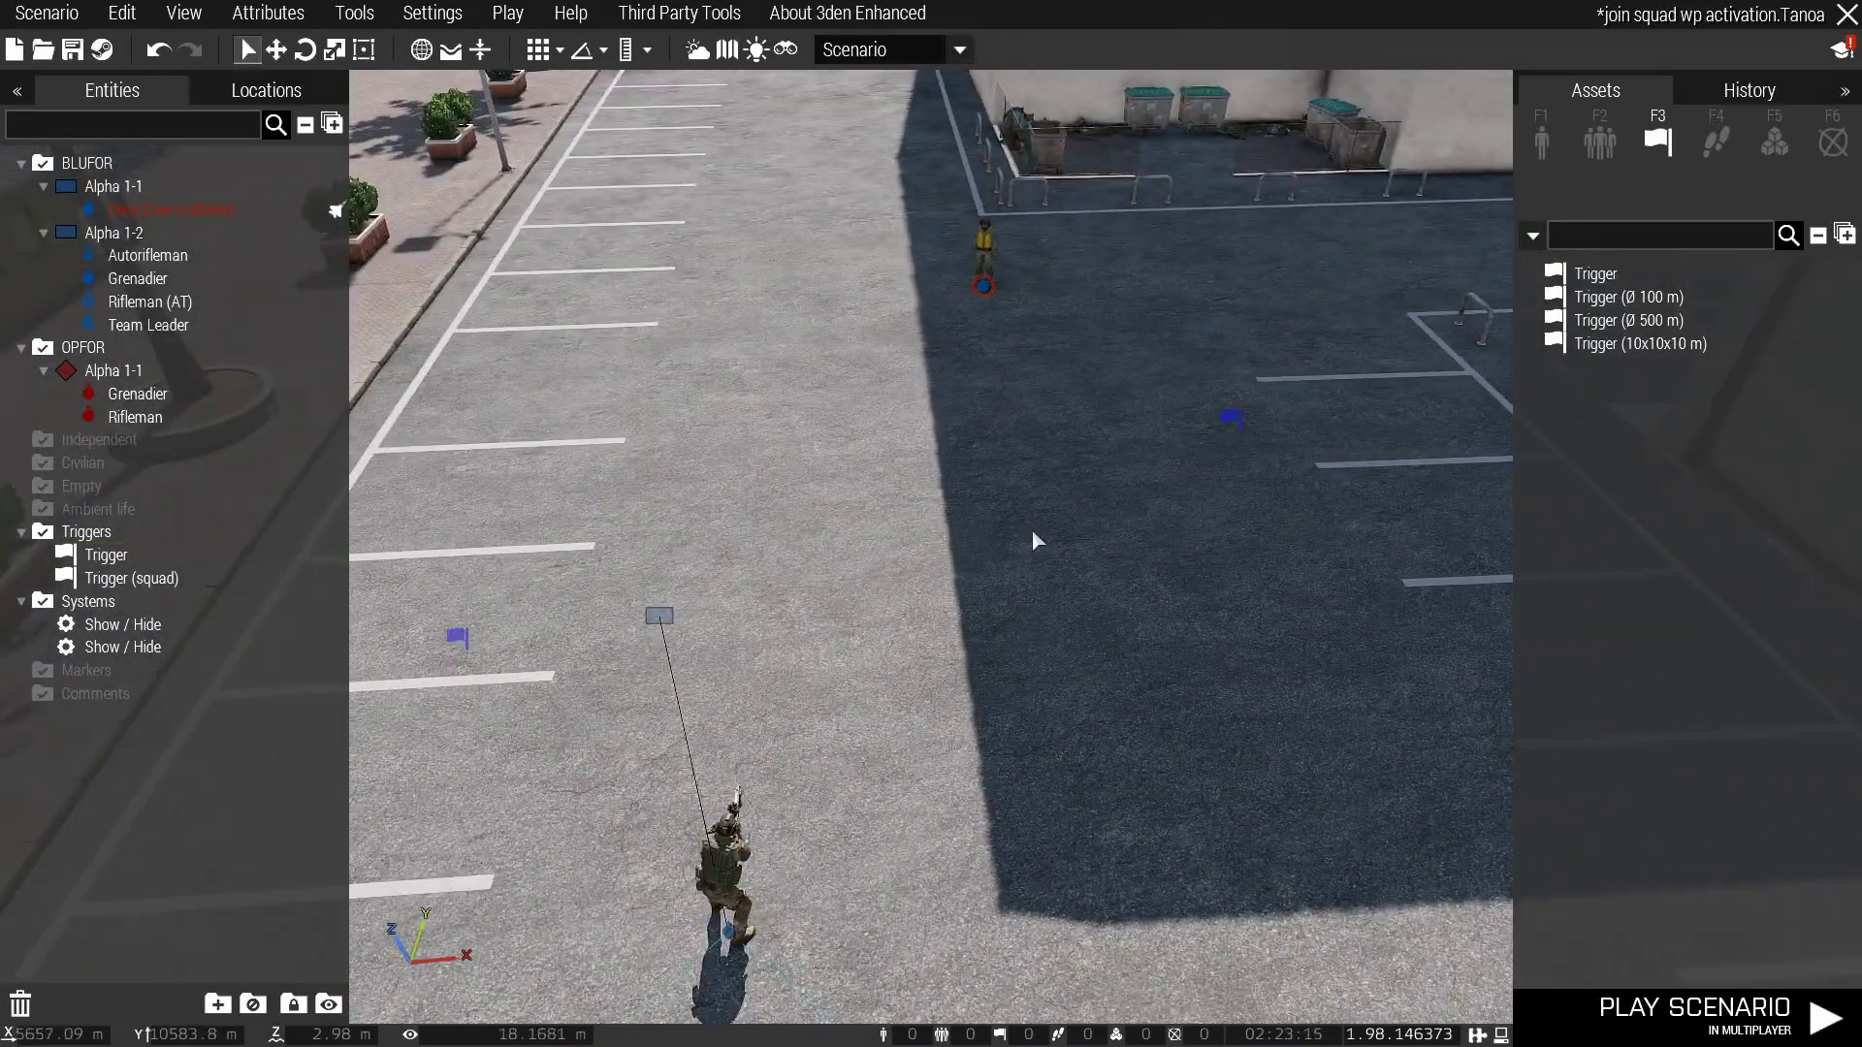
{"action": "key", "text": "d"}
{"action": "right_click_drag", "start_coordinate": [1032, 530], "coordinate": [1294, 527]}
{"action": "double_click", "coordinate": [1340, 502]}
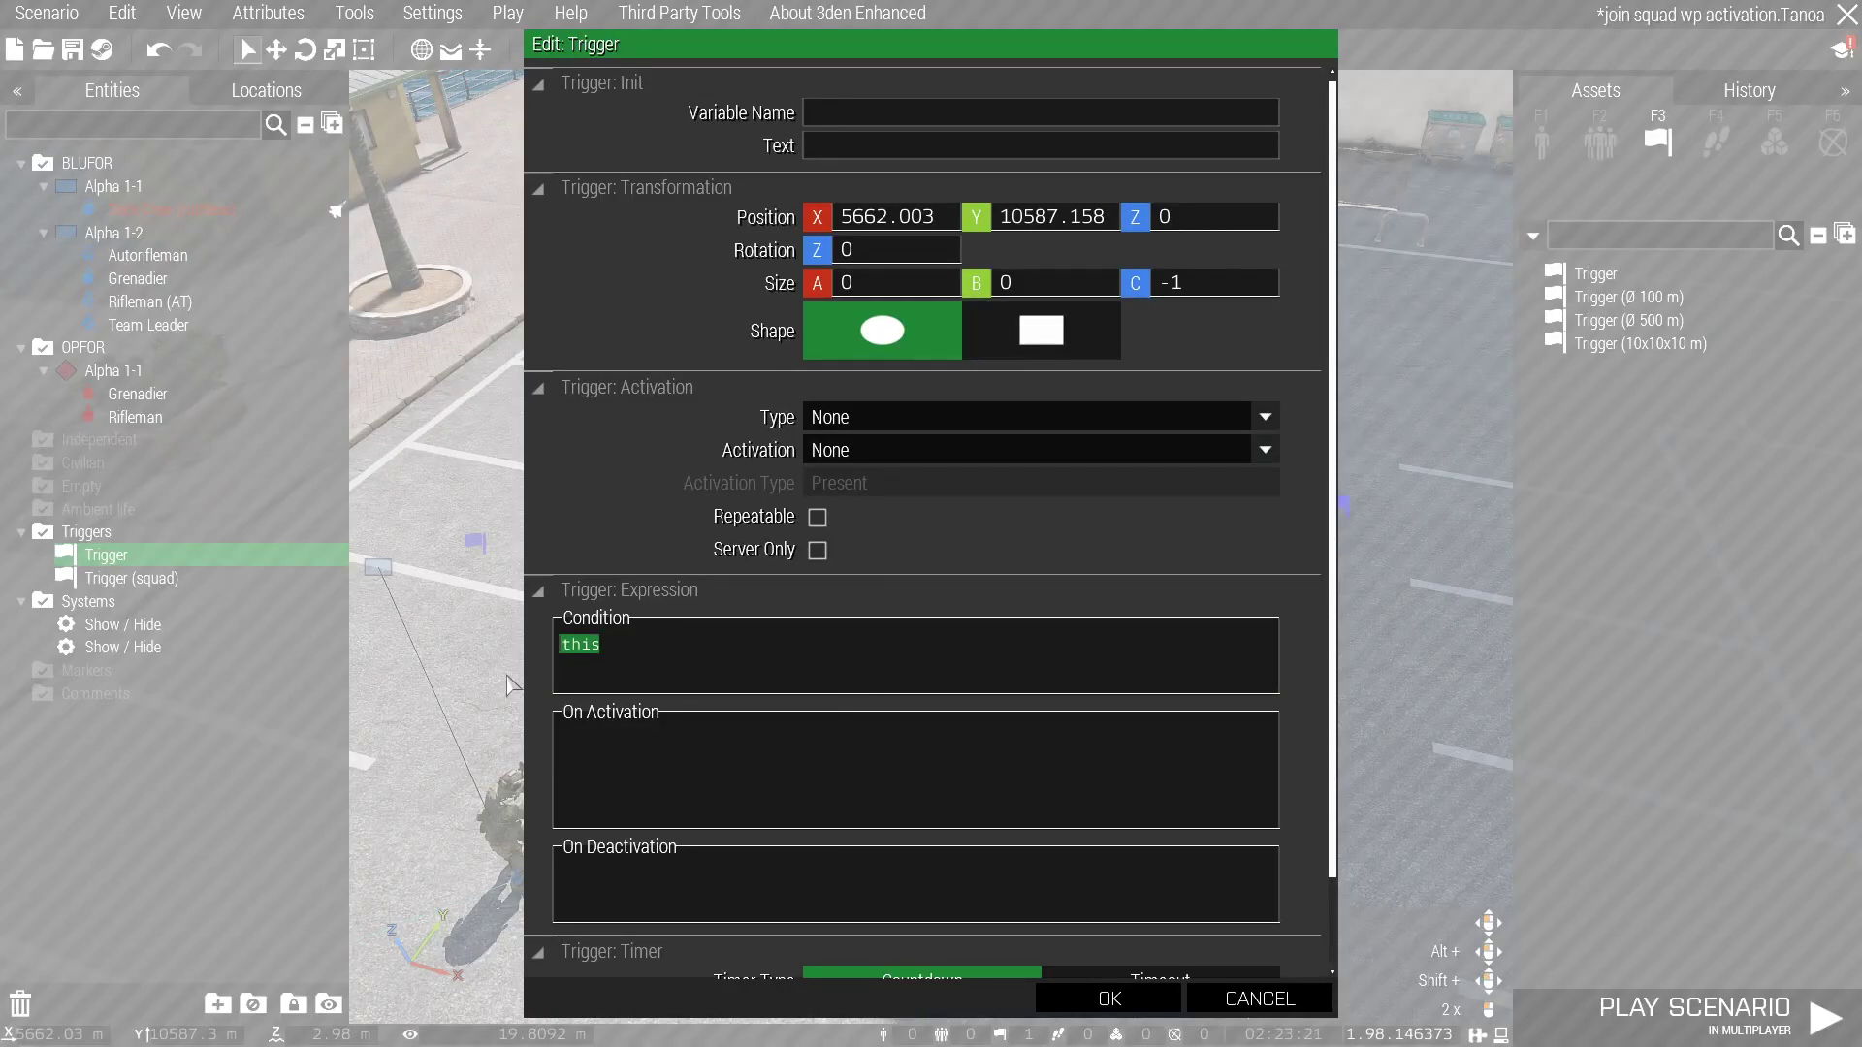
{"action": "type", "text": "tivated squad"}
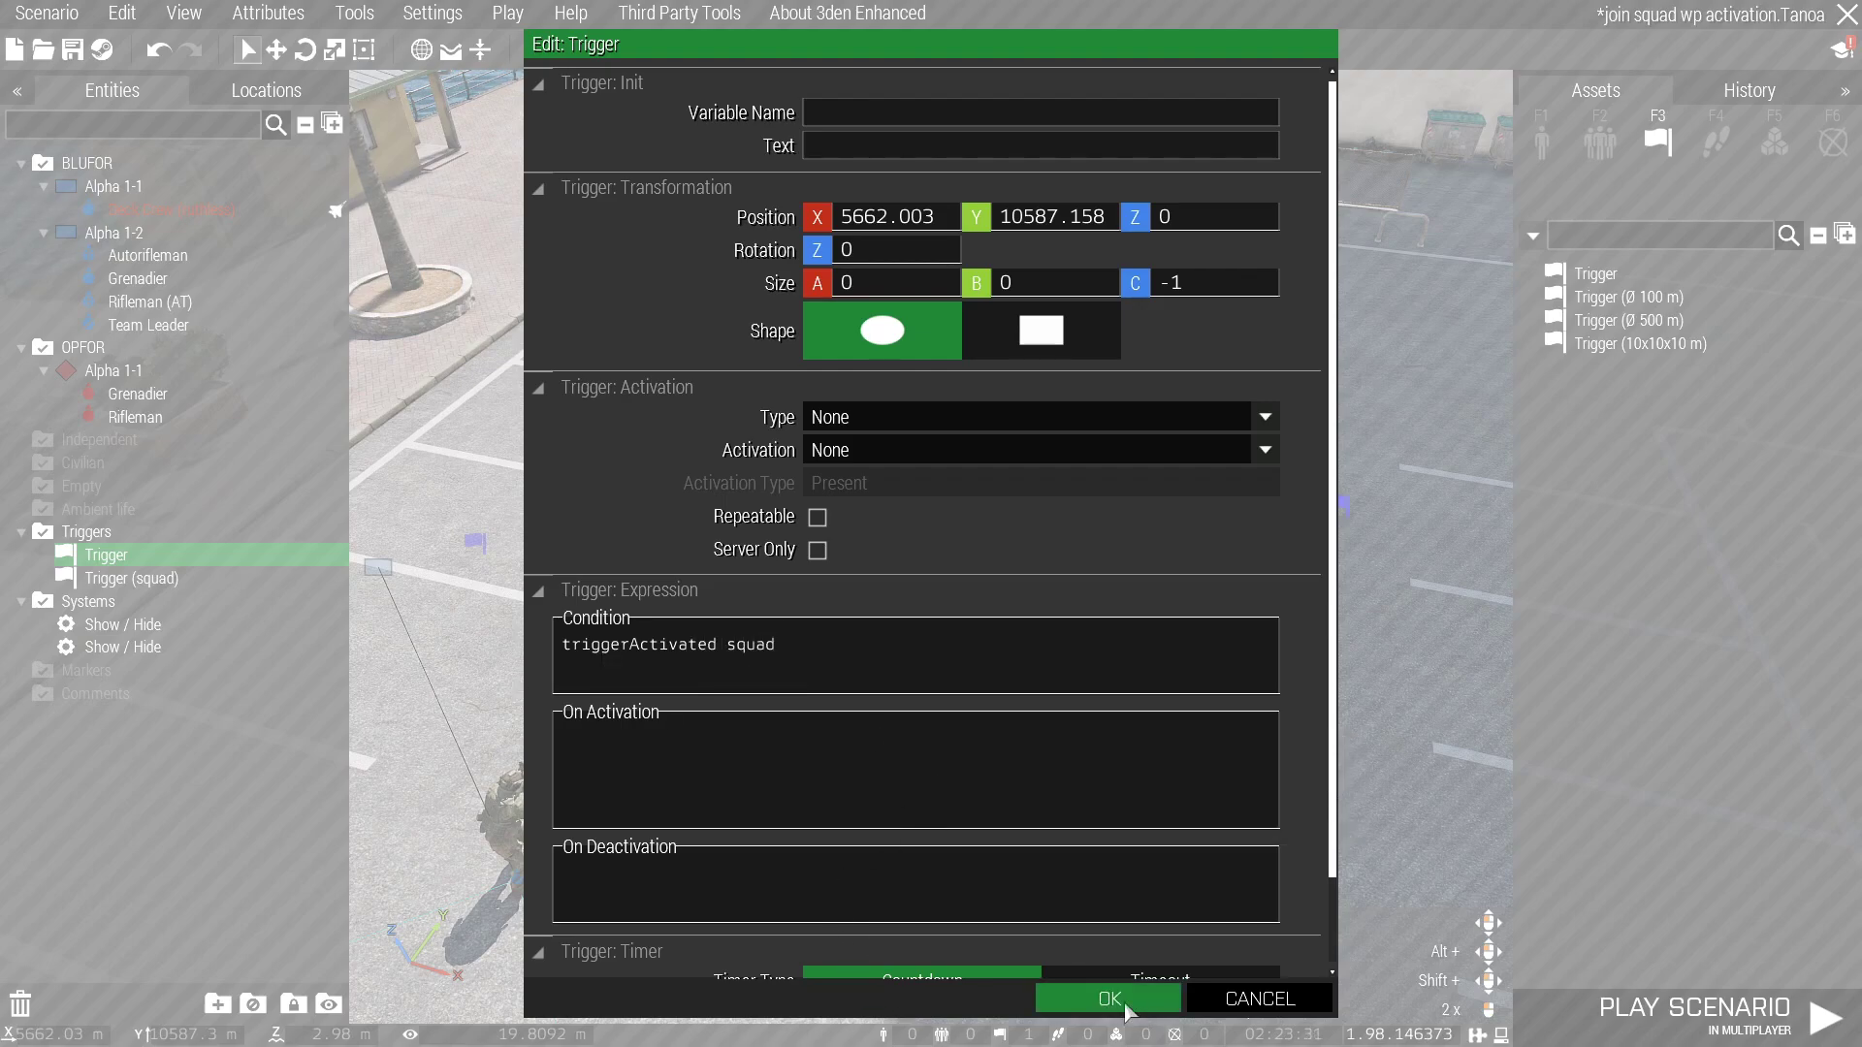
{"action": "scroll", "coordinate": [866, 938], "scroll_direction": "down", "scroll_amount": 2}
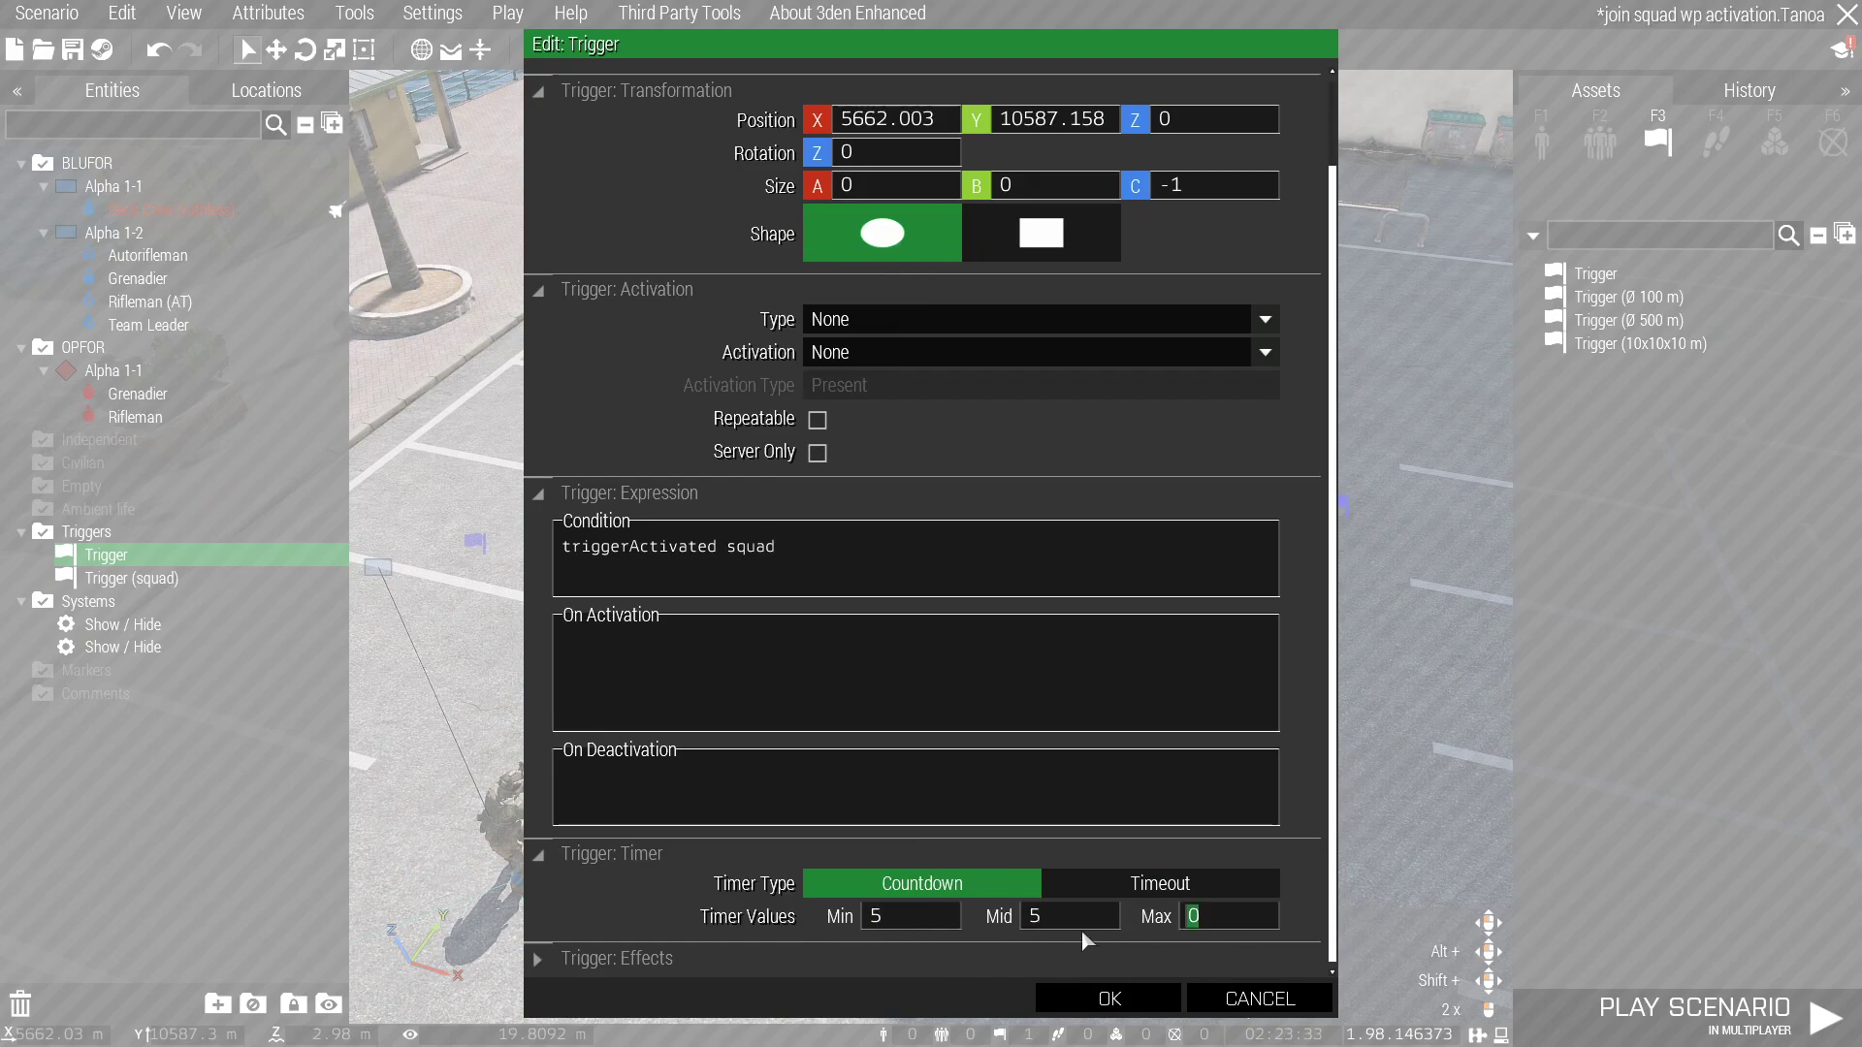
{"action": "left_click", "coordinate": [1108, 999]}
{"action": "left_click", "coordinate": [1027, 796]}
Sync the new trigger to the Show / Hide module nearer the kerb
{"action": "right_click_drag", "start_coordinate": [1027, 795], "coordinate": [1348, 591]}
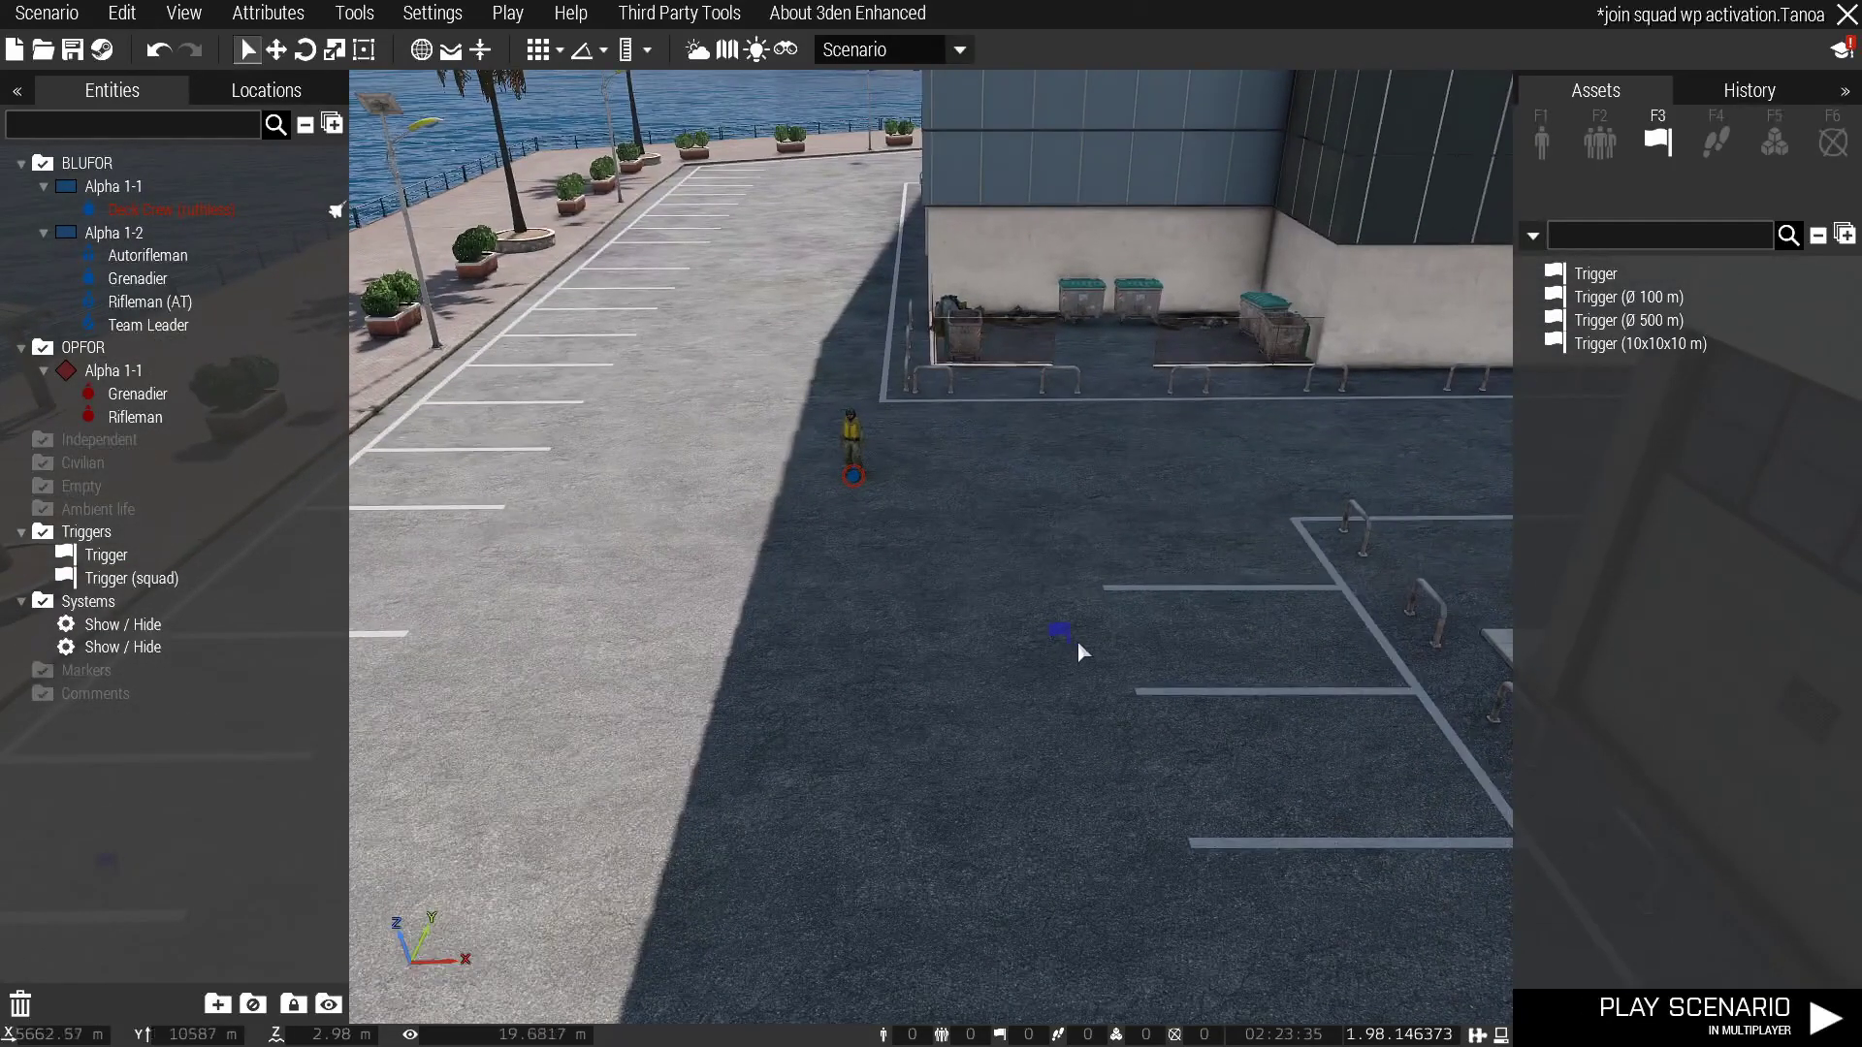
{"action": "right_click", "coordinate": [1051, 636]}
{"action": "mouse_move", "coordinate": [1122, 636]}
{"action": "left_click", "coordinate": [854, 673]}
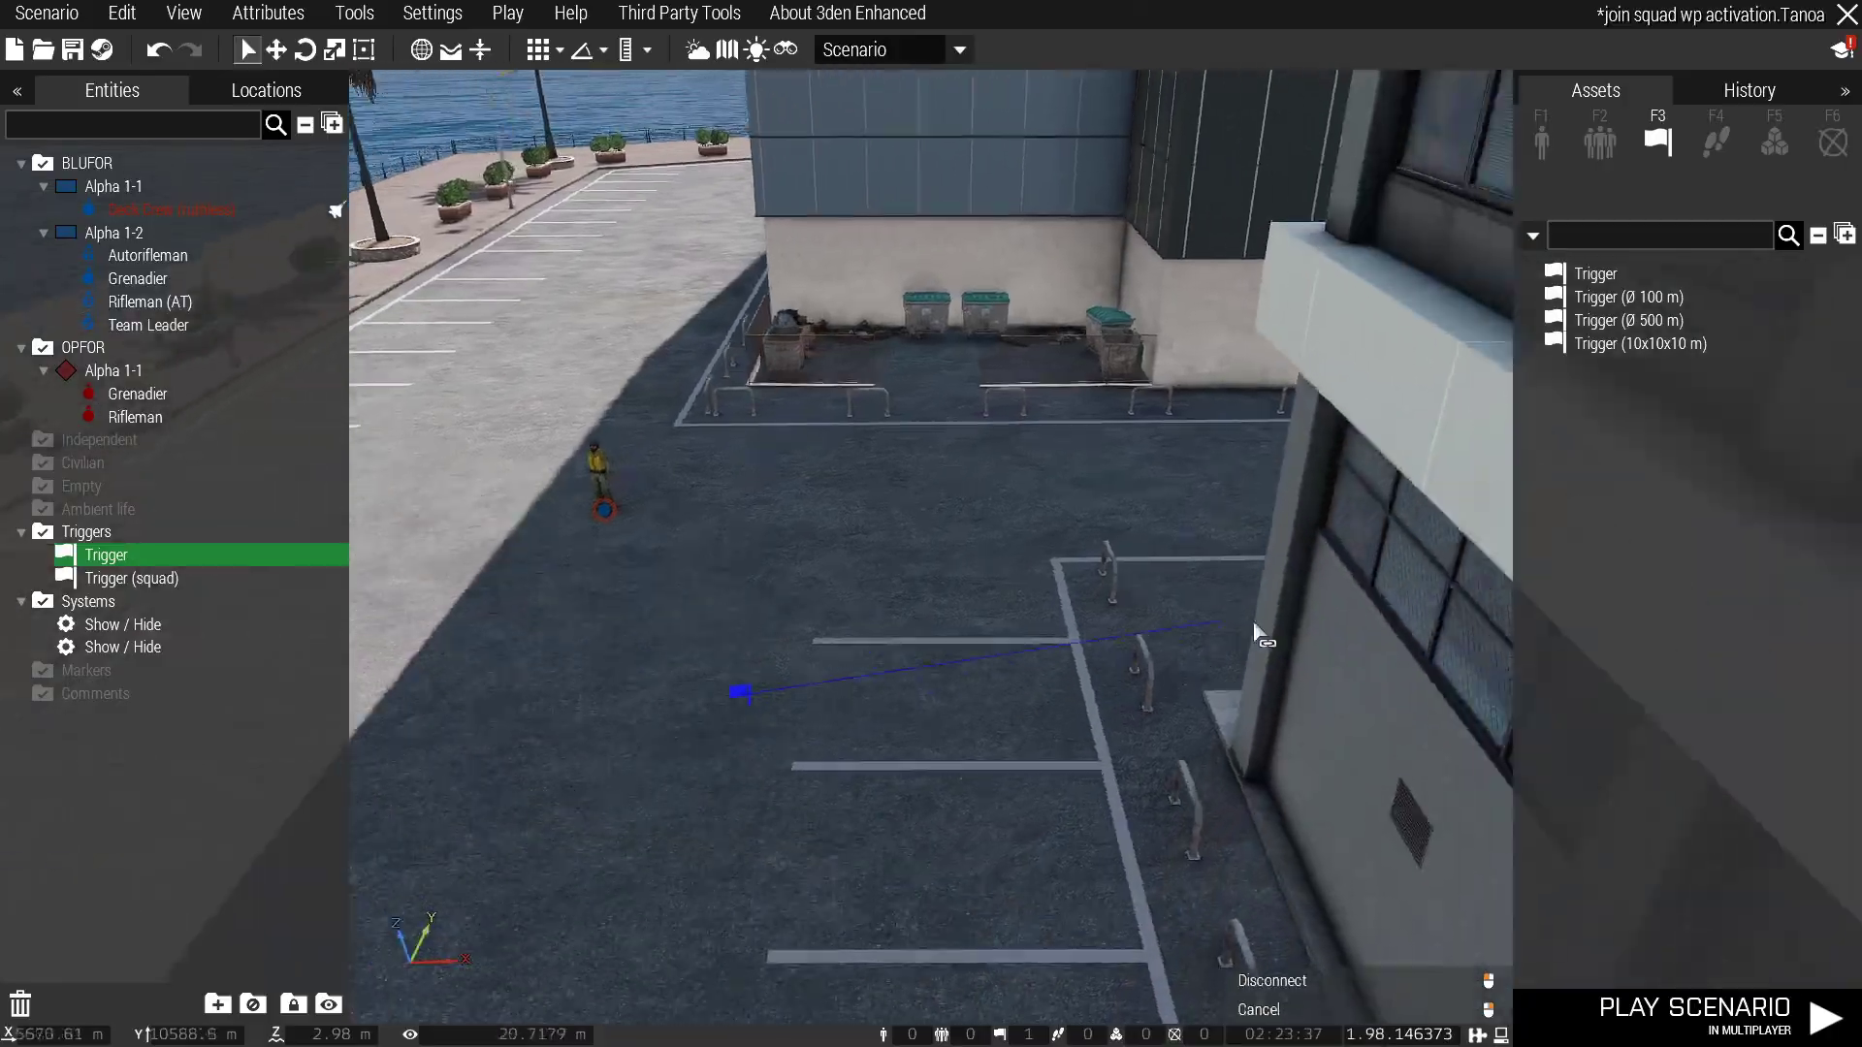
{"action": "key", "text": "w"}
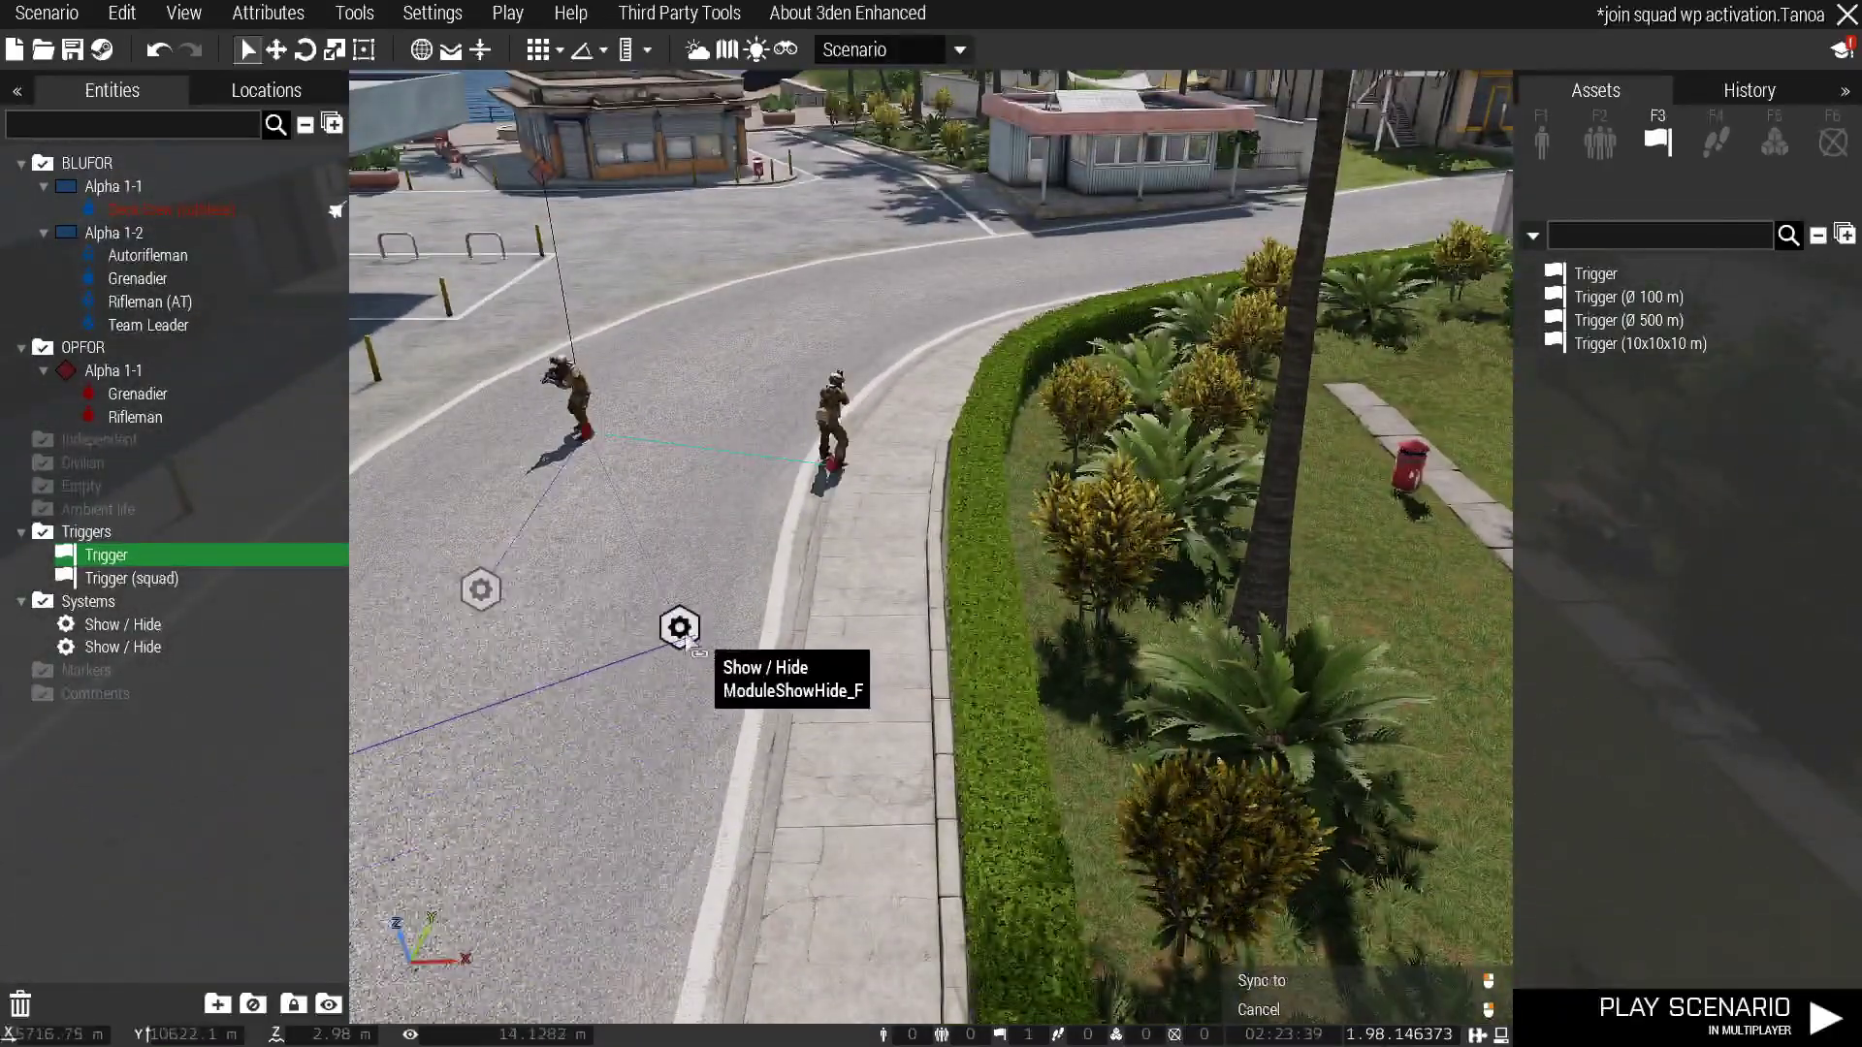
{"action": "left_click", "coordinate": [679, 629]}
Check the attributes of the synced trigger and the Action of the Show / Hide module nearer the kerb
{"action": "double_click", "coordinate": [680, 629]}
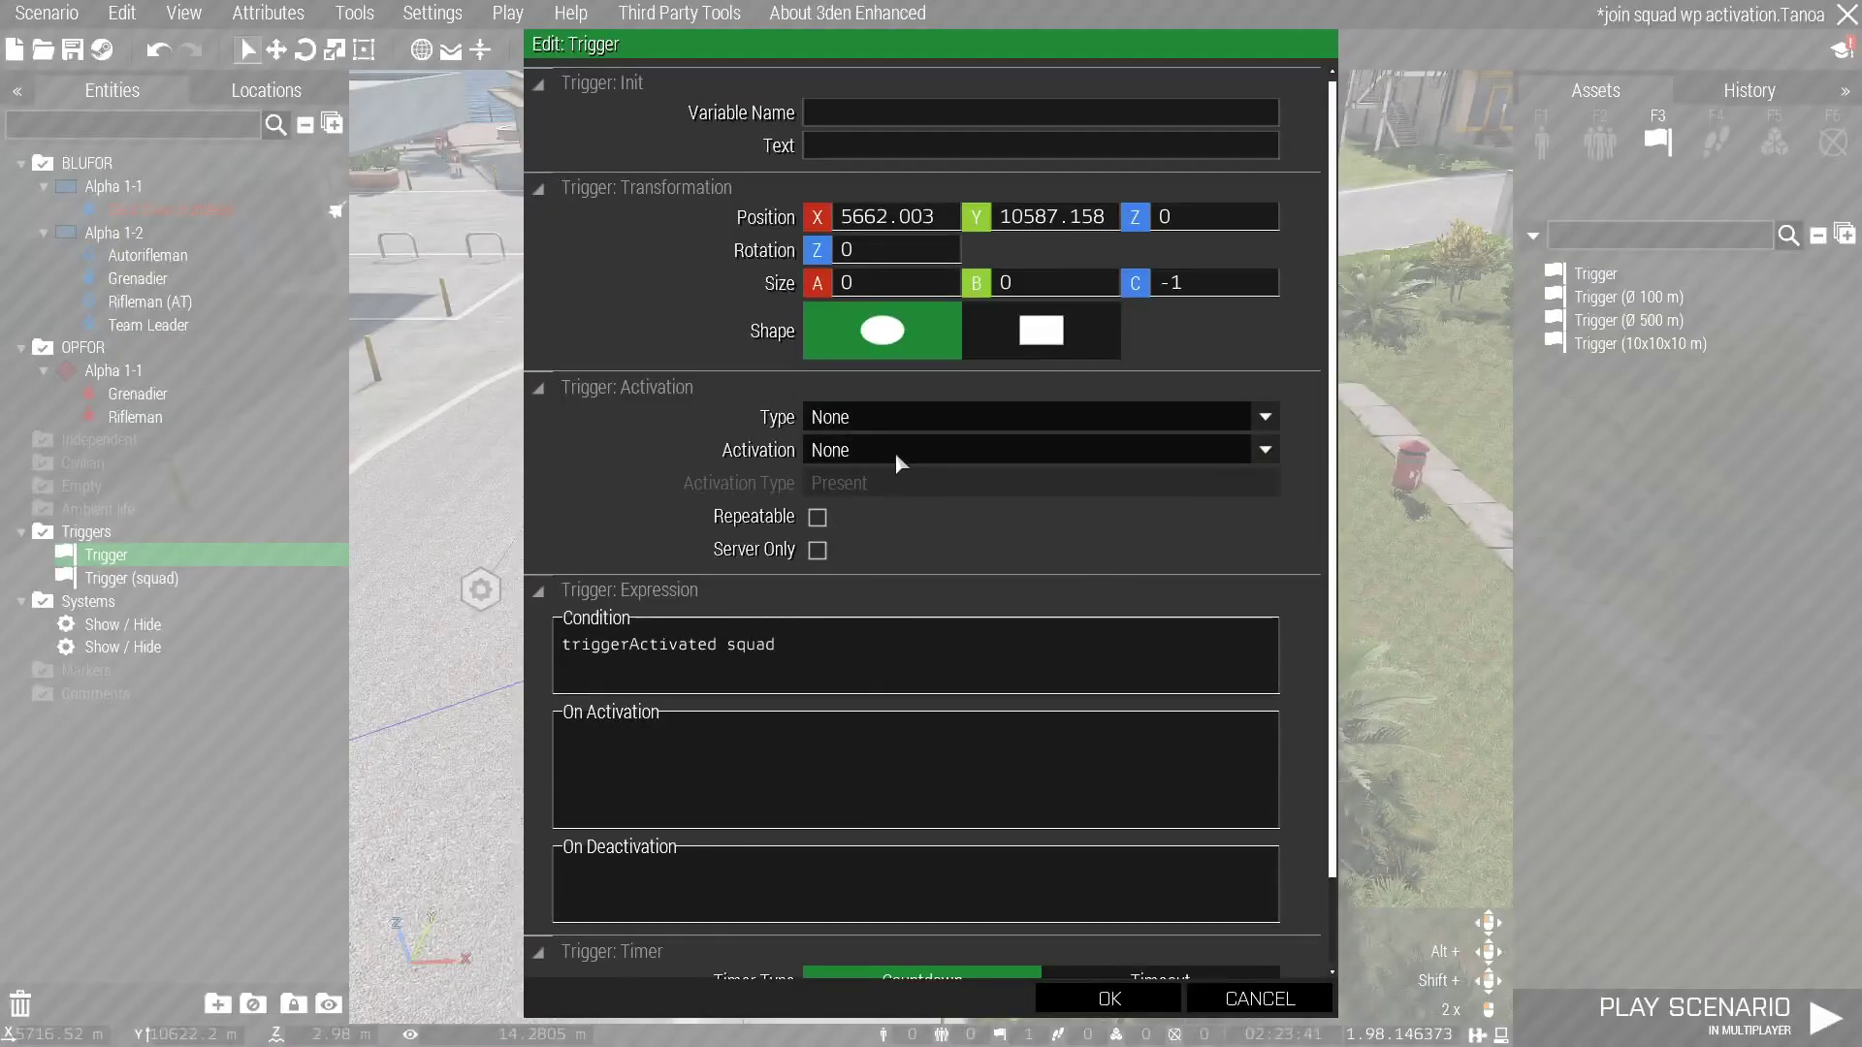
{"action": "left_click", "coordinate": [1251, 1008]}
{"action": "double_click", "coordinate": [678, 629]}
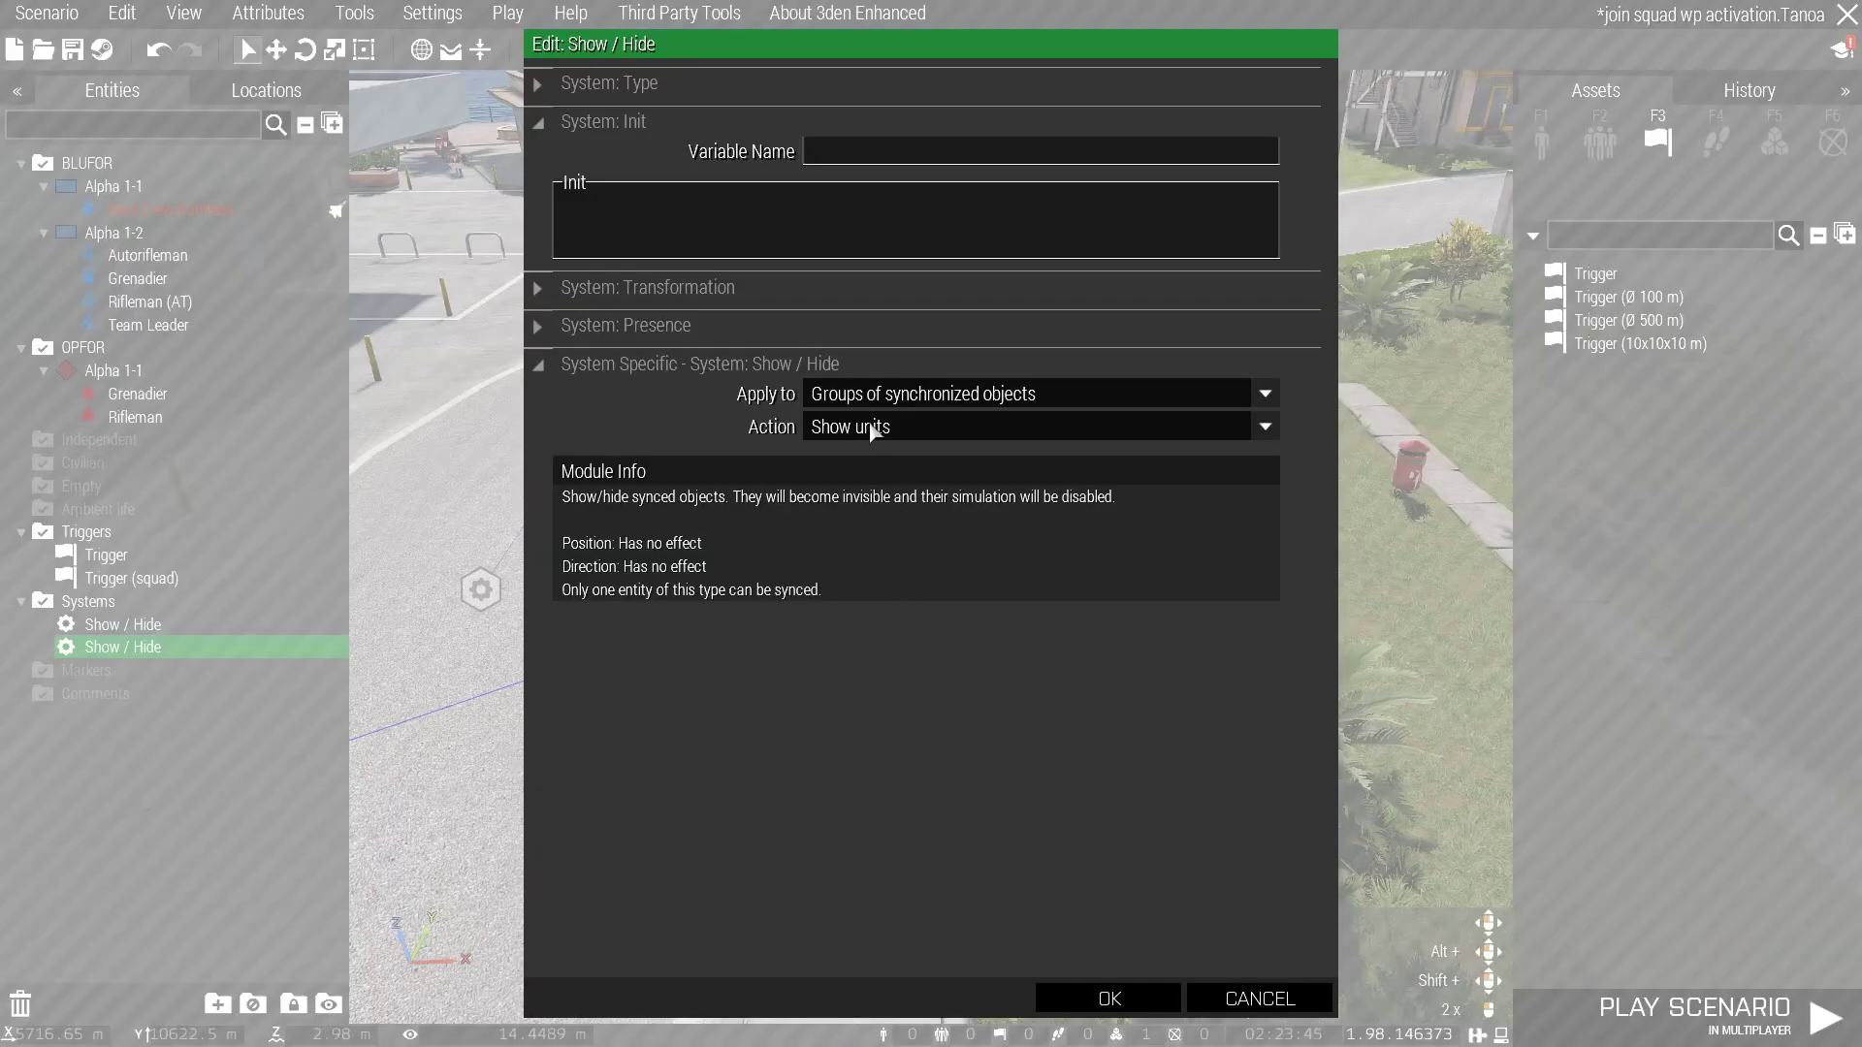
{"action": "left_click", "coordinate": [1106, 999]}
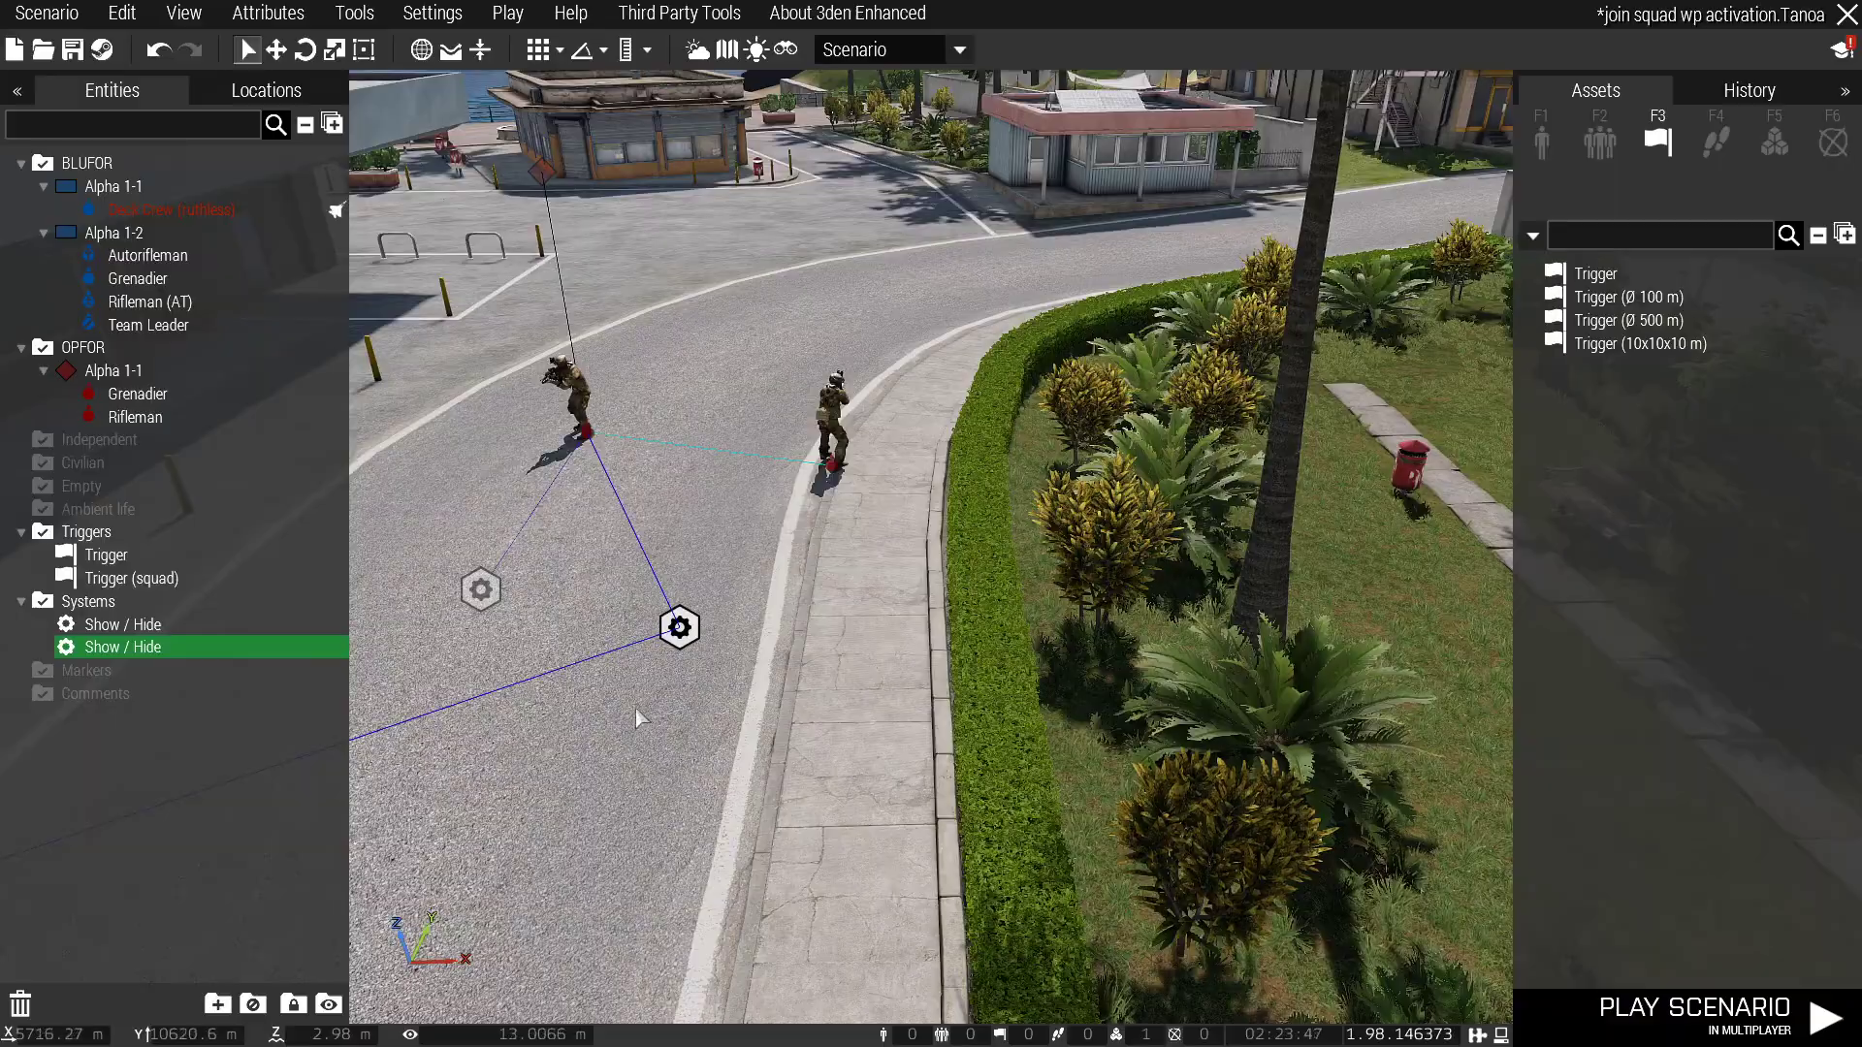
{"action": "scroll", "coordinate": [581, 795], "scroll_direction": "up", "scroll_amount": 10}
{"action": "scroll", "coordinate": [582, 795], "scroll_direction": "down", "scroll_amount": 8}
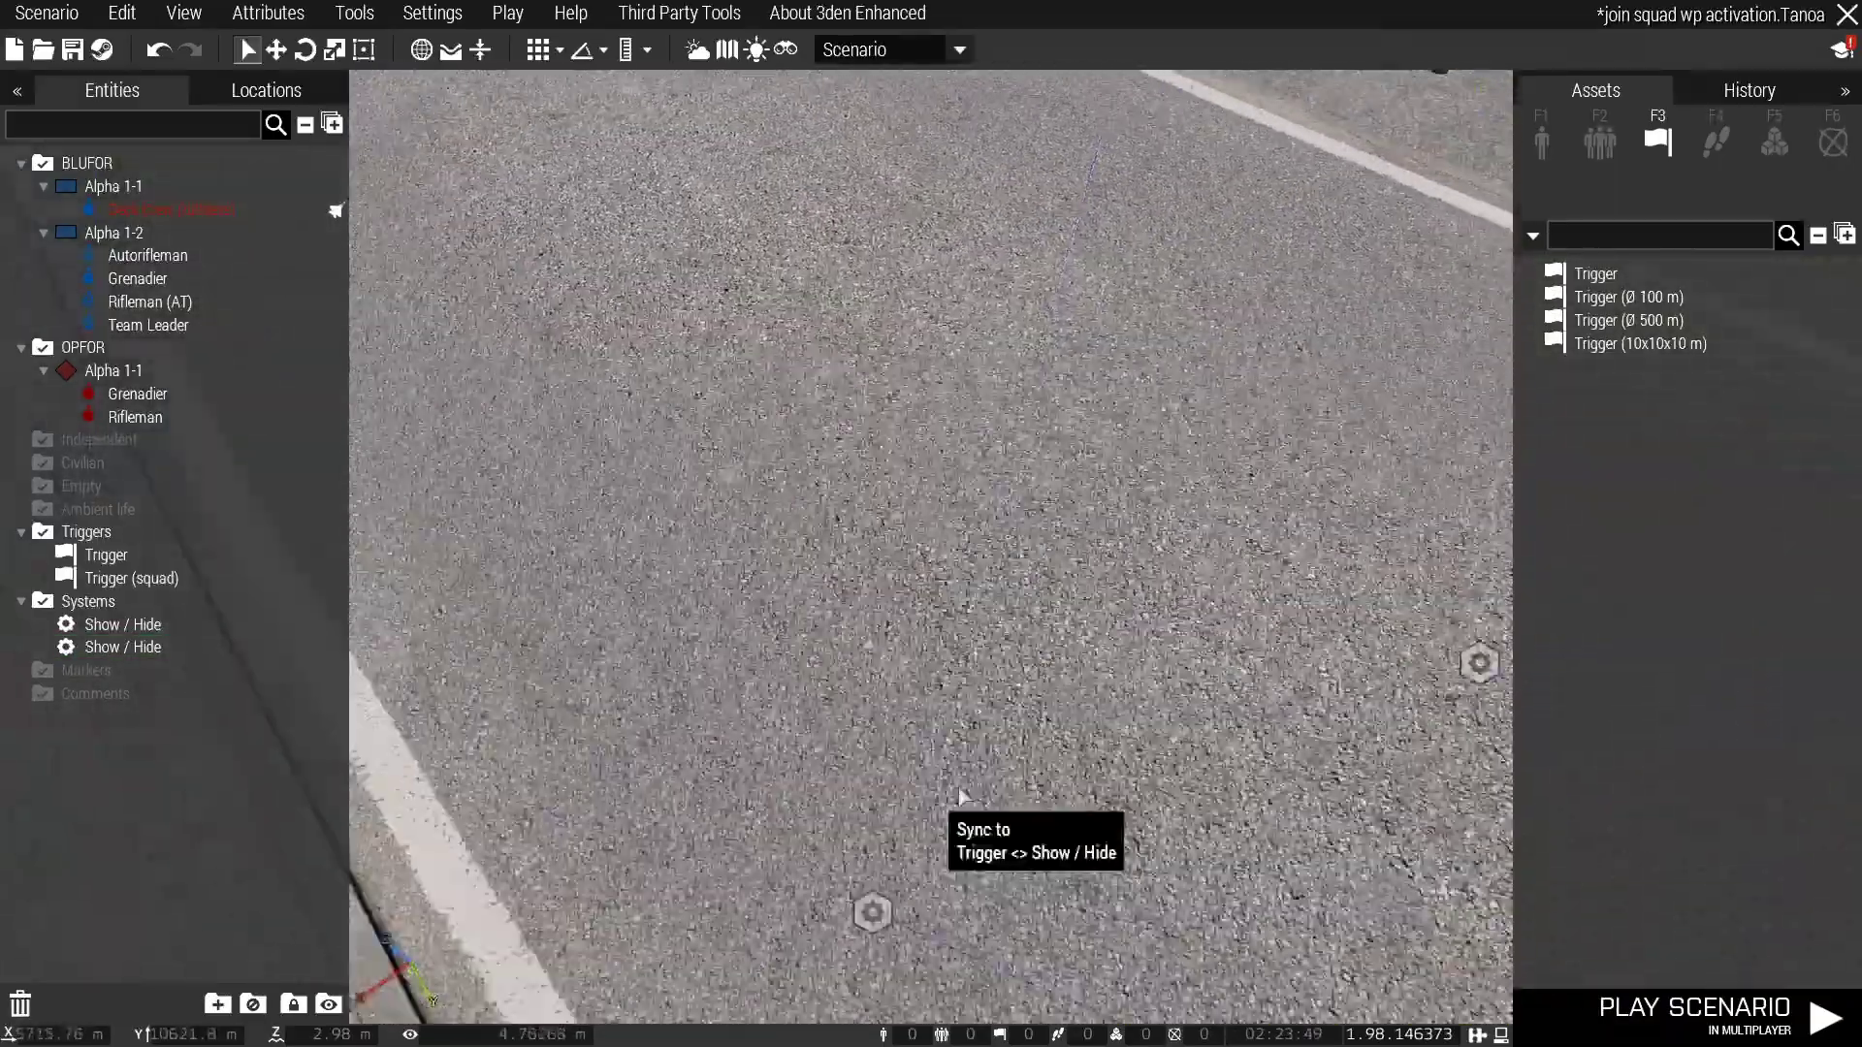
Give the OPFOR Sentry group a MOVE waypoint in the shaded car park near the Deck Crew player, using the fastest SpeedMode
{"action": "left_click", "coordinate": [979, 656]}
{"action": "key", "text": "a"}
{"action": "key", "text": "w"}
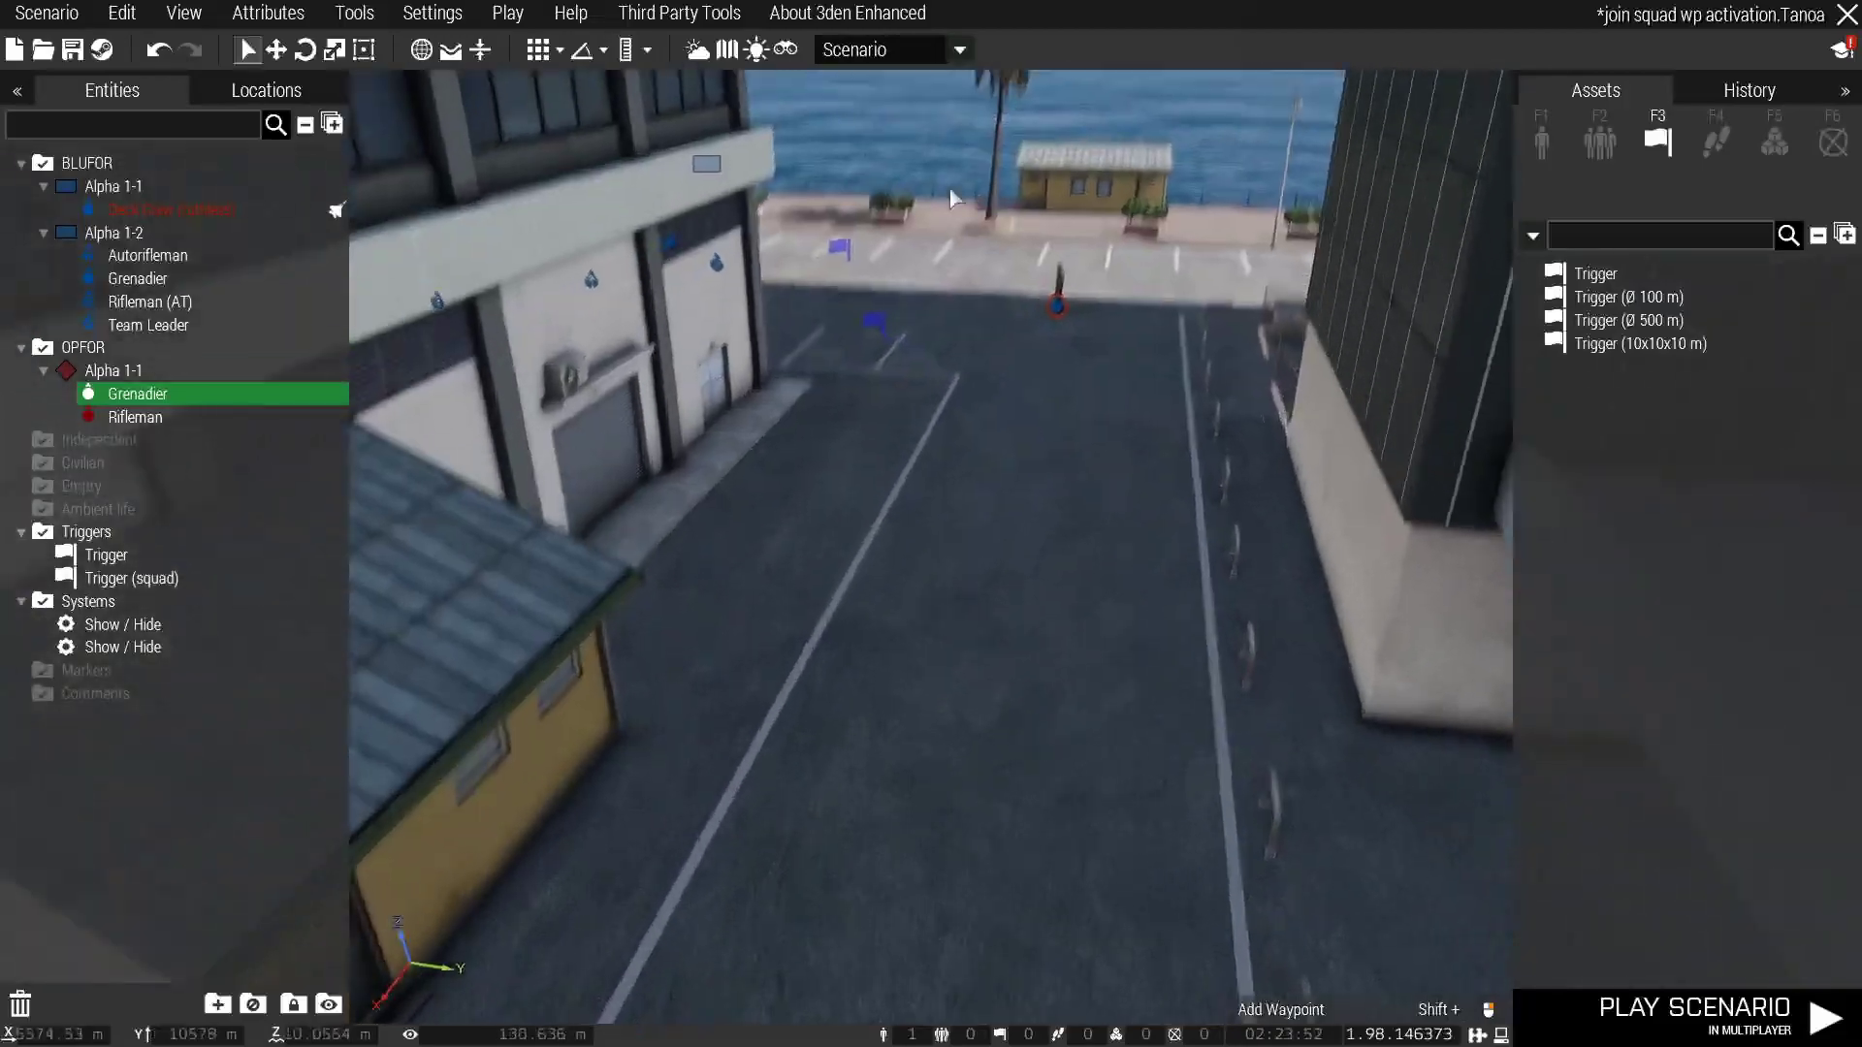
{"action": "right_click_drag", "start_coordinate": [950, 189], "coordinate": [1133, 323]}
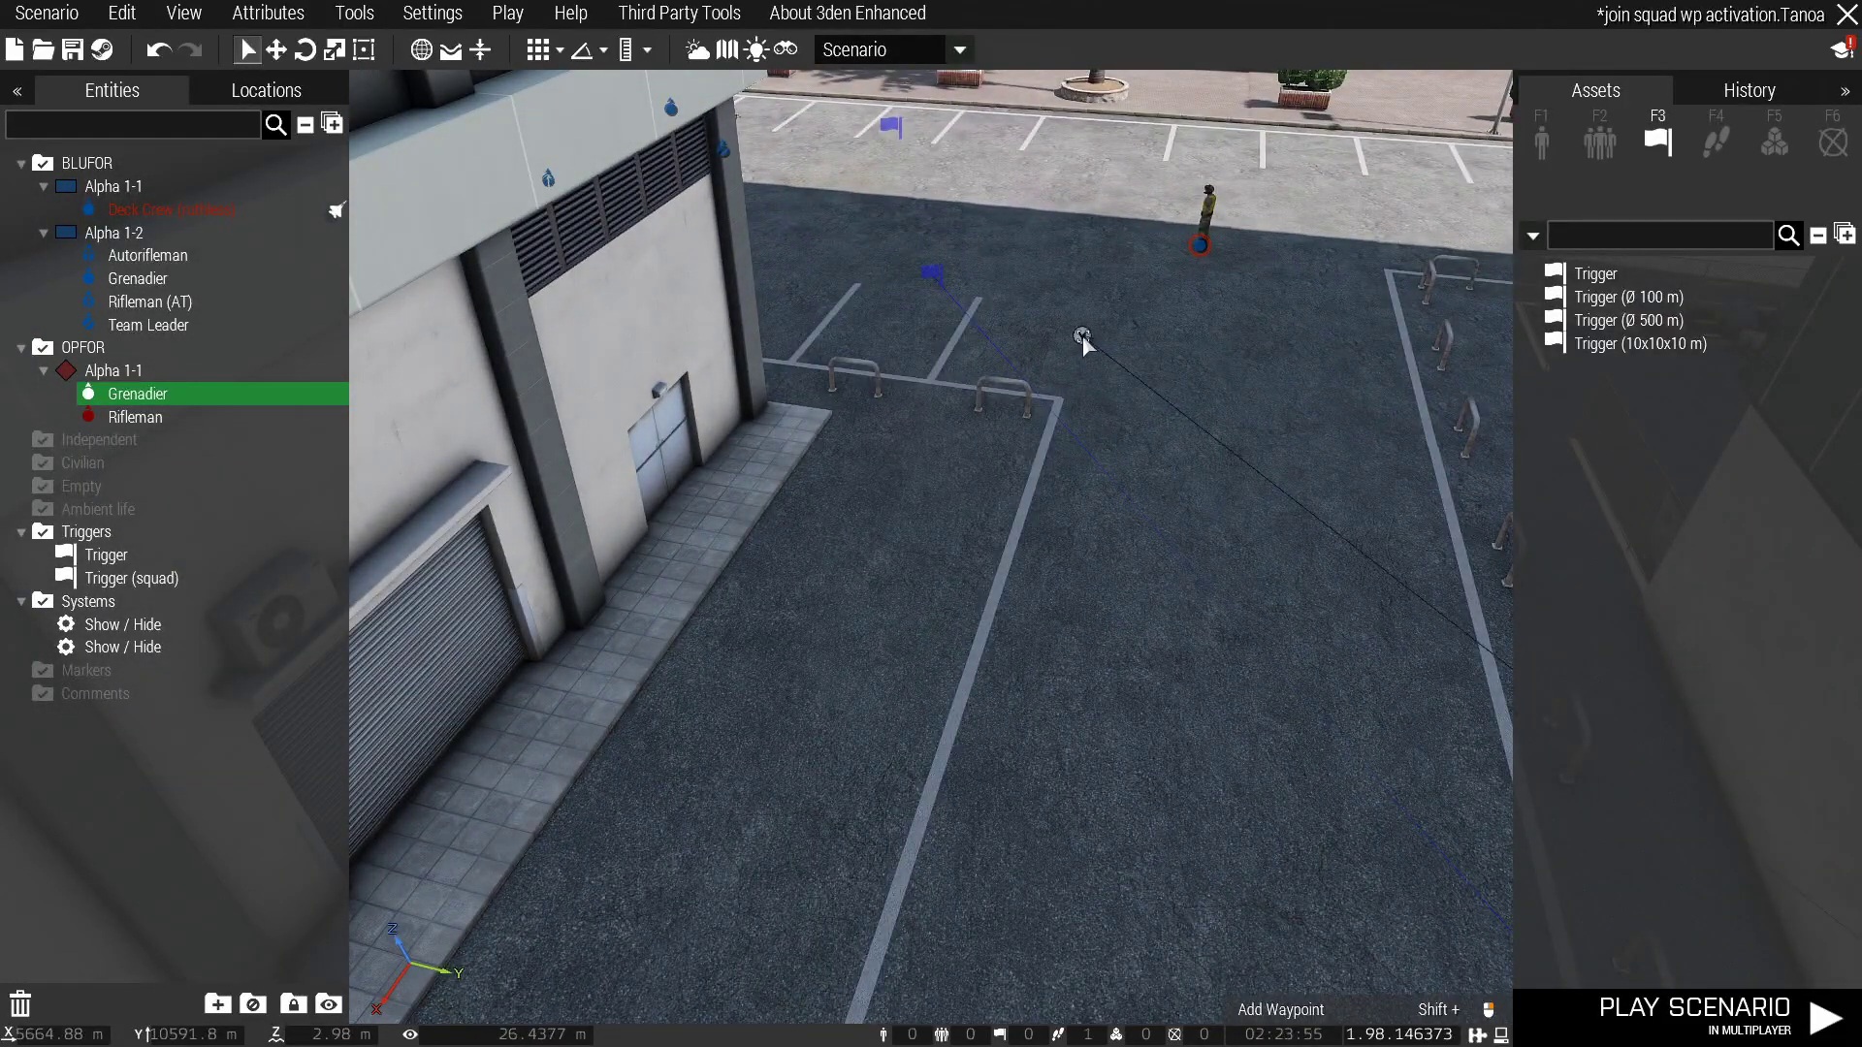
{"action": "right_click", "coordinate": [1083, 334], "text": "shift"}
{"action": "double_click", "coordinate": [1080, 335]}
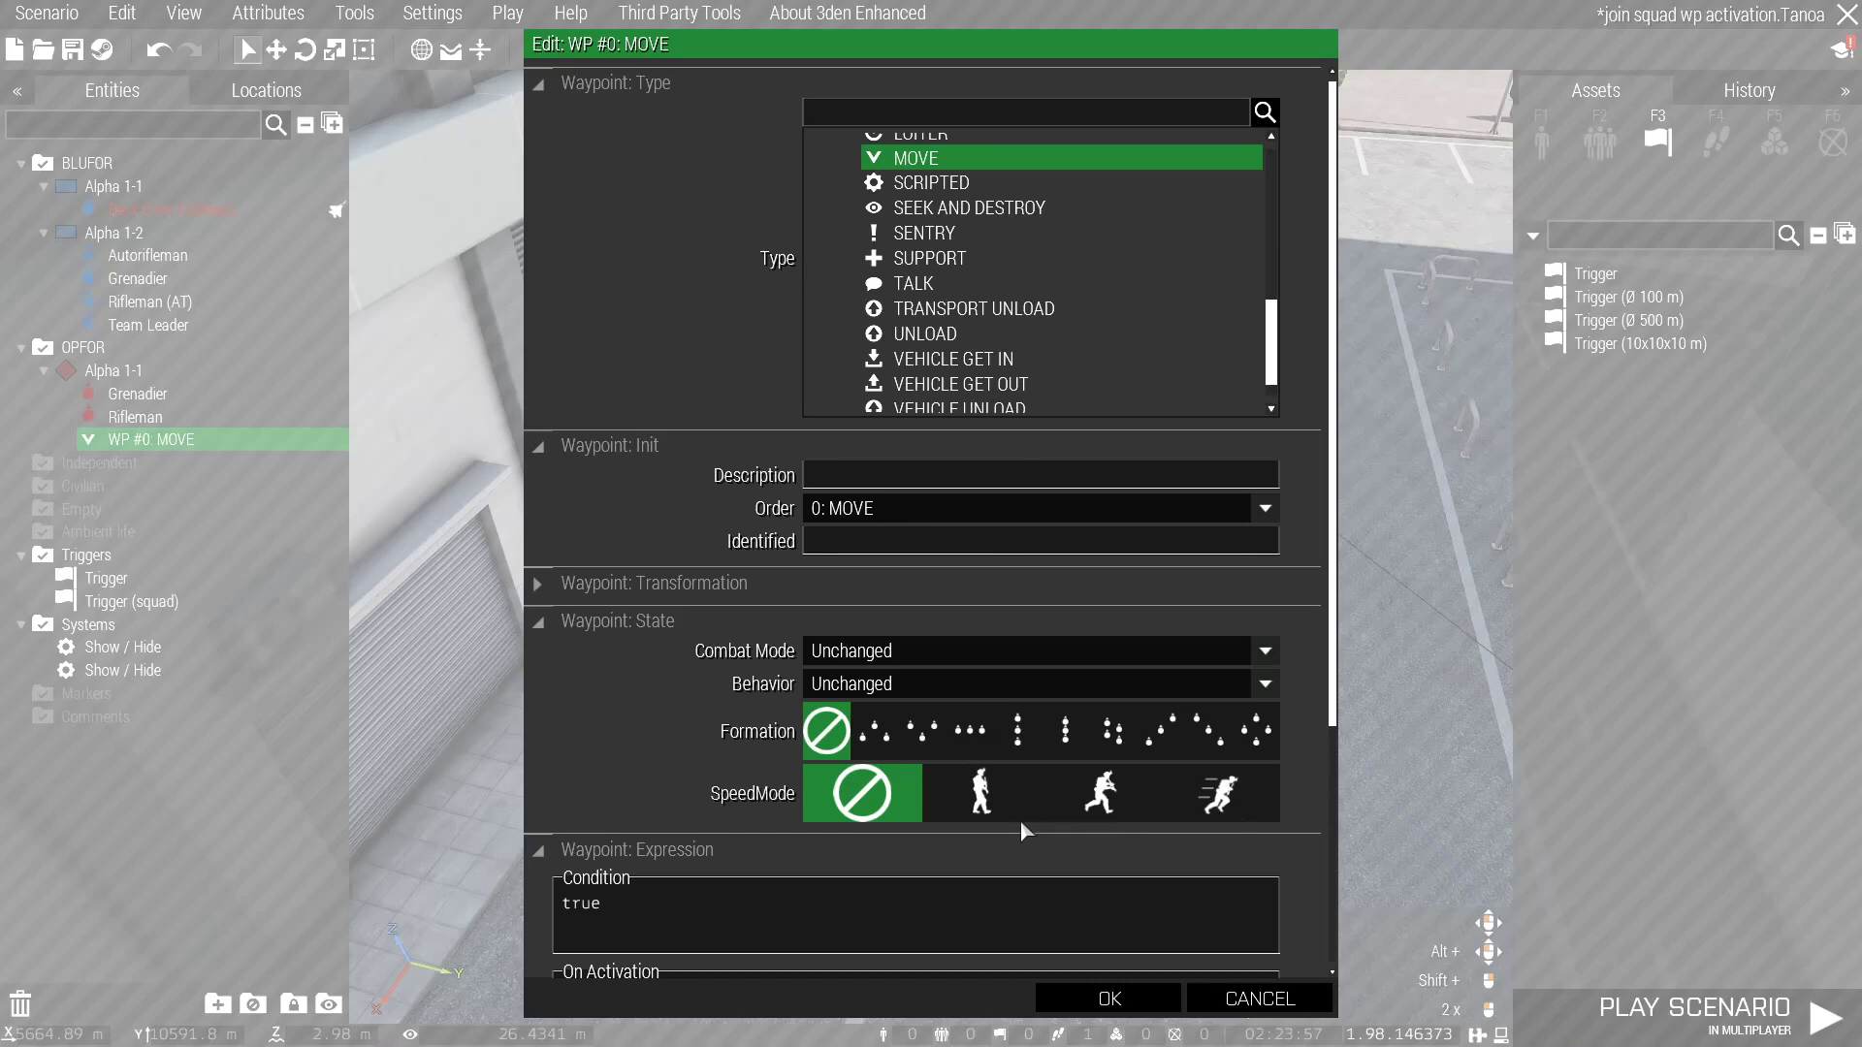
{"action": "left_click", "coordinate": [1212, 812]}
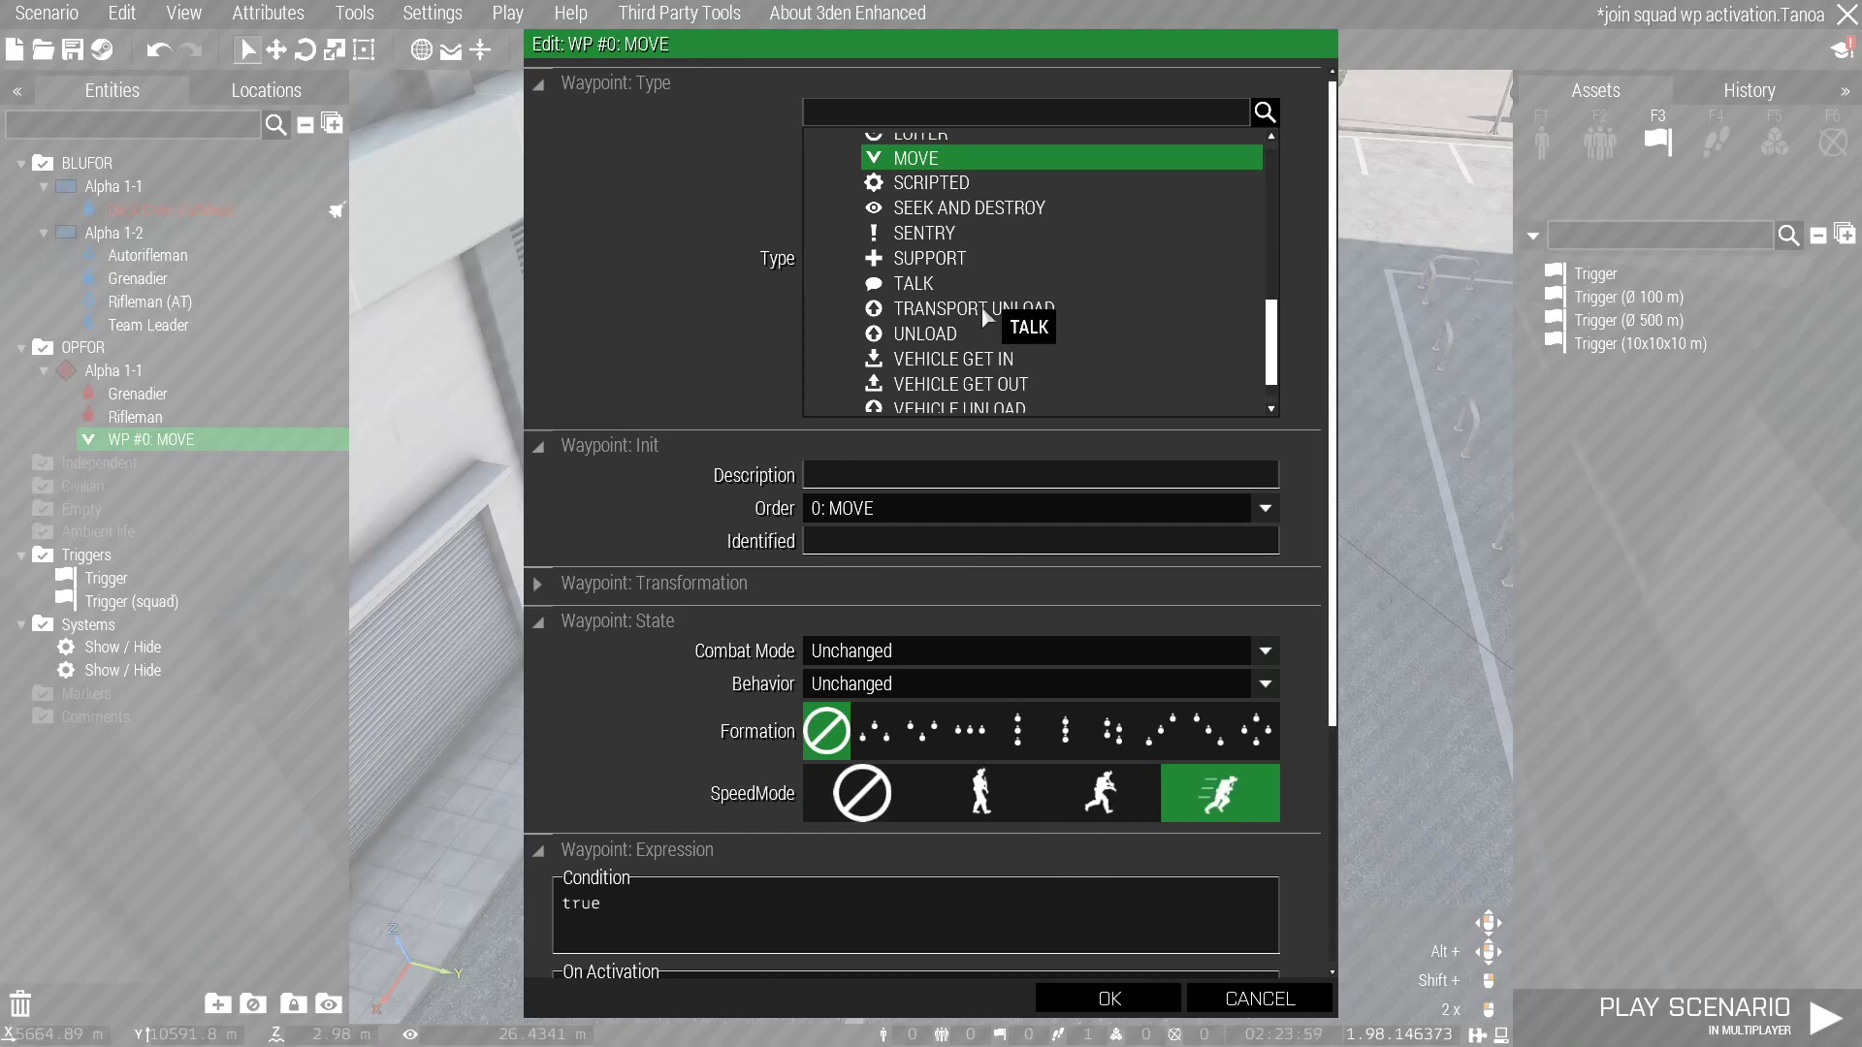
{"action": "left_click", "coordinate": [1111, 999]}
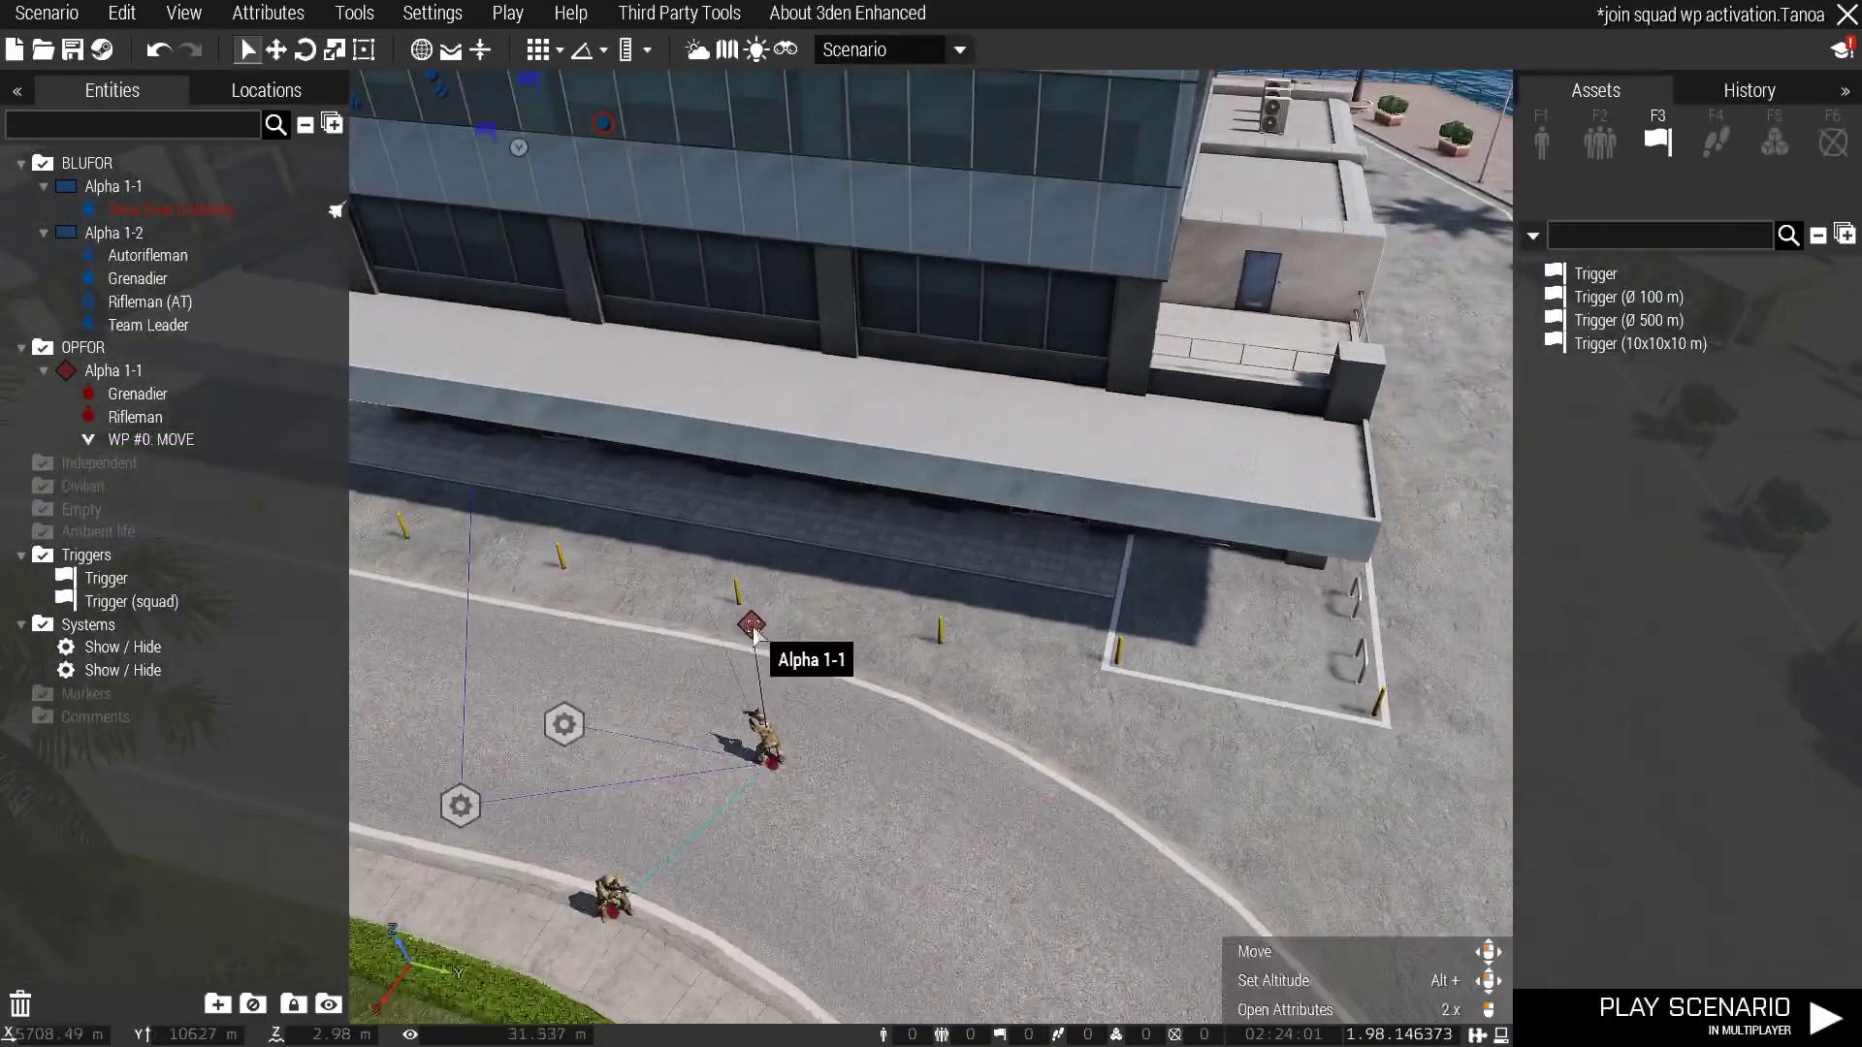
Review the Sentry group's waypoint and module connections, and the layout of the fire team and triggers in the car park
{"action": "left_click", "coordinate": [753, 626]}
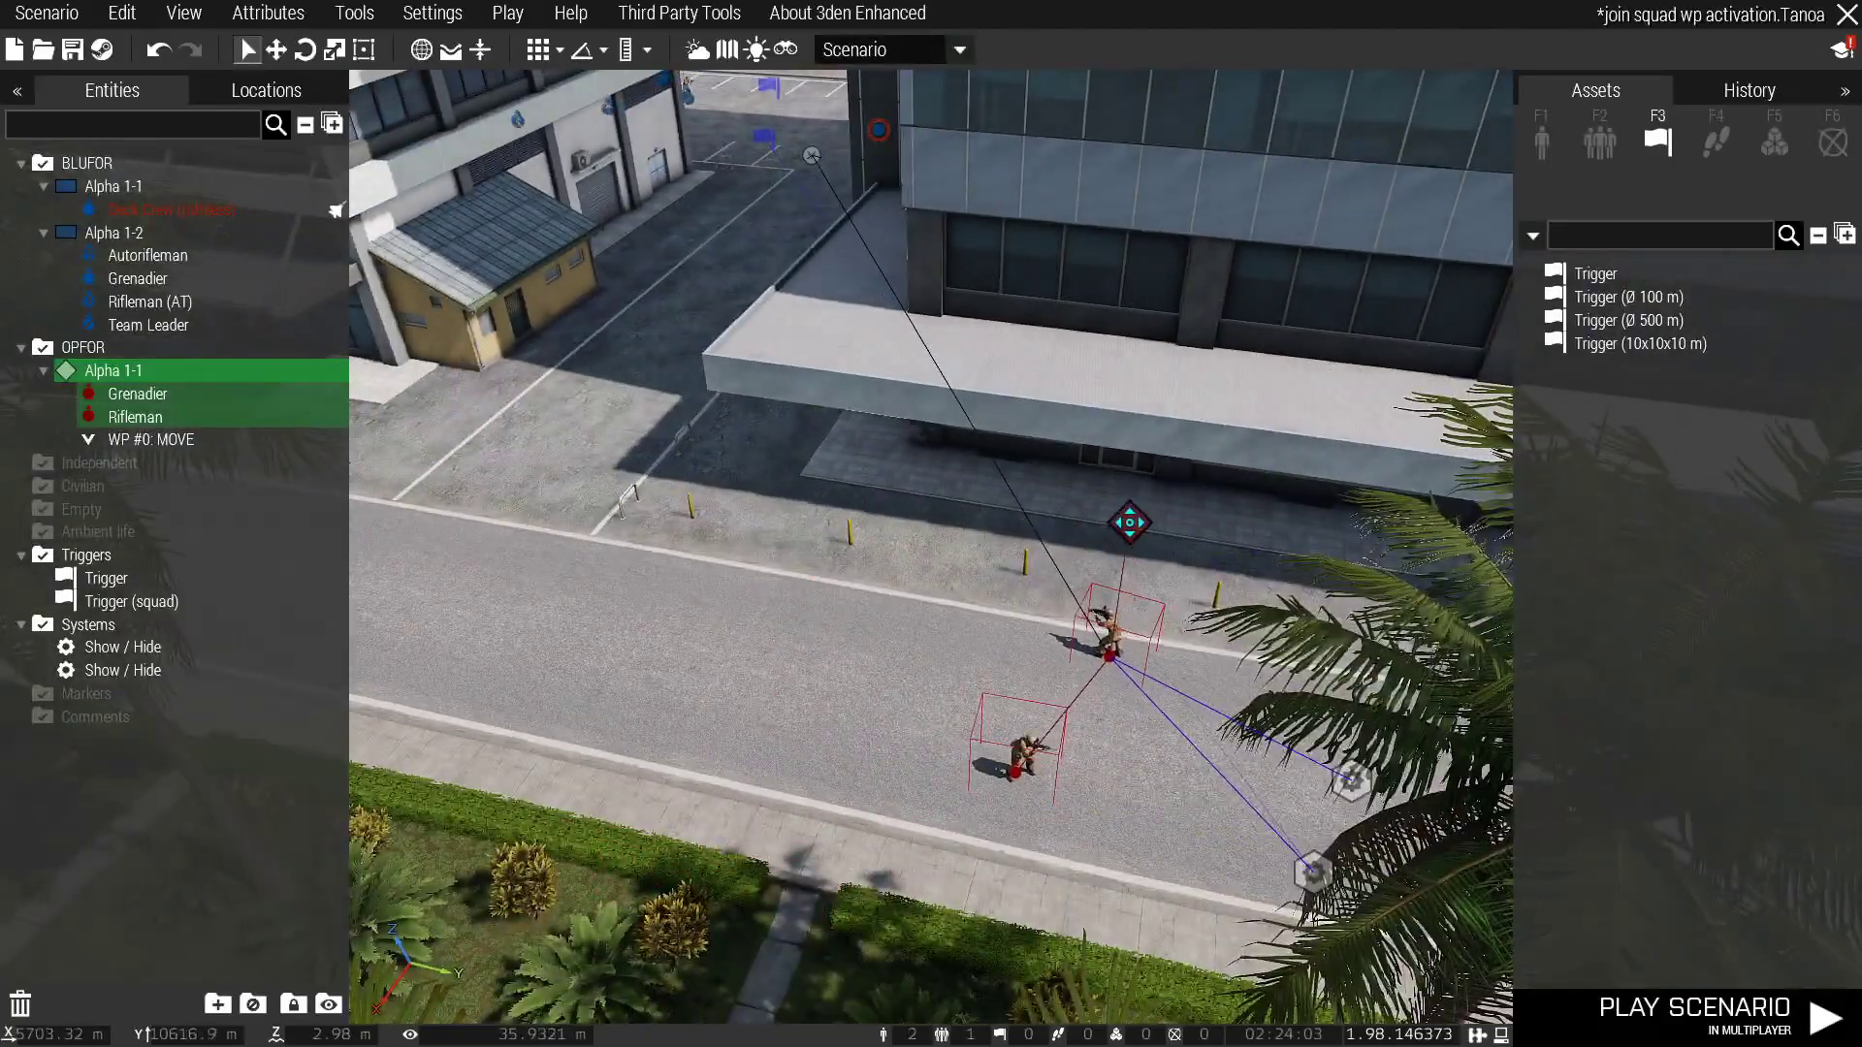
{"action": "left_click", "coordinate": [893, 668]}
{"action": "right_click_drag", "start_coordinate": [893, 668], "coordinate": [1341, 563]}
{"action": "key", "text": "w"}
{"action": "key", "text": "w"}
{"action": "key", "text": "w"}
{"action": "key", "text": "a"}
{"action": "key", "text": "z"}
{"action": "key", "text": "w"}
{"action": "key", "text": "a"}
{"action": "right_click_drag", "start_coordinate": [1032, 613], "coordinate": [1072, 621]}
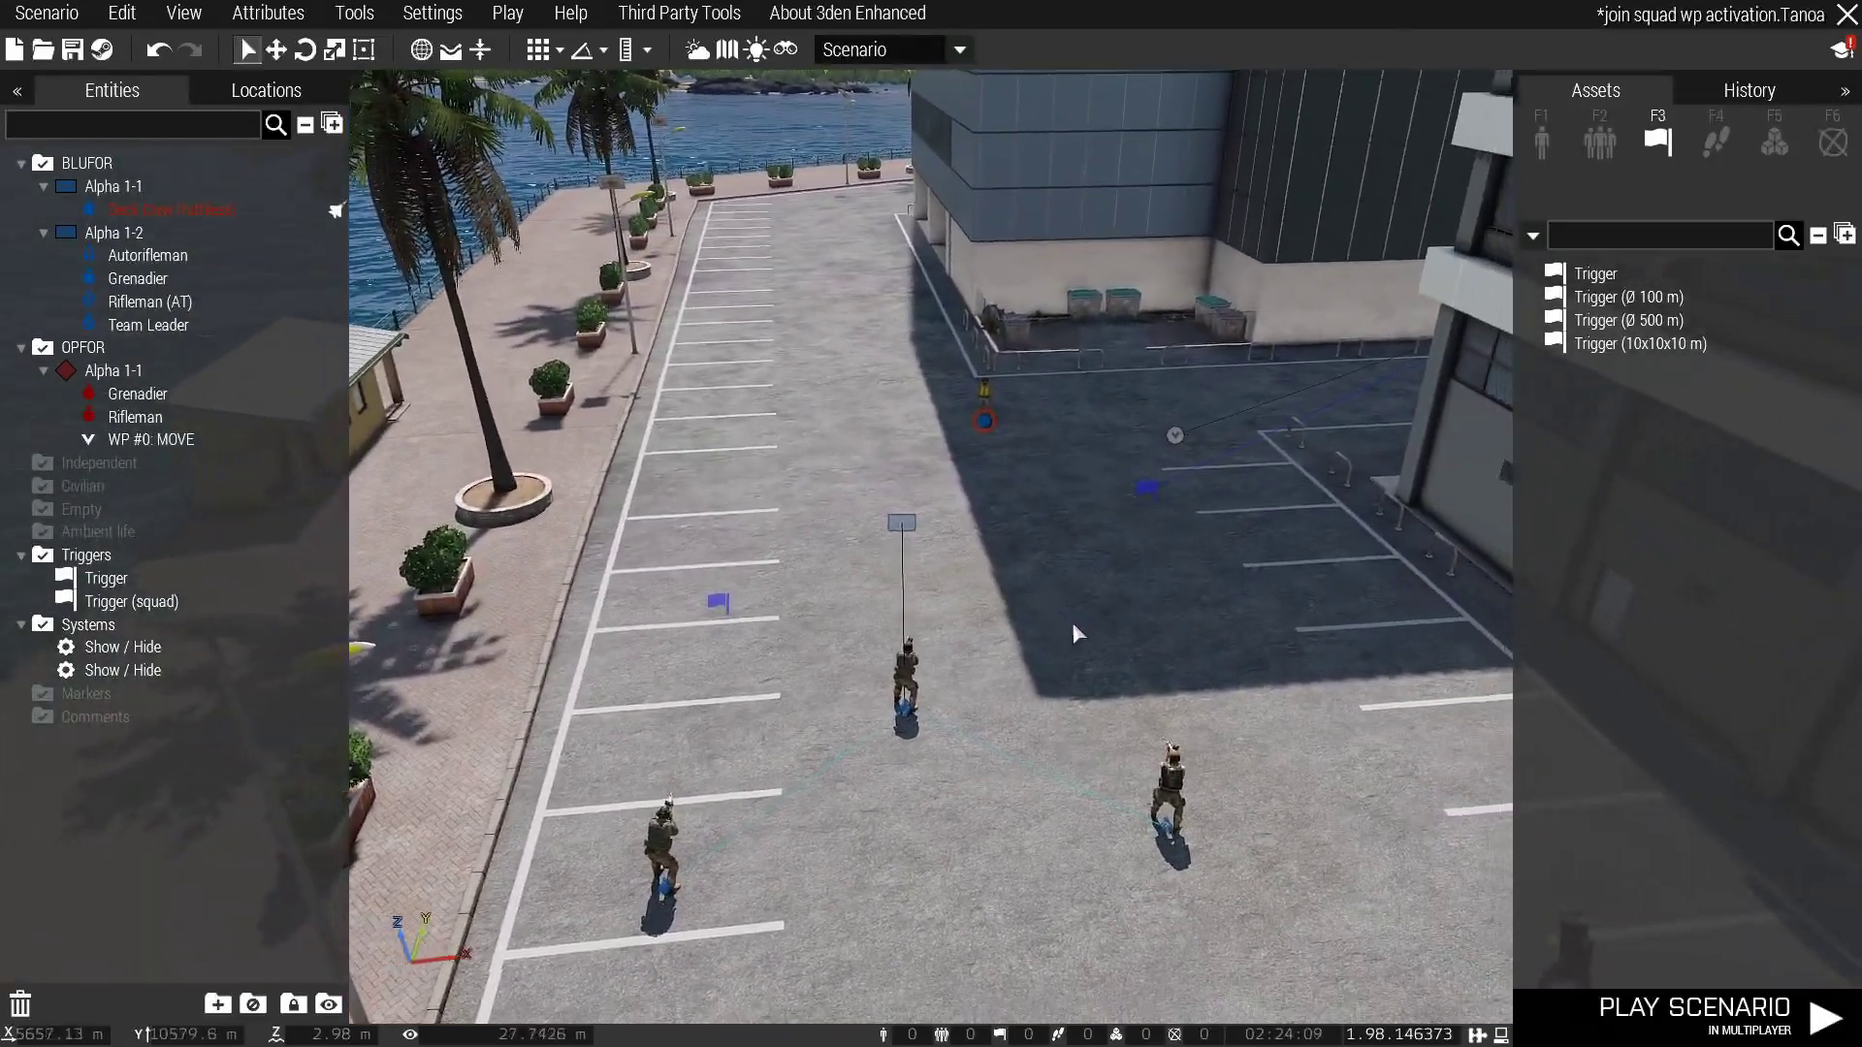
{"action": "key", "text": "a"}
{"action": "key", "text": "w"}
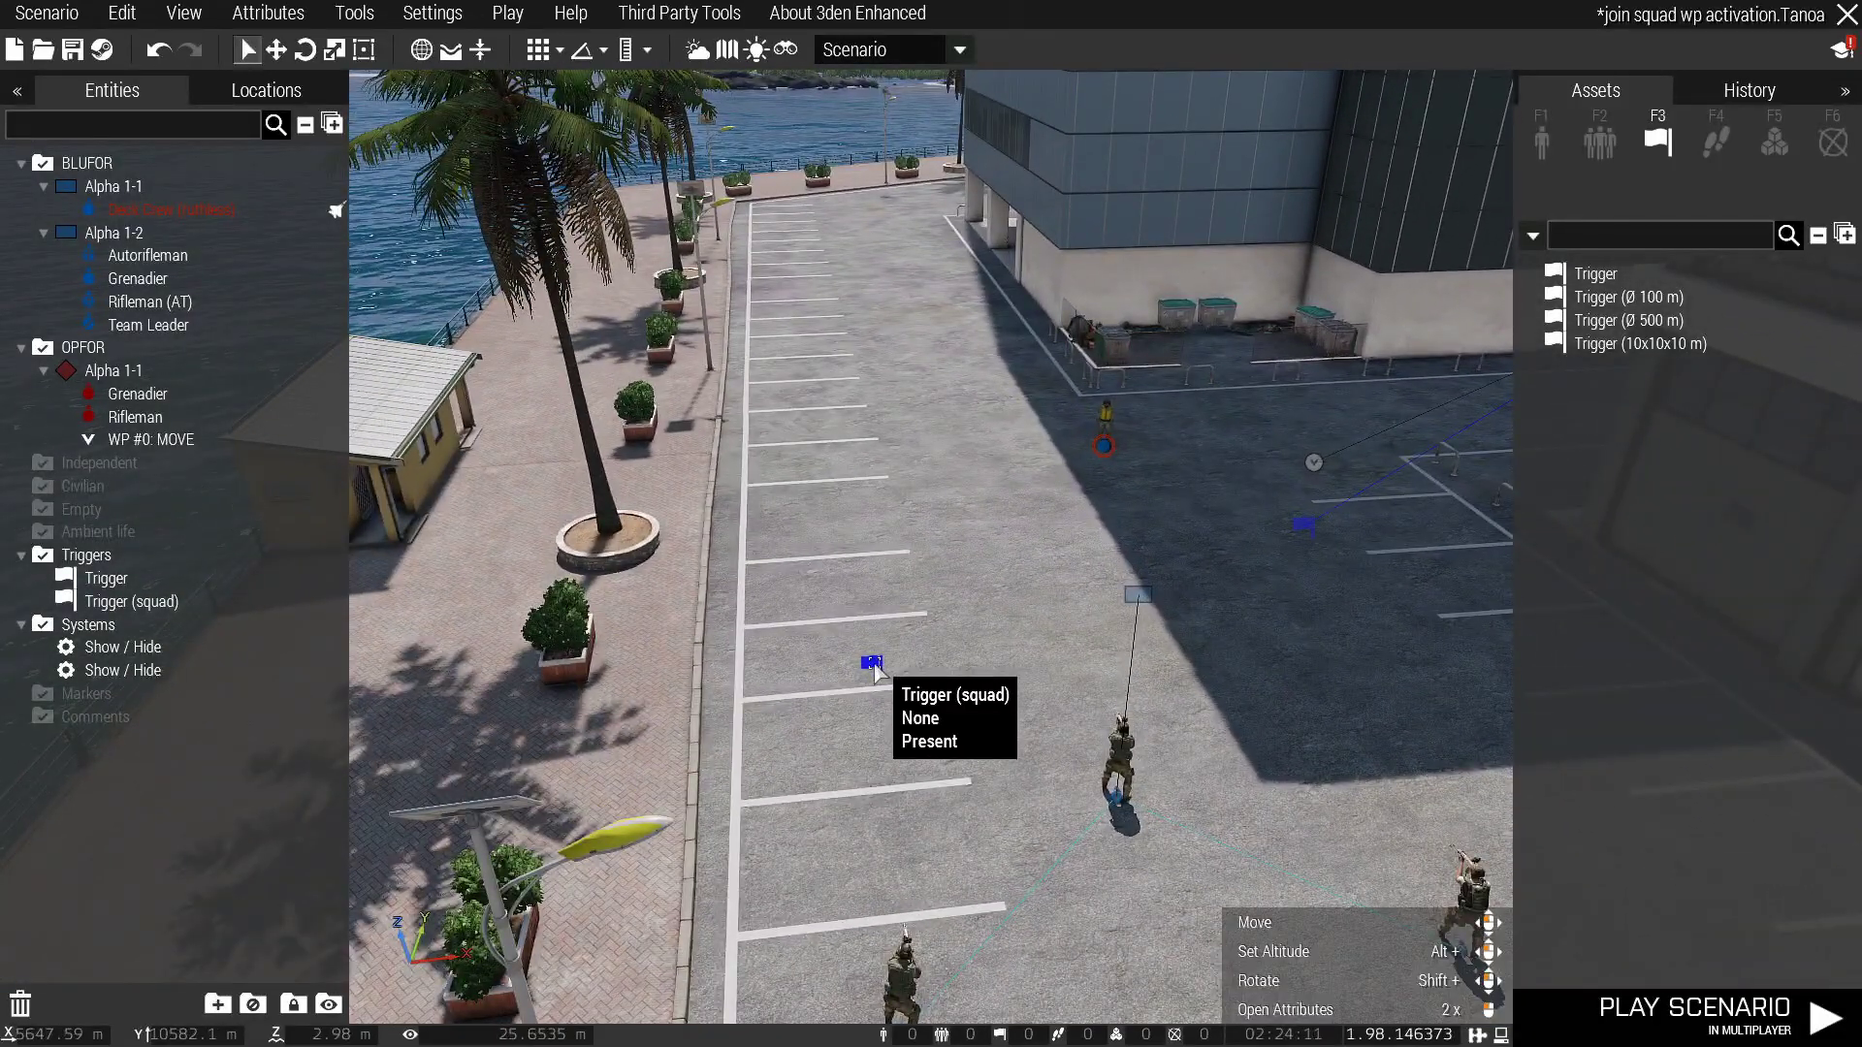
Move the Deck Crew player farther from the fire team and add a MOVE waypoint for the player just in front of the team
{"action": "left_click", "coordinate": [1037, 473]}
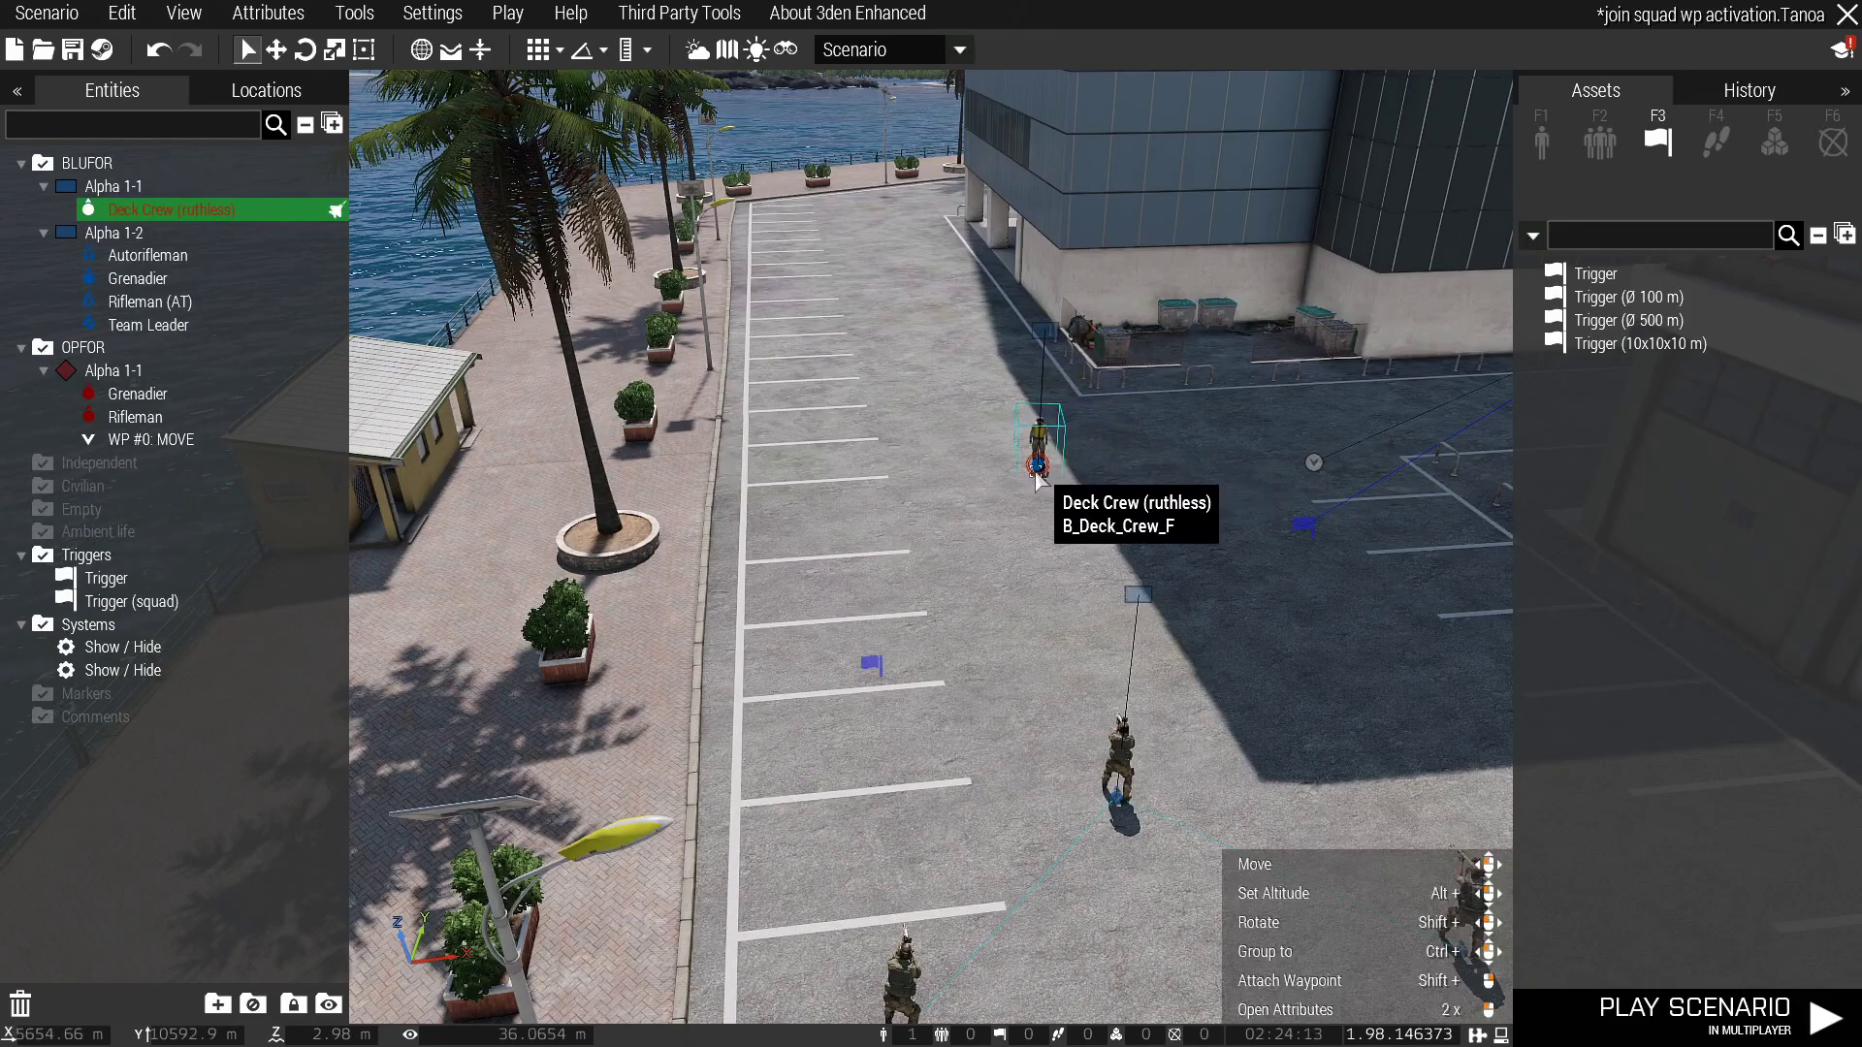
{"action": "left_click_drag", "start_coordinate": [1038, 473], "coordinate": [1025, 427]}
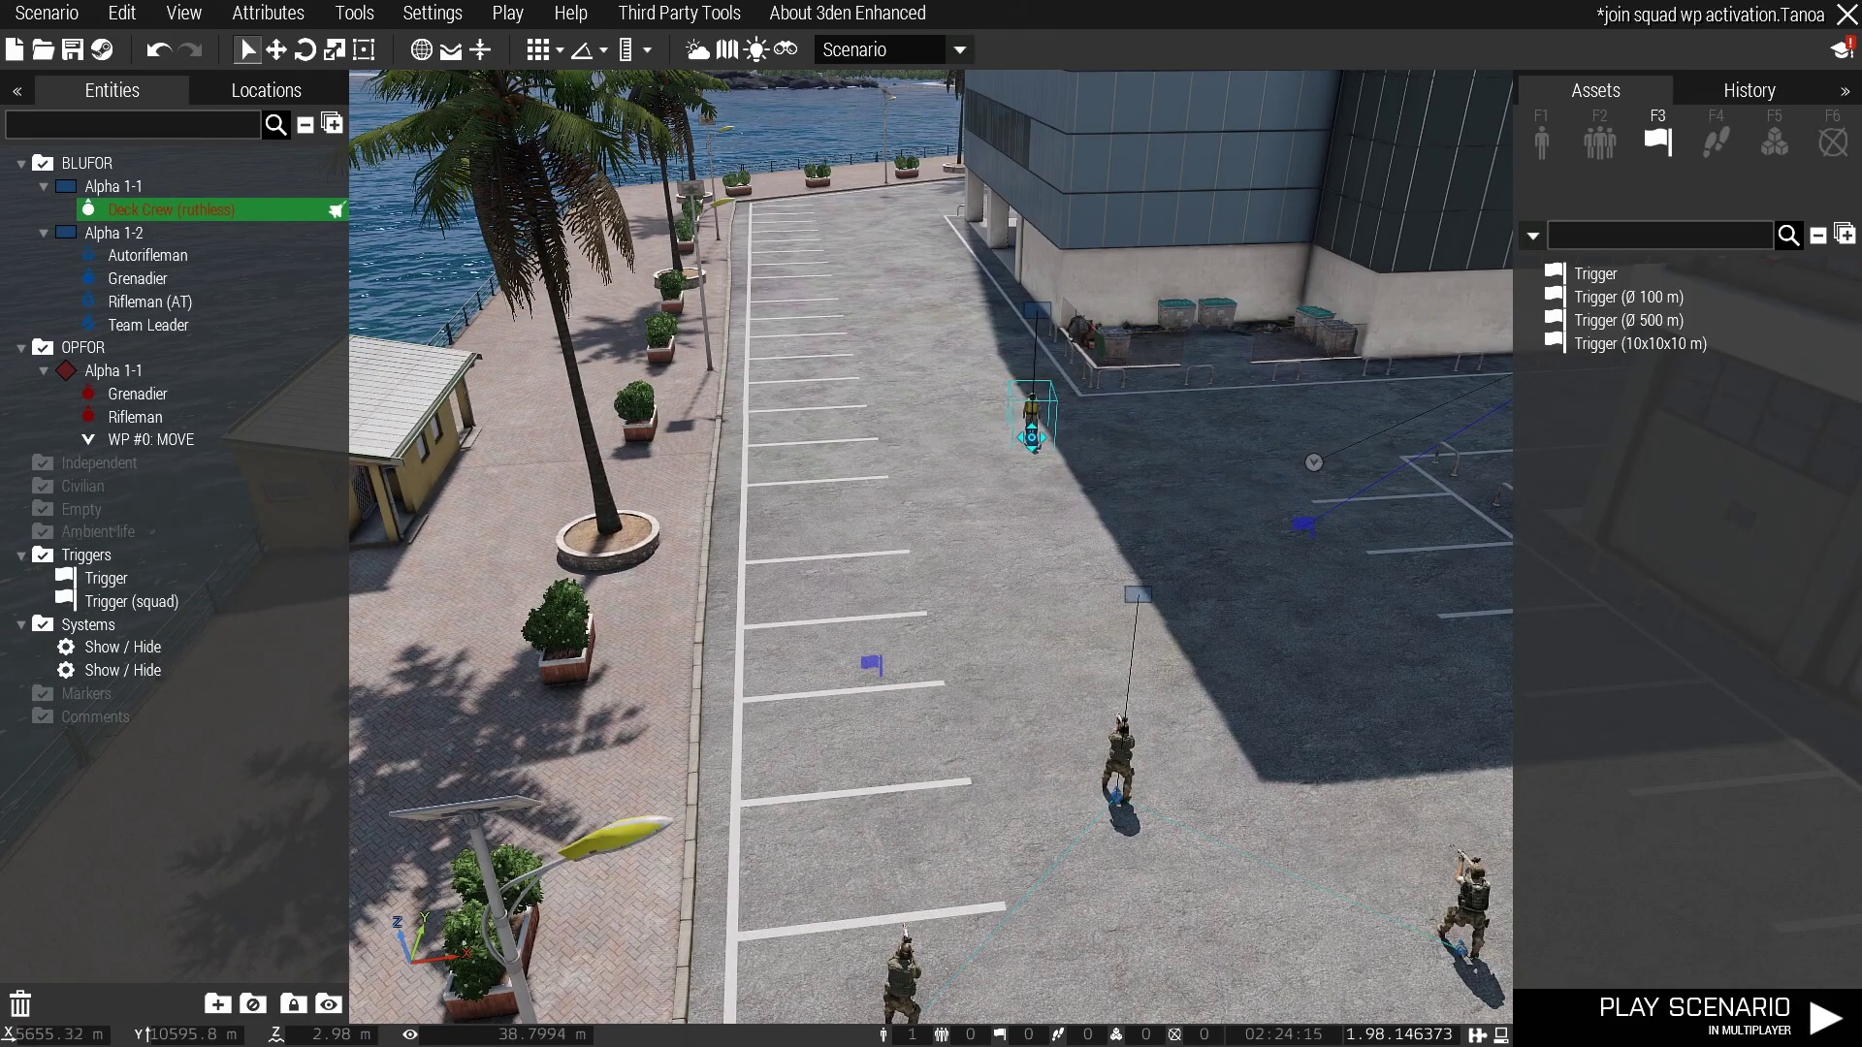
{"action": "left_click", "coordinate": [1088, 644], "text": "shift"}
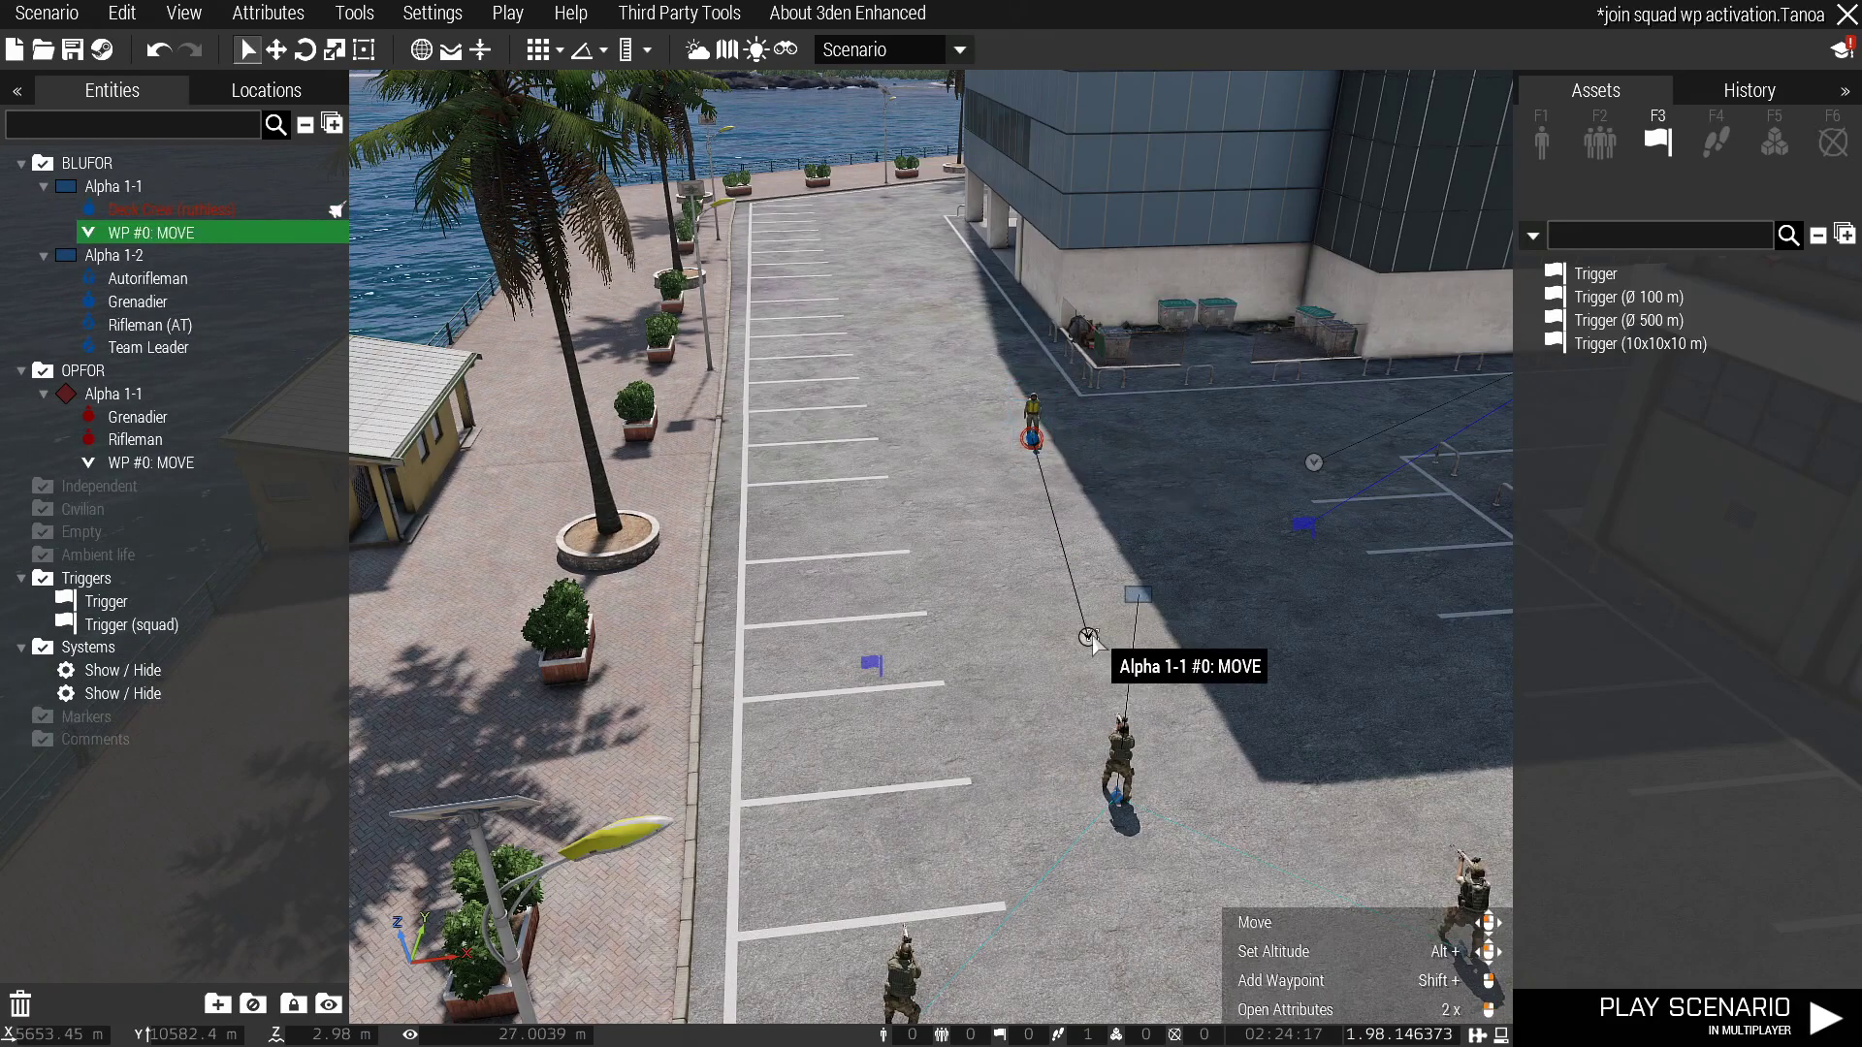
{"action": "left_click_drag", "start_coordinate": [1031, 439], "coordinate": [1014, 434]}
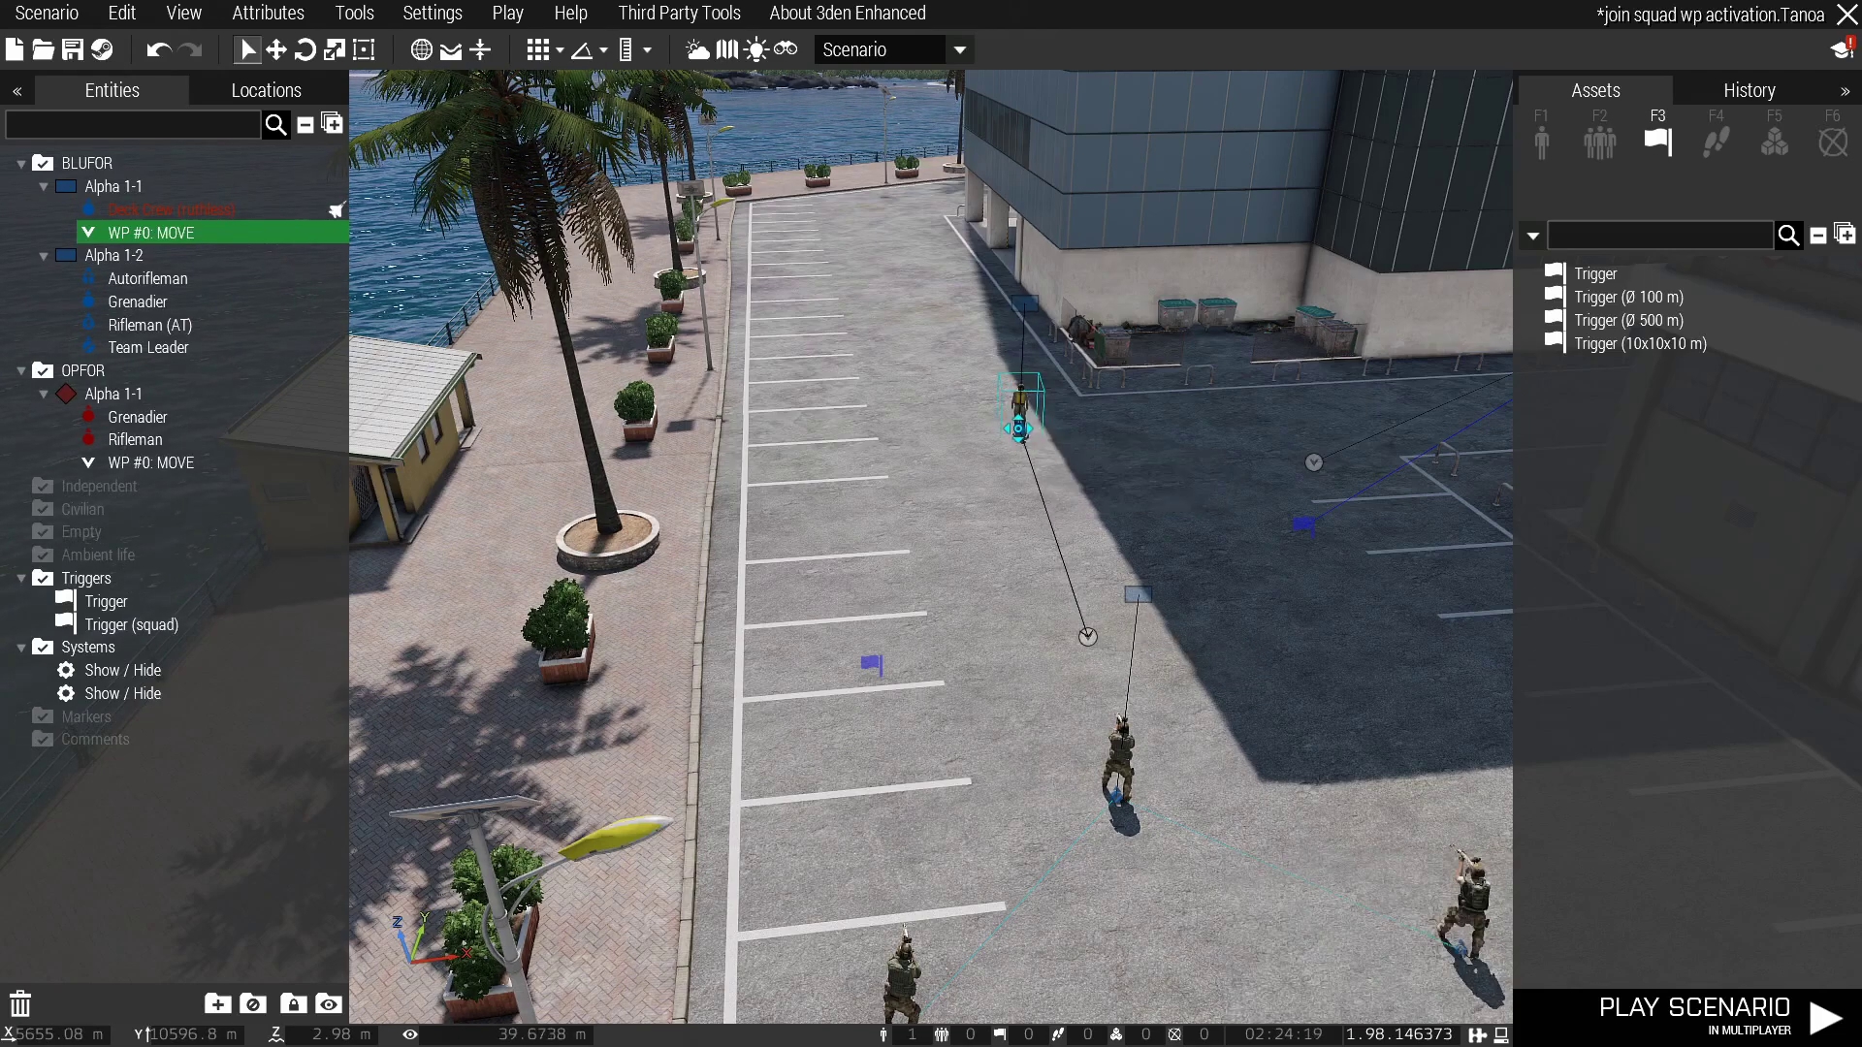
Set the On Activation expression of the Deck Crew's MOVE waypoint to WP=1;
{"action": "double_click", "coordinate": [1090, 641]}
{"action": "scroll", "coordinate": [1044, 625], "scroll_direction": "down", "scroll_amount": 3}
{"action": "left_click", "coordinate": [698, 821]}
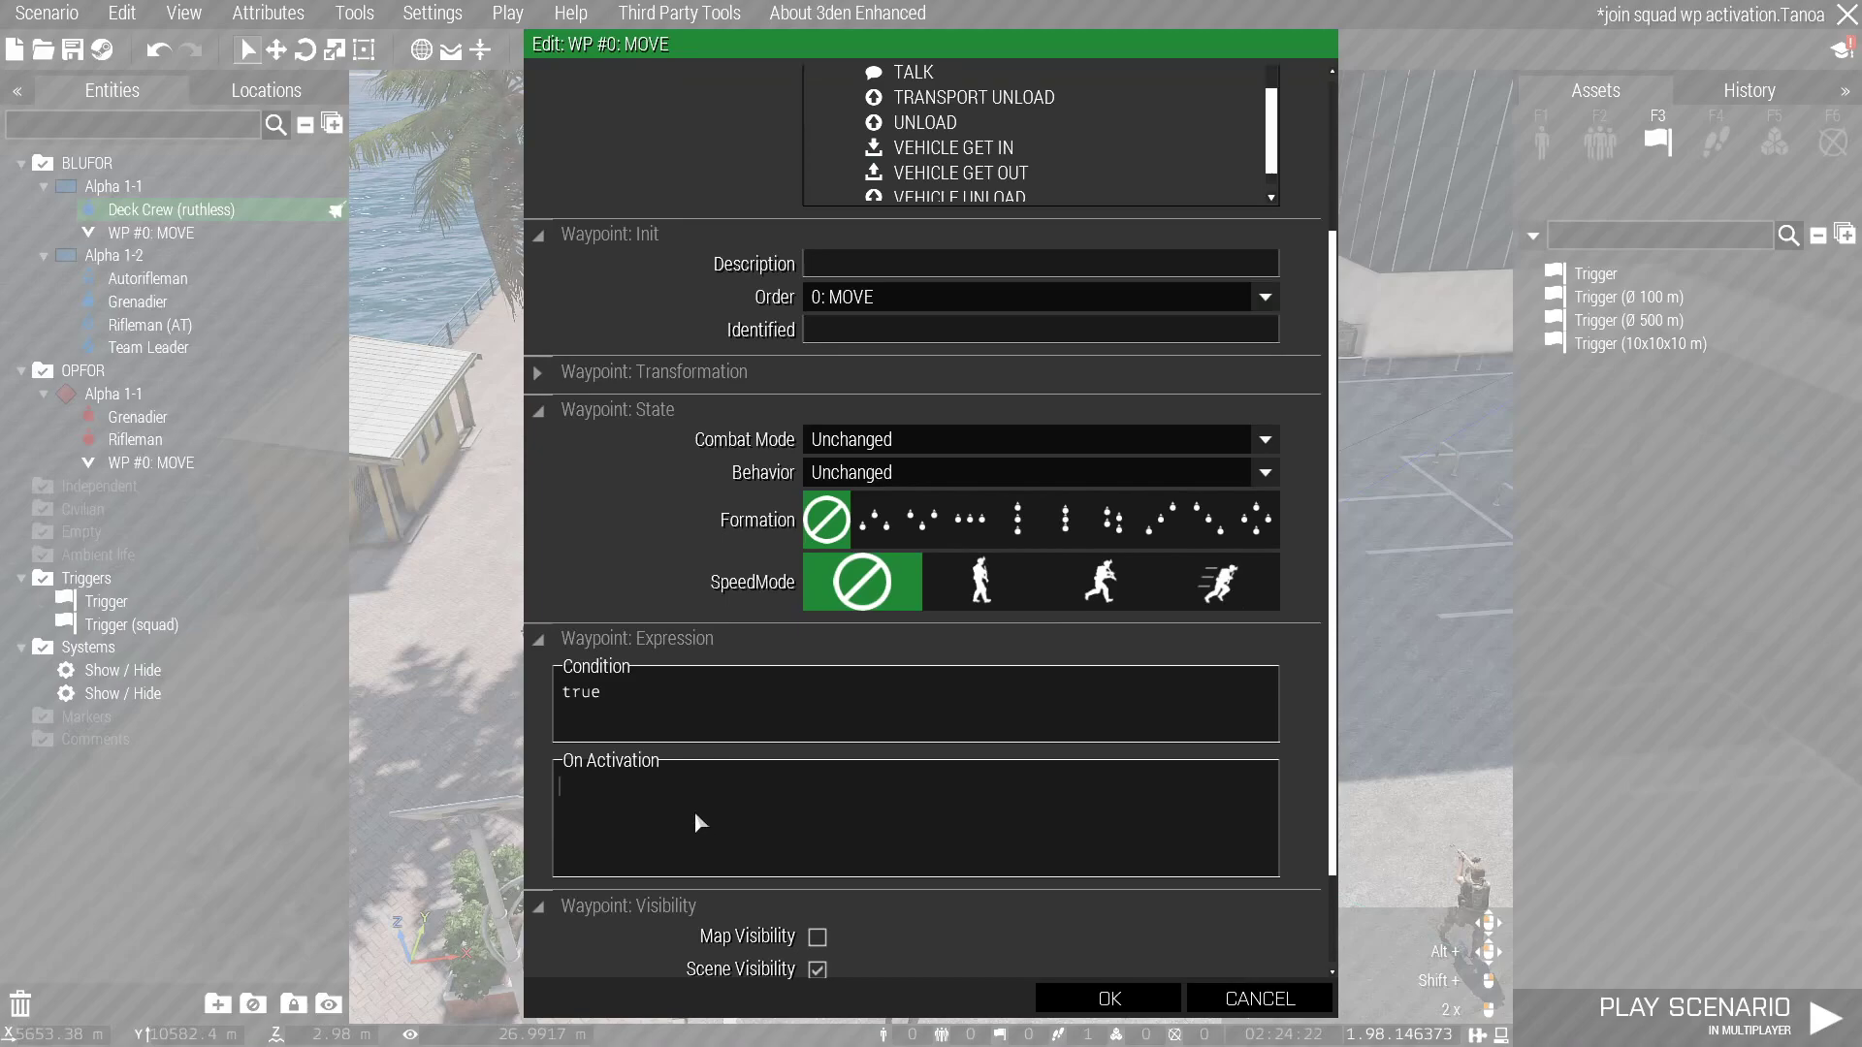
{"action": "left_click", "coordinate": [706, 817]}
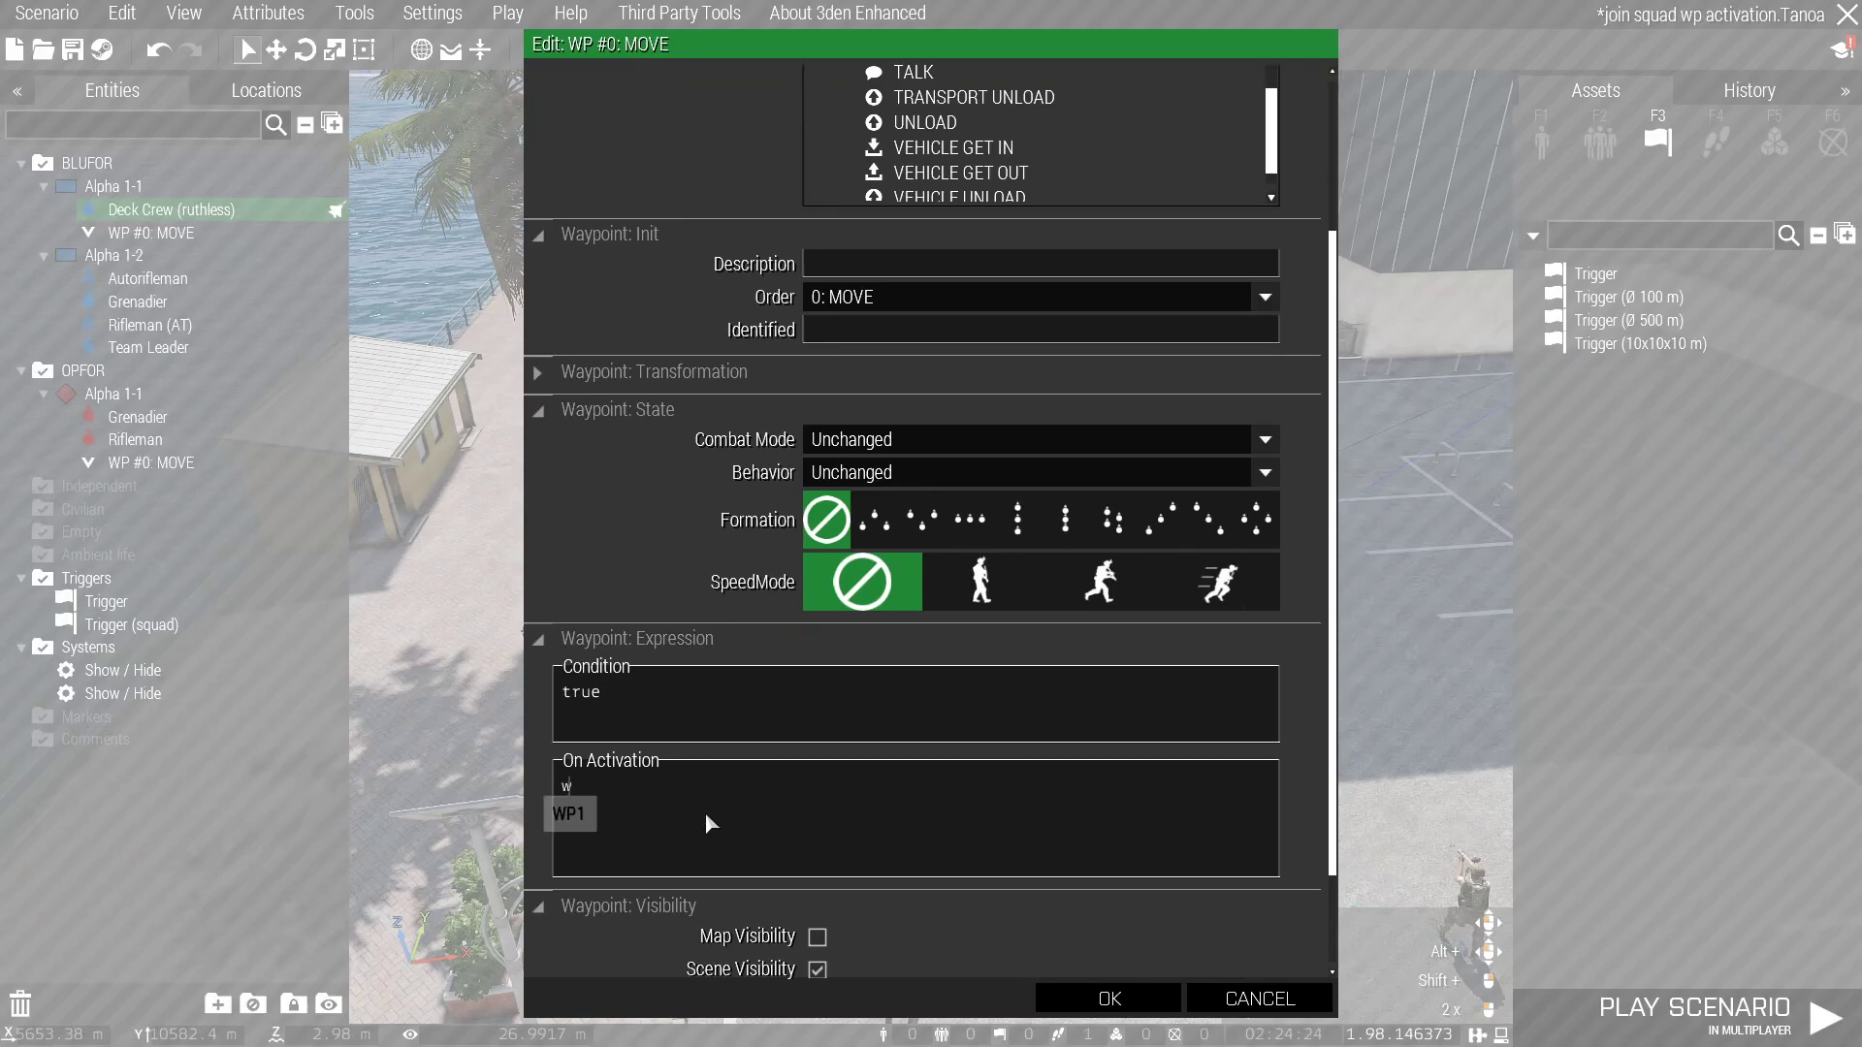
{"action": "type", "text": "WP"}
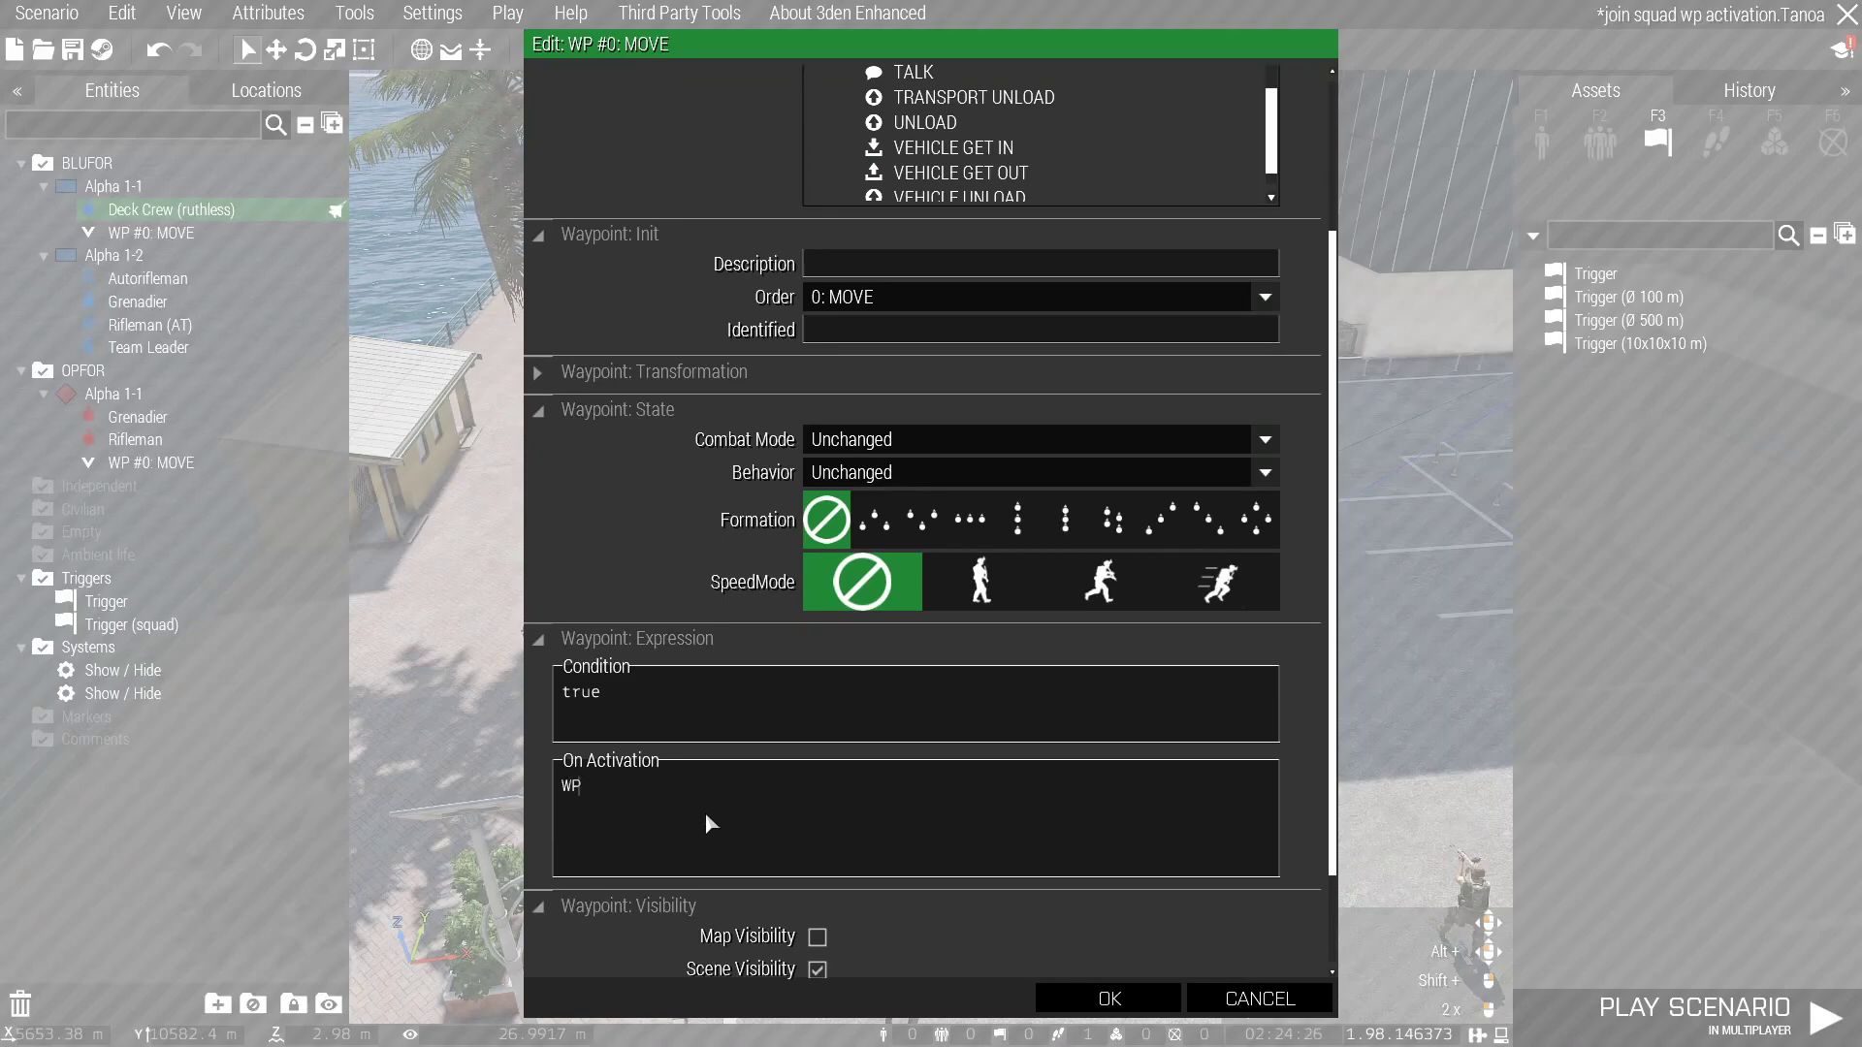
{"action": "type", "text": "=1;"}
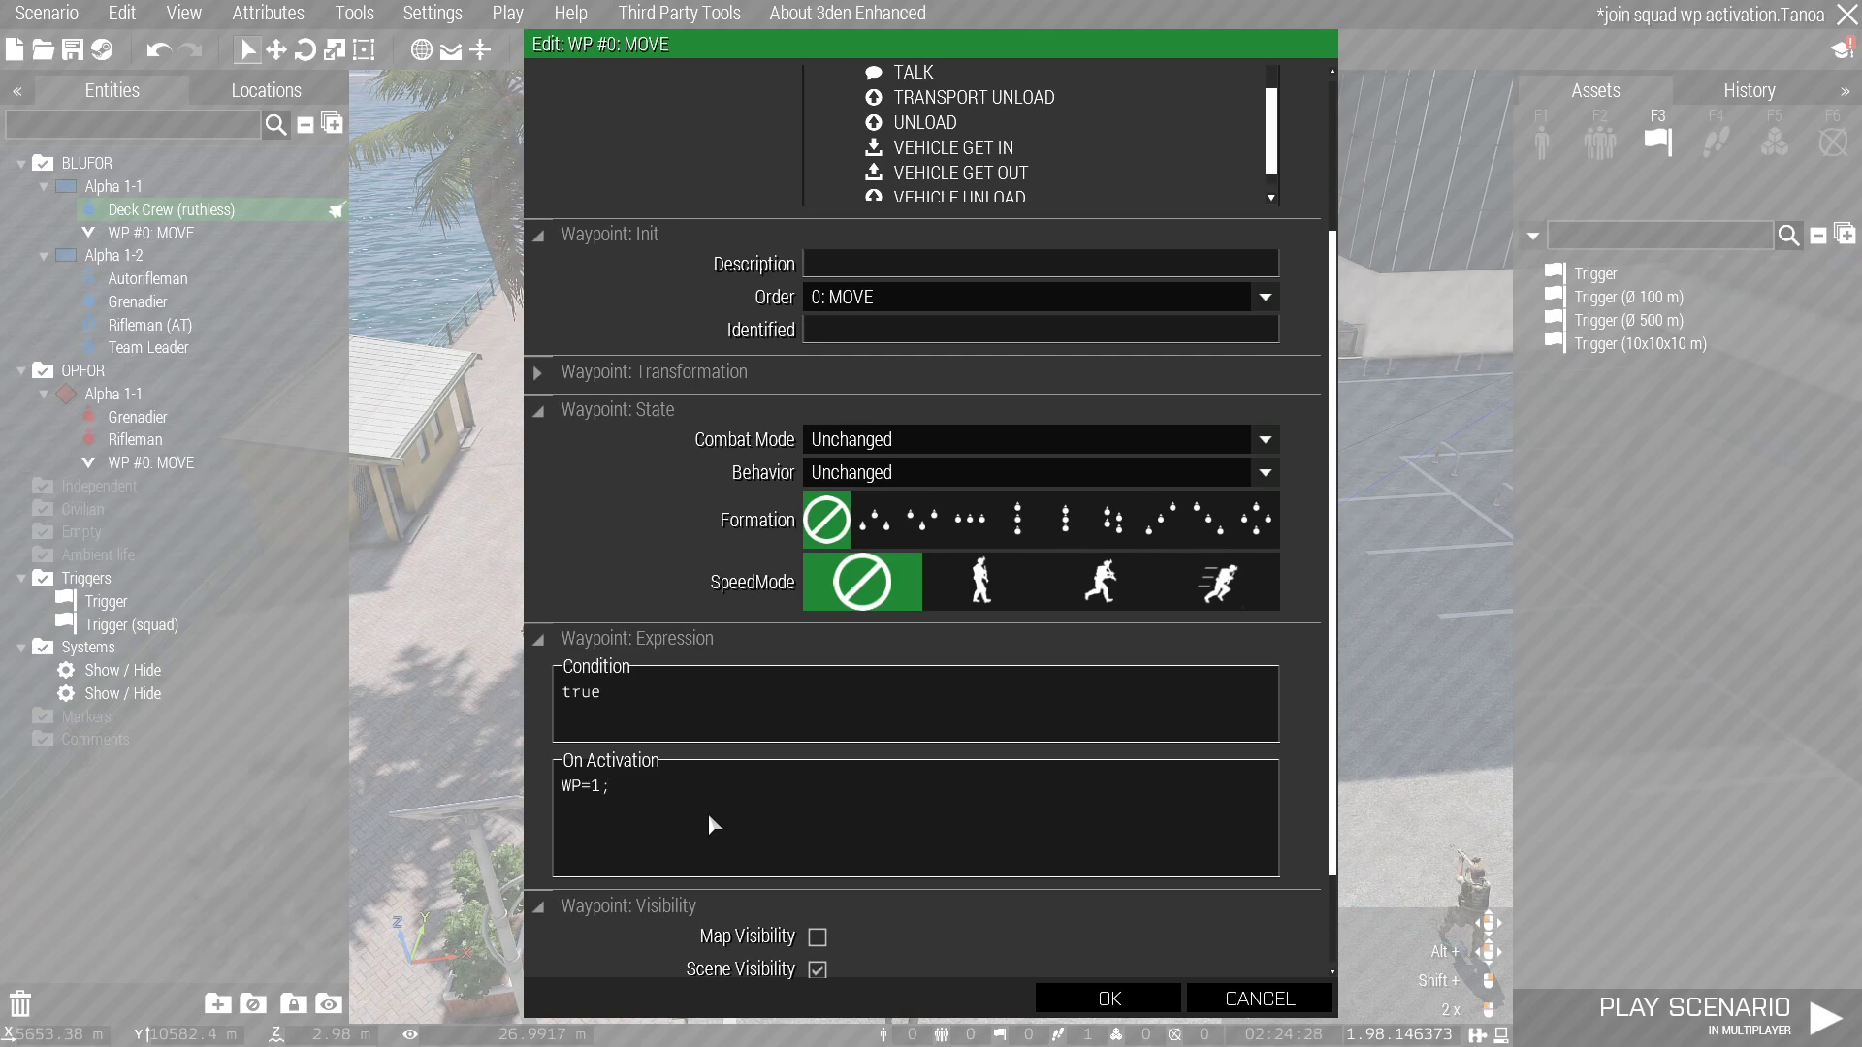
Confirm the Deck Crew's MOVE waypoint and set the condition of the squad trigger to WP1==1
{"action": "left_click", "coordinate": [1135, 999]}
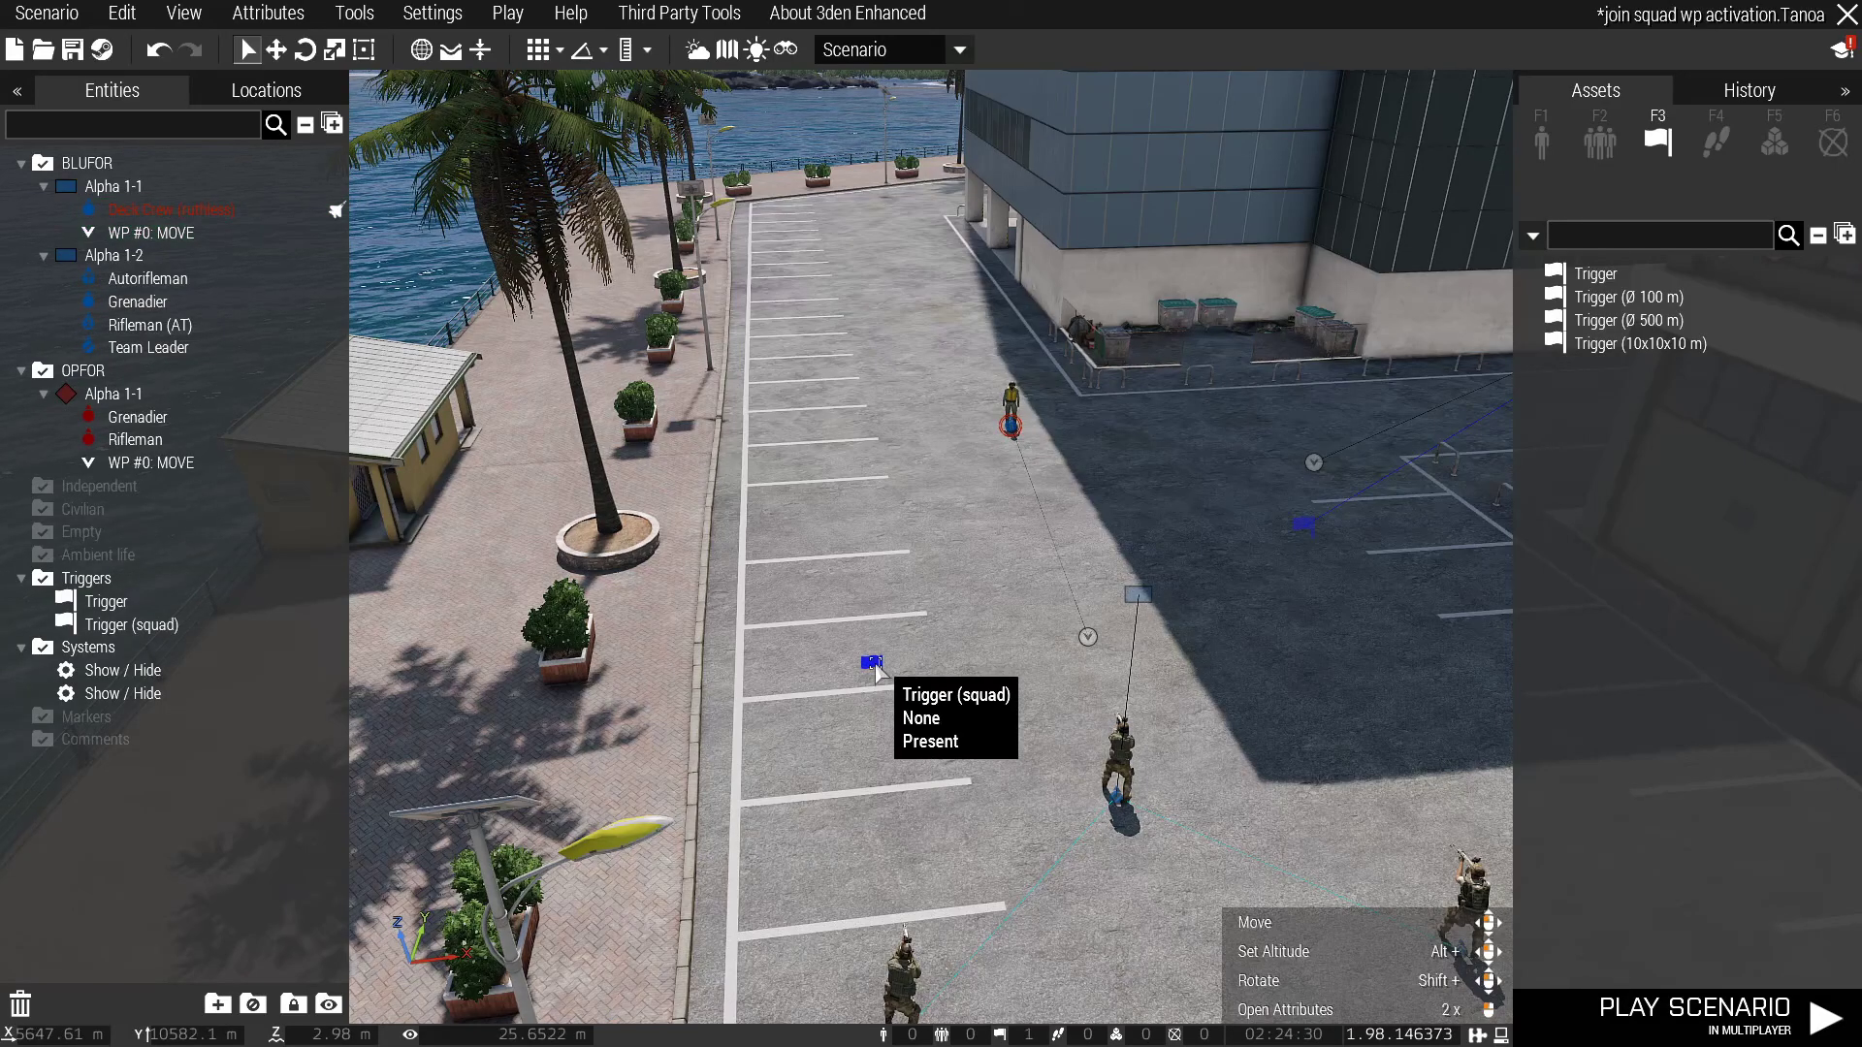
{"action": "double_click", "coordinate": [870, 696]}
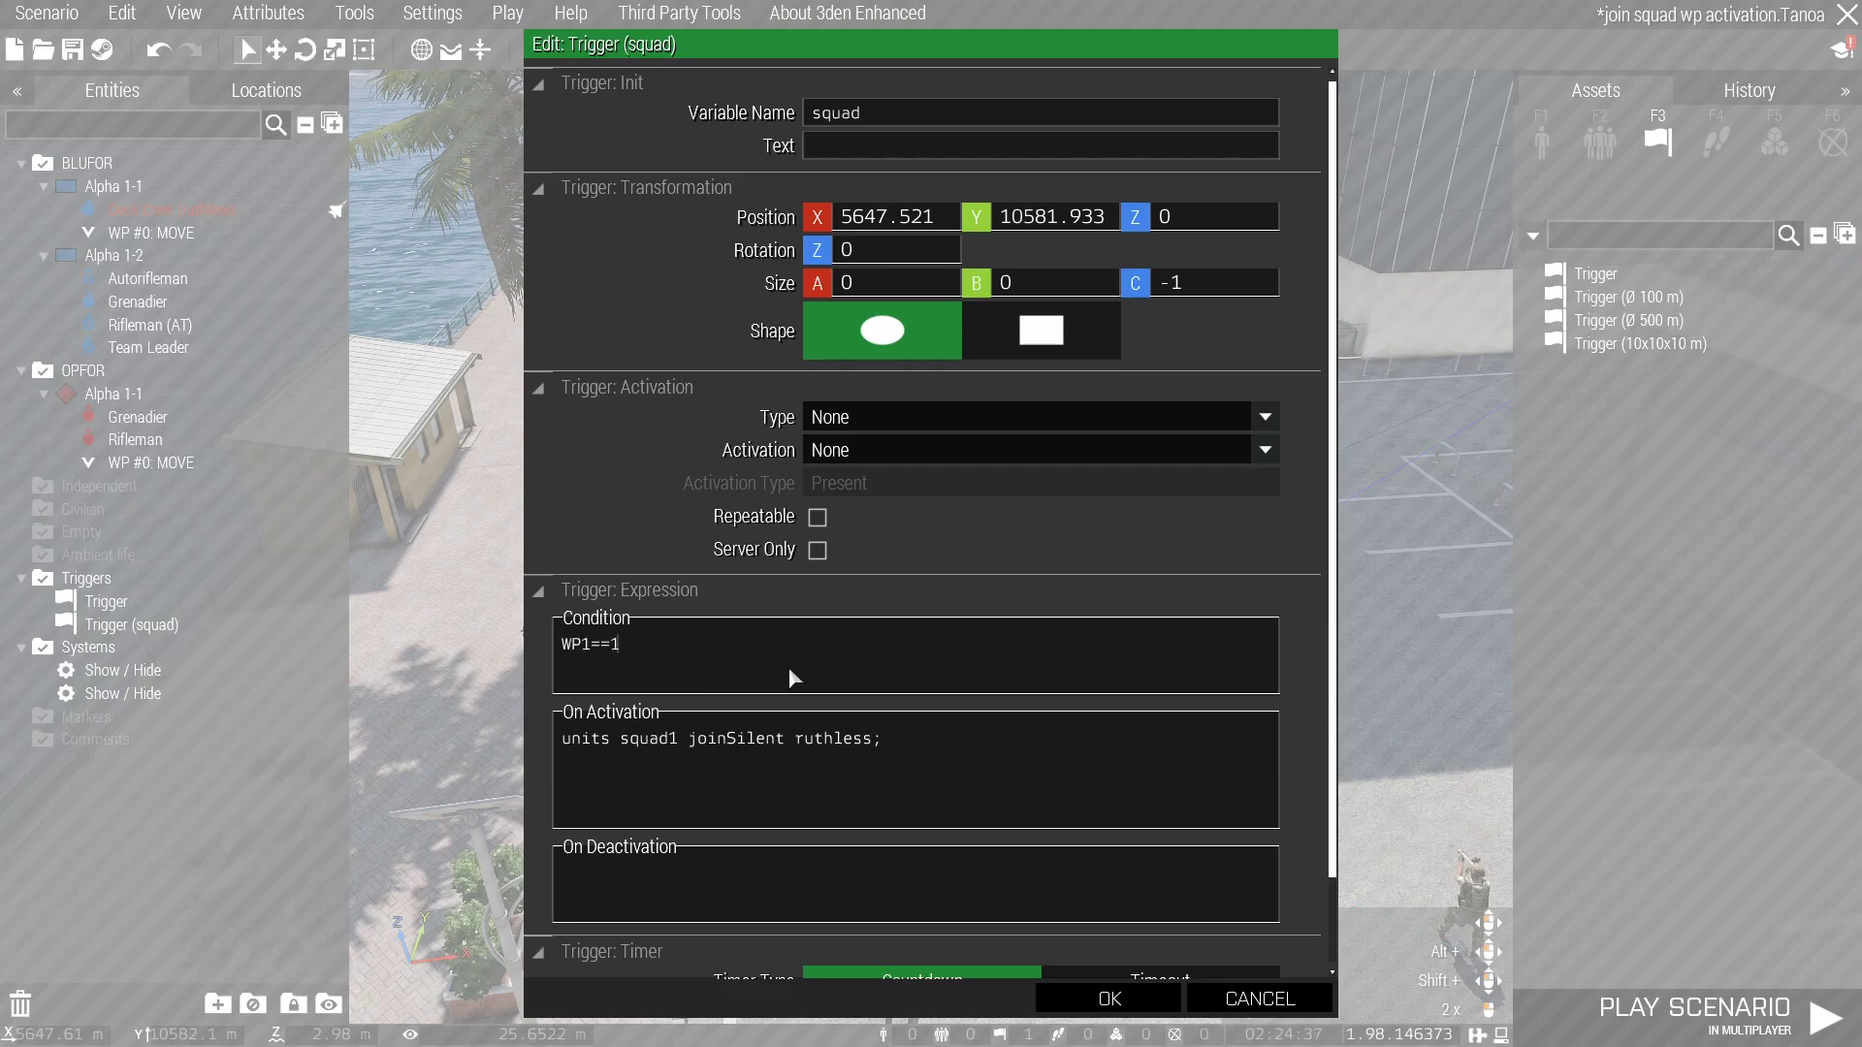
{"action": "key", "text": "Return"}
{"action": "left_click", "coordinate": [995, 731]}
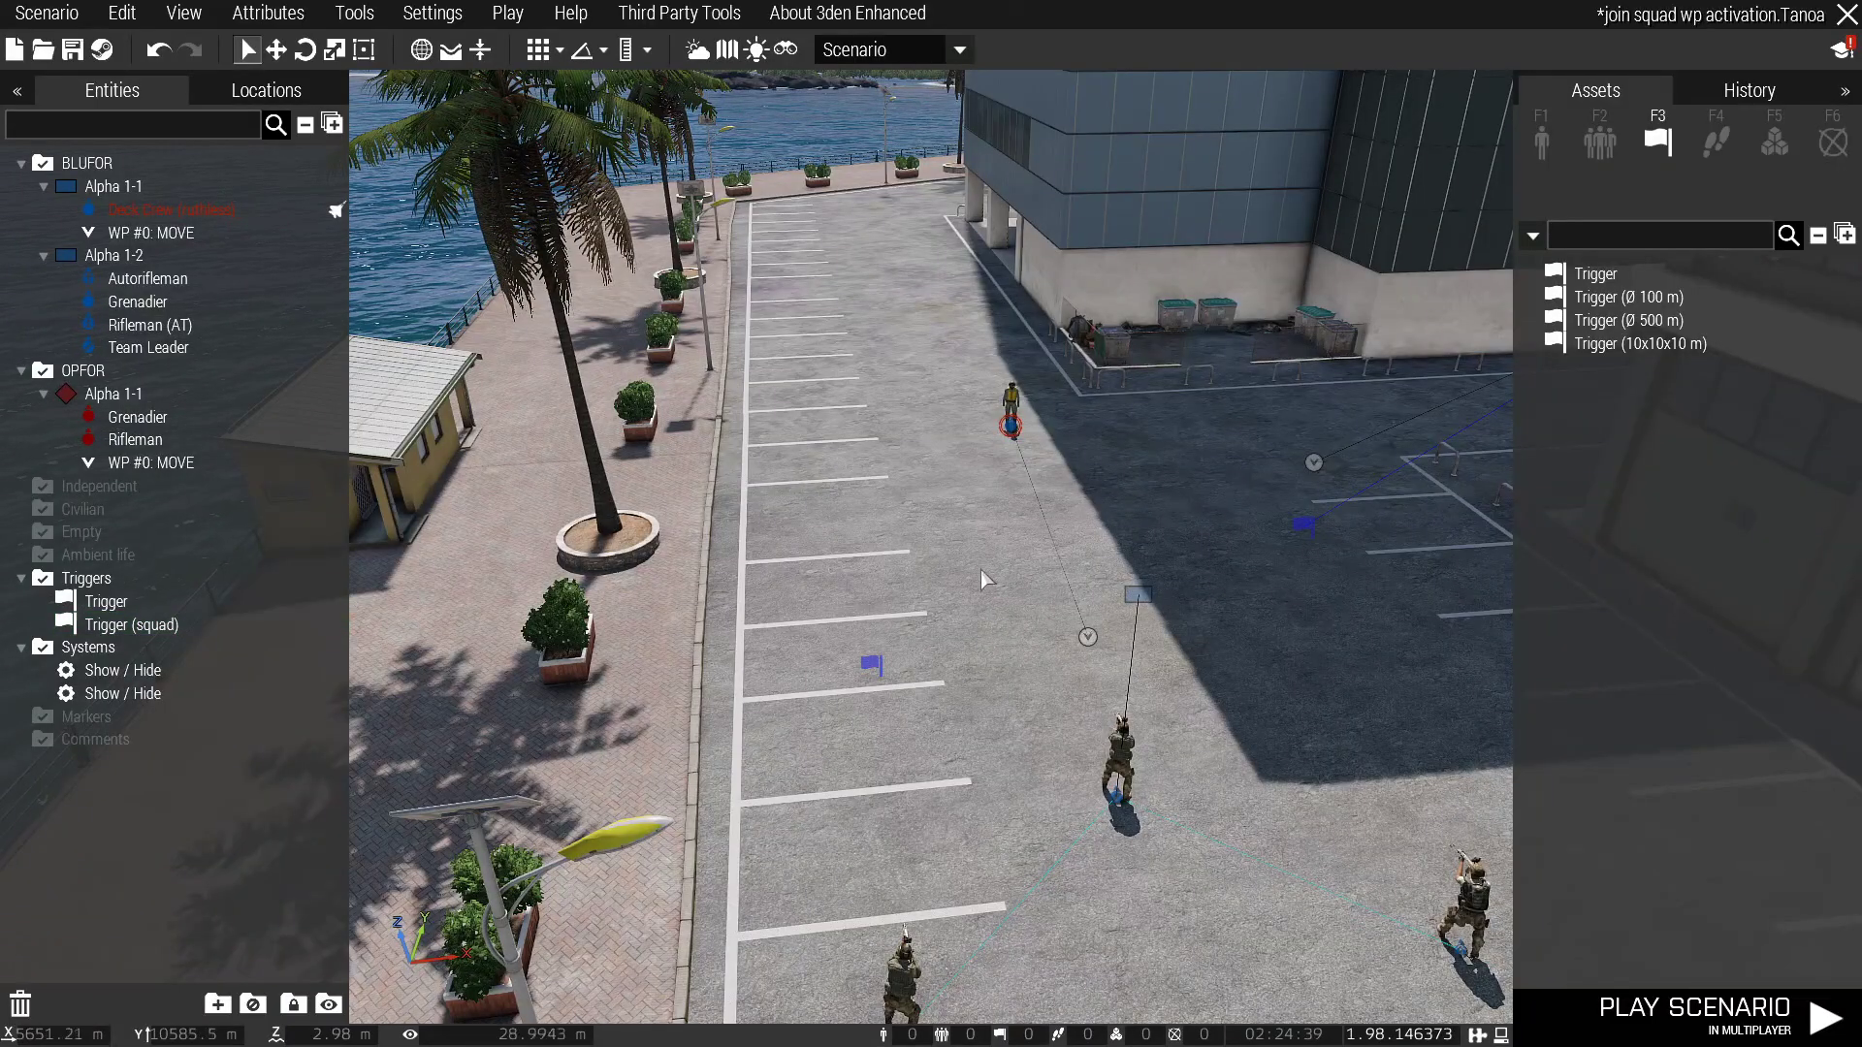
Save the scenario and start a multiplayer preview as the Deck Crew group leader
{"action": "left_click_drag", "start_coordinate": [1005, 432], "coordinate": [971, 417]}
{"action": "left_click", "coordinate": [900, 489]}
{"action": "key", "text": "ctrl+s"}
{"action": "right_click_drag", "start_coordinate": [895, 492], "coordinate": [1067, 567]}
{"action": "key", "text": "s"}
{"action": "left_click", "coordinate": [1692, 1020]}
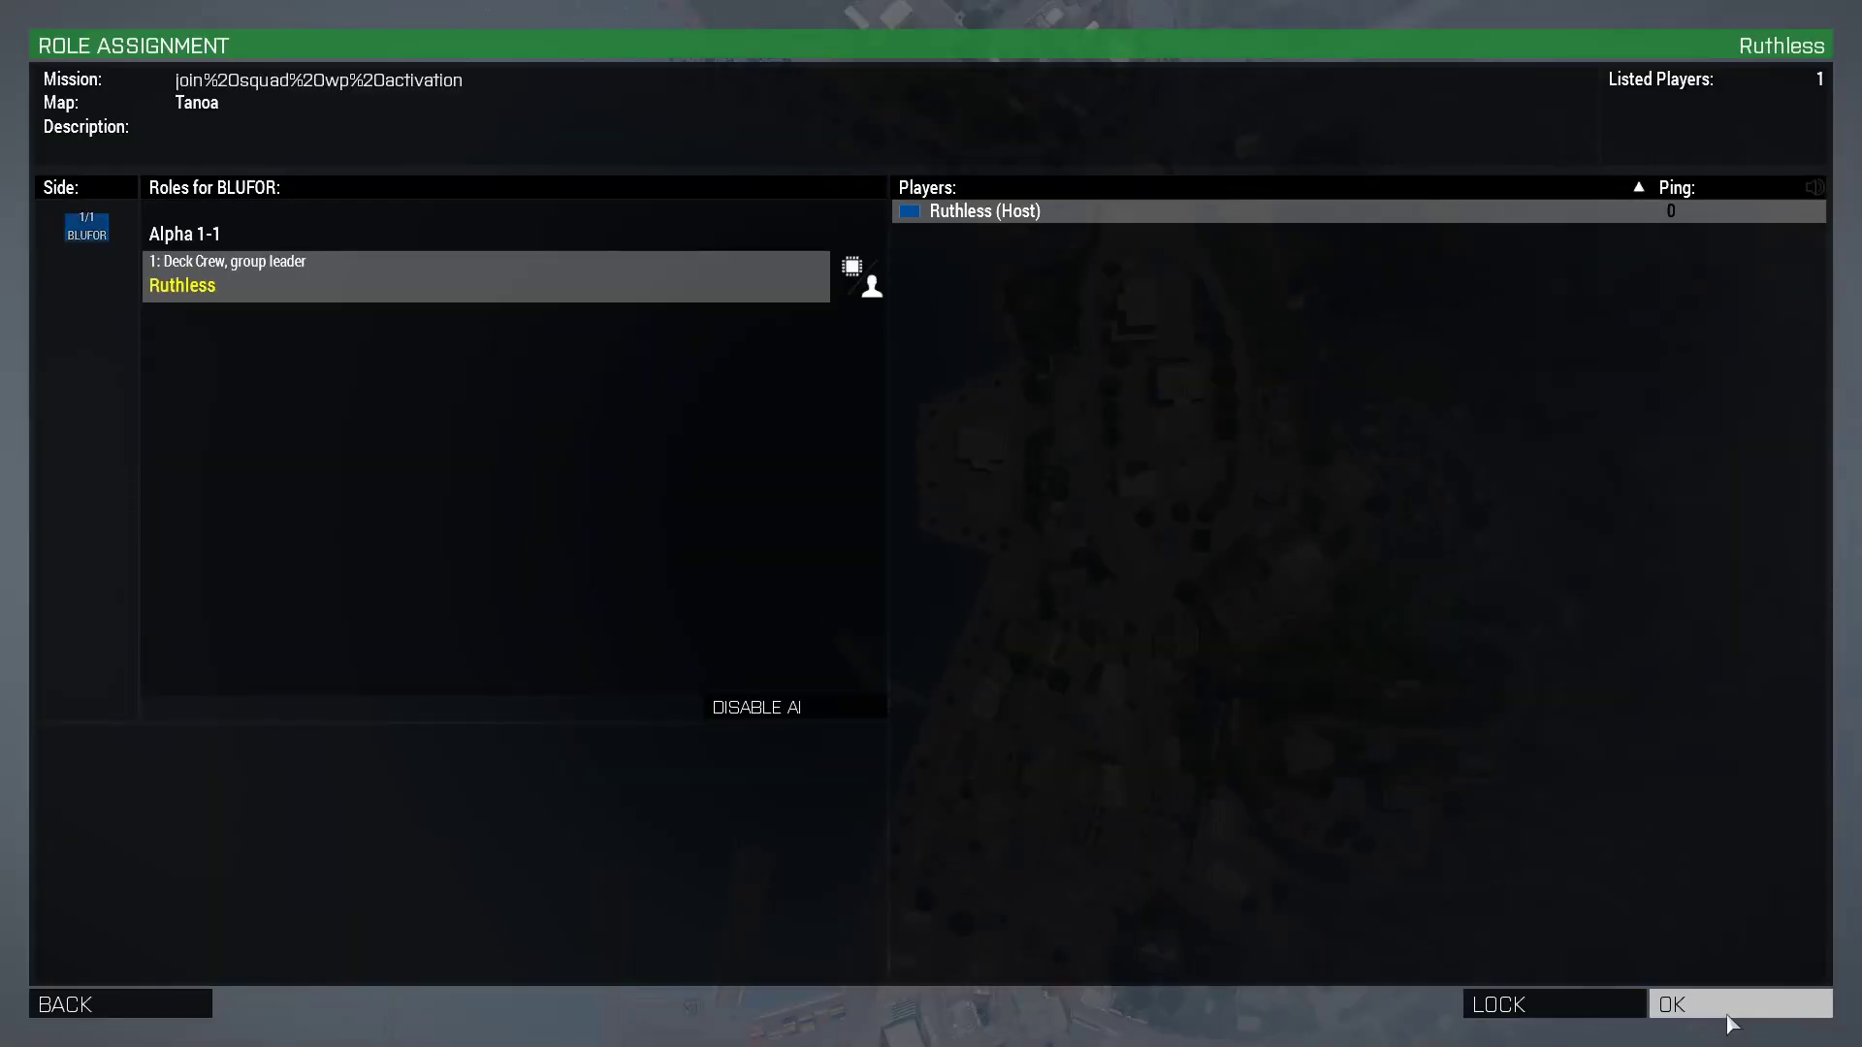
{"action": "left_click", "coordinate": [1729, 1015]}
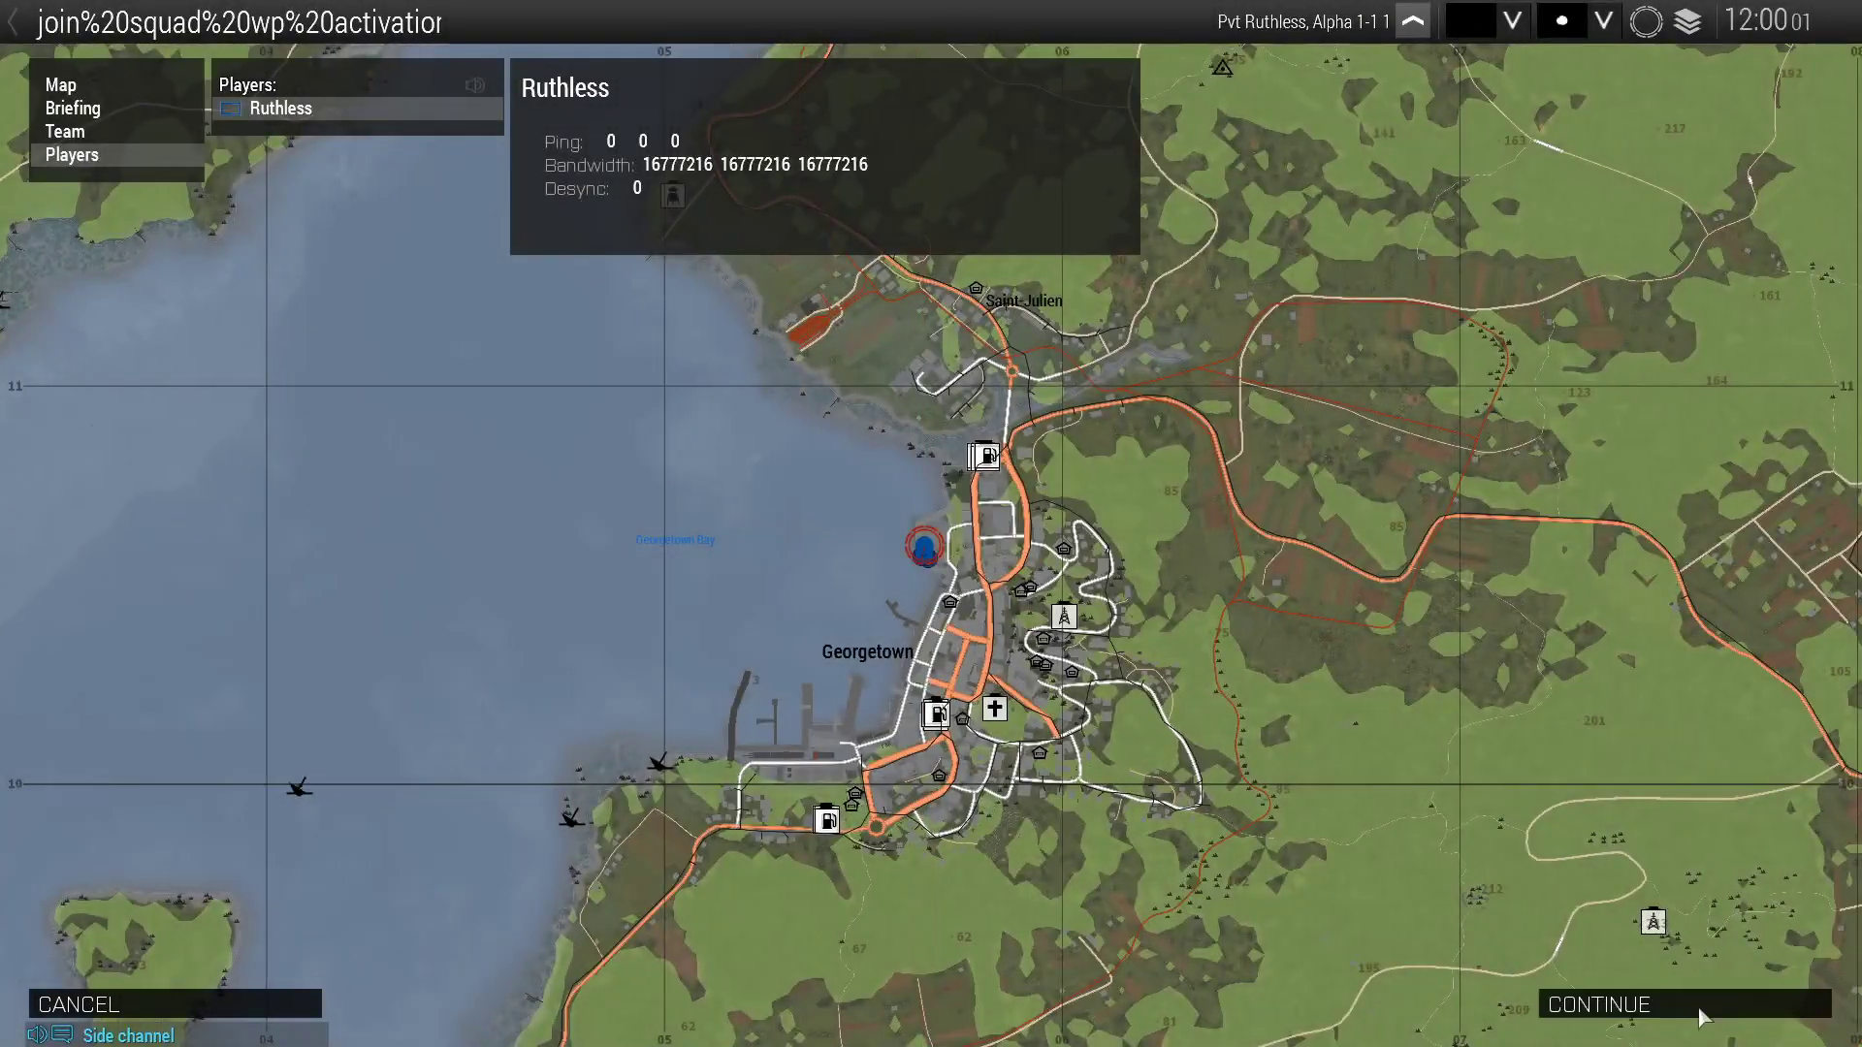
{"action": "left_click", "coordinate": [1699, 1009]}
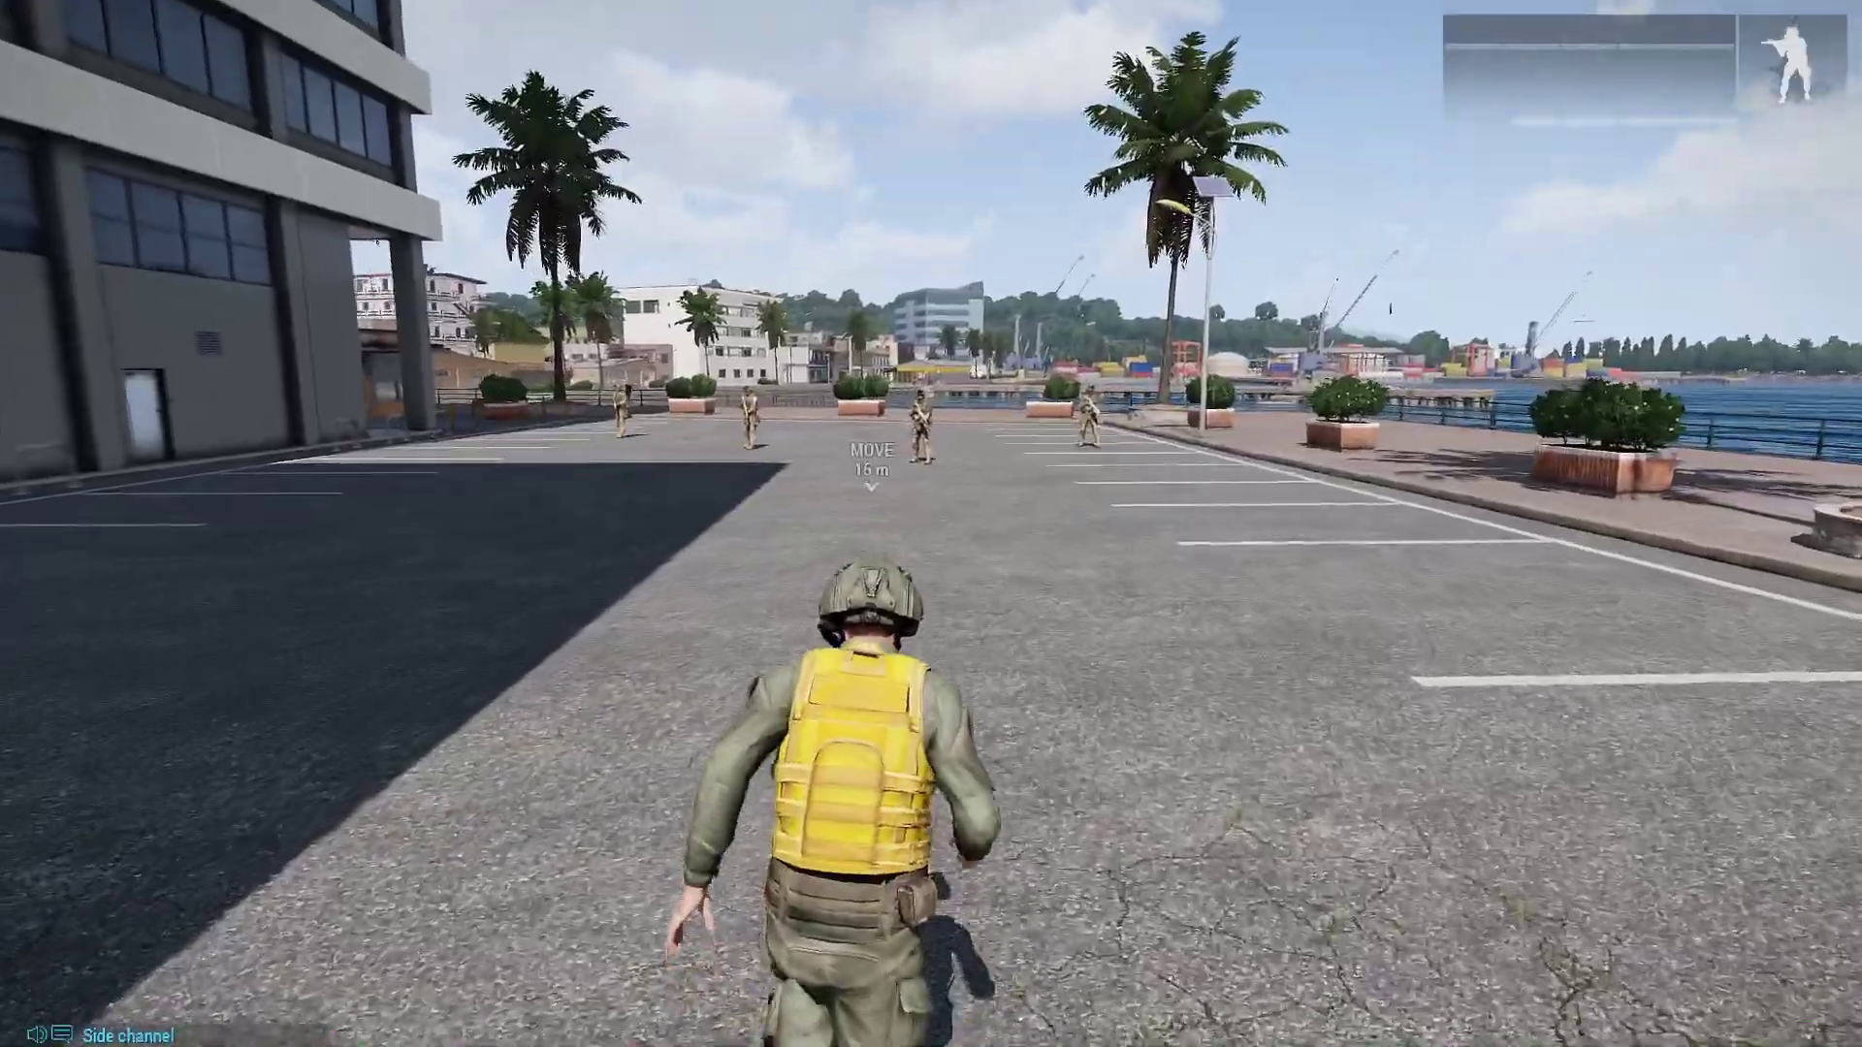
Walk the player onto the MOVE waypoint to test whether the fire team joins, and abort the mission
{"action": "key", "text": "w"}
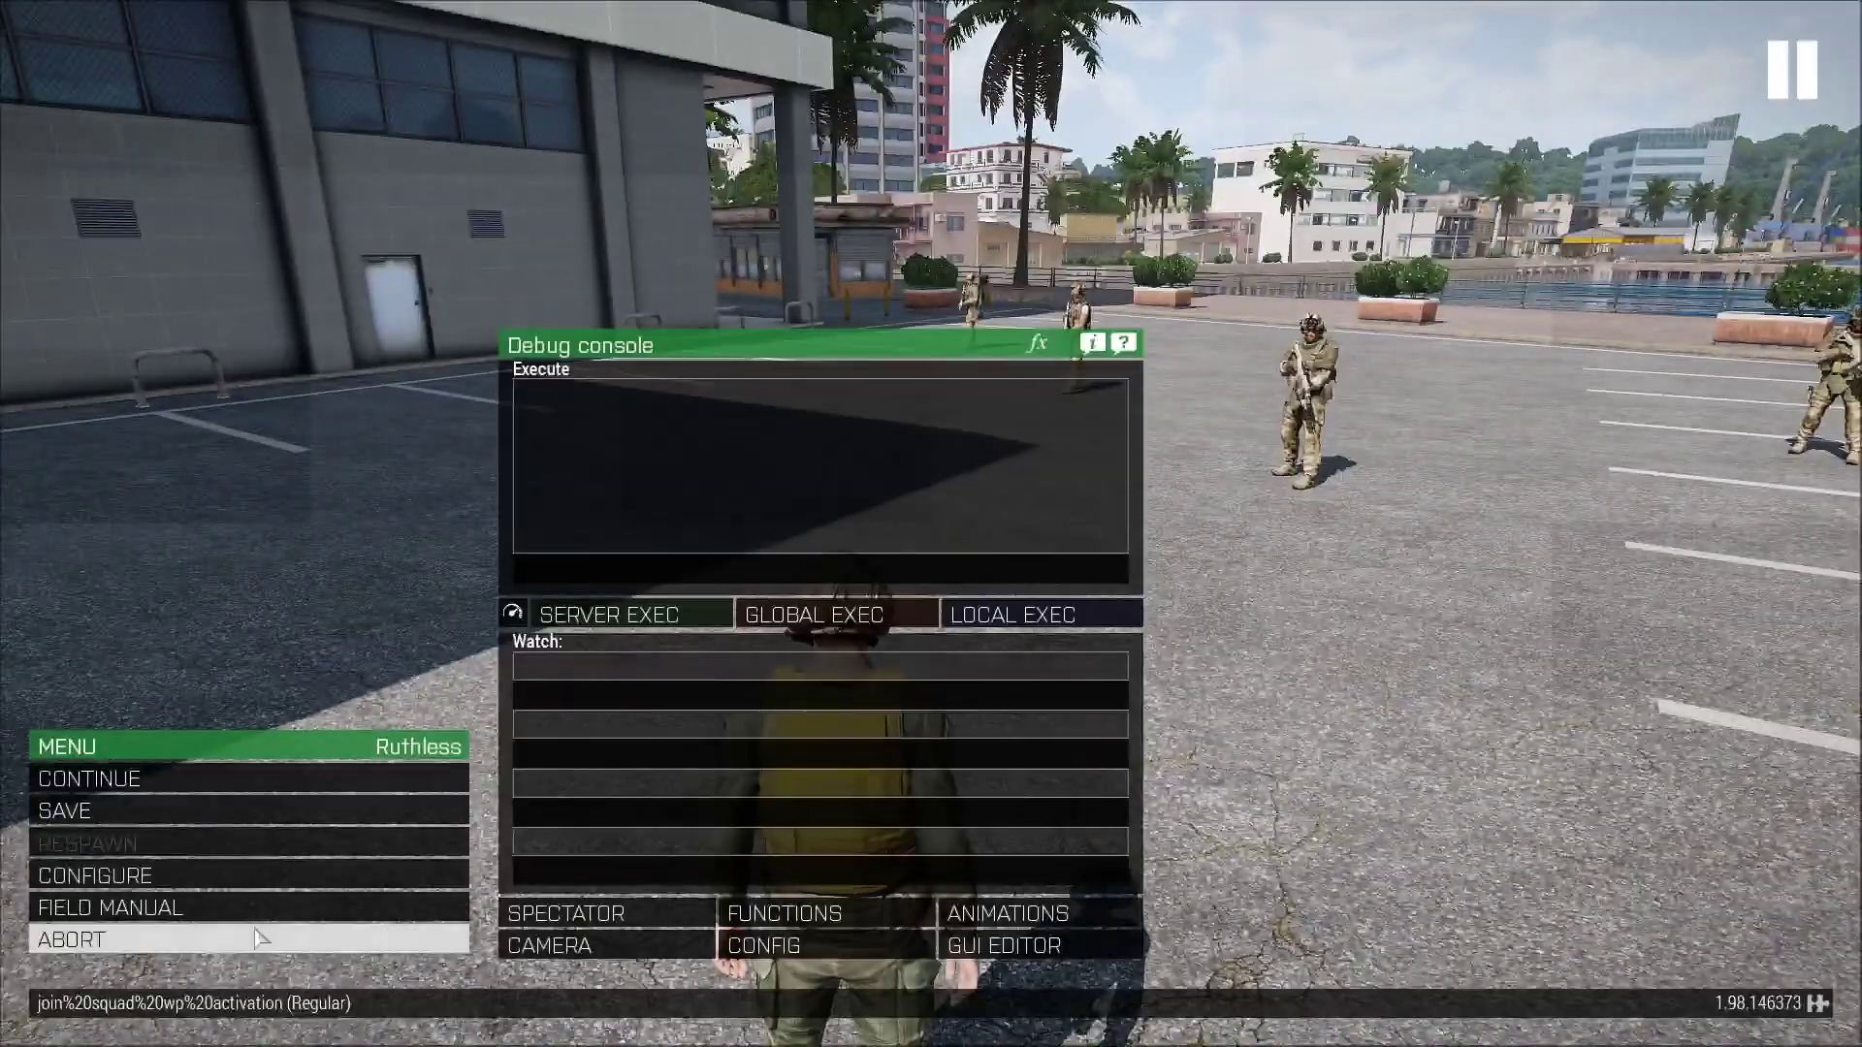
{"action": "left_click", "coordinate": [260, 938]}
{"action": "left_click", "coordinate": [719, 490]}
{"action": "left_click", "coordinate": [1406, 844]}
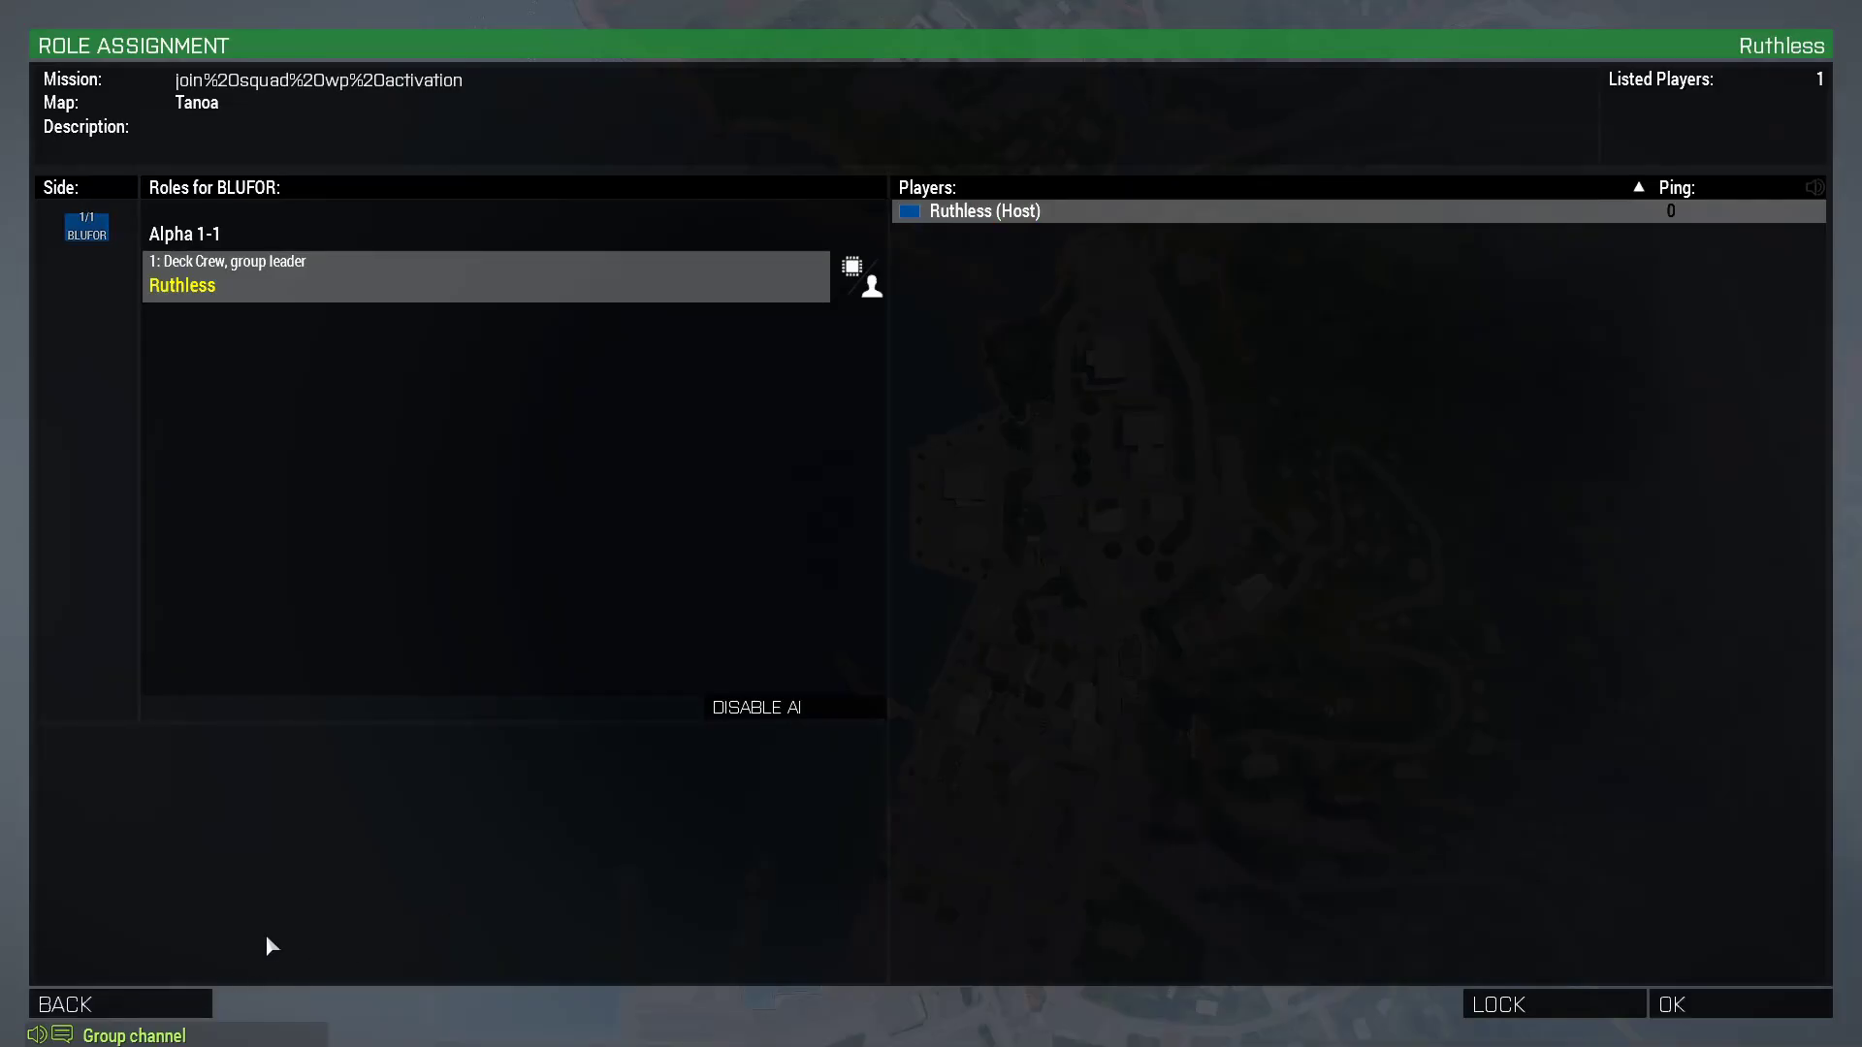
Correct the variable in the Deck Crew waypoint's On Activation expression to match the squad trigger's condition, and save the scenario
{"action": "key", "text": "Escape"}
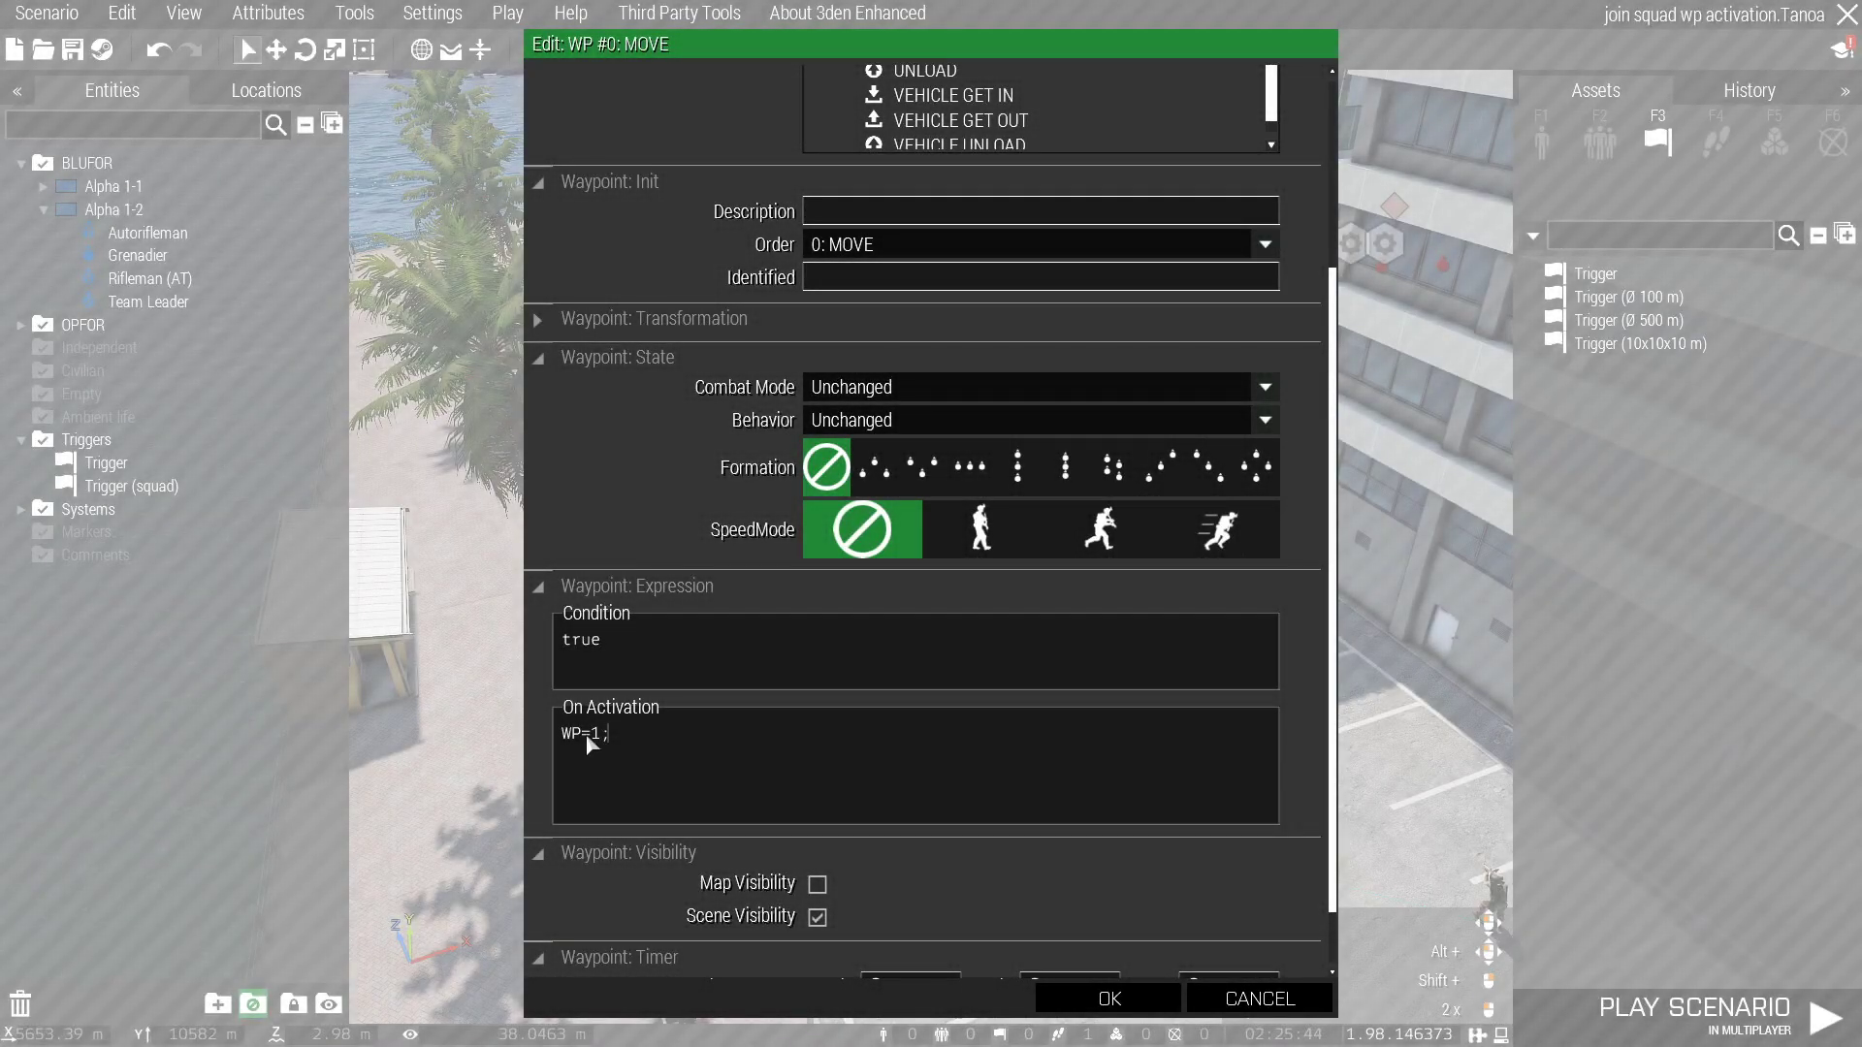
{"action": "left_click", "coordinate": [1109, 999]}
{"action": "key", "text": "ctrl+s"}
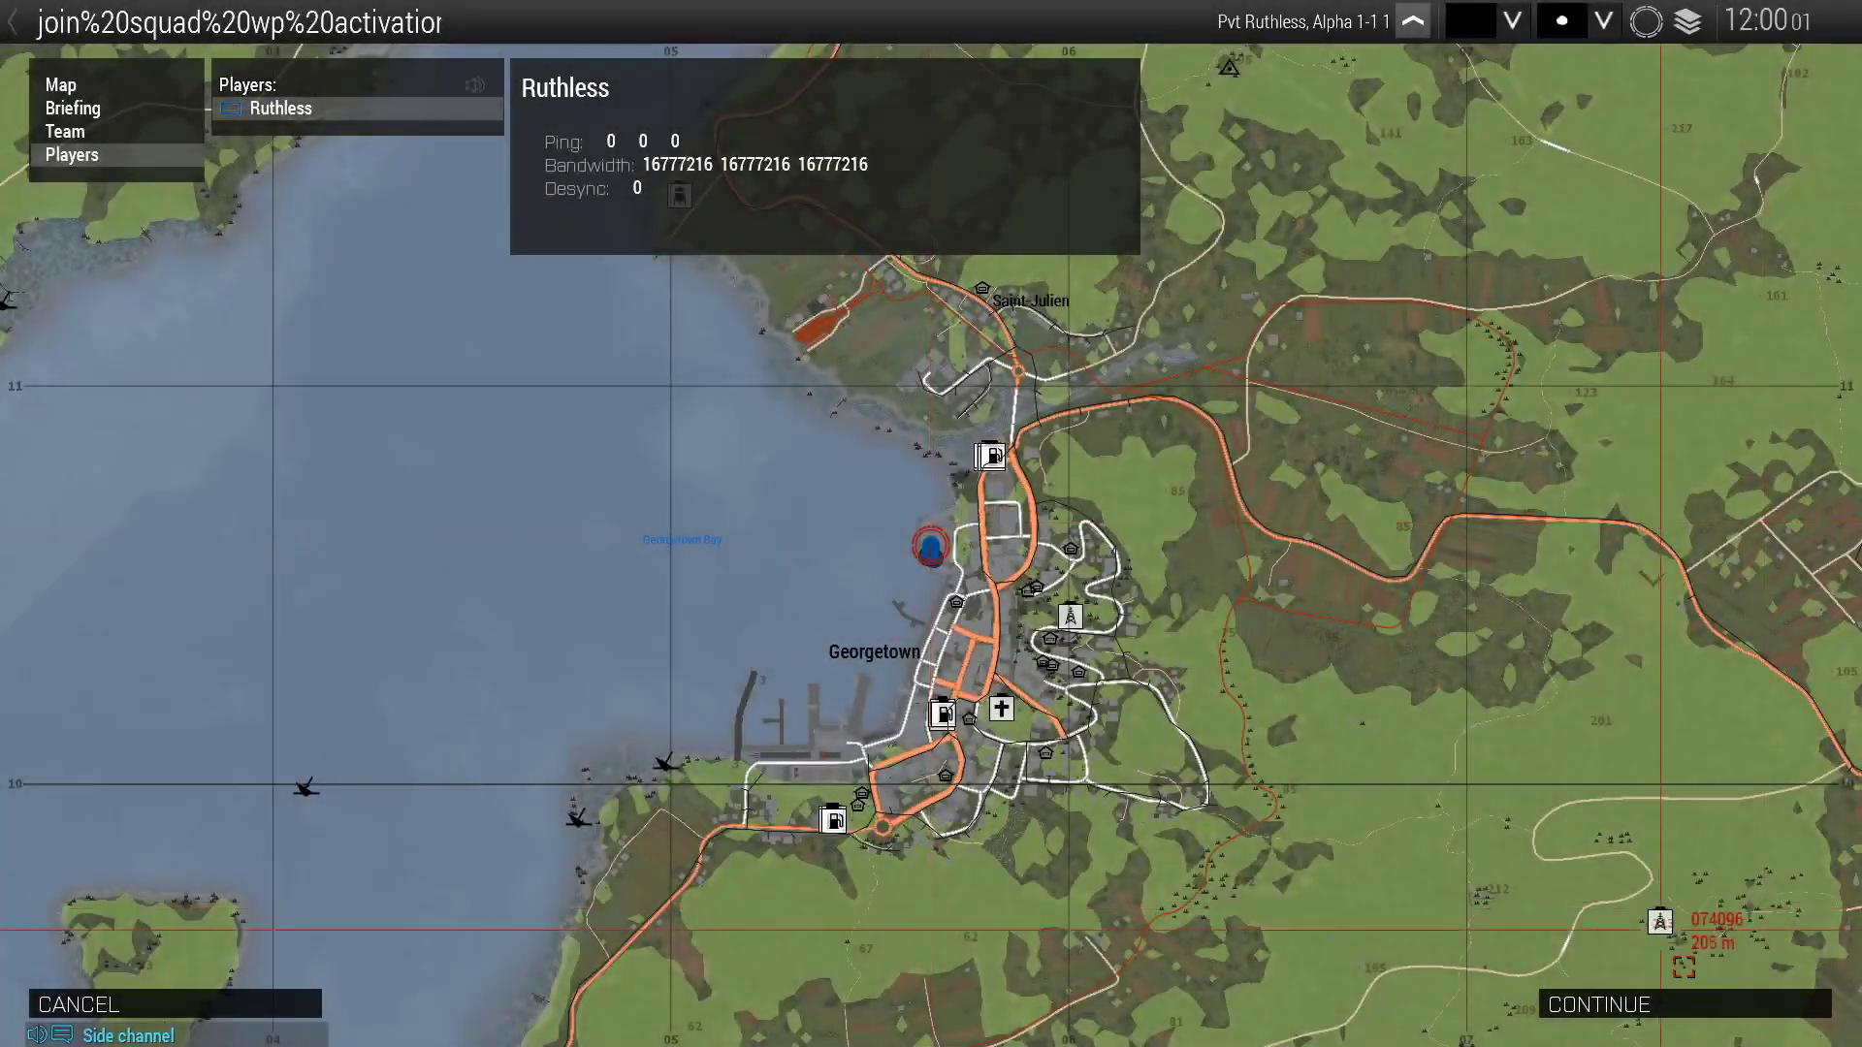
Preview the scenario again and run the player to the MOVE waypoint in front of the fire team
{"action": "left_click", "coordinate": [1649, 1005]}
{"action": "key", "text": "KP_Enter"}
{"action": "key", "text": "w"}
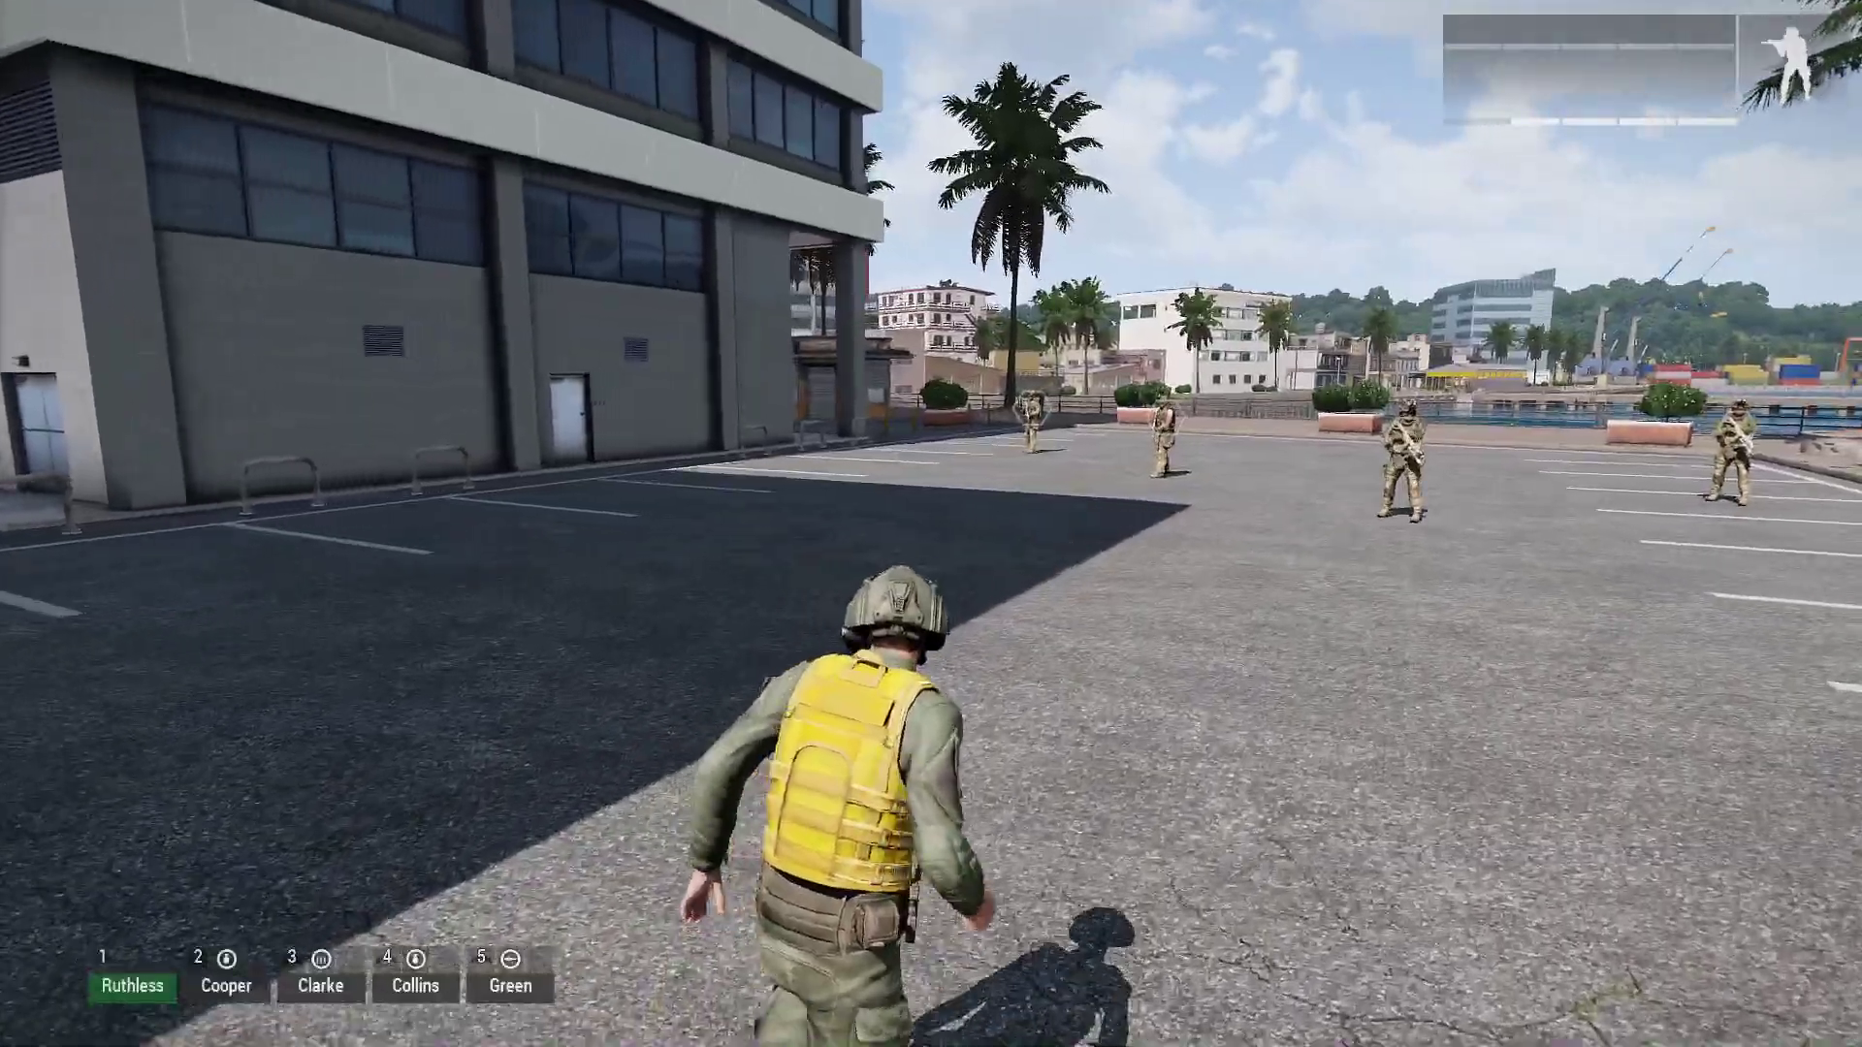
{"action": "mouse_move", "coordinate": [931, 523]}
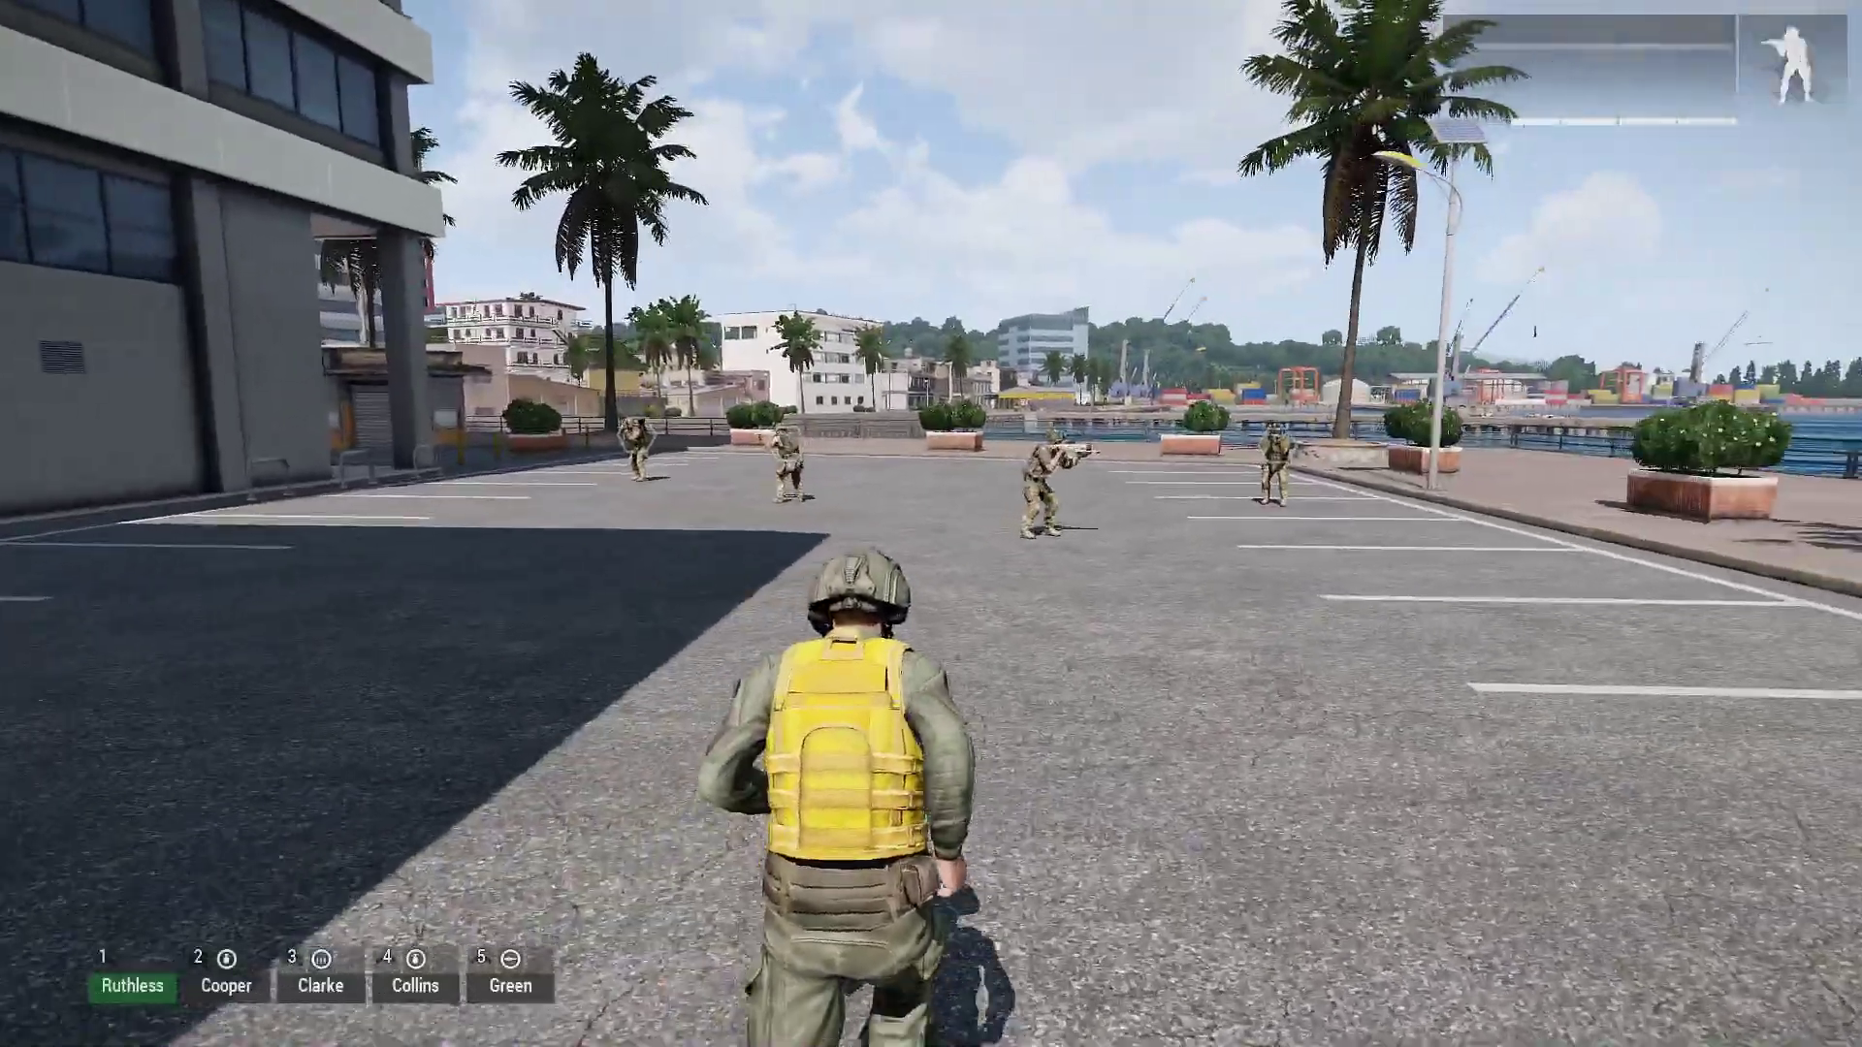
Order the whole squad to move into the shaded car park and watch it engage the sentry group
{"action": "key", "text": "grave"}
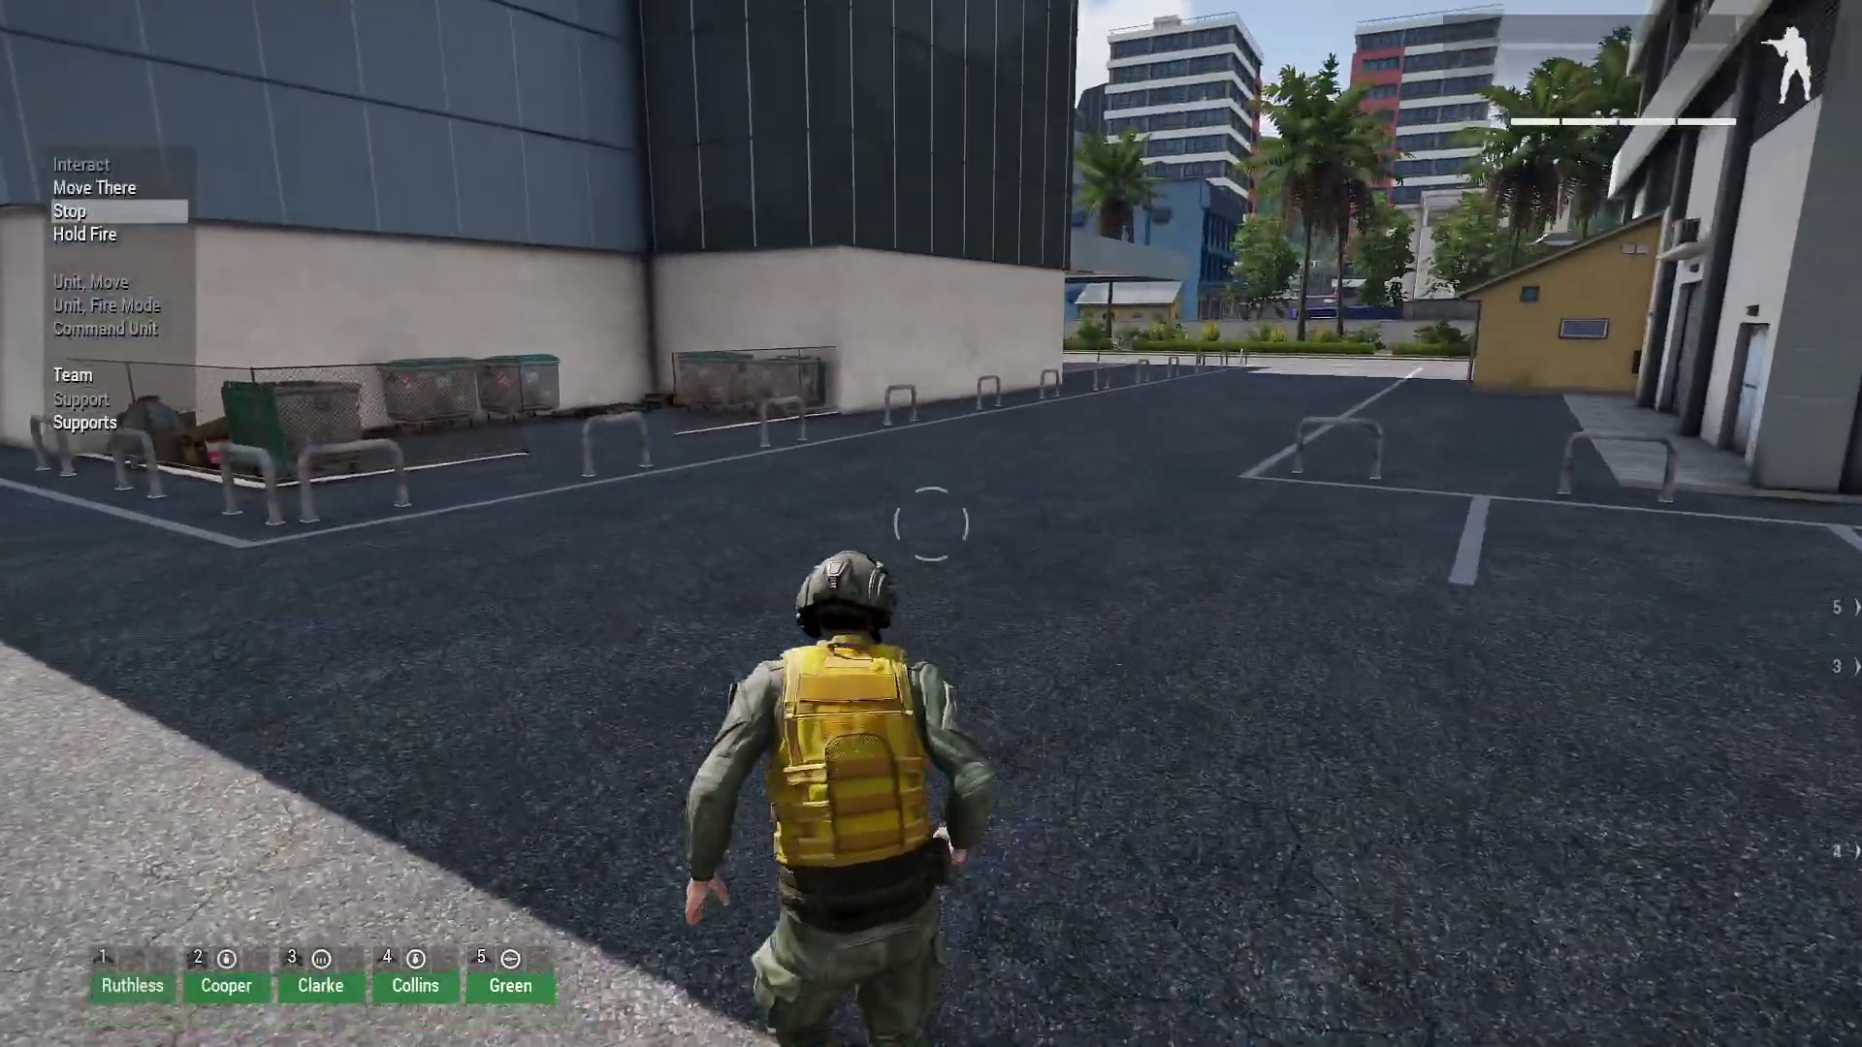
{"action": "scroll", "coordinate": [931, 524], "scroll_direction": "up", "scroll_amount": 1}
{"action": "key", "text": "space"}
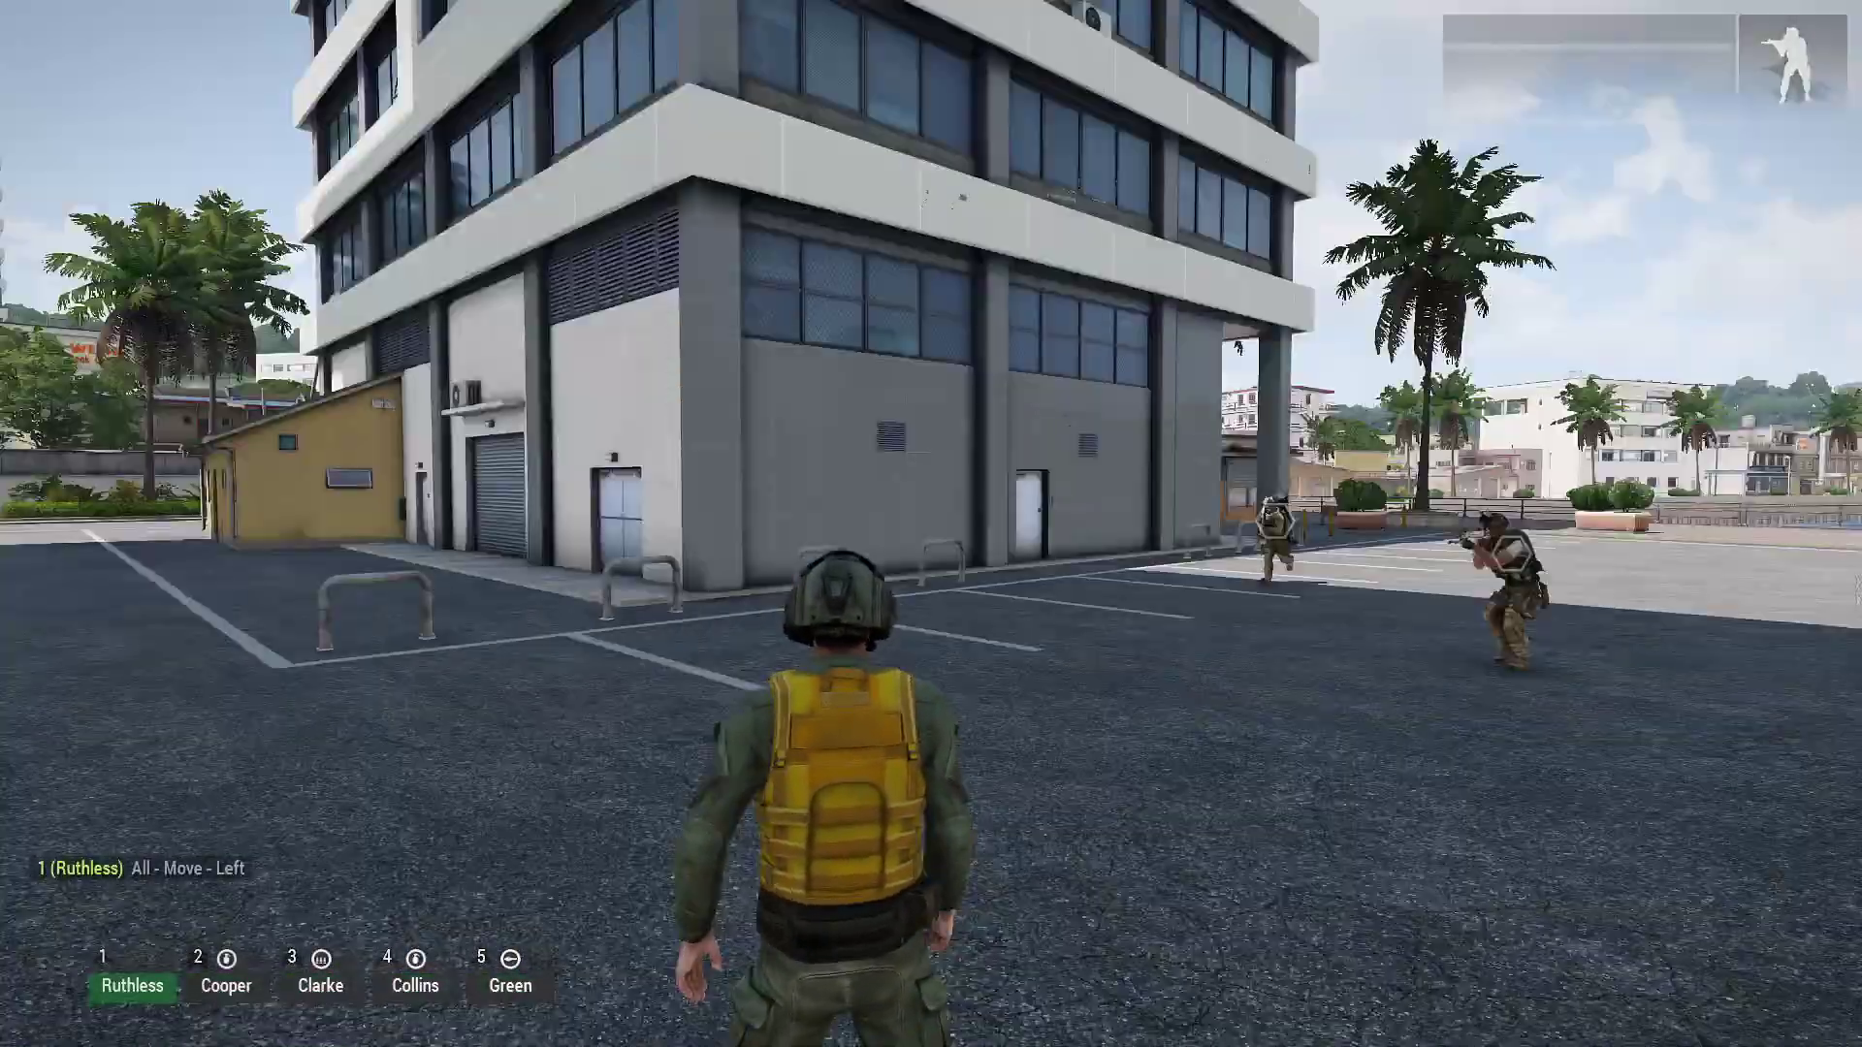
{"action": "key", "text": "w"}
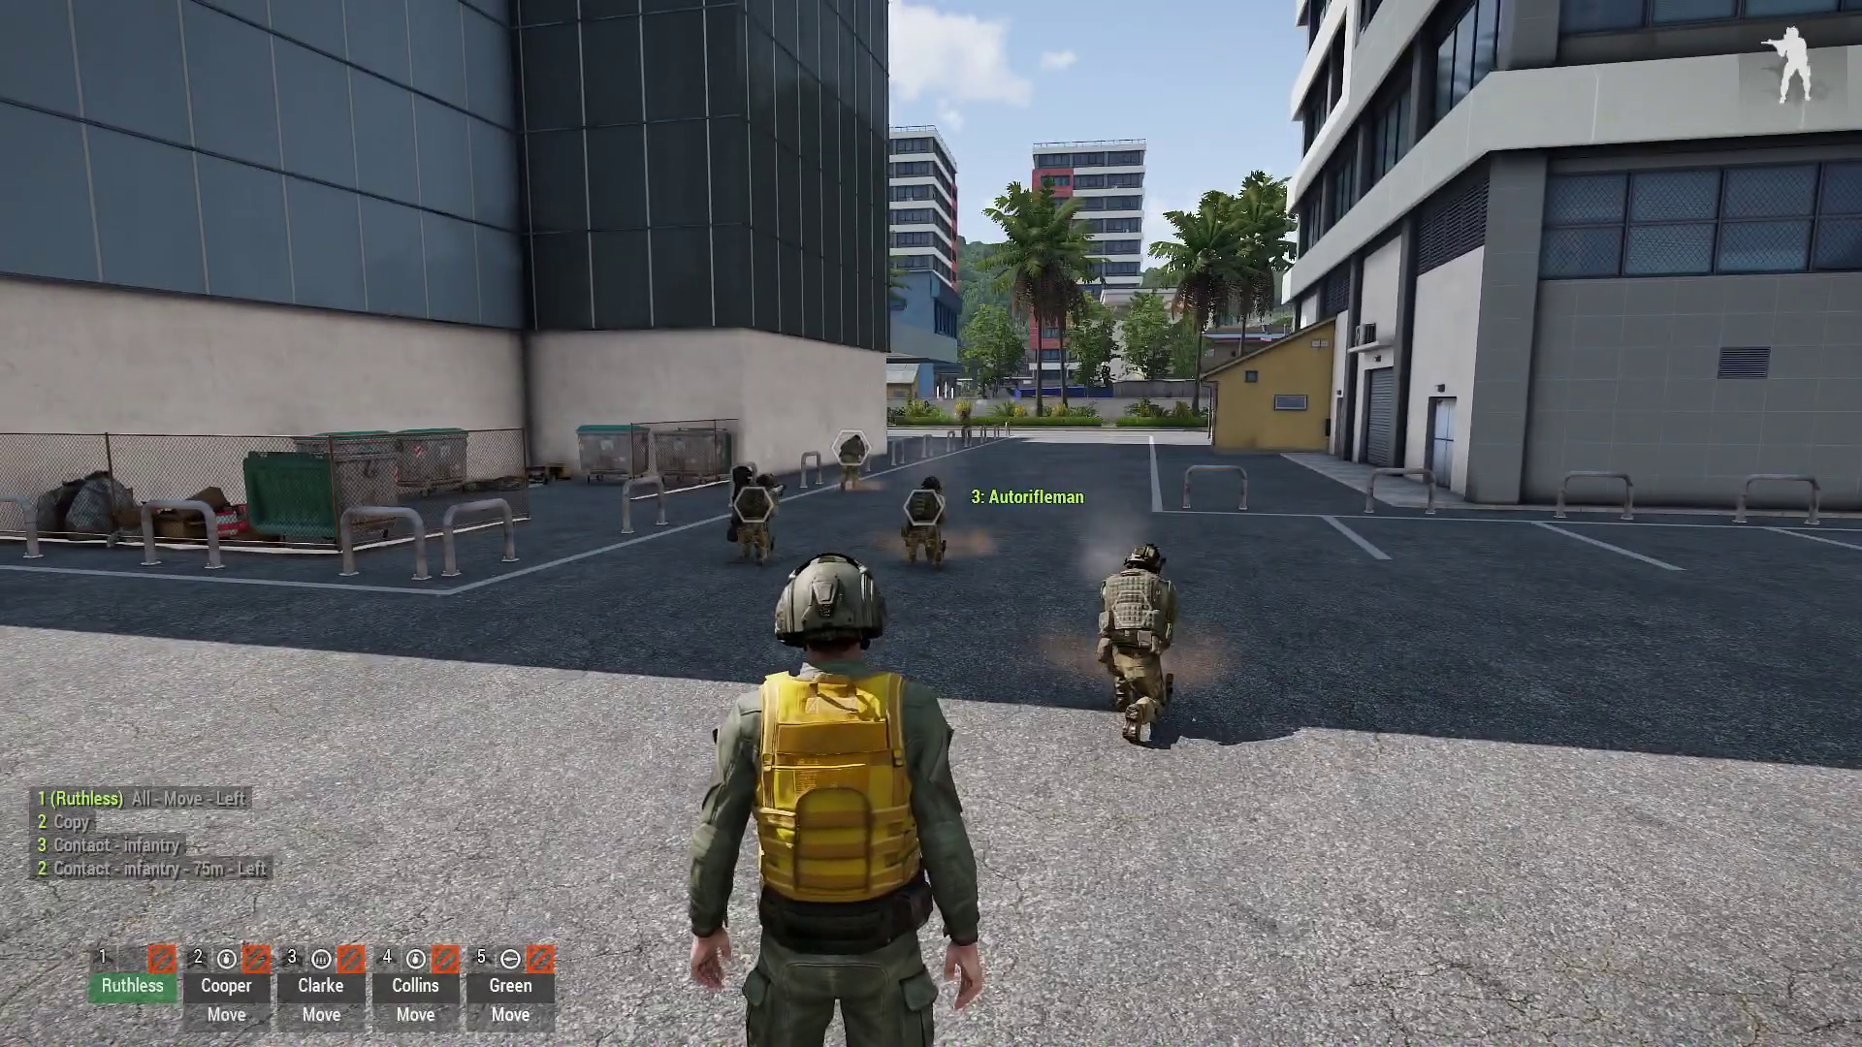
{"action": "key", "text": "w"}
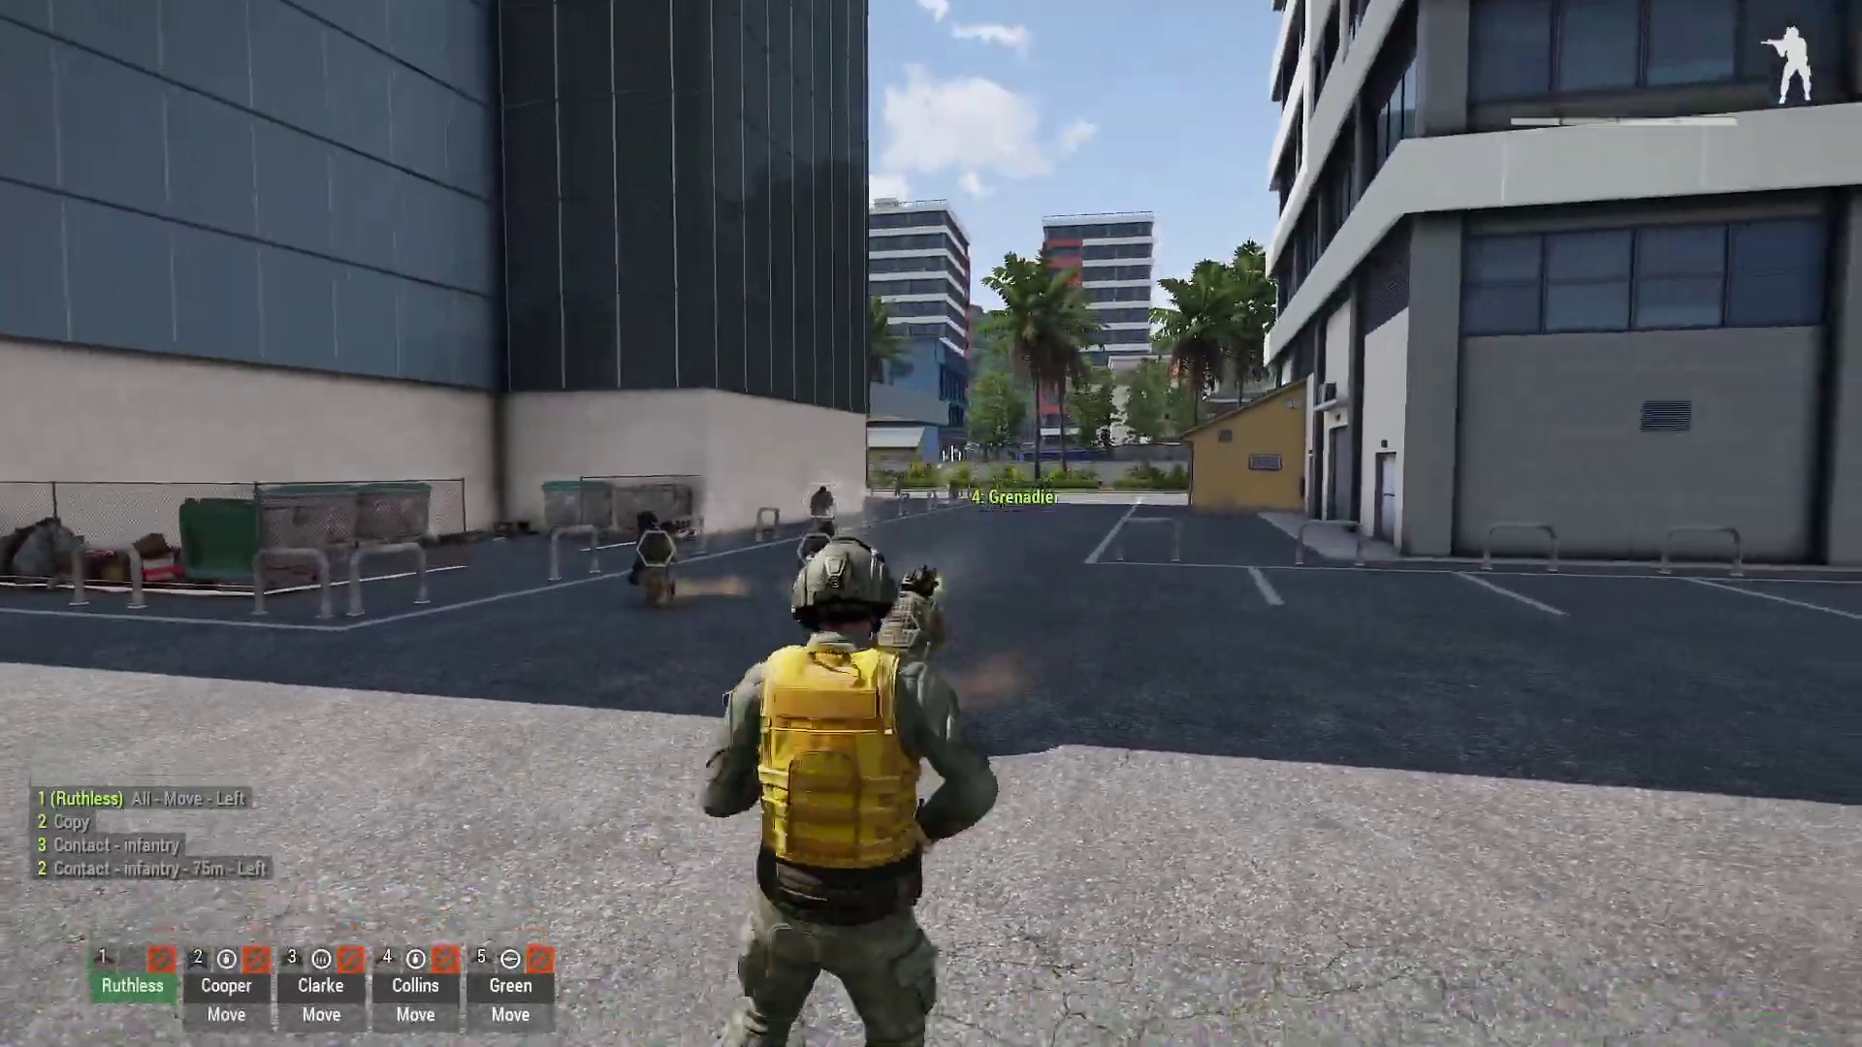
{"action": "key", "text": "KP_Add"}
{"action": "key", "text": "s"}
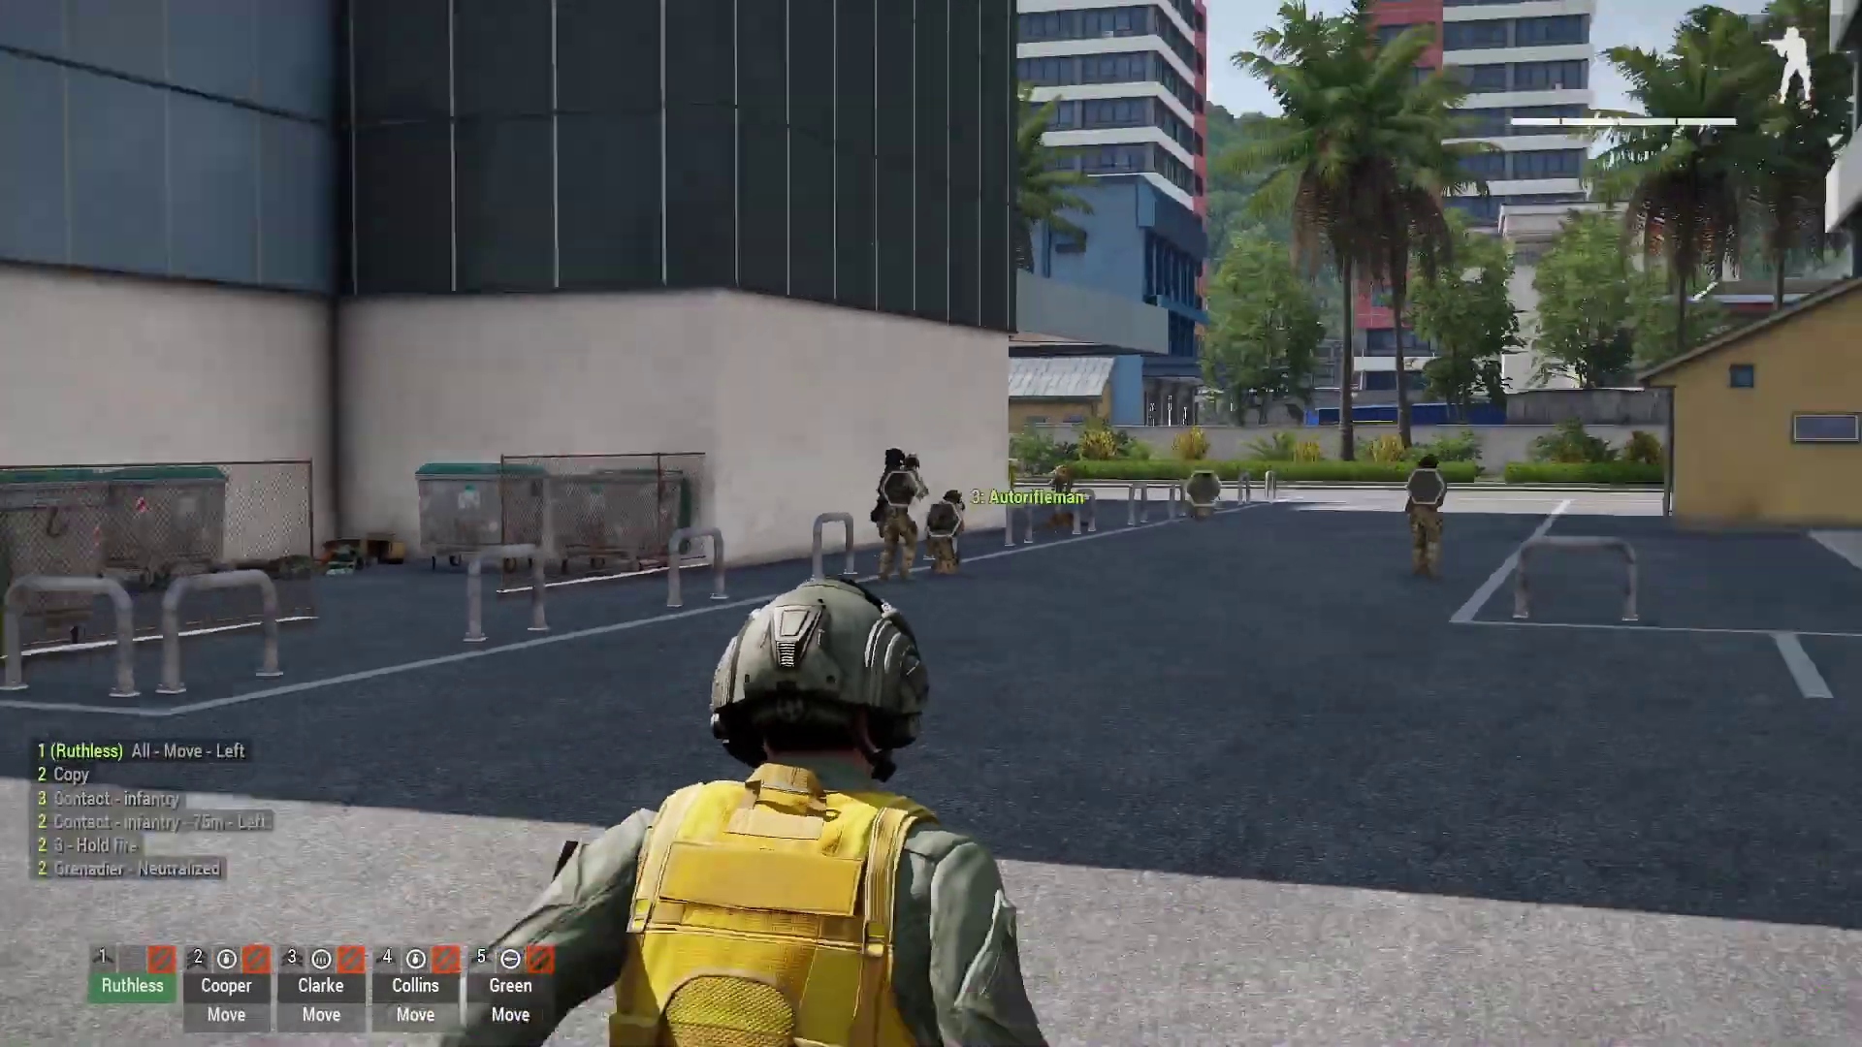
Abort the mission and restart the preview with the Deck Crew role
{"action": "key", "text": "Escape"}
{"action": "left_click", "coordinate": [194, 935]}
{"action": "left_click", "coordinate": [678, 491]}
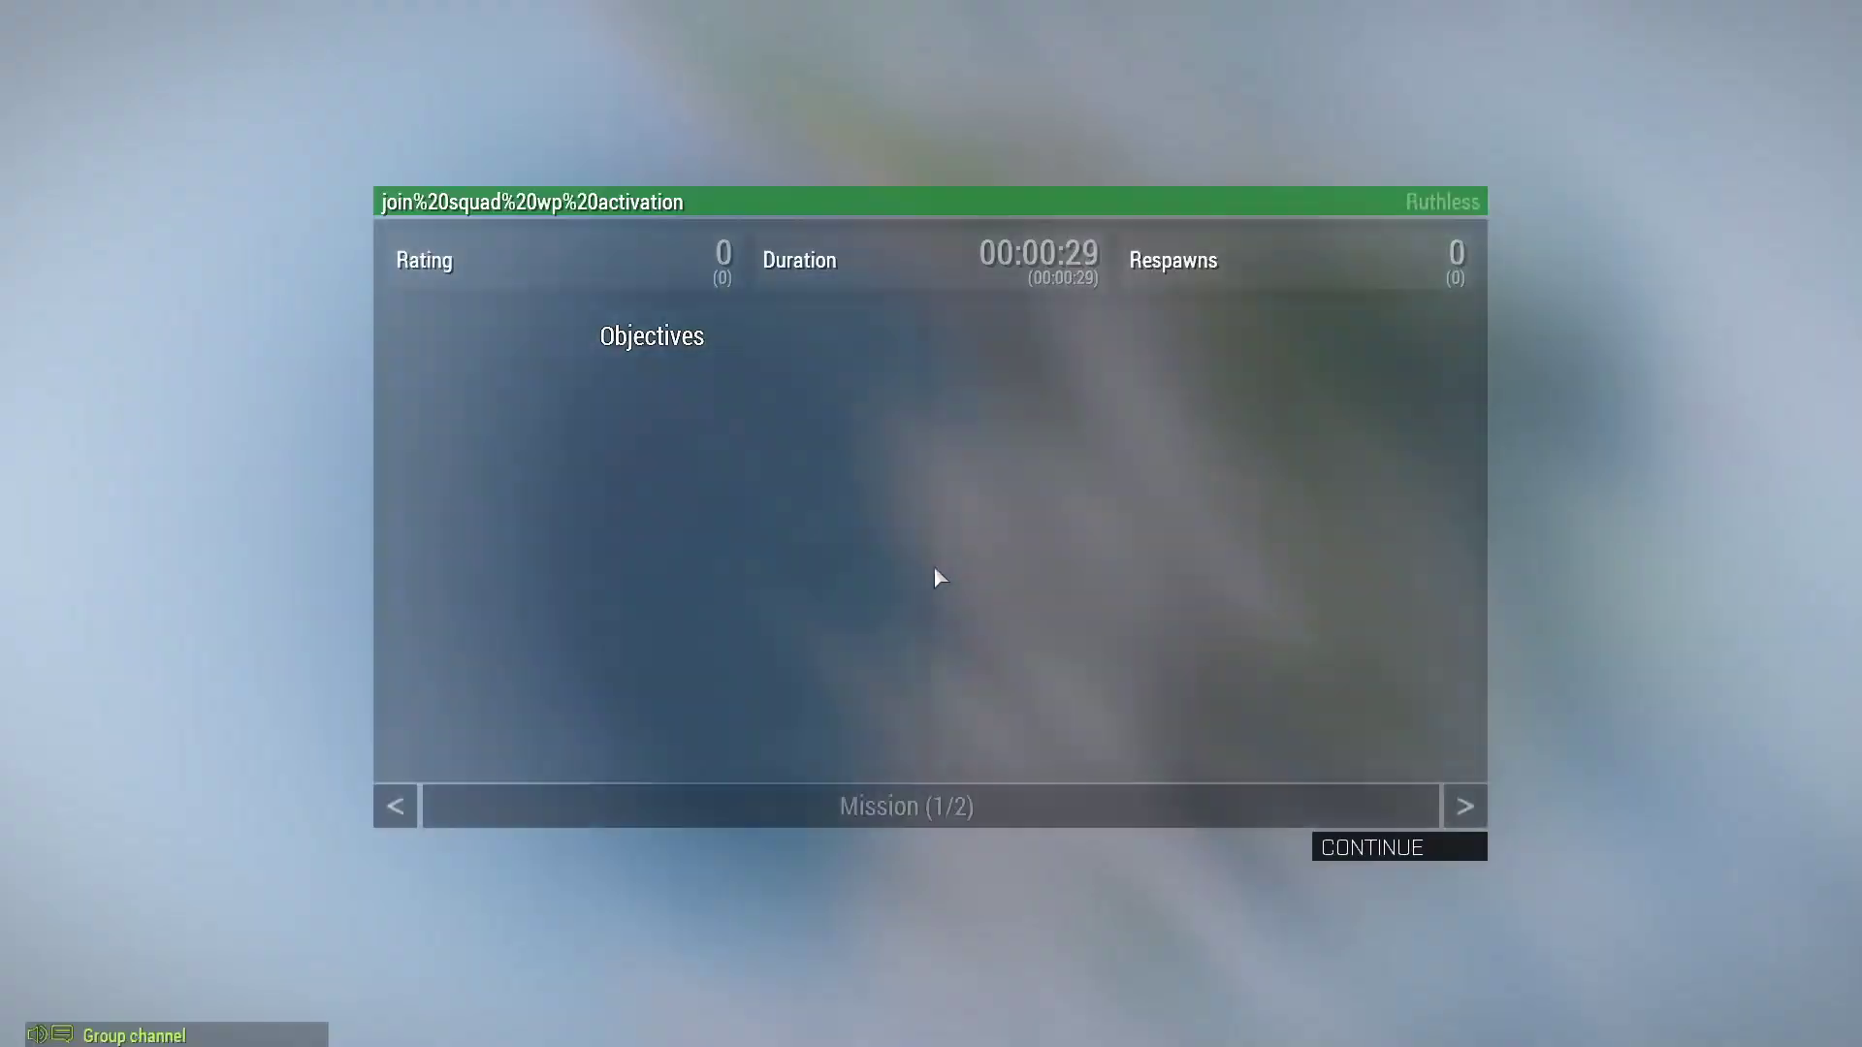
{"action": "left_click", "coordinate": [1384, 850]}
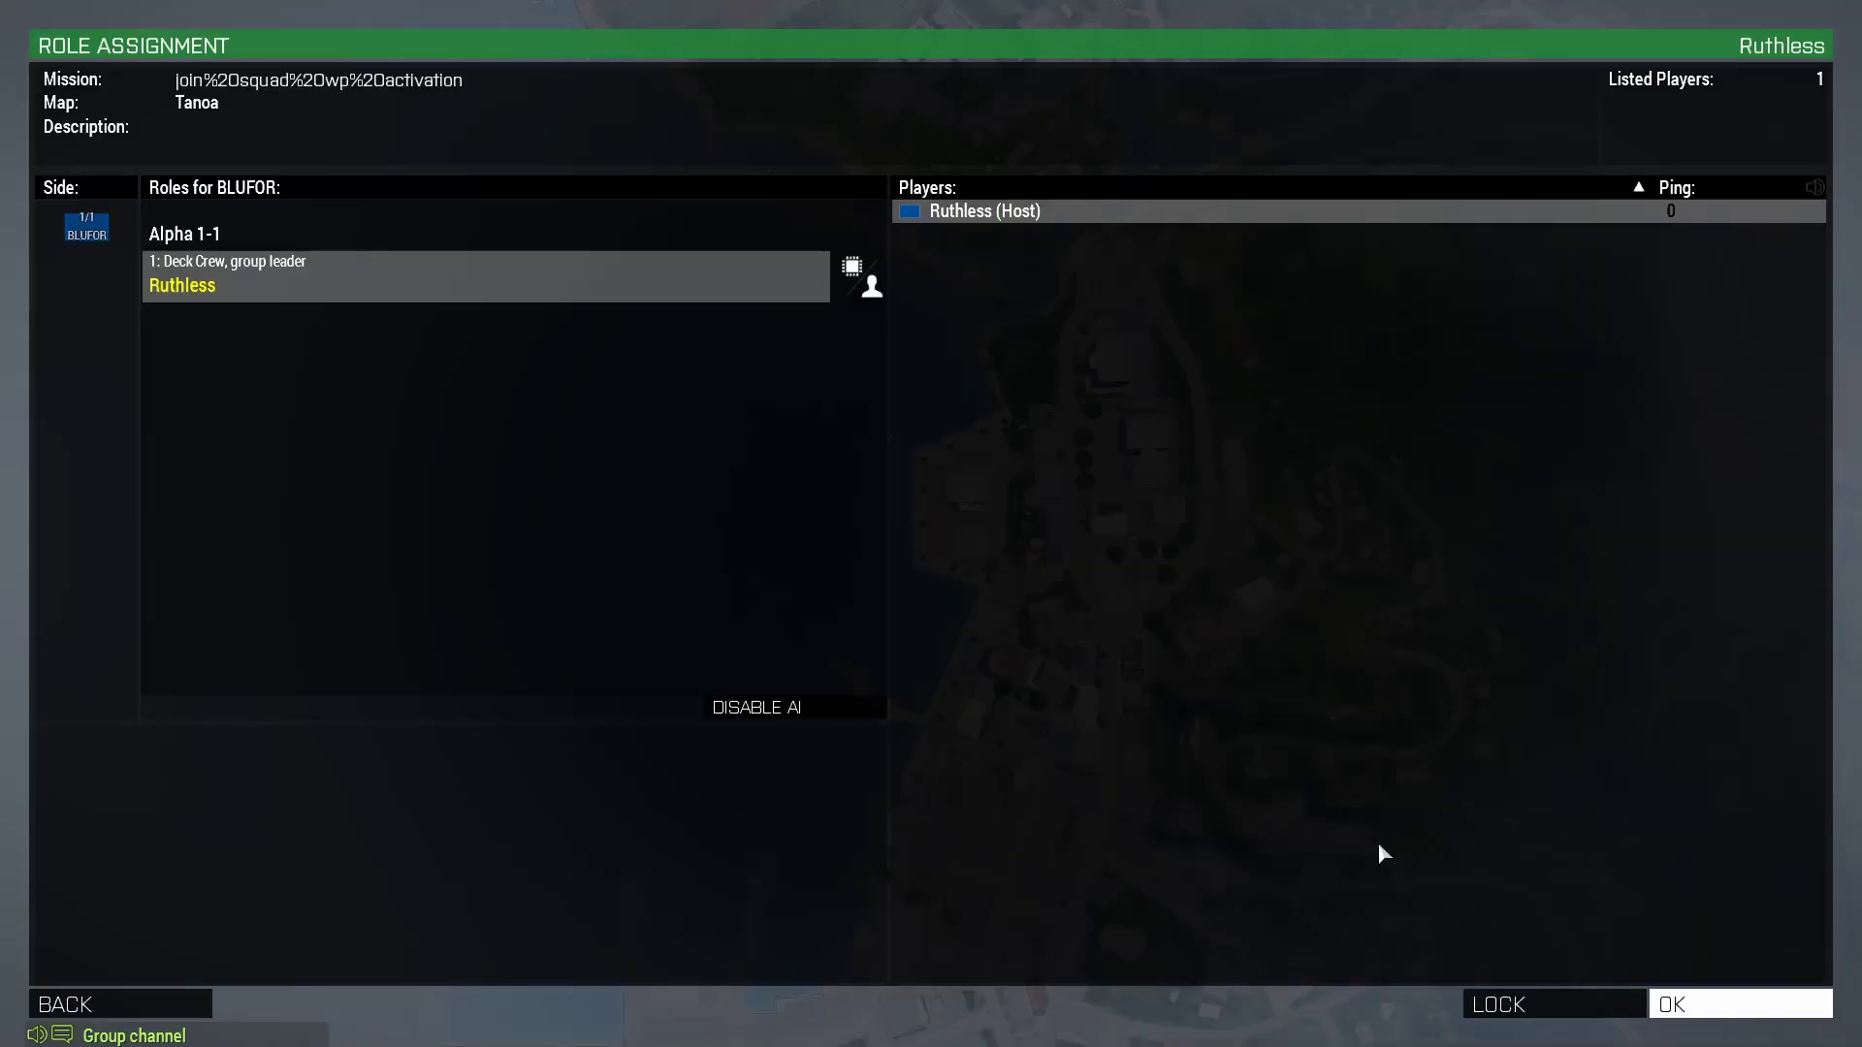
{"action": "left_click", "coordinate": [1759, 1012]}
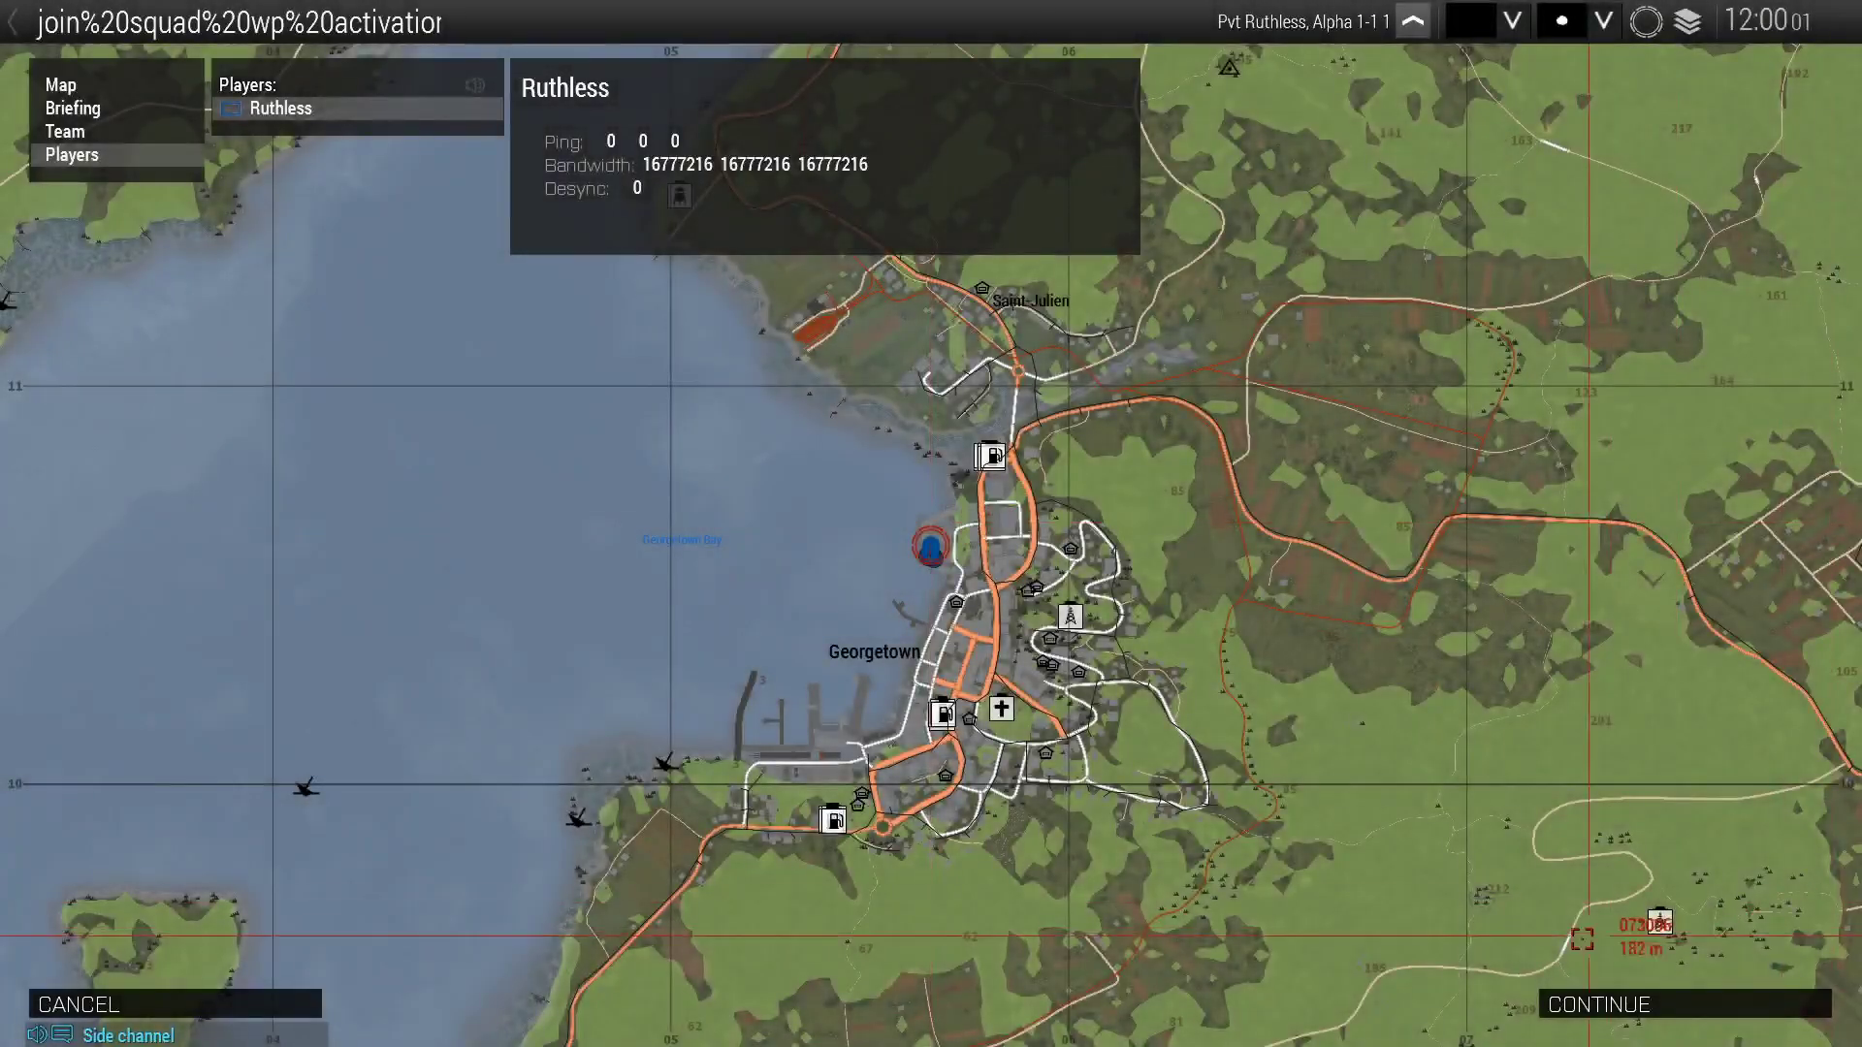
{"action": "left_click", "coordinate": [1654, 1005]}
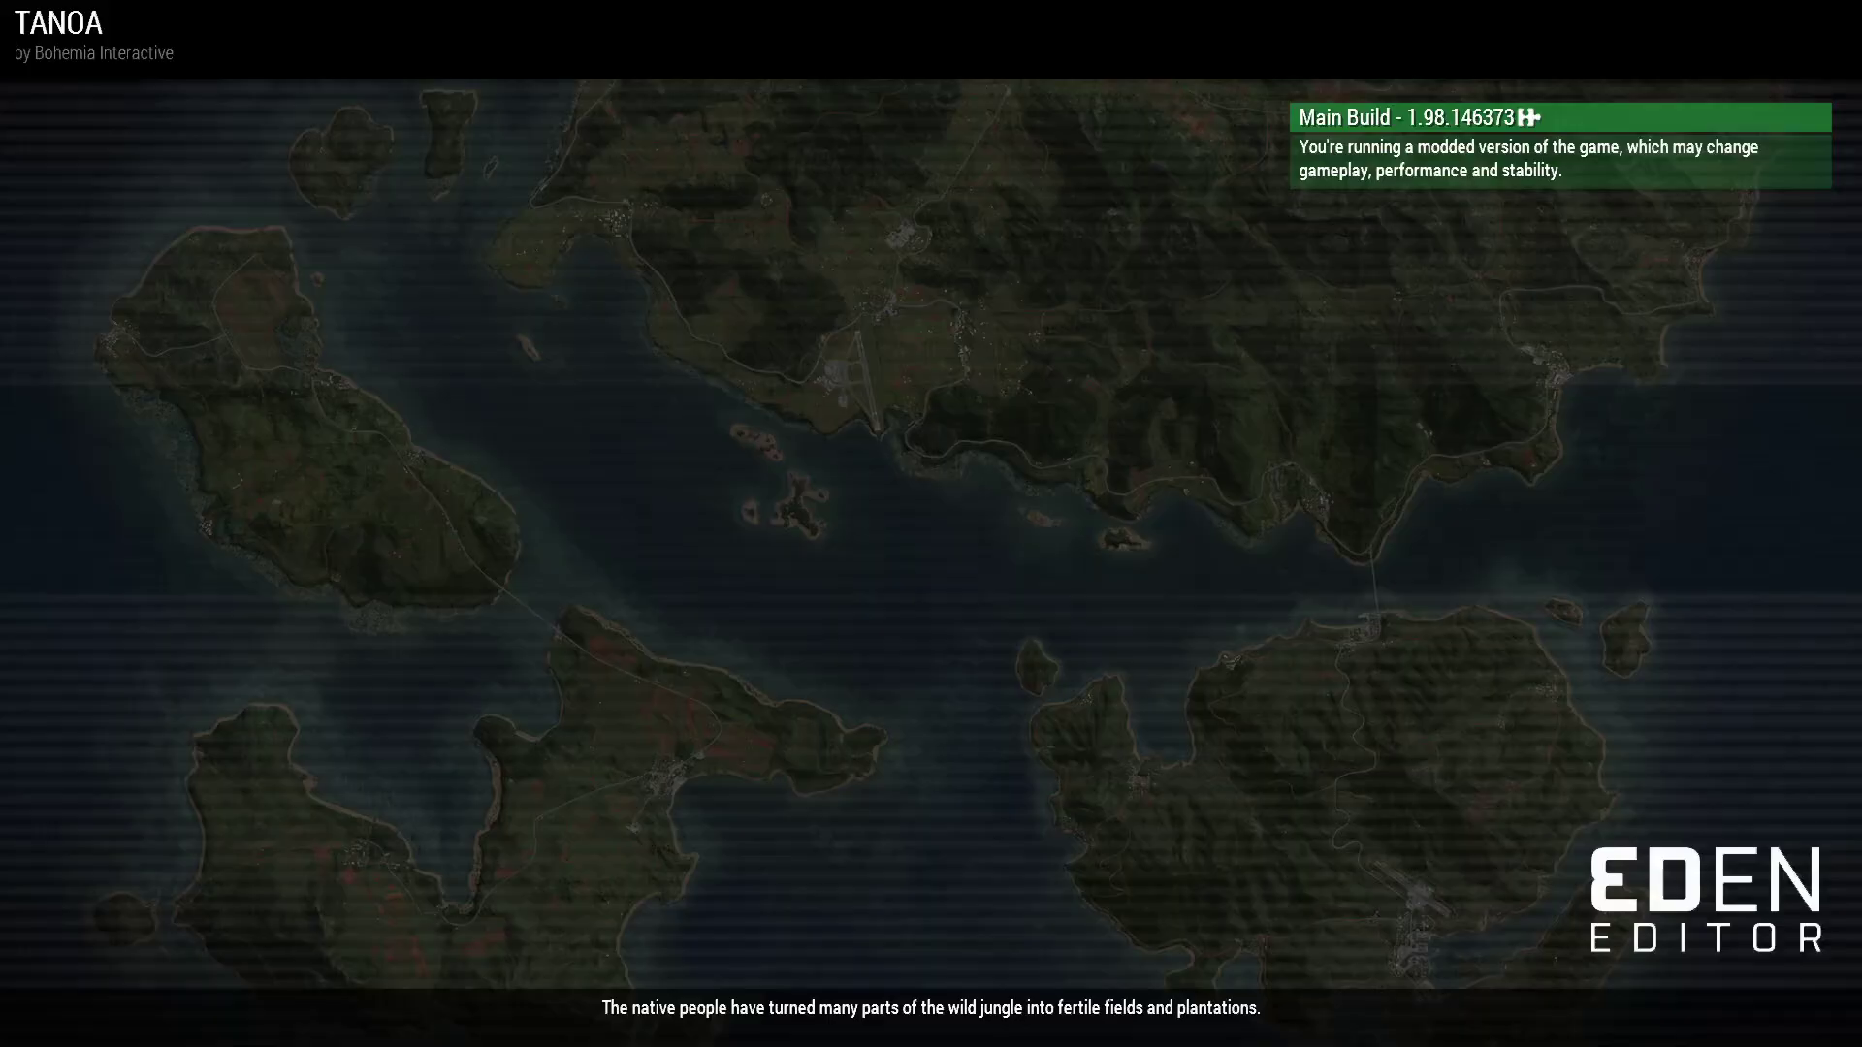
Run through the shaded car park to check the road for the sentry group, and return to the MOVE waypoint by the fire team
{"action": "key", "text": "KP_Enter"}
{"action": "key", "text": "shift+w"}
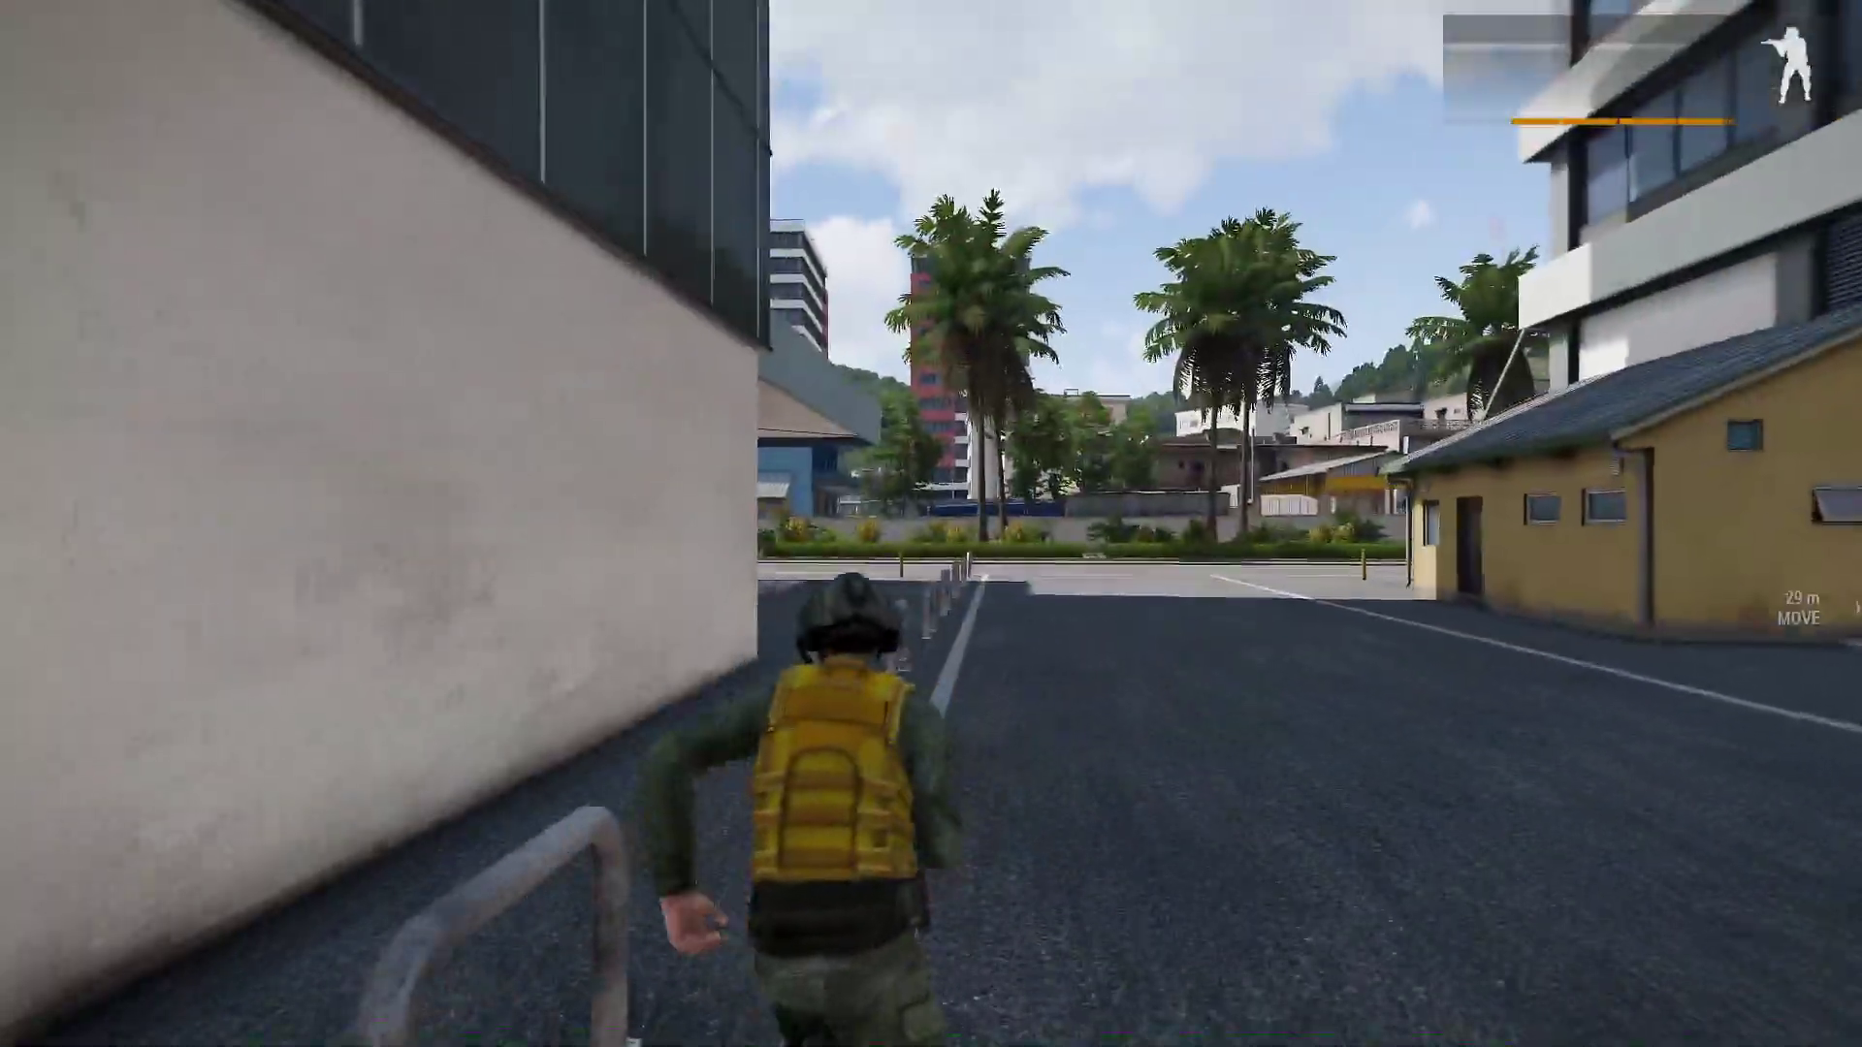
{"action": "key", "text": "w"}
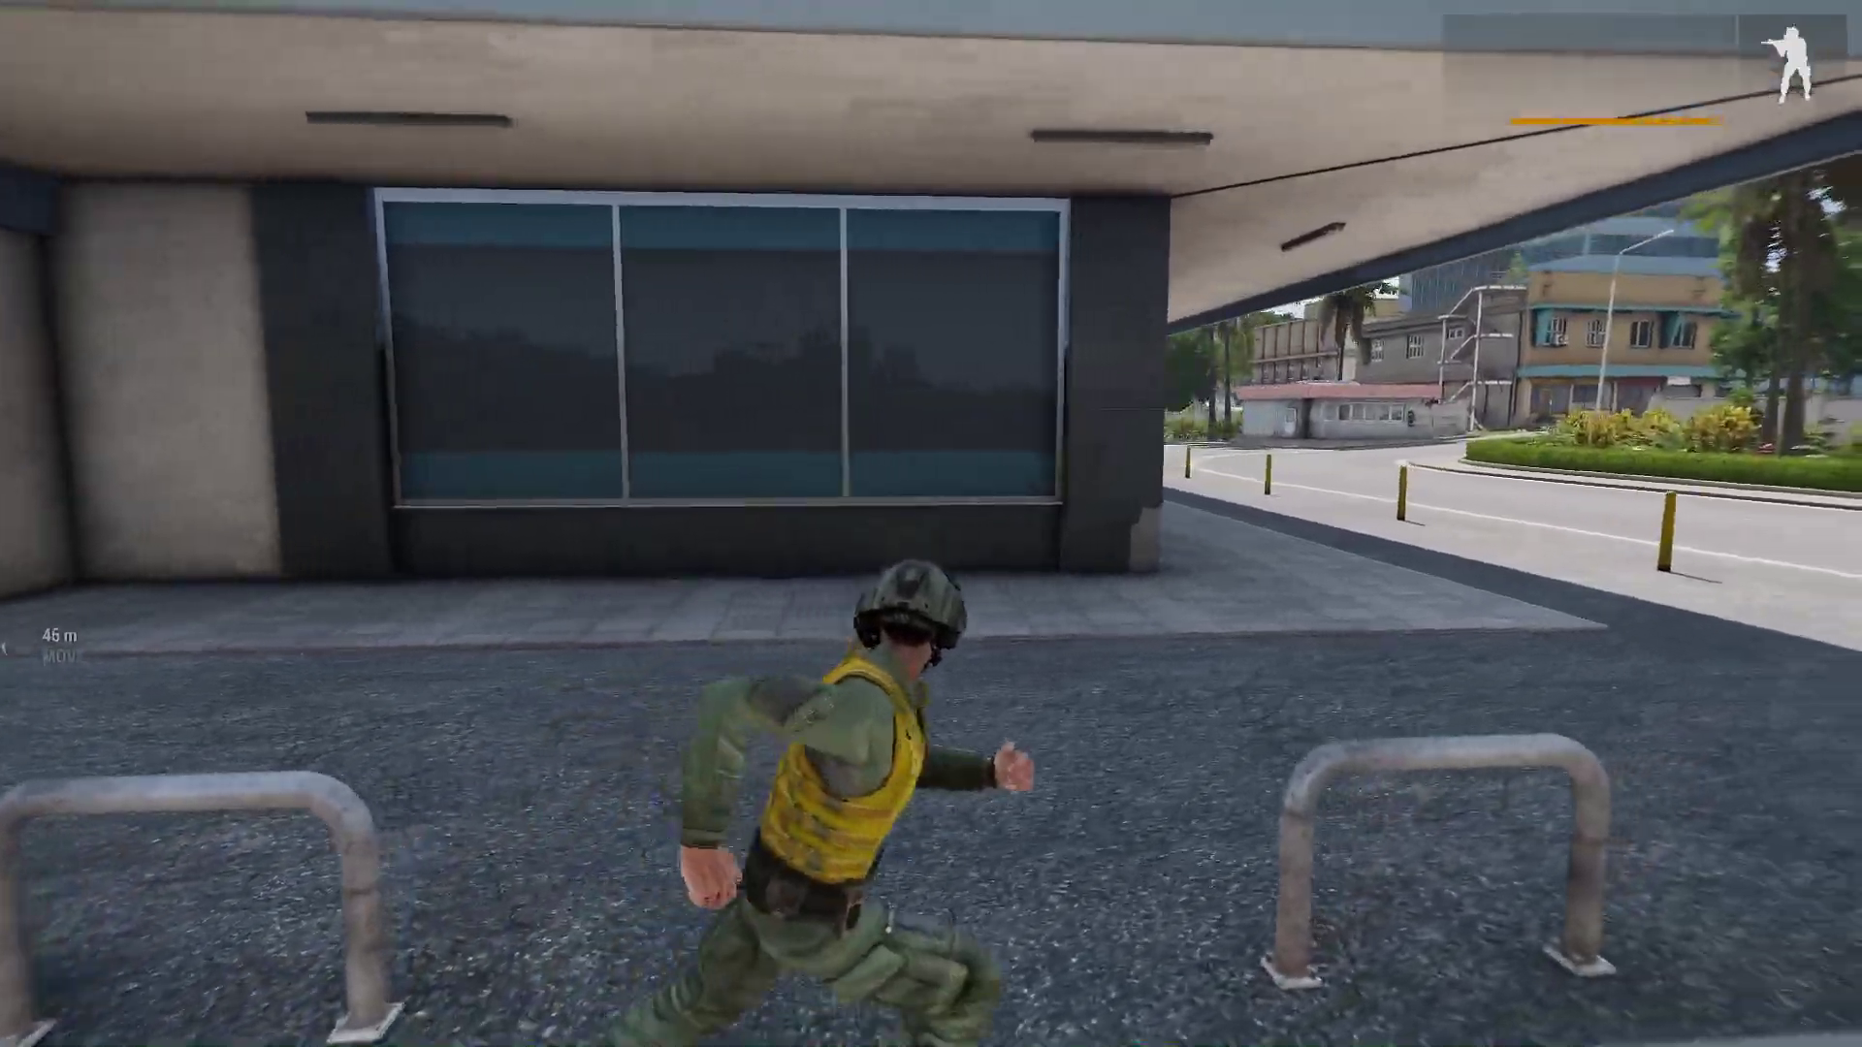
{"action": "key", "text": "w"}
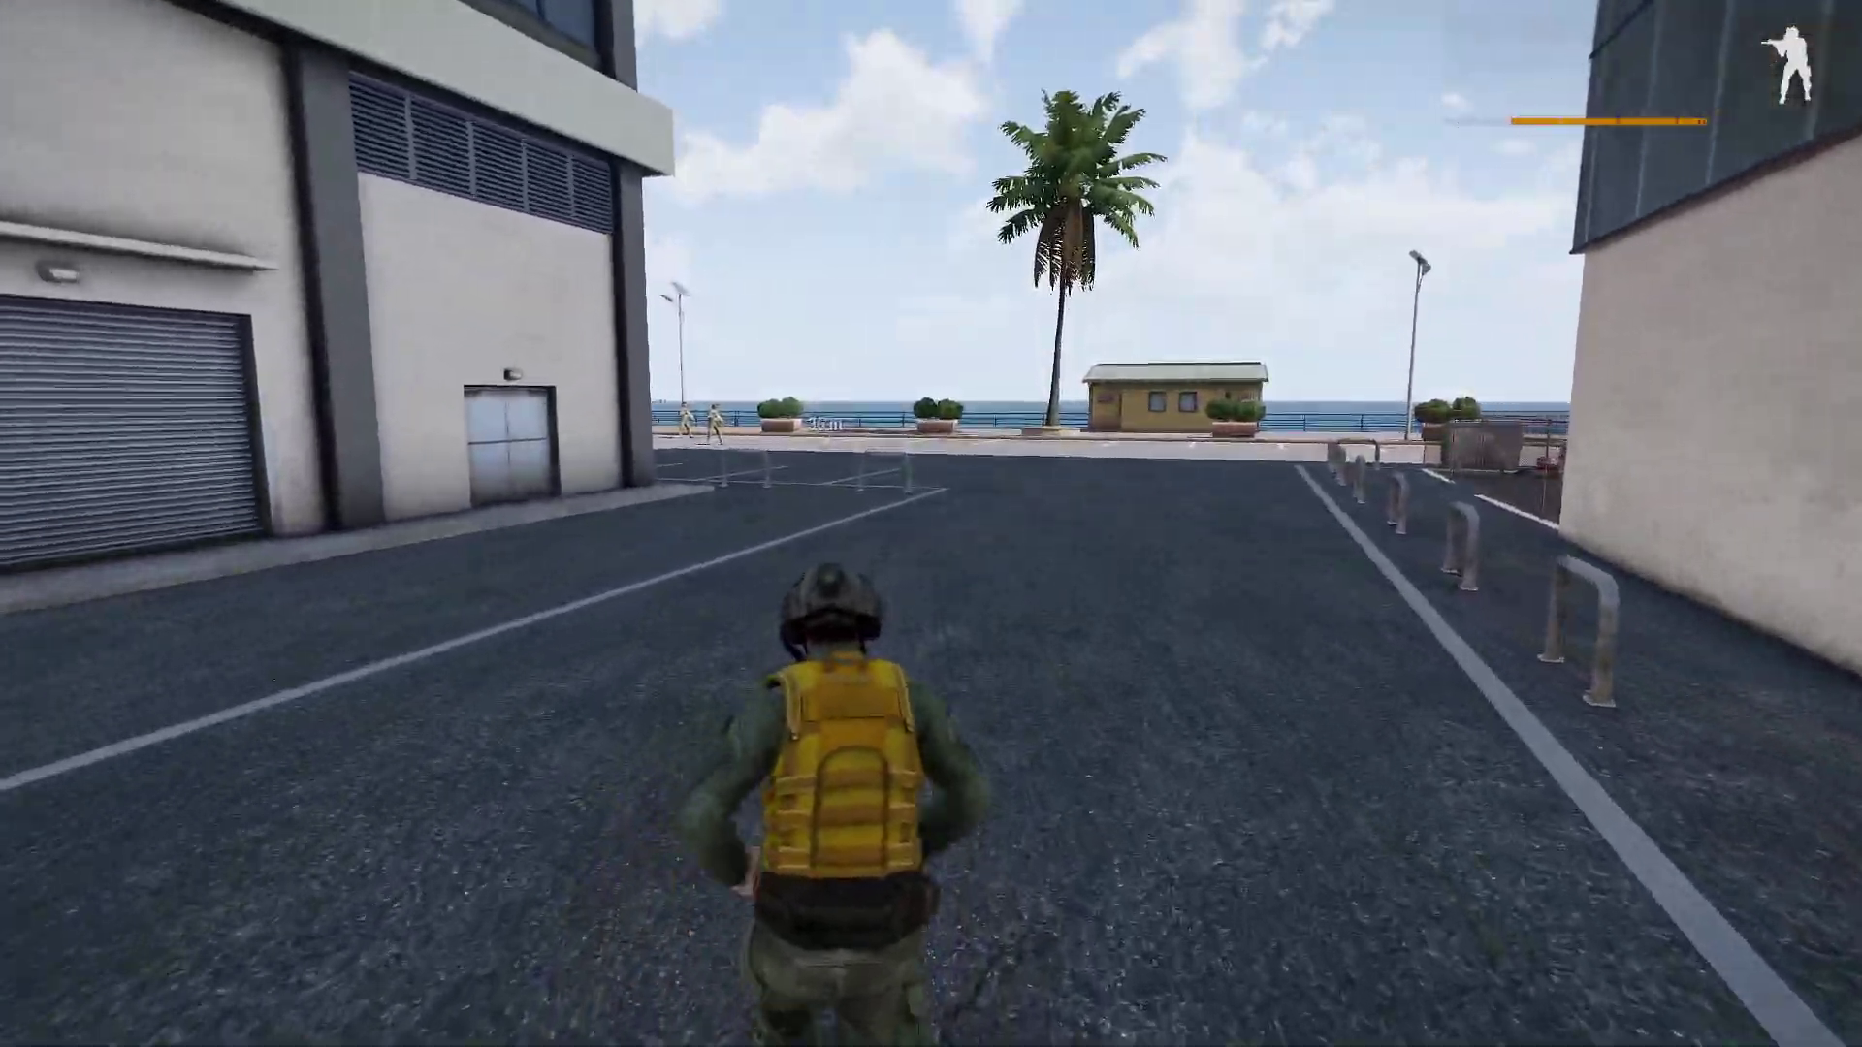
{"action": "key", "text": "w"}
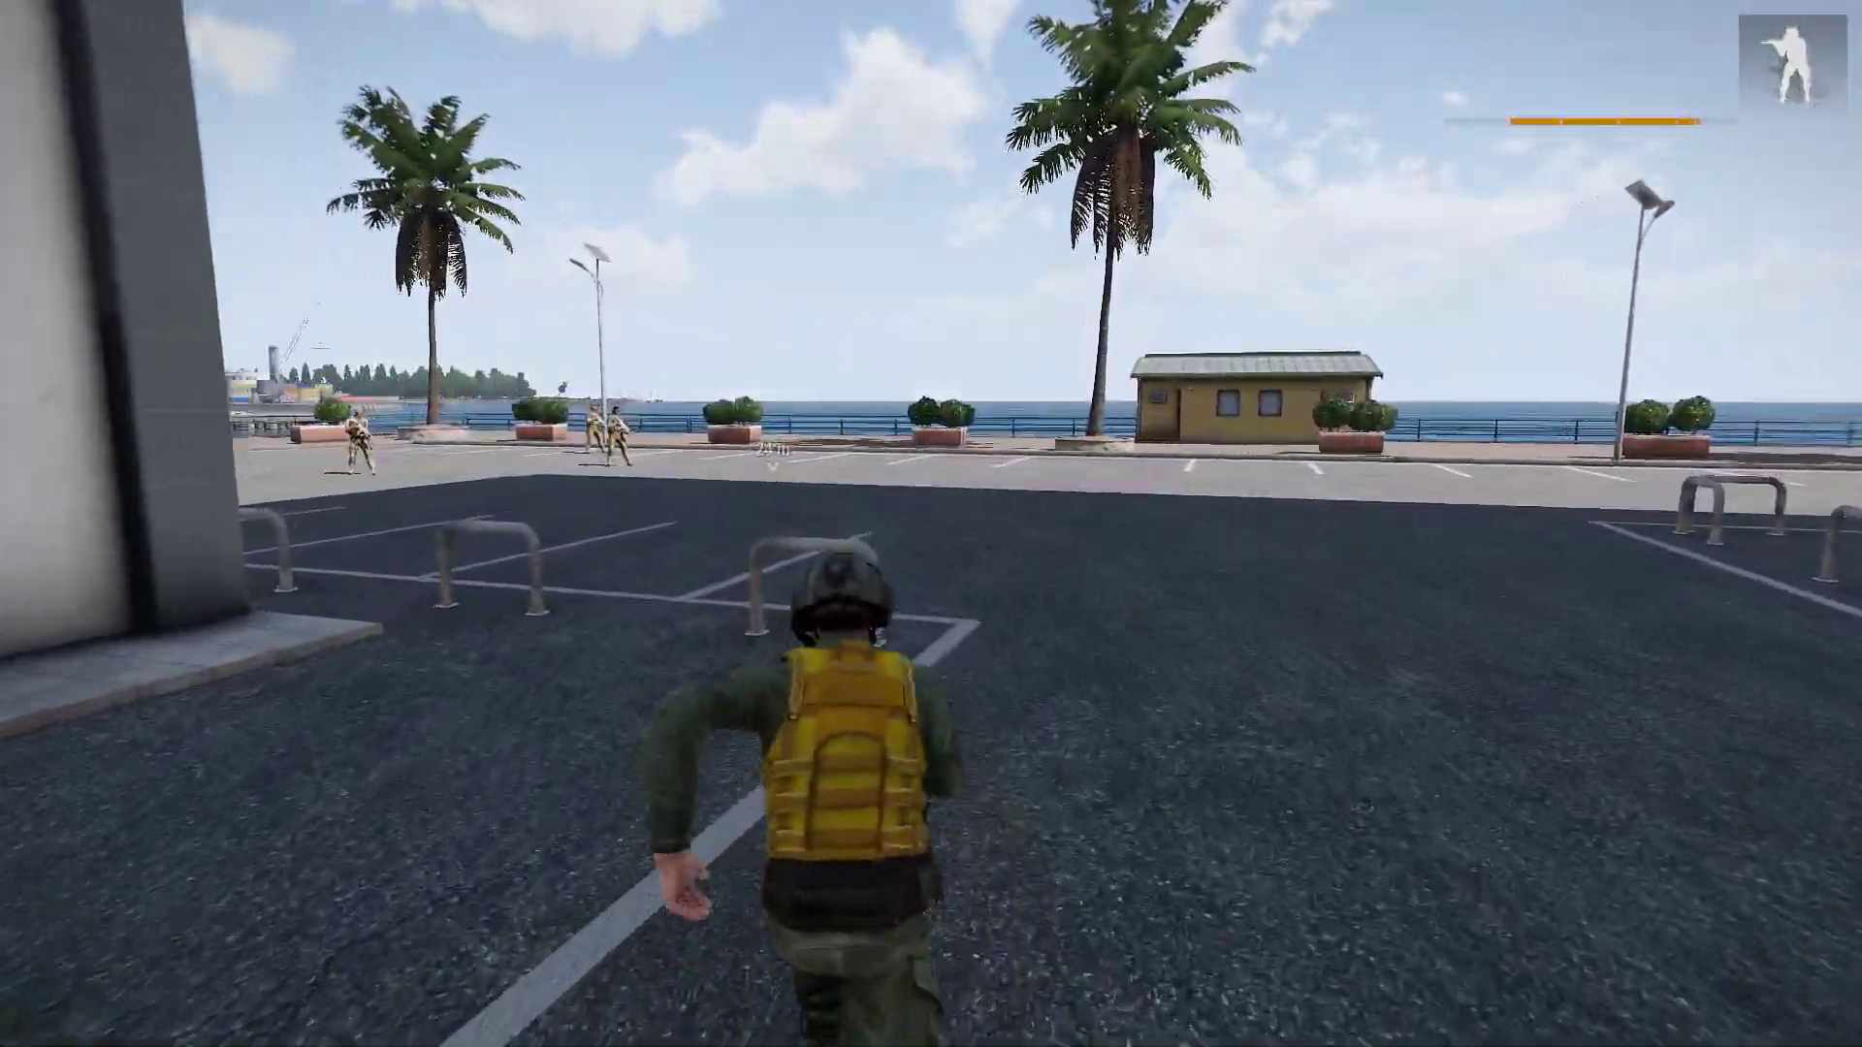
{"action": "key", "text": "w"}
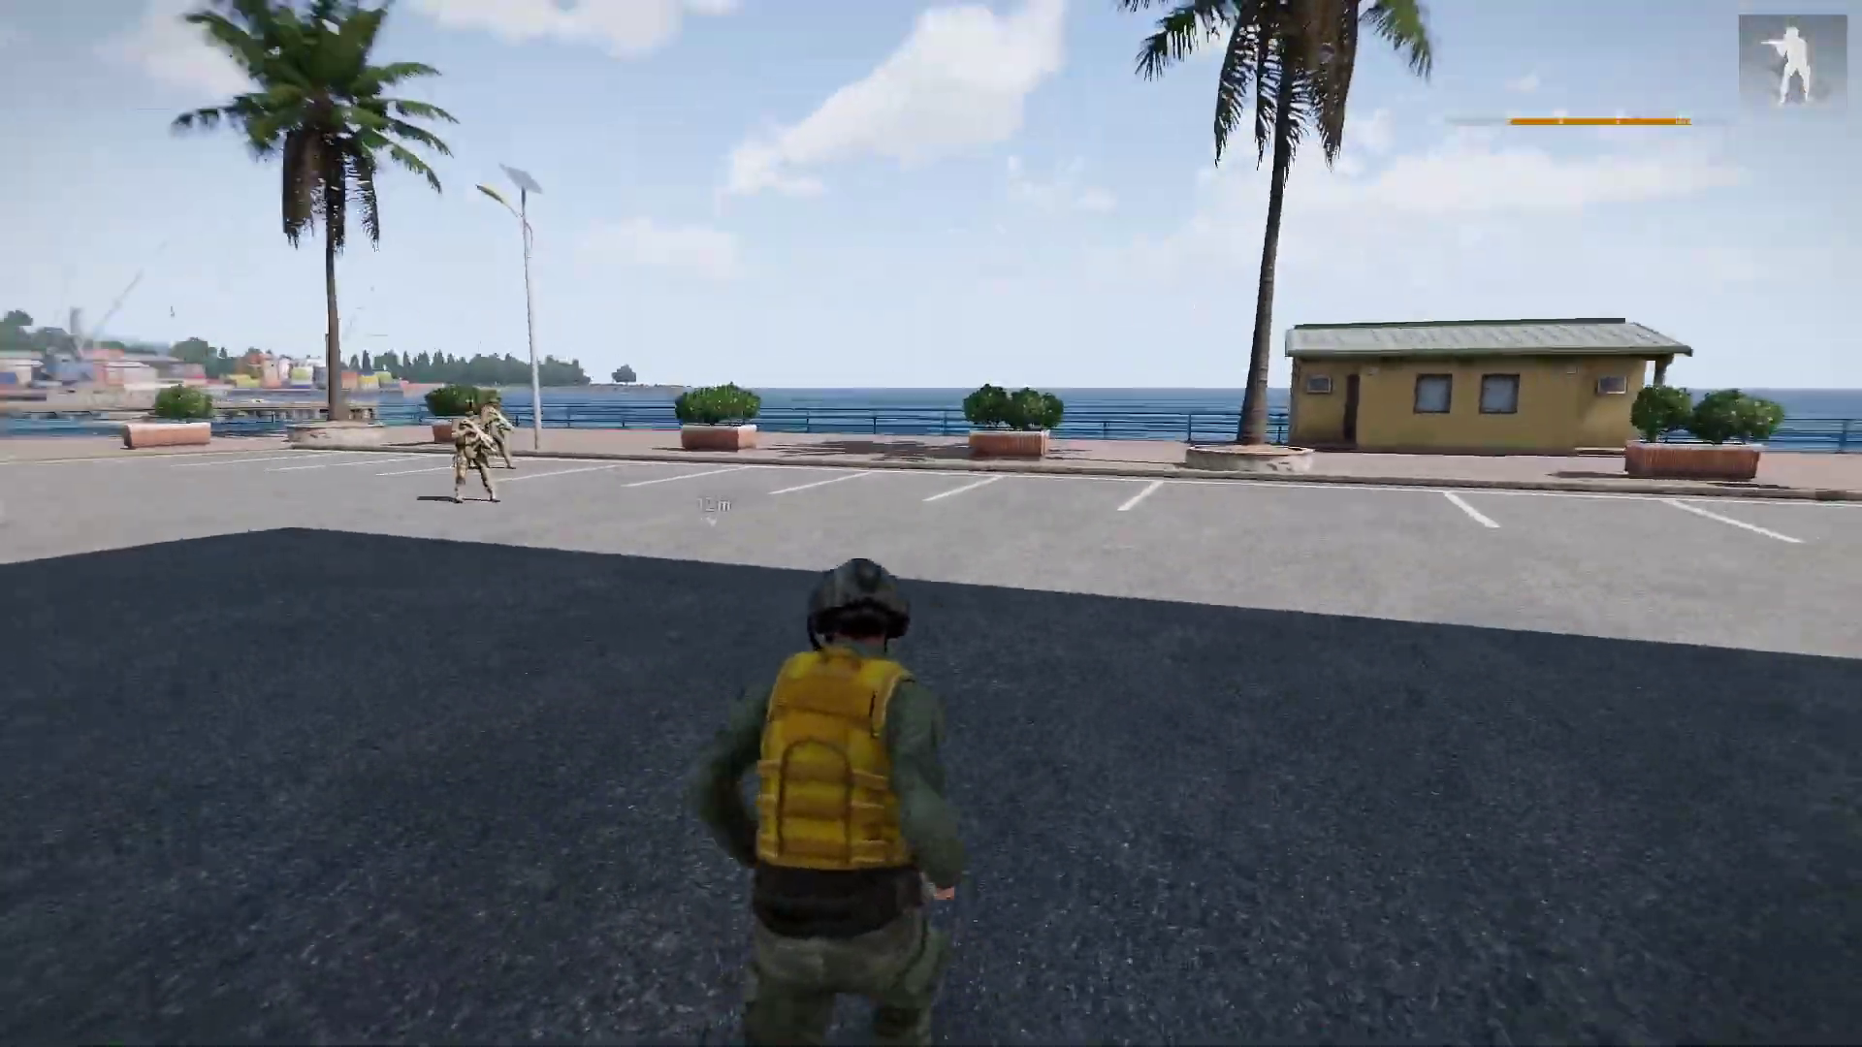
{"action": "key", "text": "w"}
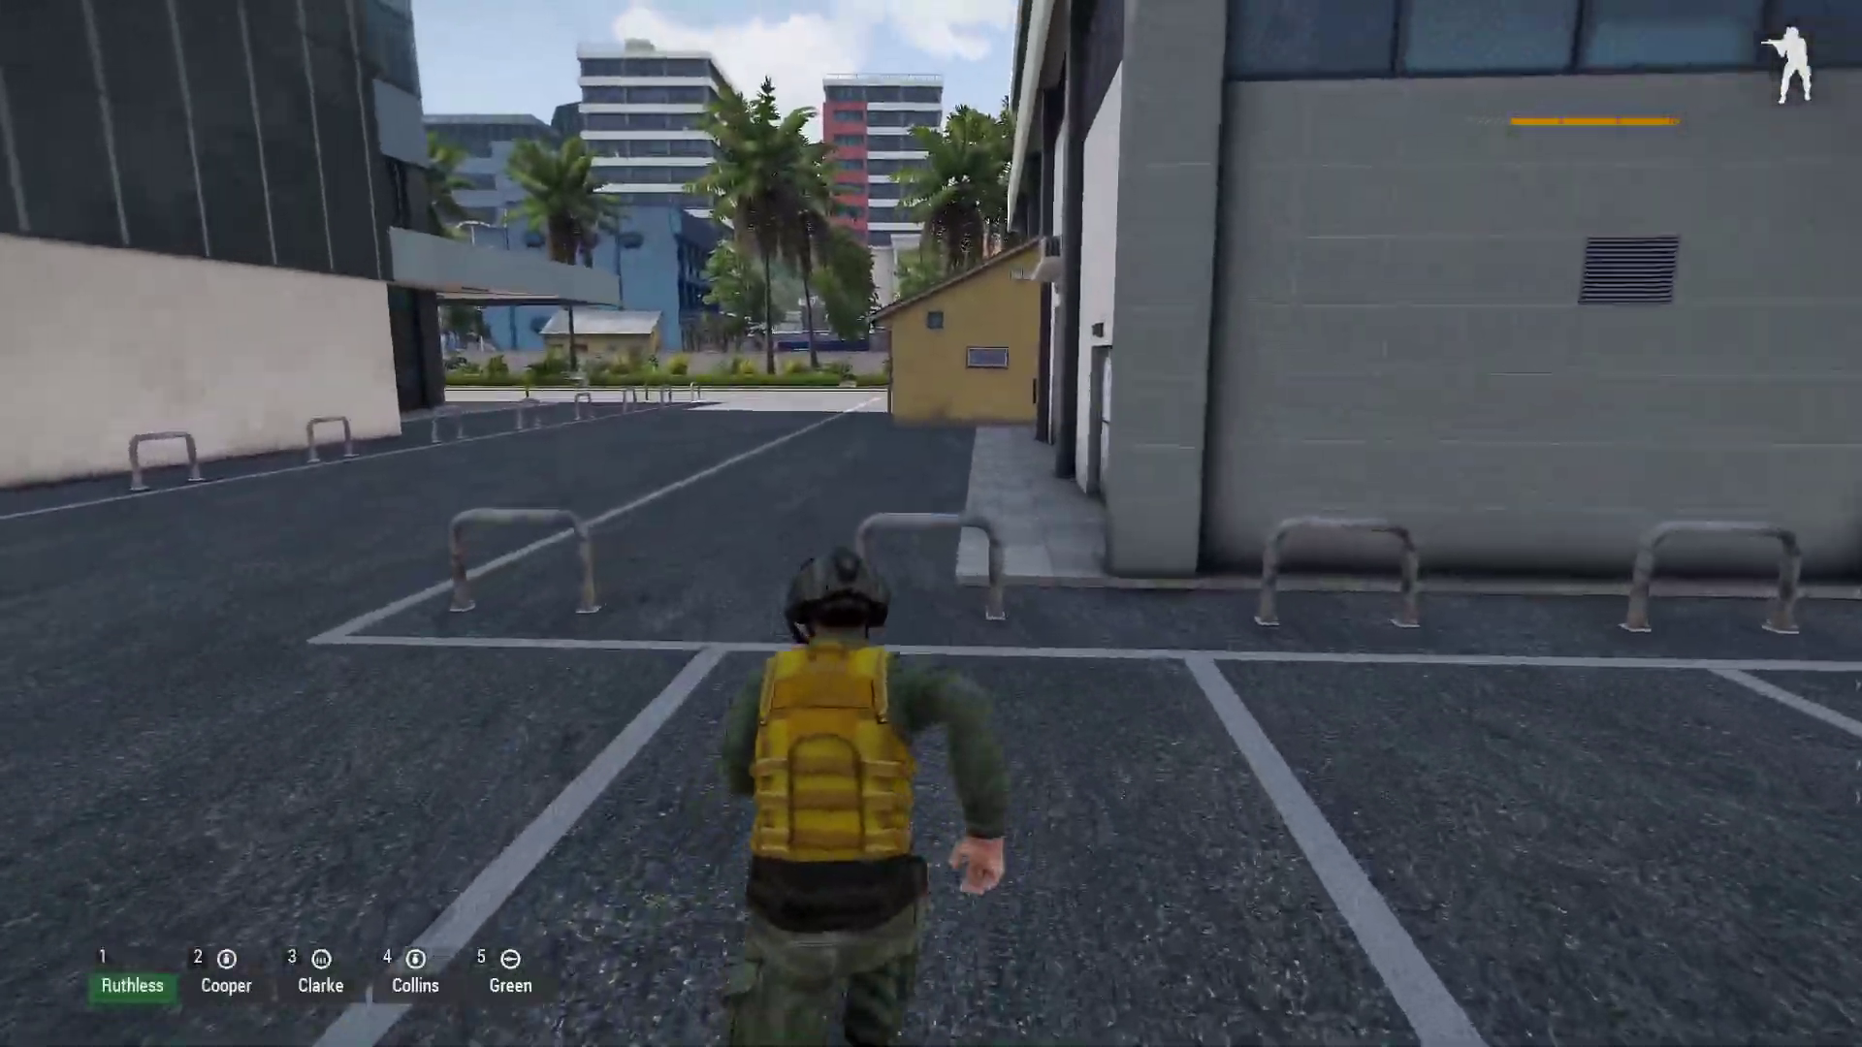
Run back between the buildings to look for the sentry group on the road, and abort the mission
{"action": "key", "text": "w"}
{"action": "key", "text": "KP_Add"}
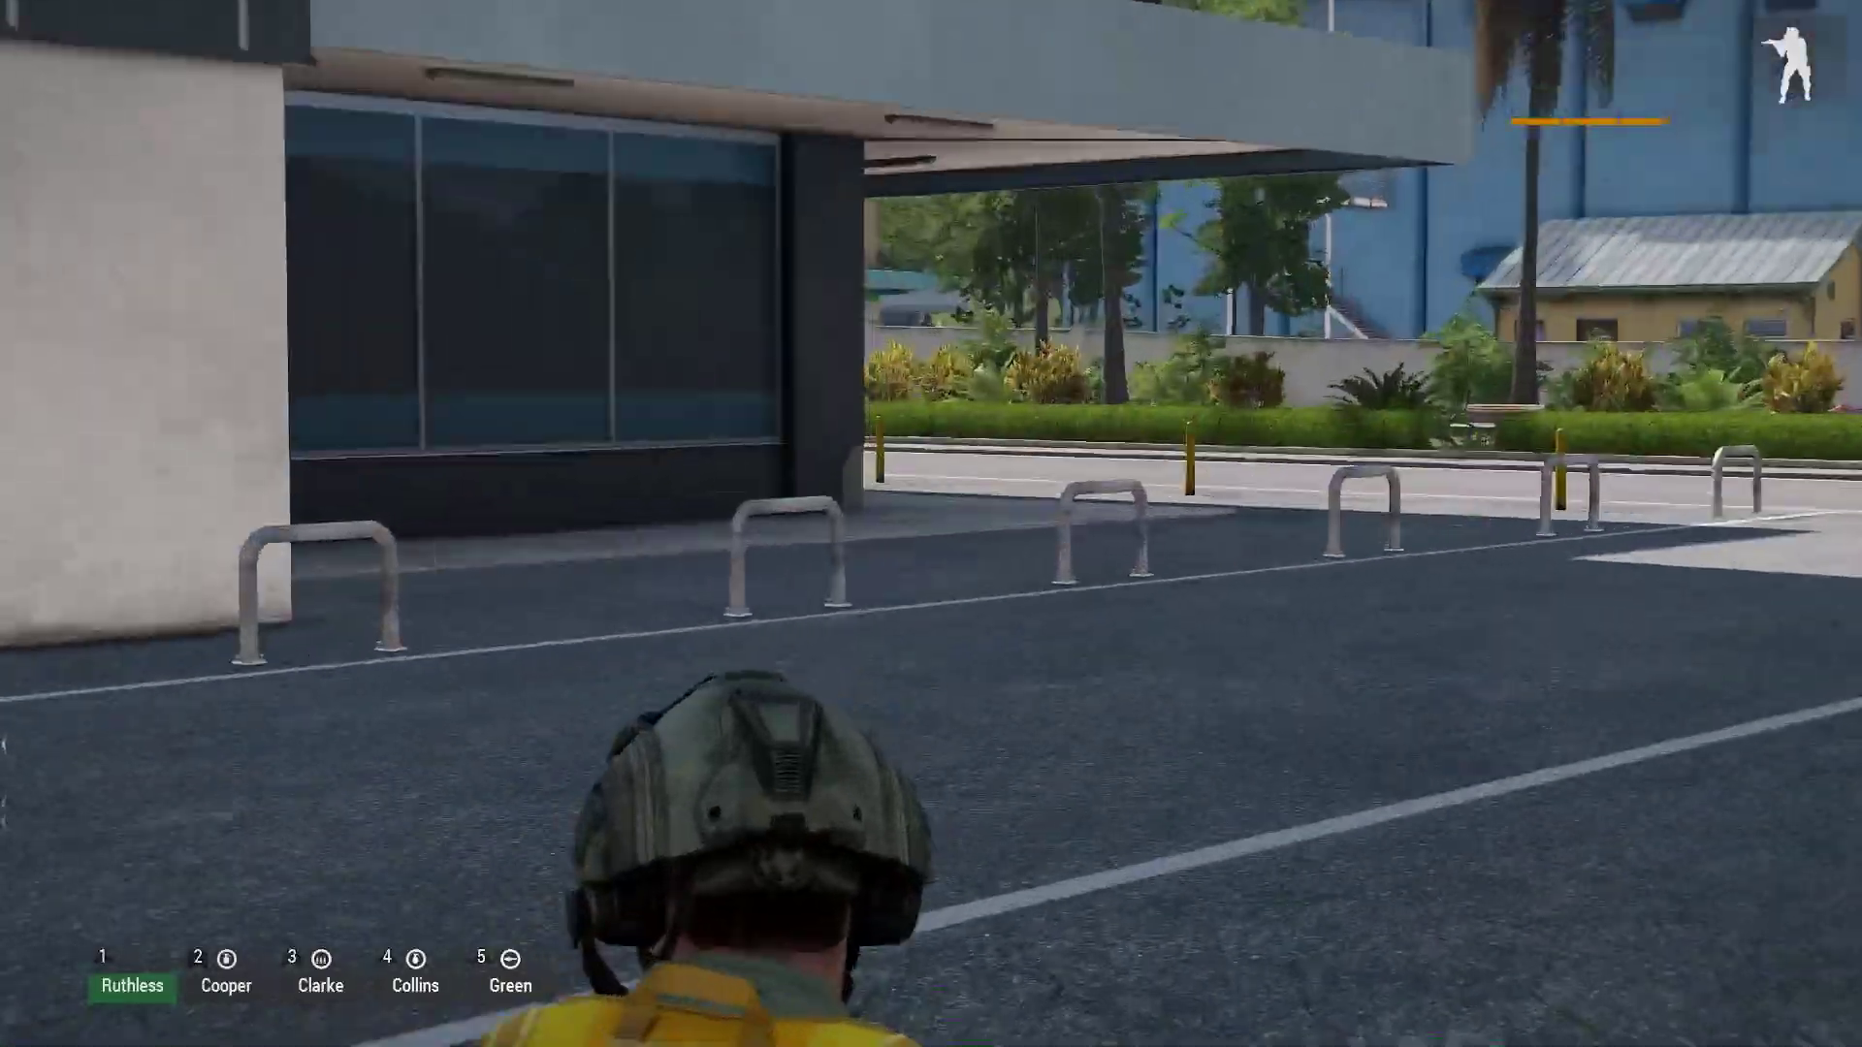
{"action": "key", "text": "w"}
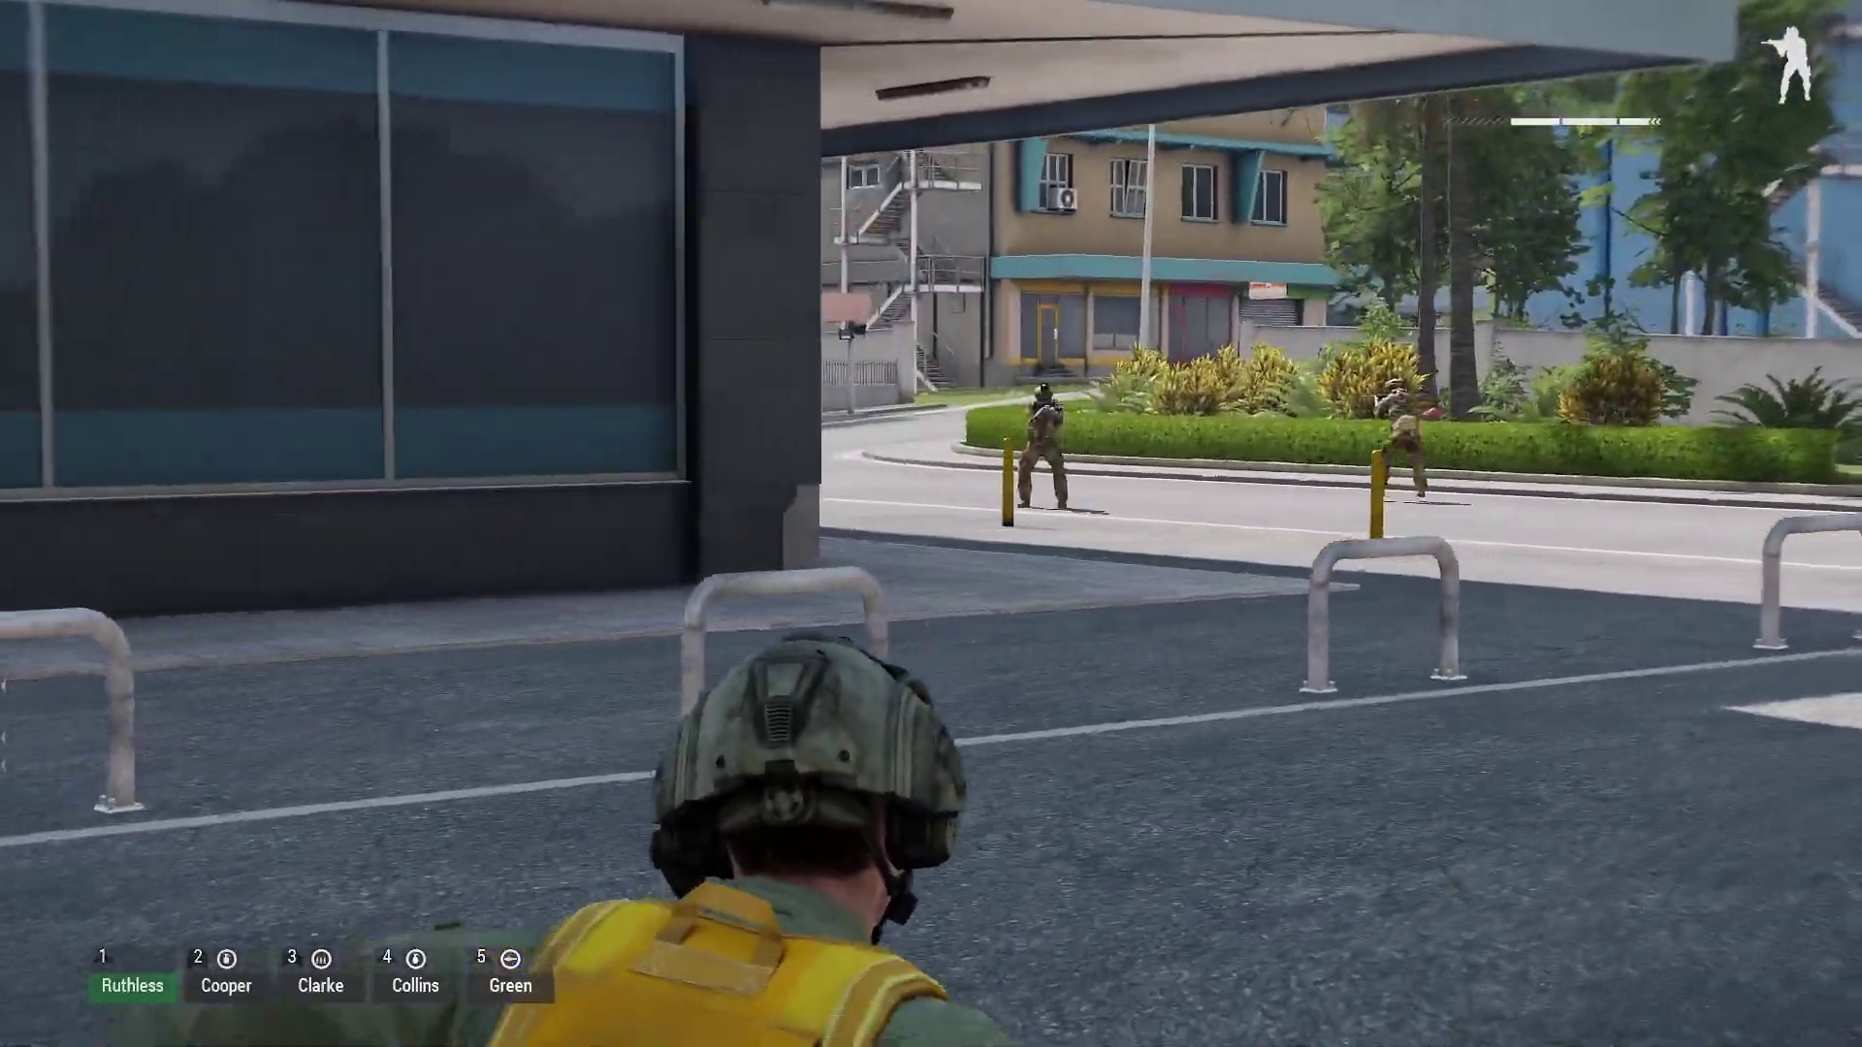
{"action": "key", "text": "w"}
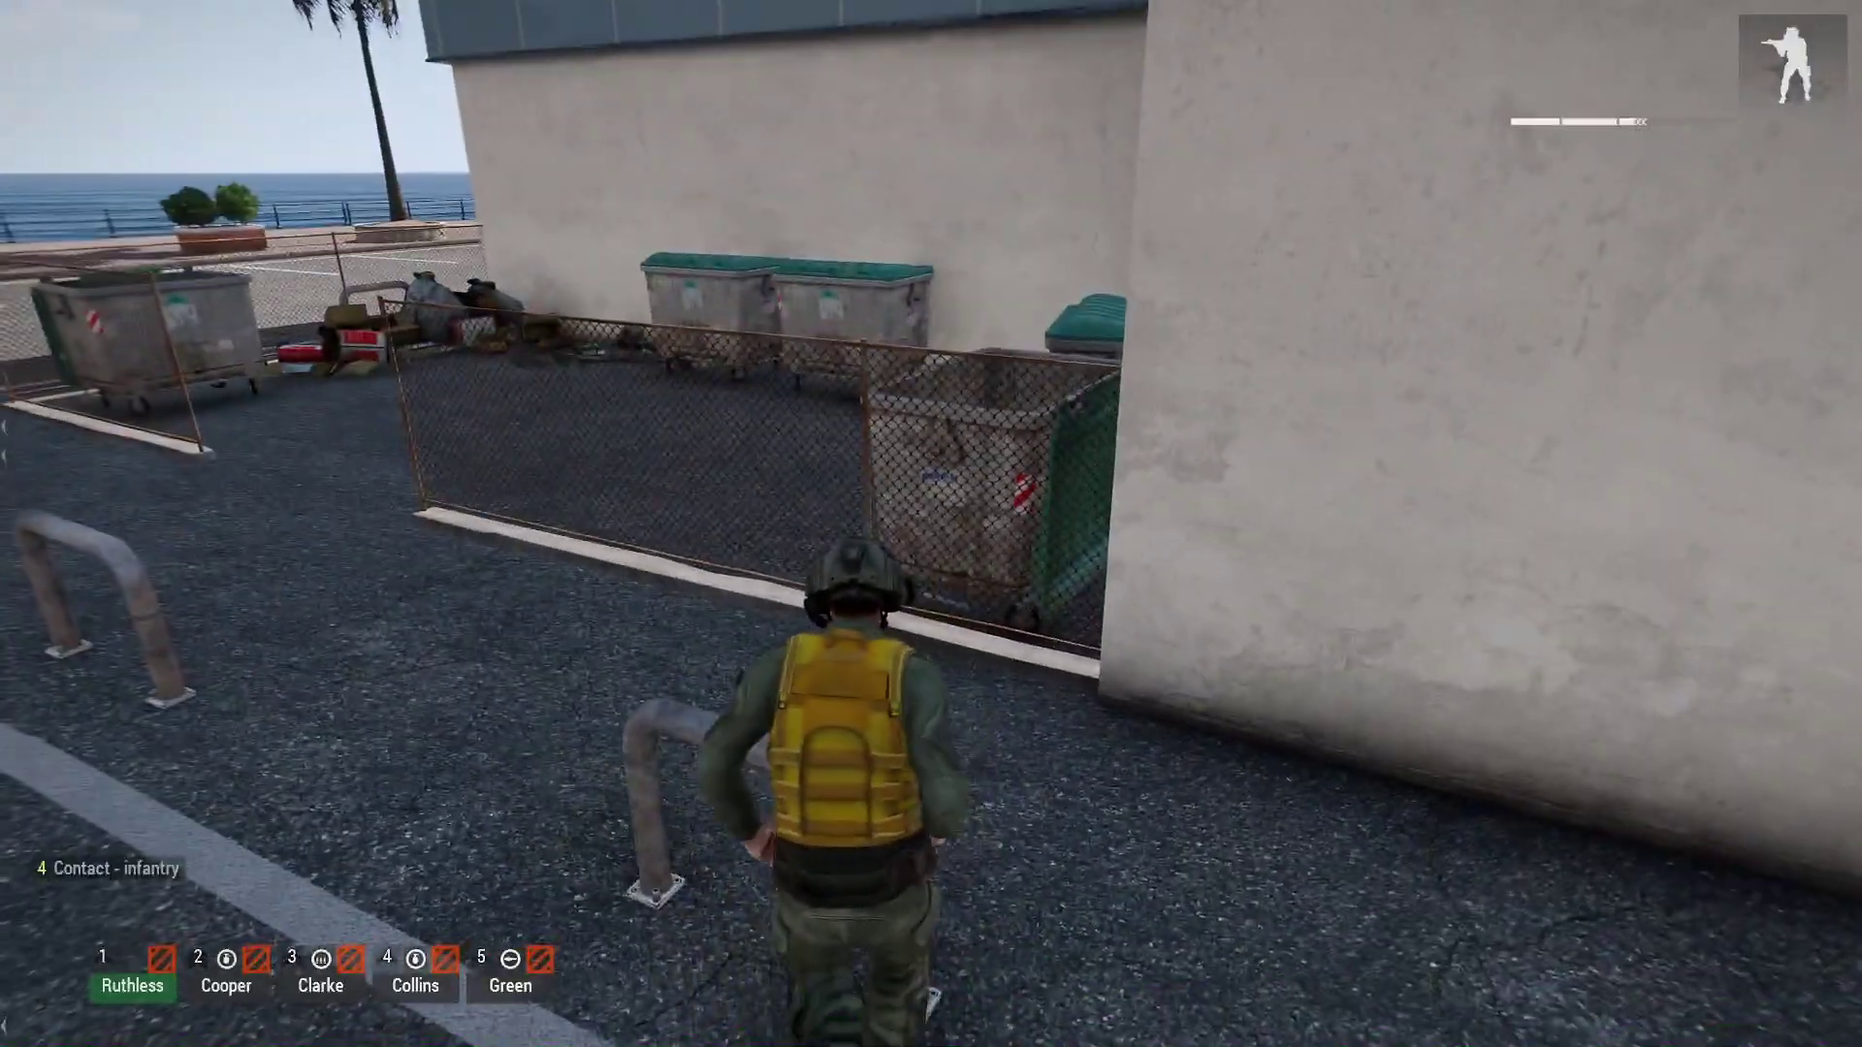
{"action": "key", "text": "Escape"}
{"action": "left_click", "coordinate": [203, 939]}
{"action": "left_click", "coordinate": [677, 496]}
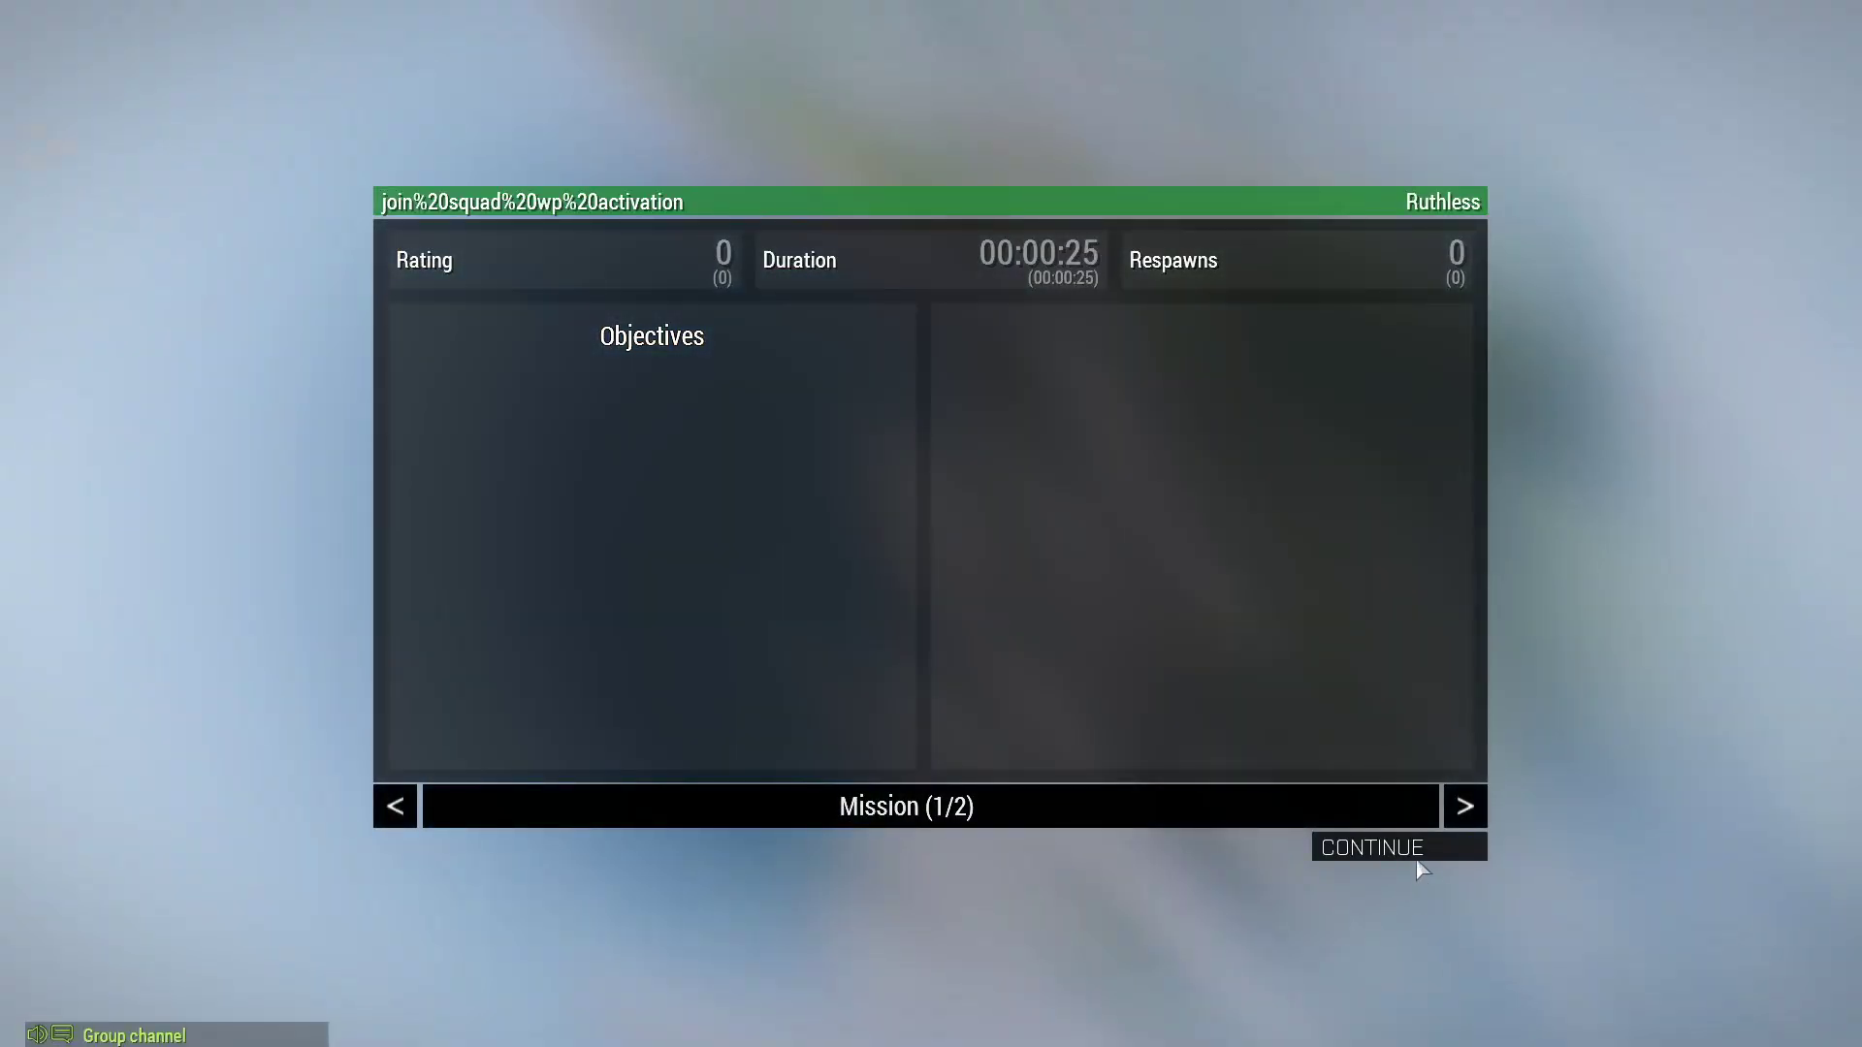
{"action": "left_click", "coordinate": [1413, 852]}
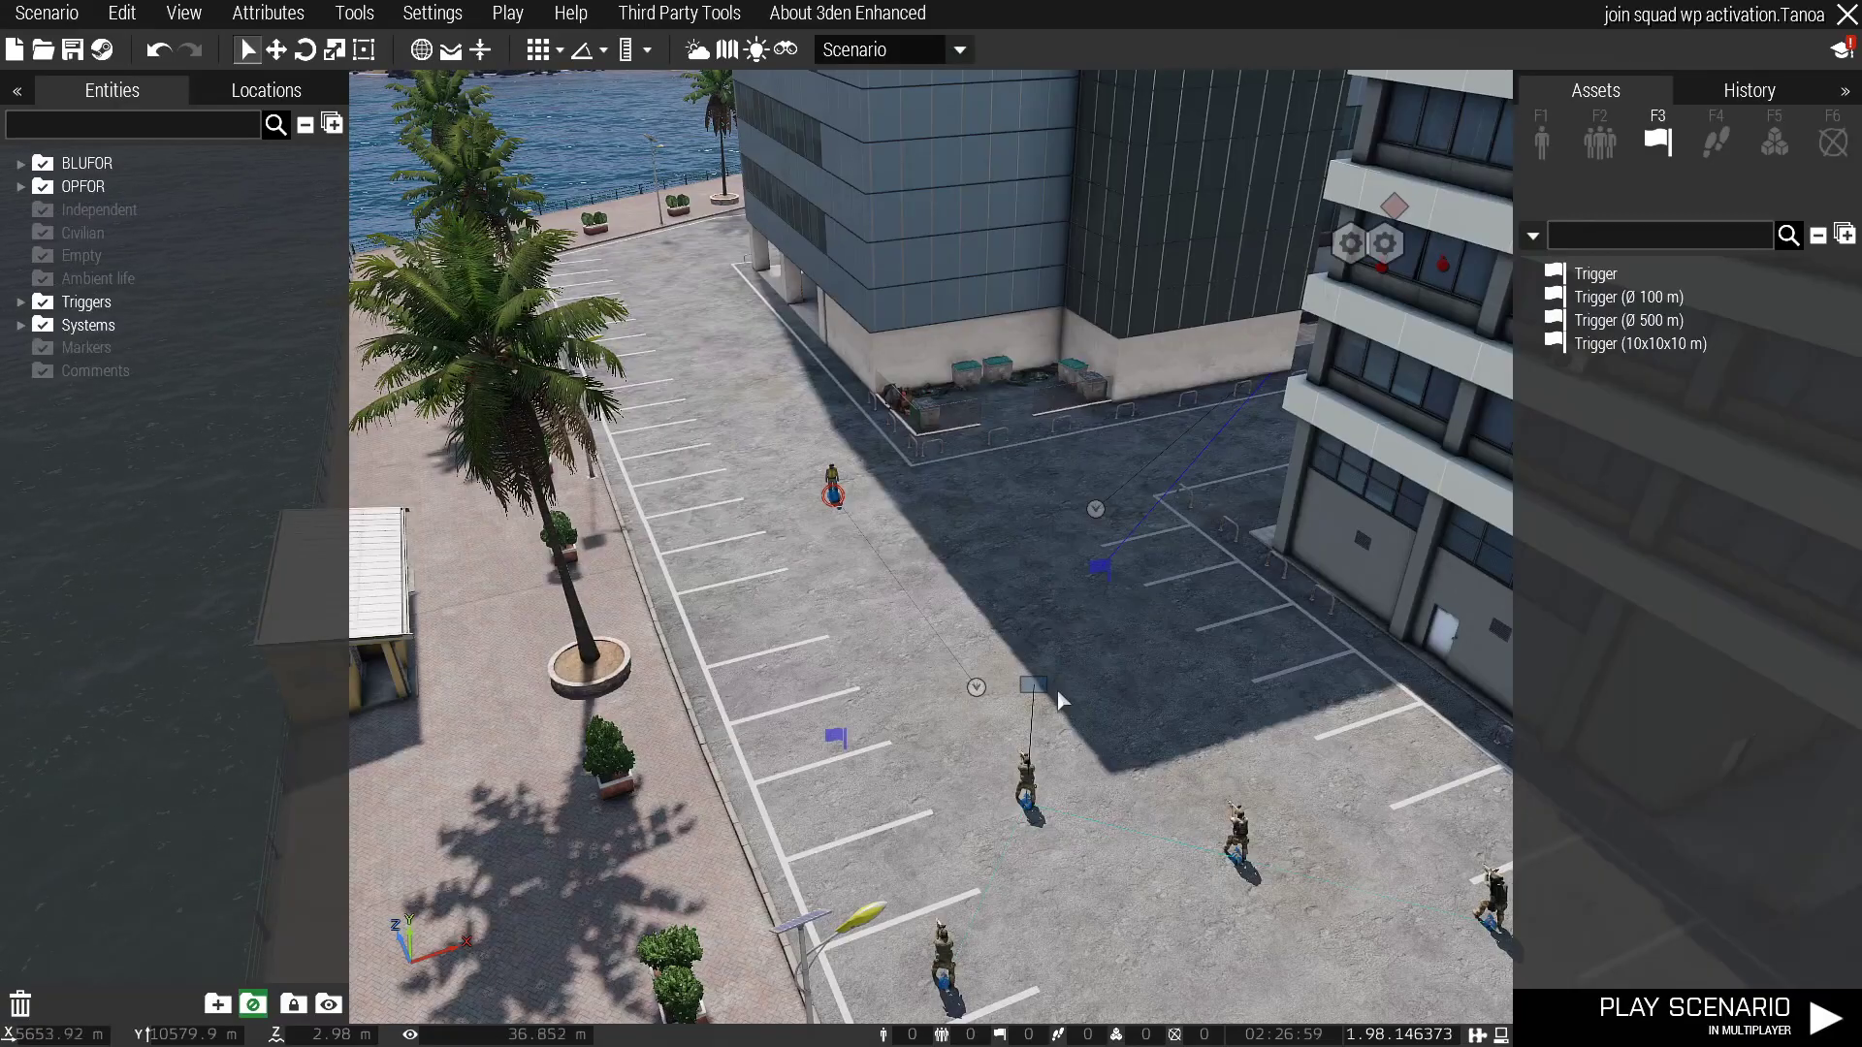
Adjust the Deck Crew player's position and shift its MOVE waypoint slightly nearer the shaded area in front of the fire team
{"action": "right_click_drag", "start_coordinate": [1057, 698], "coordinate": [1028, 691]}
{"action": "key", "text": "w"}
{"action": "left_click_drag", "start_coordinate": [1058, 667], "coordinate": [1041, 727]}
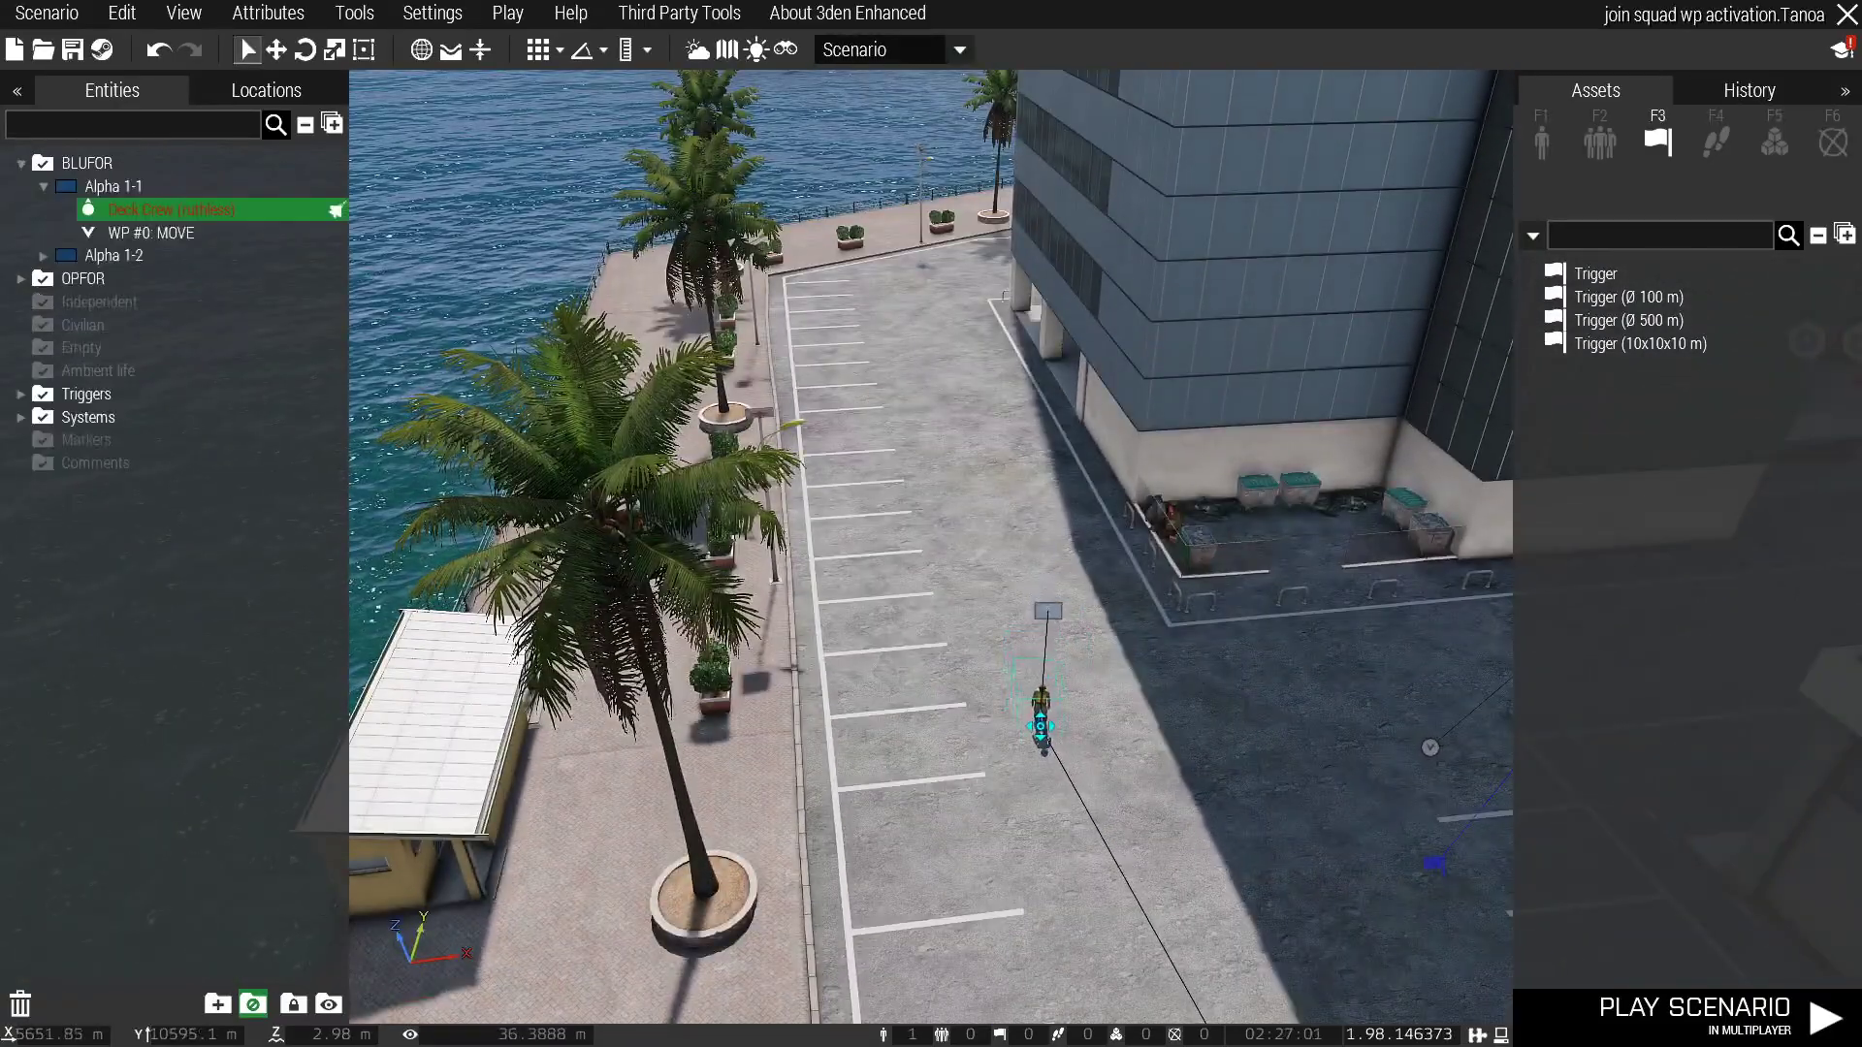
{"action": "key", "text": "s"}
{"action": "left_click", "coordinate": [1131, 715]}
{"action": "key", "text": "d"}
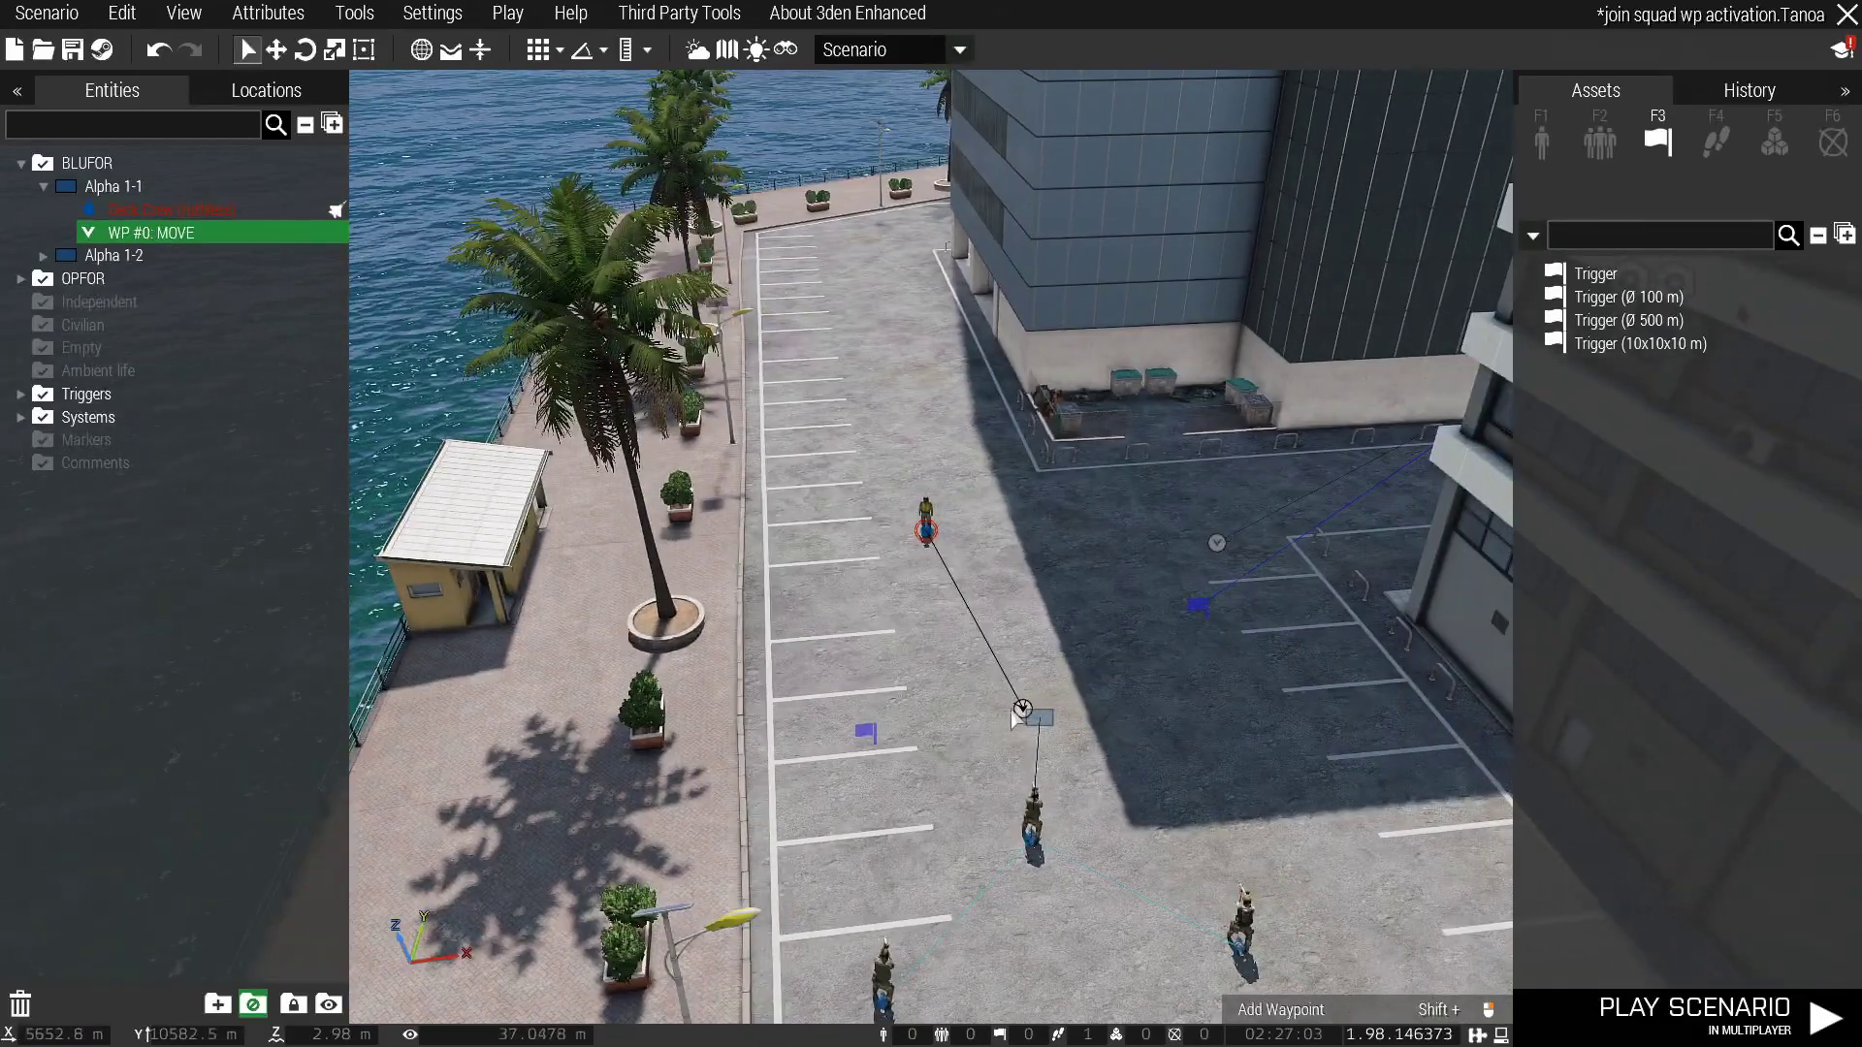
{"action": "left_click_drag", "start_coordinate": [1022, 710], "coordinate": [1080, 720]}
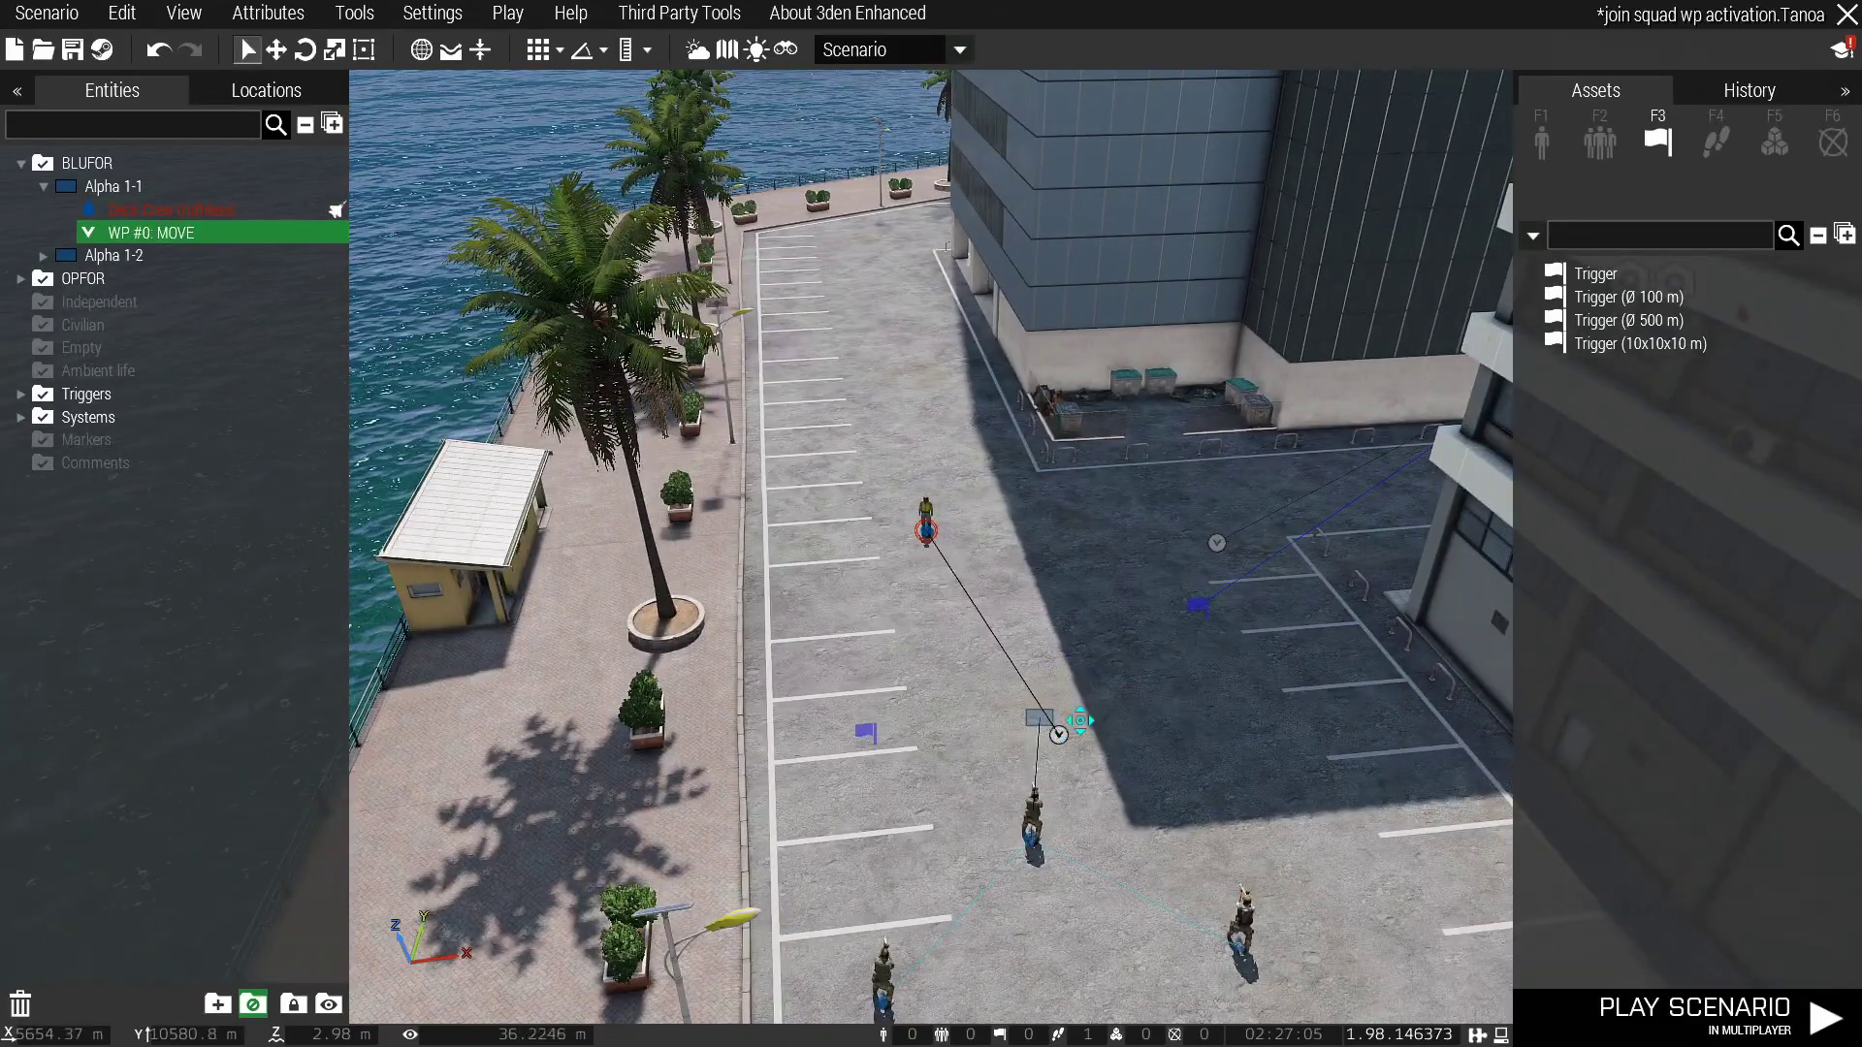
Place an Independent Engineer from the AAF men in the open car park ahead of the Deck Crew player
{"action": "left_click", "coordinate": [1119, 670]}
{"action": "key", "text": "s"}
{"action": "key", "text": "d"}
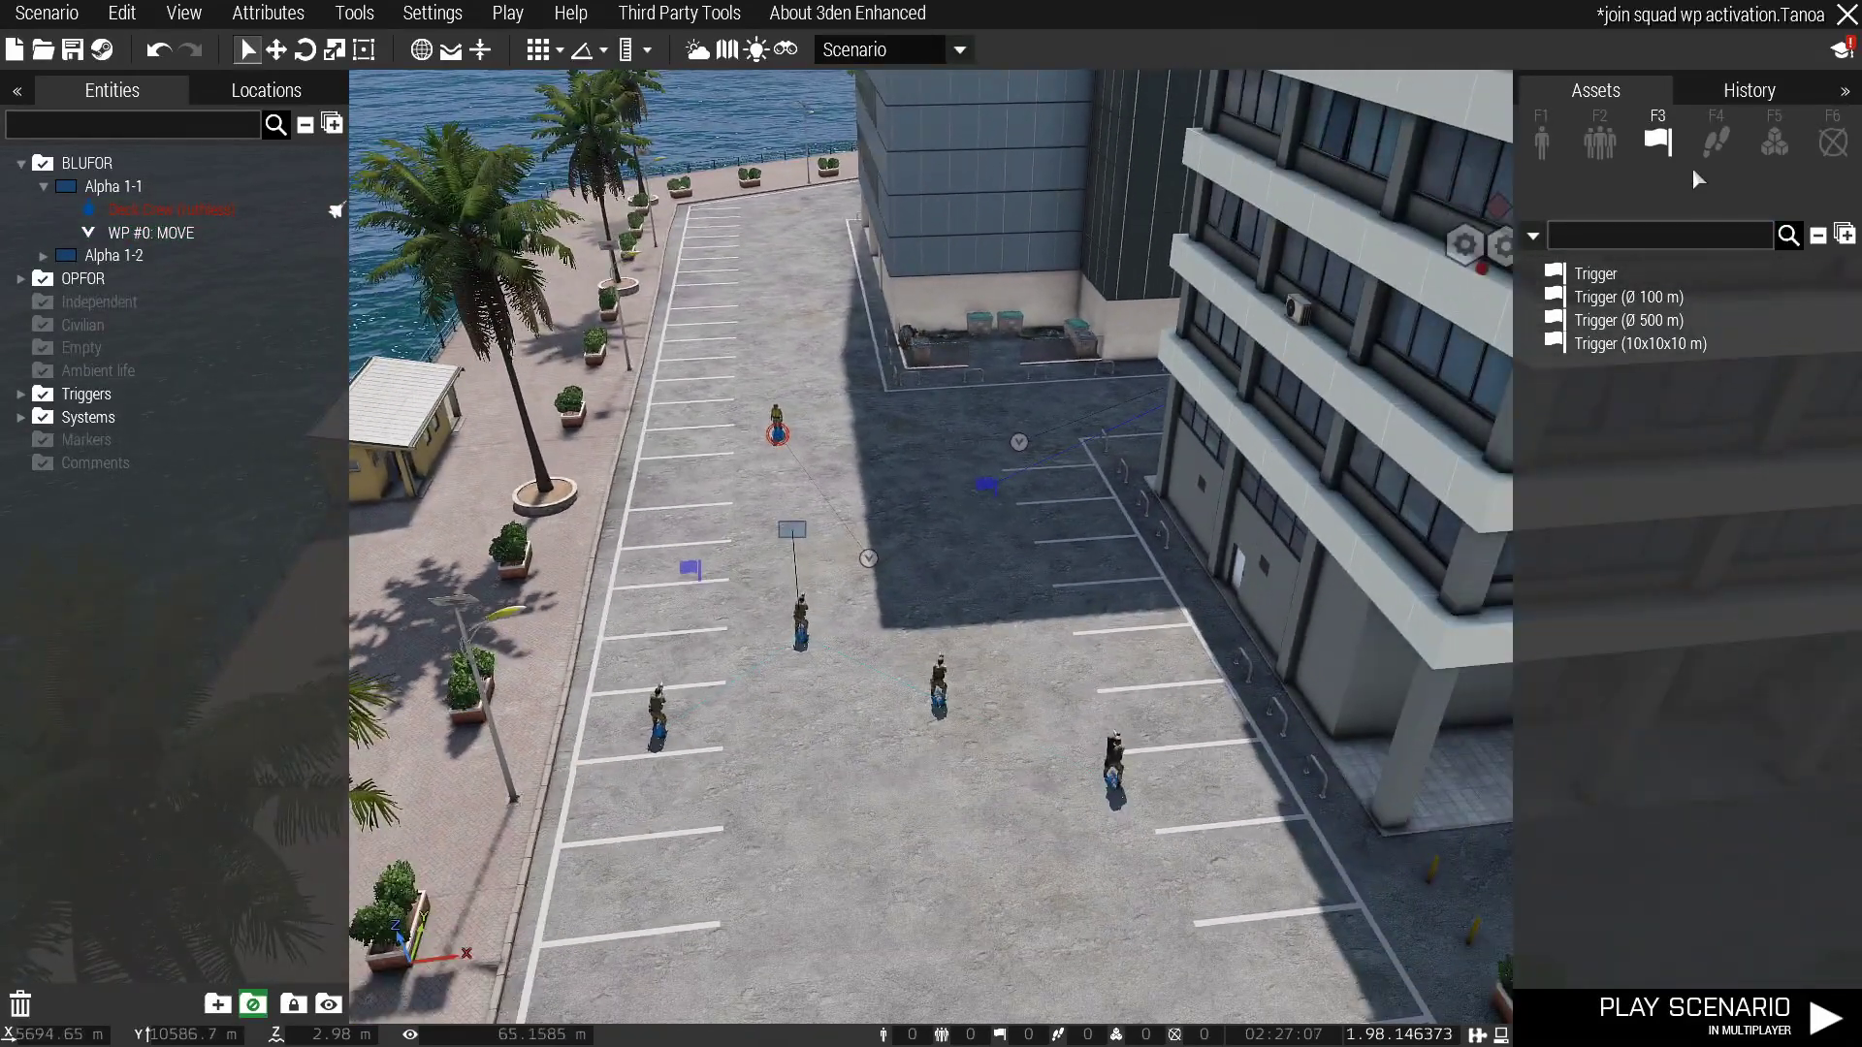
{"action": "left_click", "coordinate": [1548, 142]}
{"action": "left_click", "coordinate": [1687, 192]}
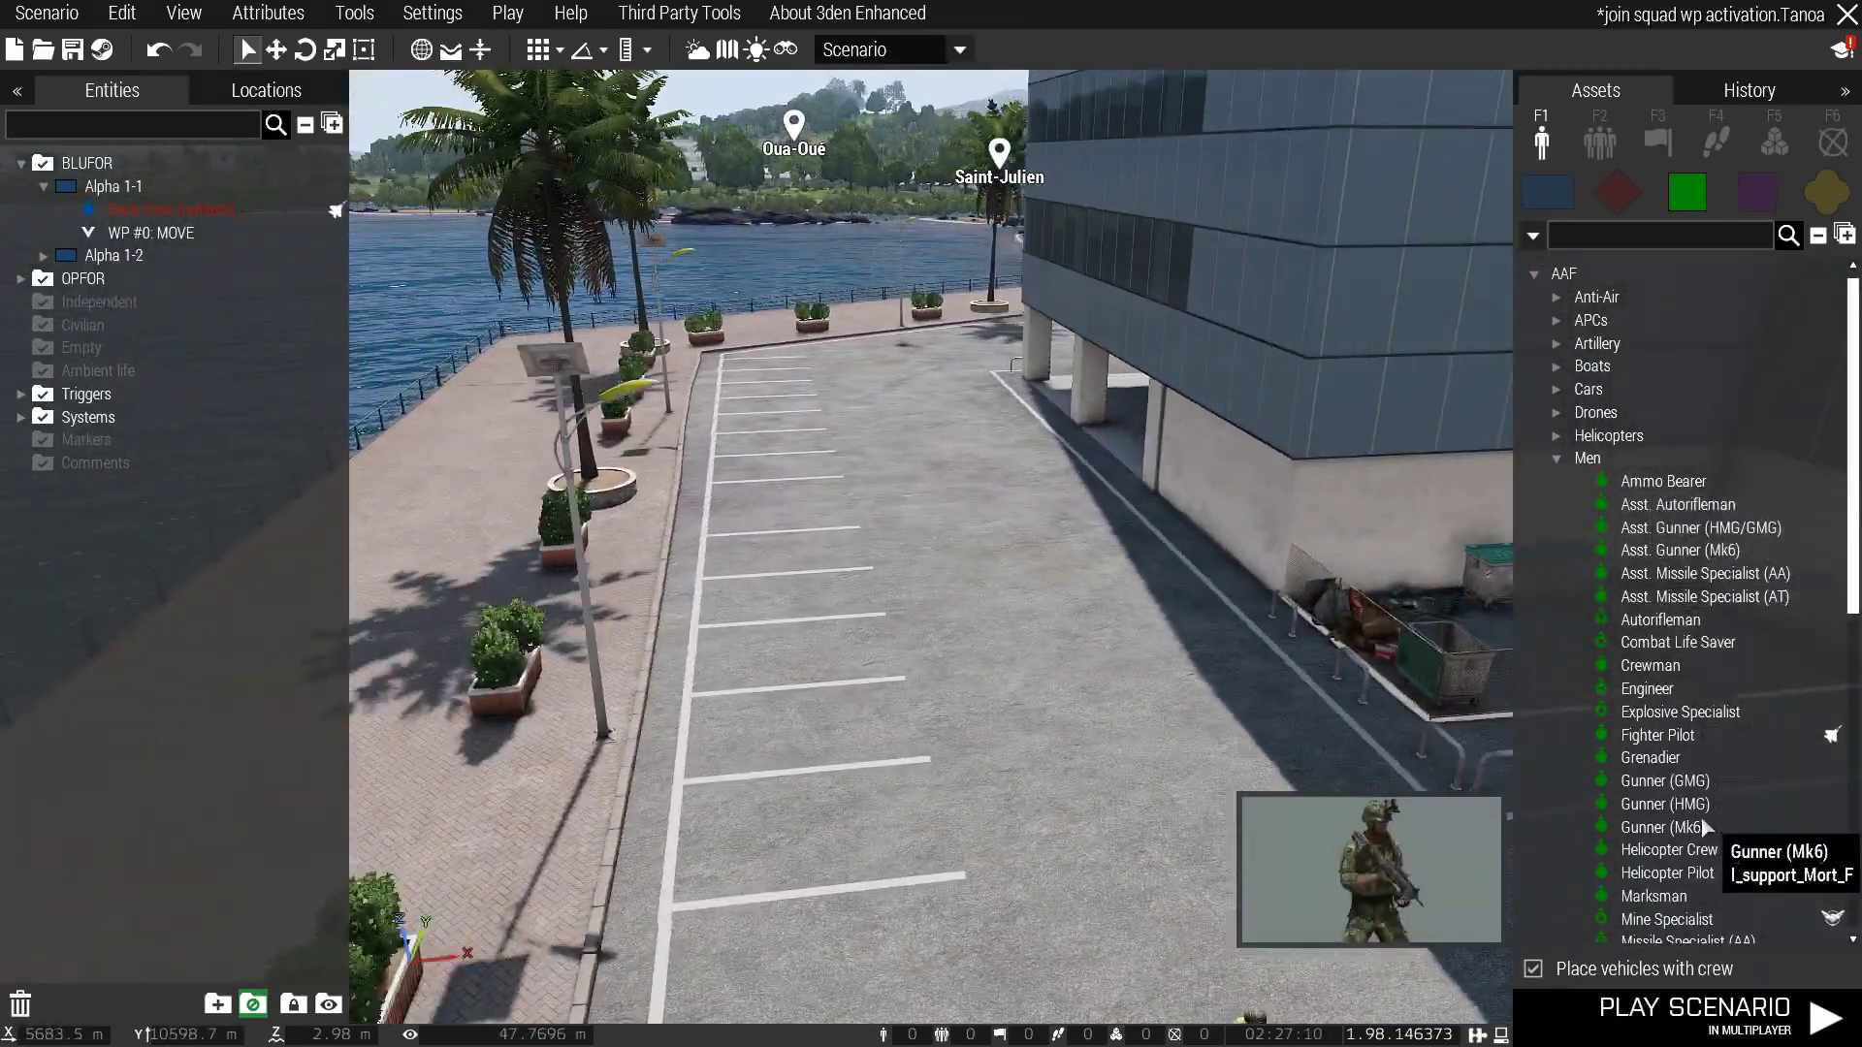
{"action": "left_click", "coordinate": [1639, 688]}
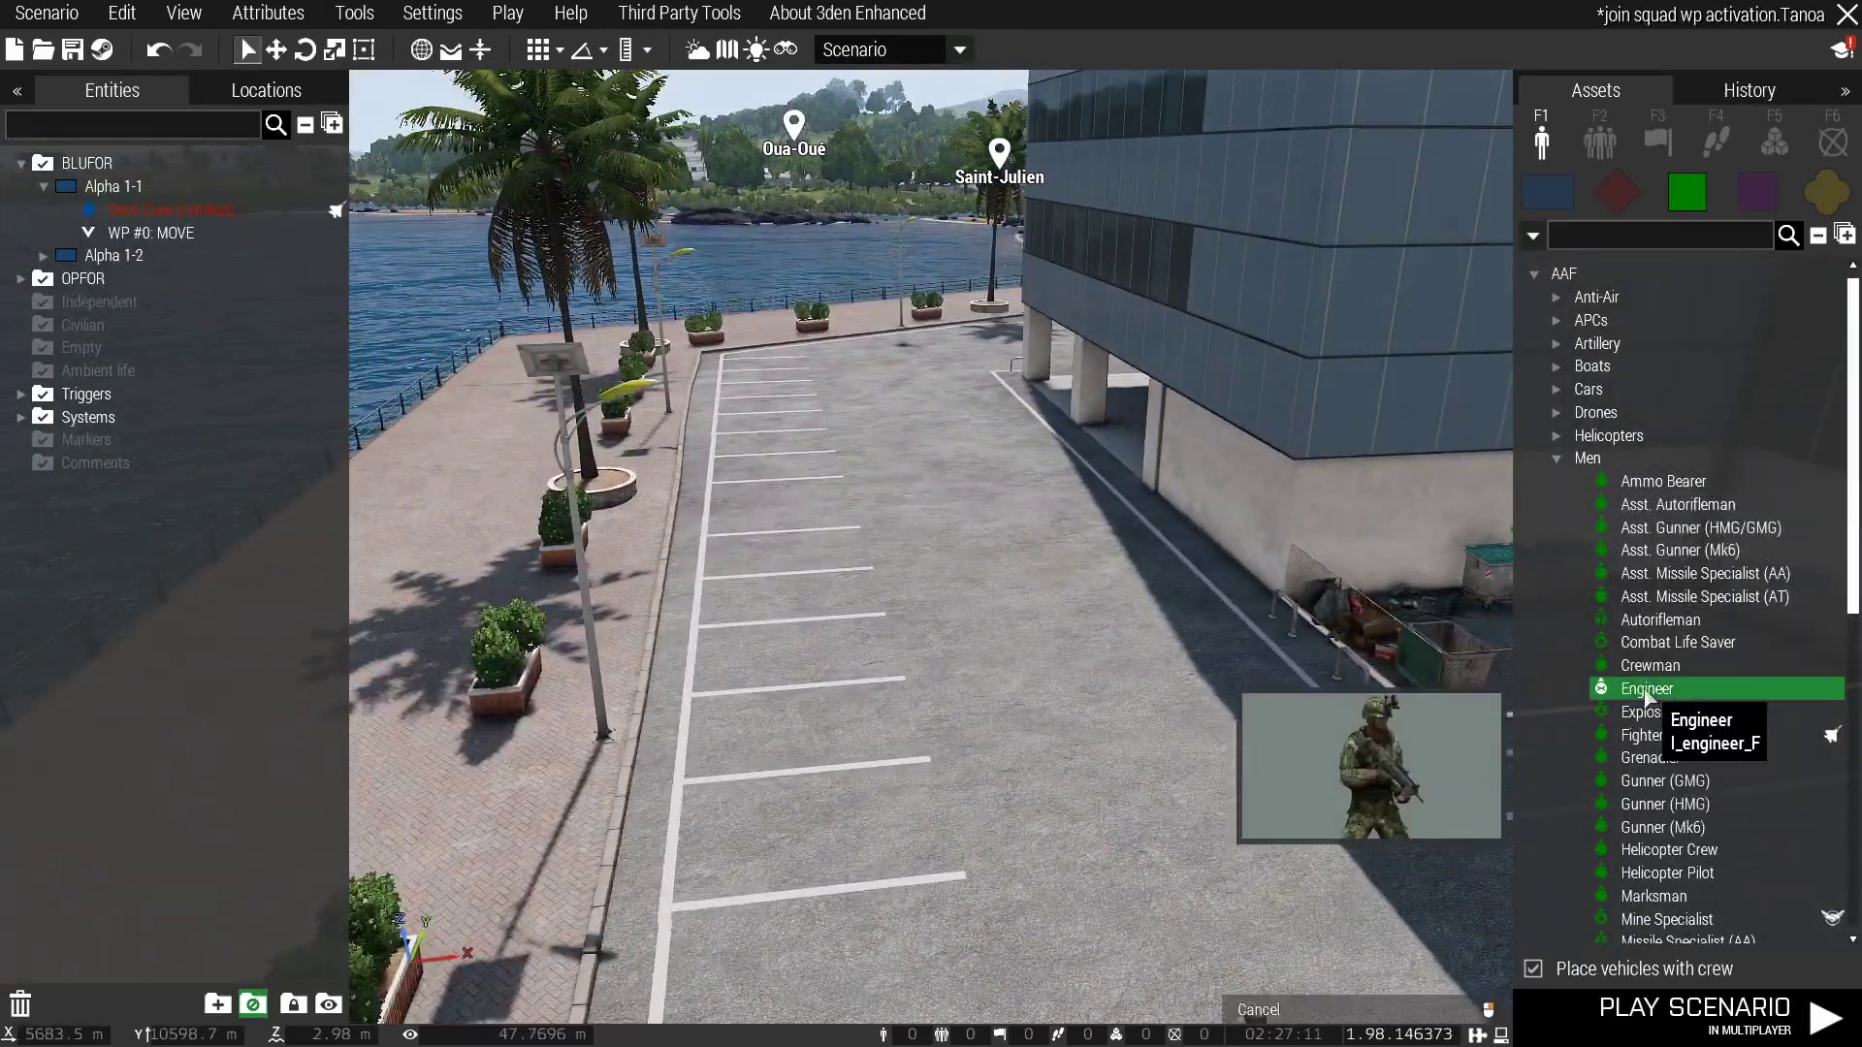
{"action": "right_click_drag", "start_coordinate": [1421, 665], "coordinate": [1201, 624]}
{"action": "scroll", "coordinate": [1261, 640], "scroll_direction": "up", "scroll_amount": 3}
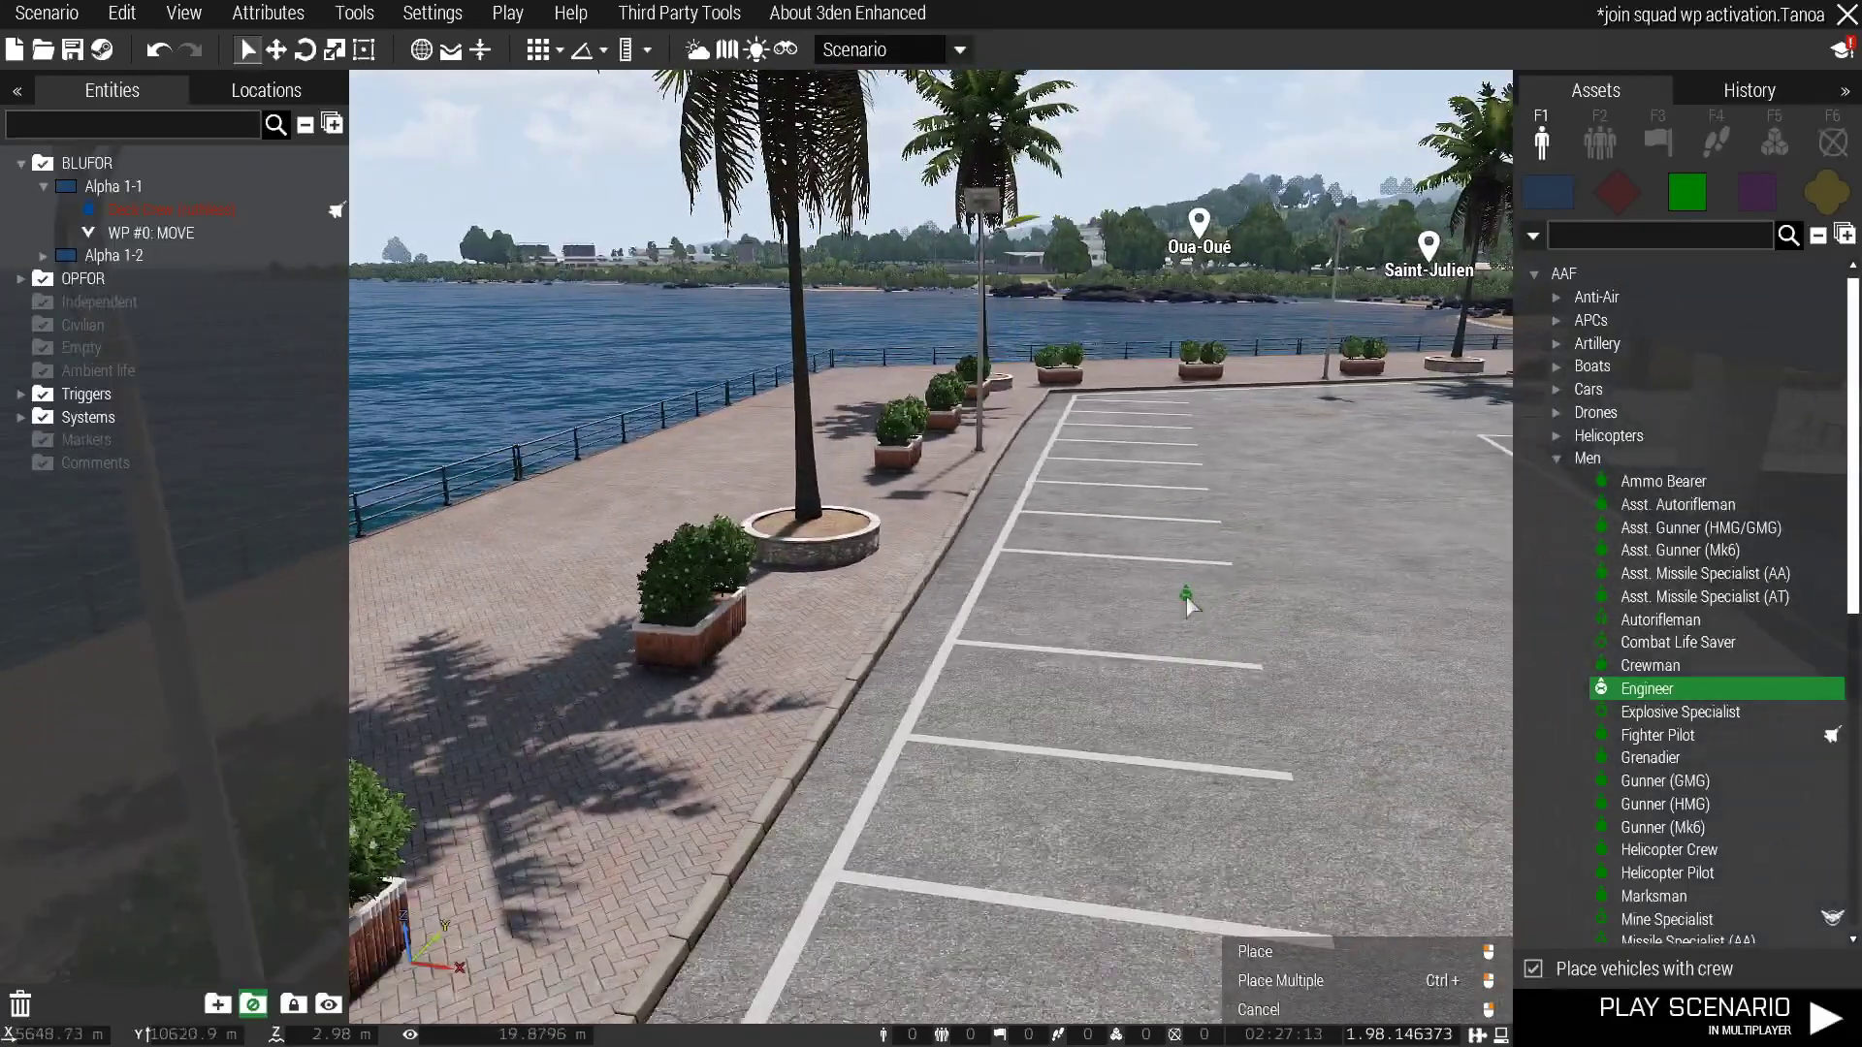
{"action": "left_click", "coordinate": [1185, 595]}
{"action": "key", "text": "d"}
{"action": "left_click_drag", "start_coordinate": [1185, 596], "coordinate": [1303, 575]}
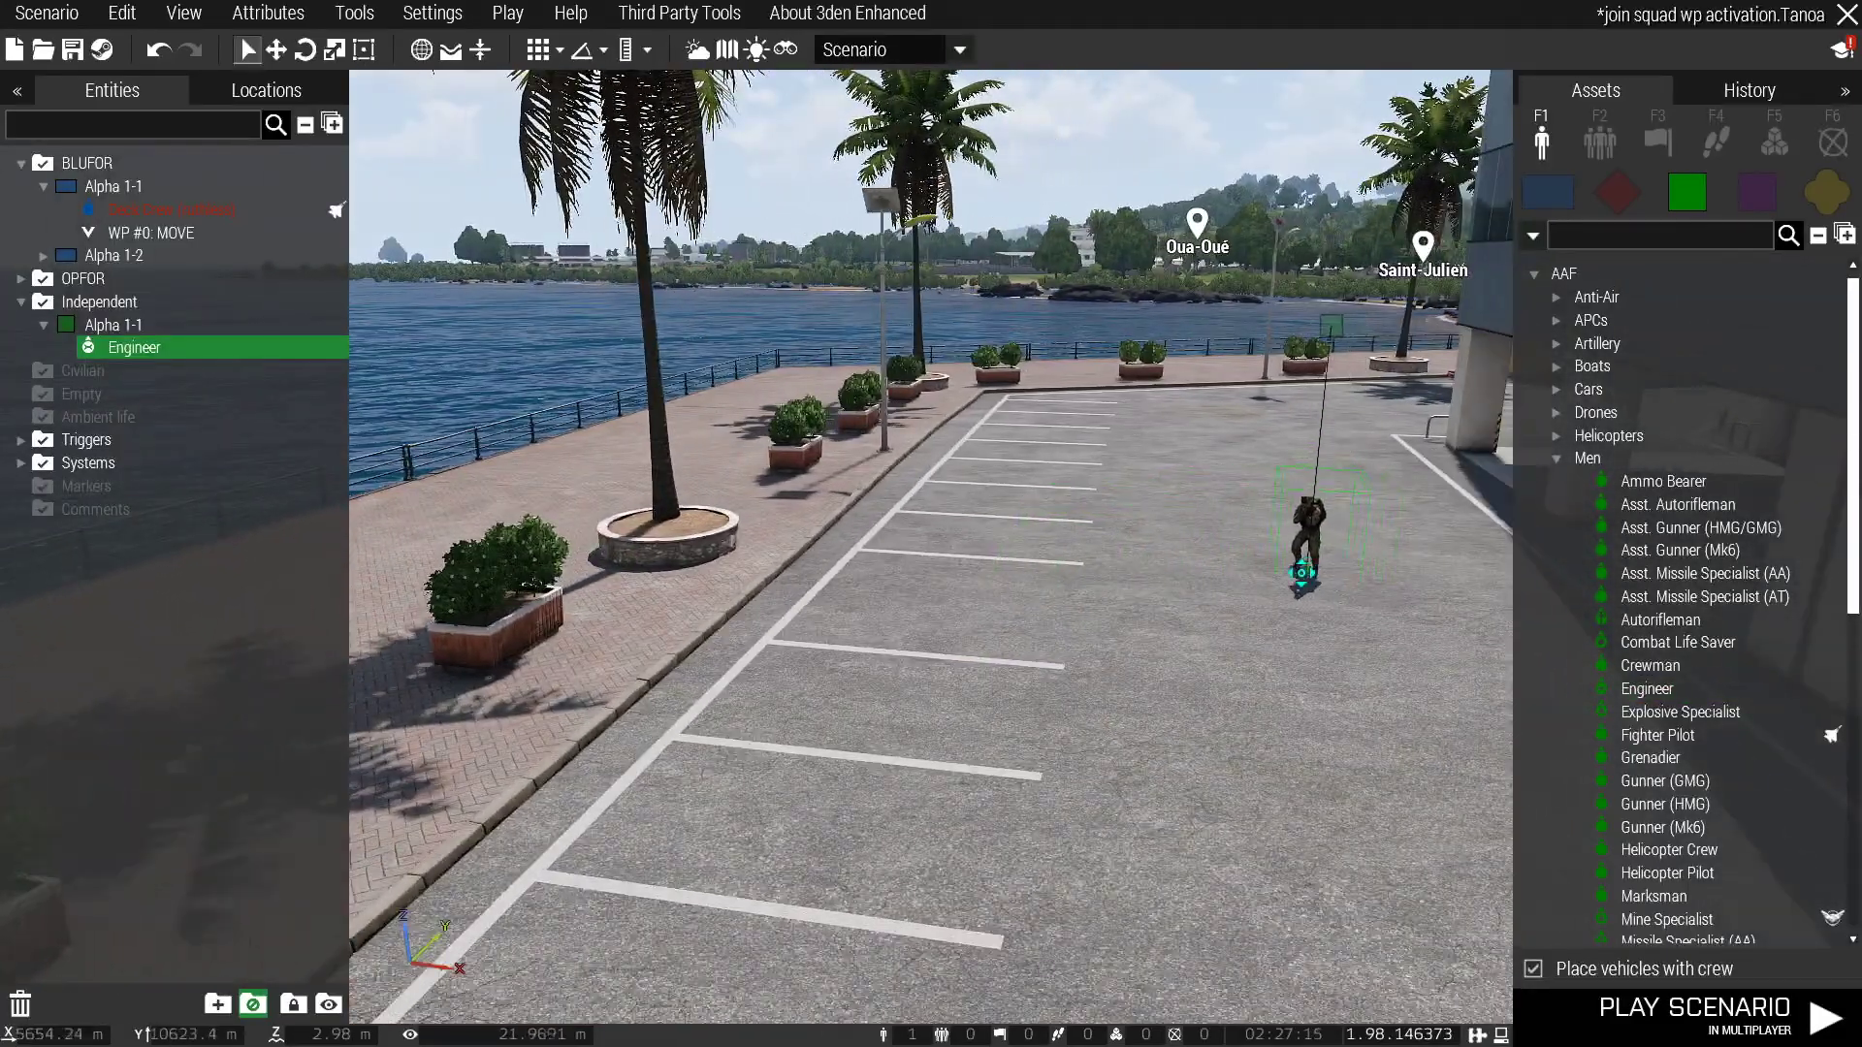
{"action": "key", "text": "s"}
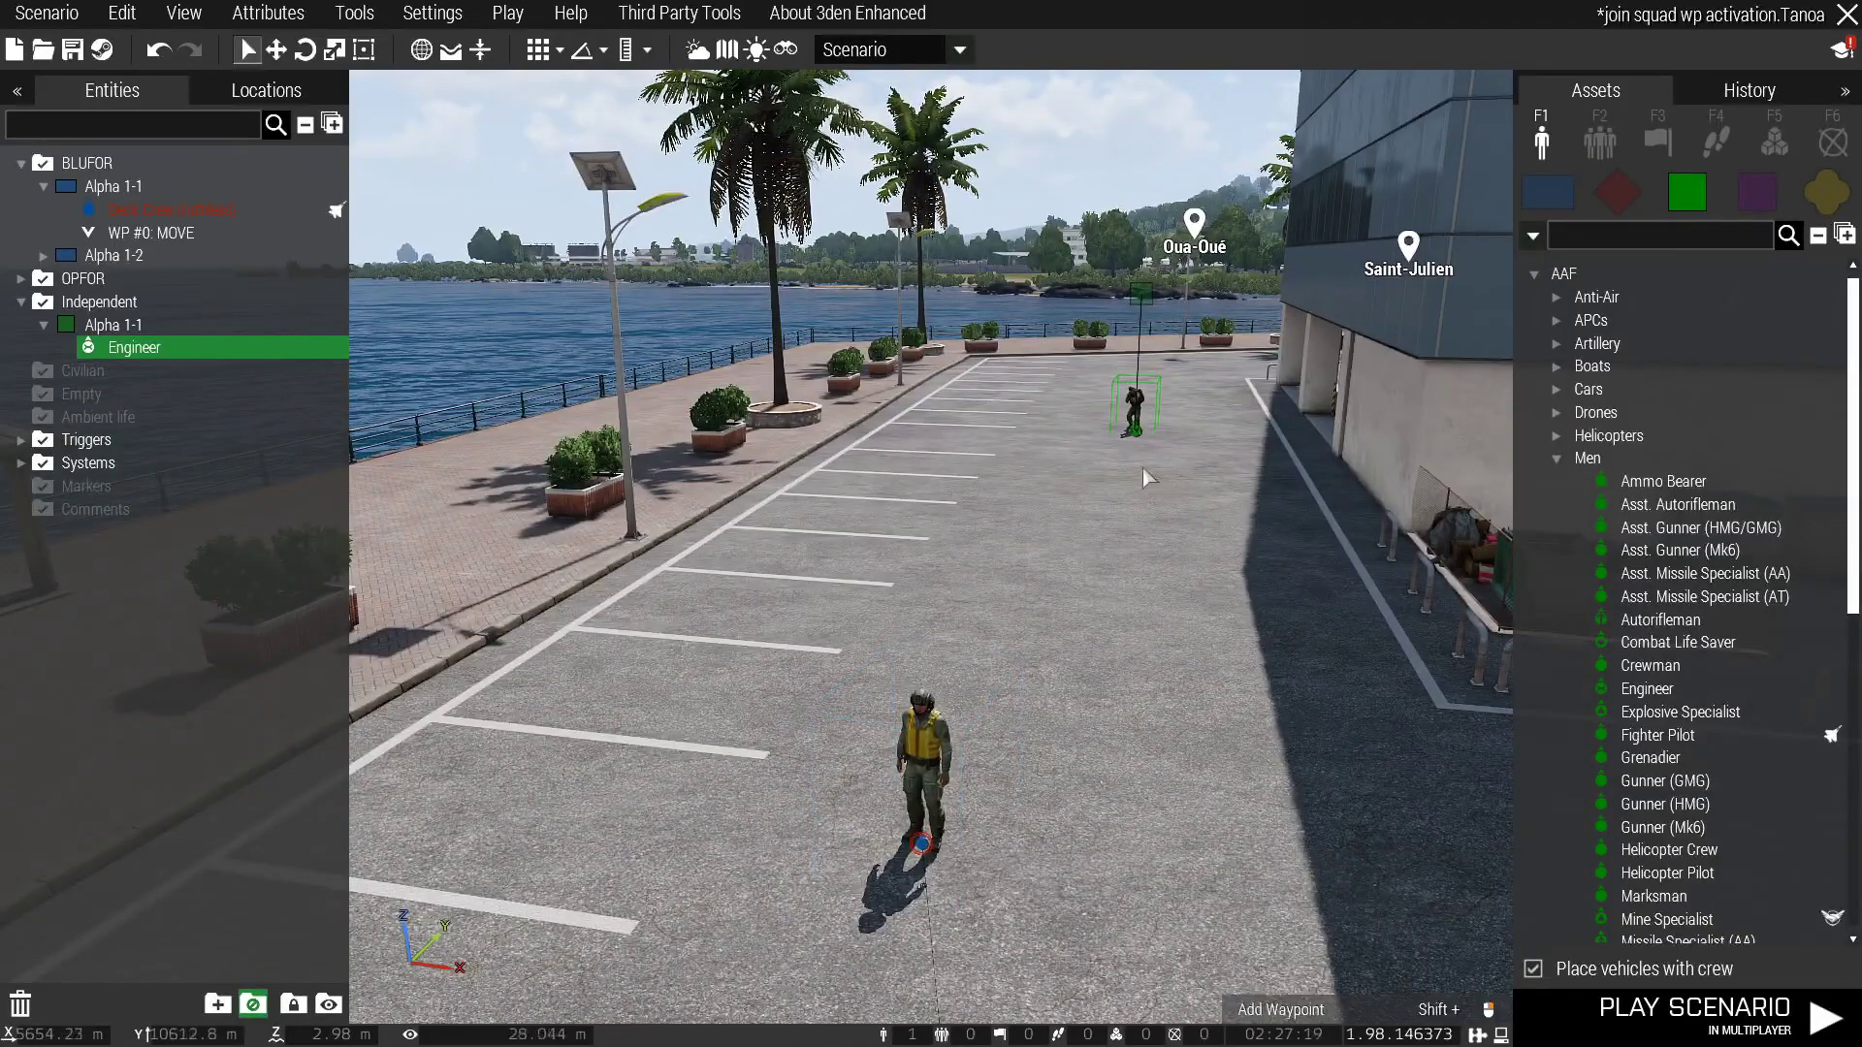
Attach a waypoint from the Engineer to the Deck Crew player and set its type to JOIN
{"action": "left_click", "coordinate": [923, 852], "text": "shift"}
{"action": "double_click", "coordinate": [921, 807]}
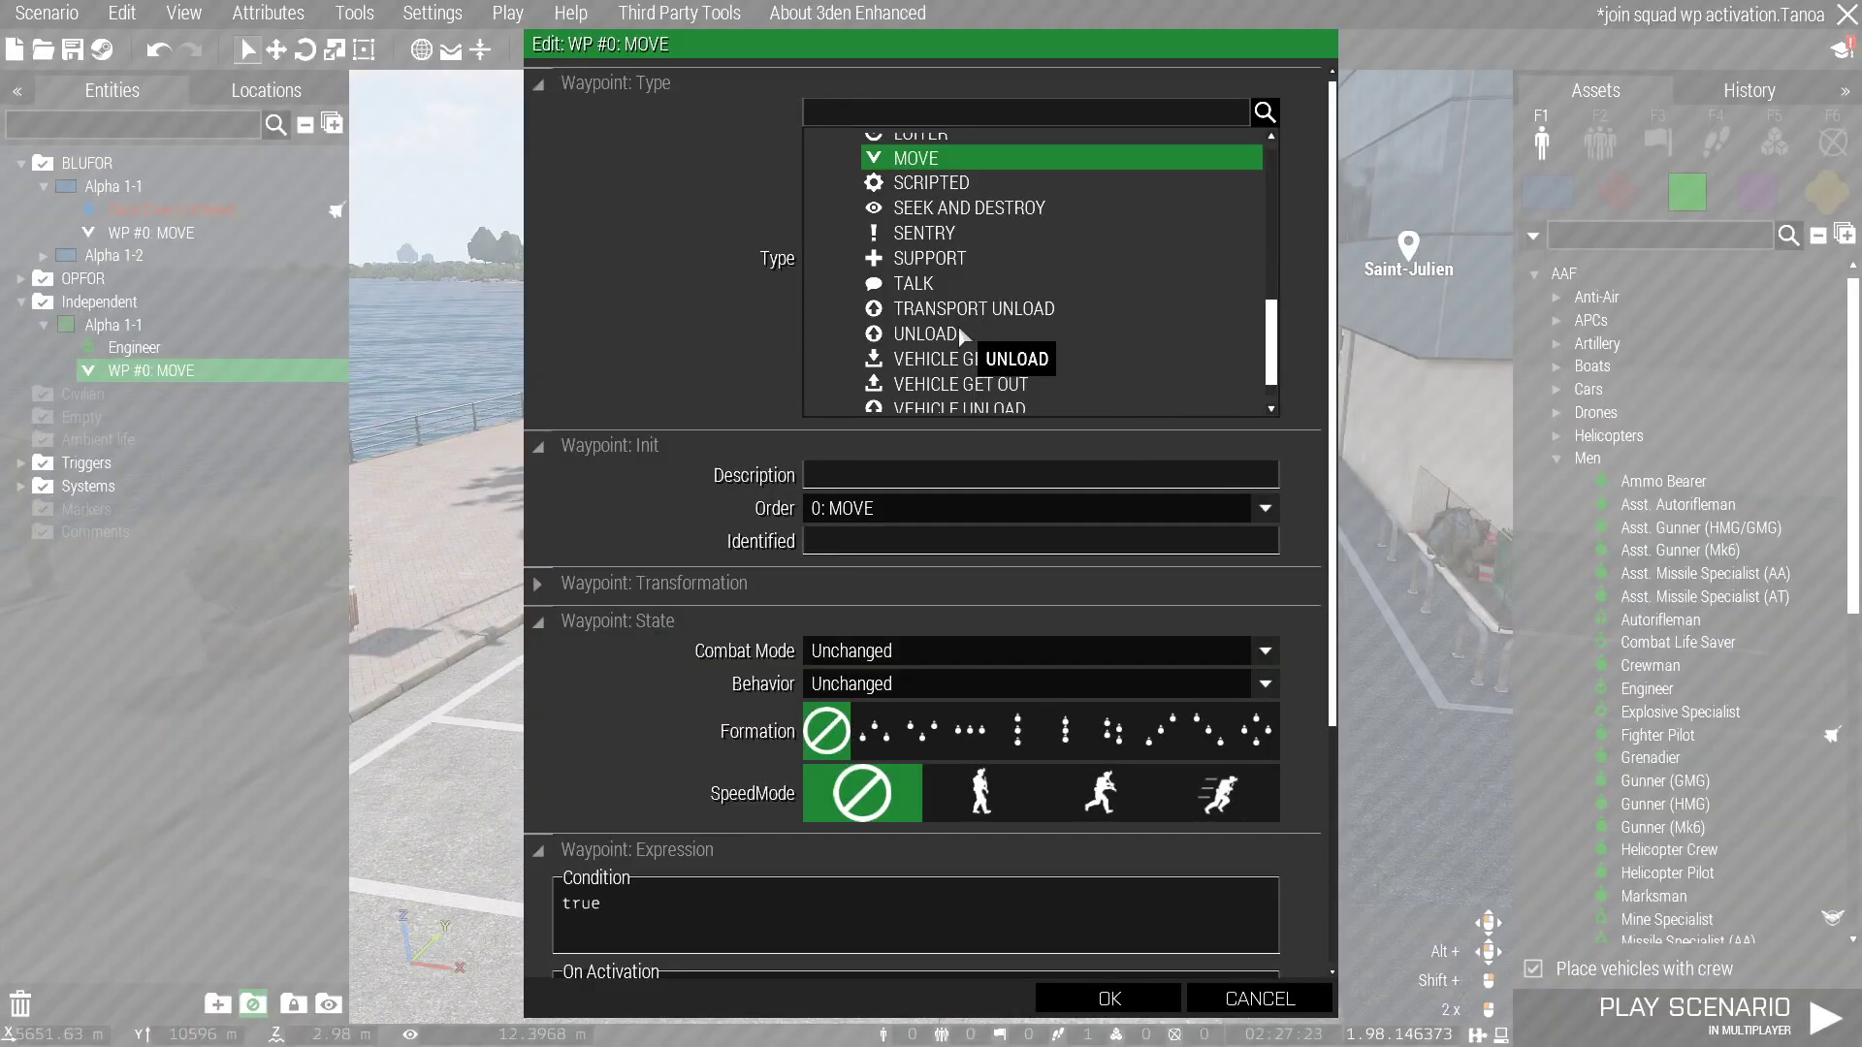
{"action": "scroll", "coordinate": [942, 329], "scroll_direction": "up", "scroll_amount": 2}
{"action": "left_click", "coordinate": [936, 165]}
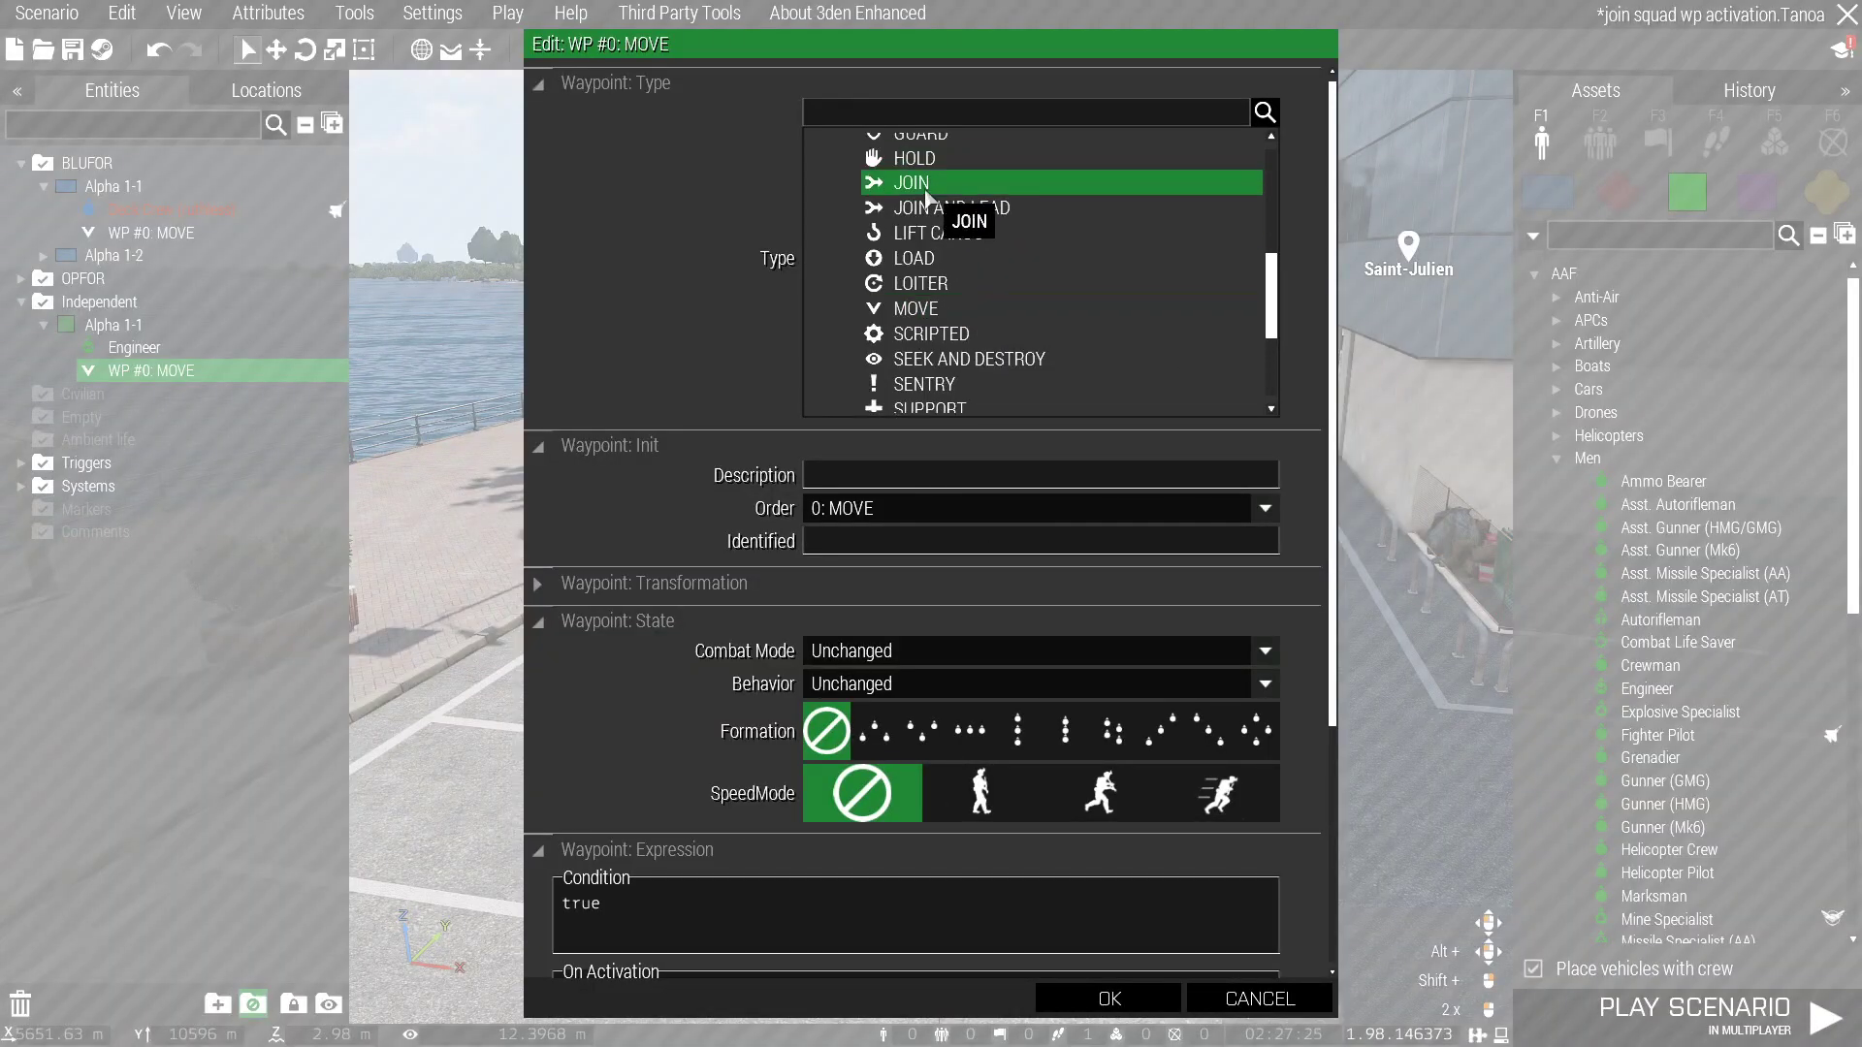
{"action": "left_click", "coordinate": [1108, 998]}
{"action": "left_click", "coordinate": [1135, 810]}
{"action": "key", "text": "s"}
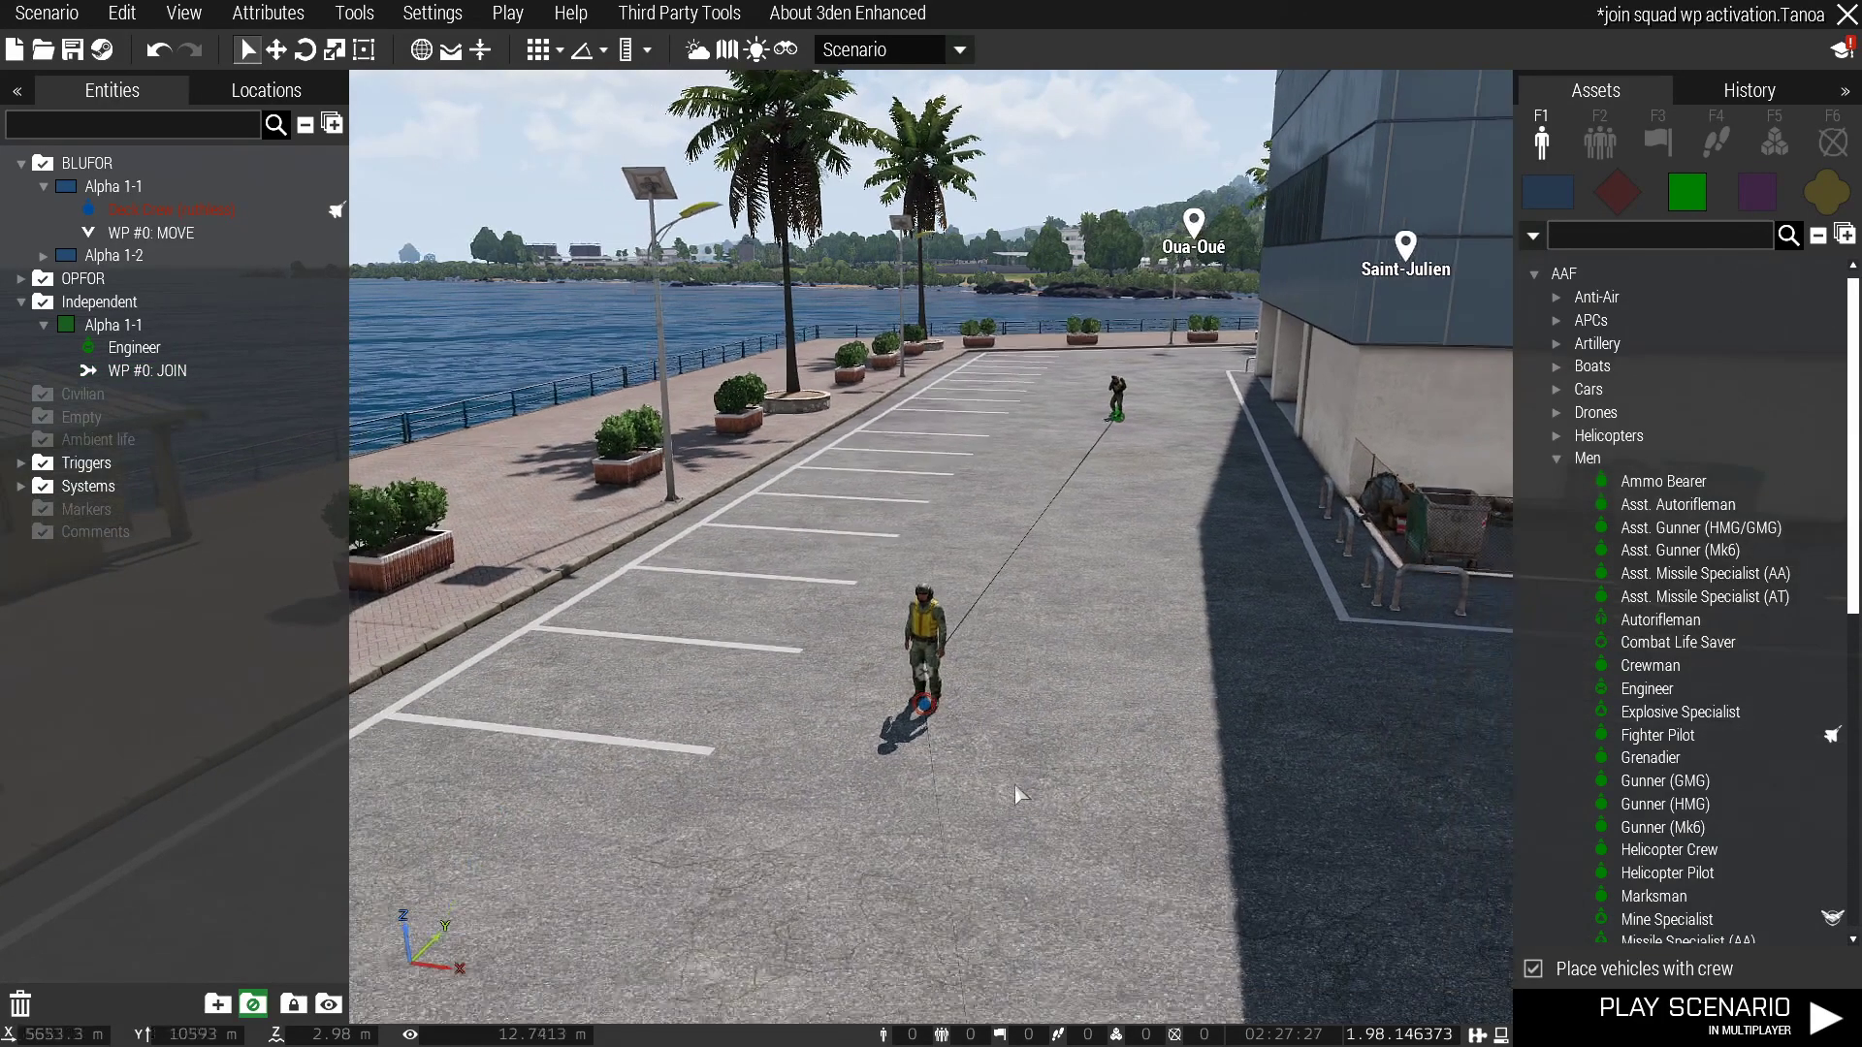
Move the Engineer slightly closer to the Deck Crew player
{"action": "right_click_drag", "start_coordinate": [1006, 794], "coordinate": [1056, 790]}
{"action": "key", "text": "a"}
{"action": "key", "text": "w"}
{"action": "left_click_drag", "start_coordinate": [1004, 439], "coordinate": [946, 472]}
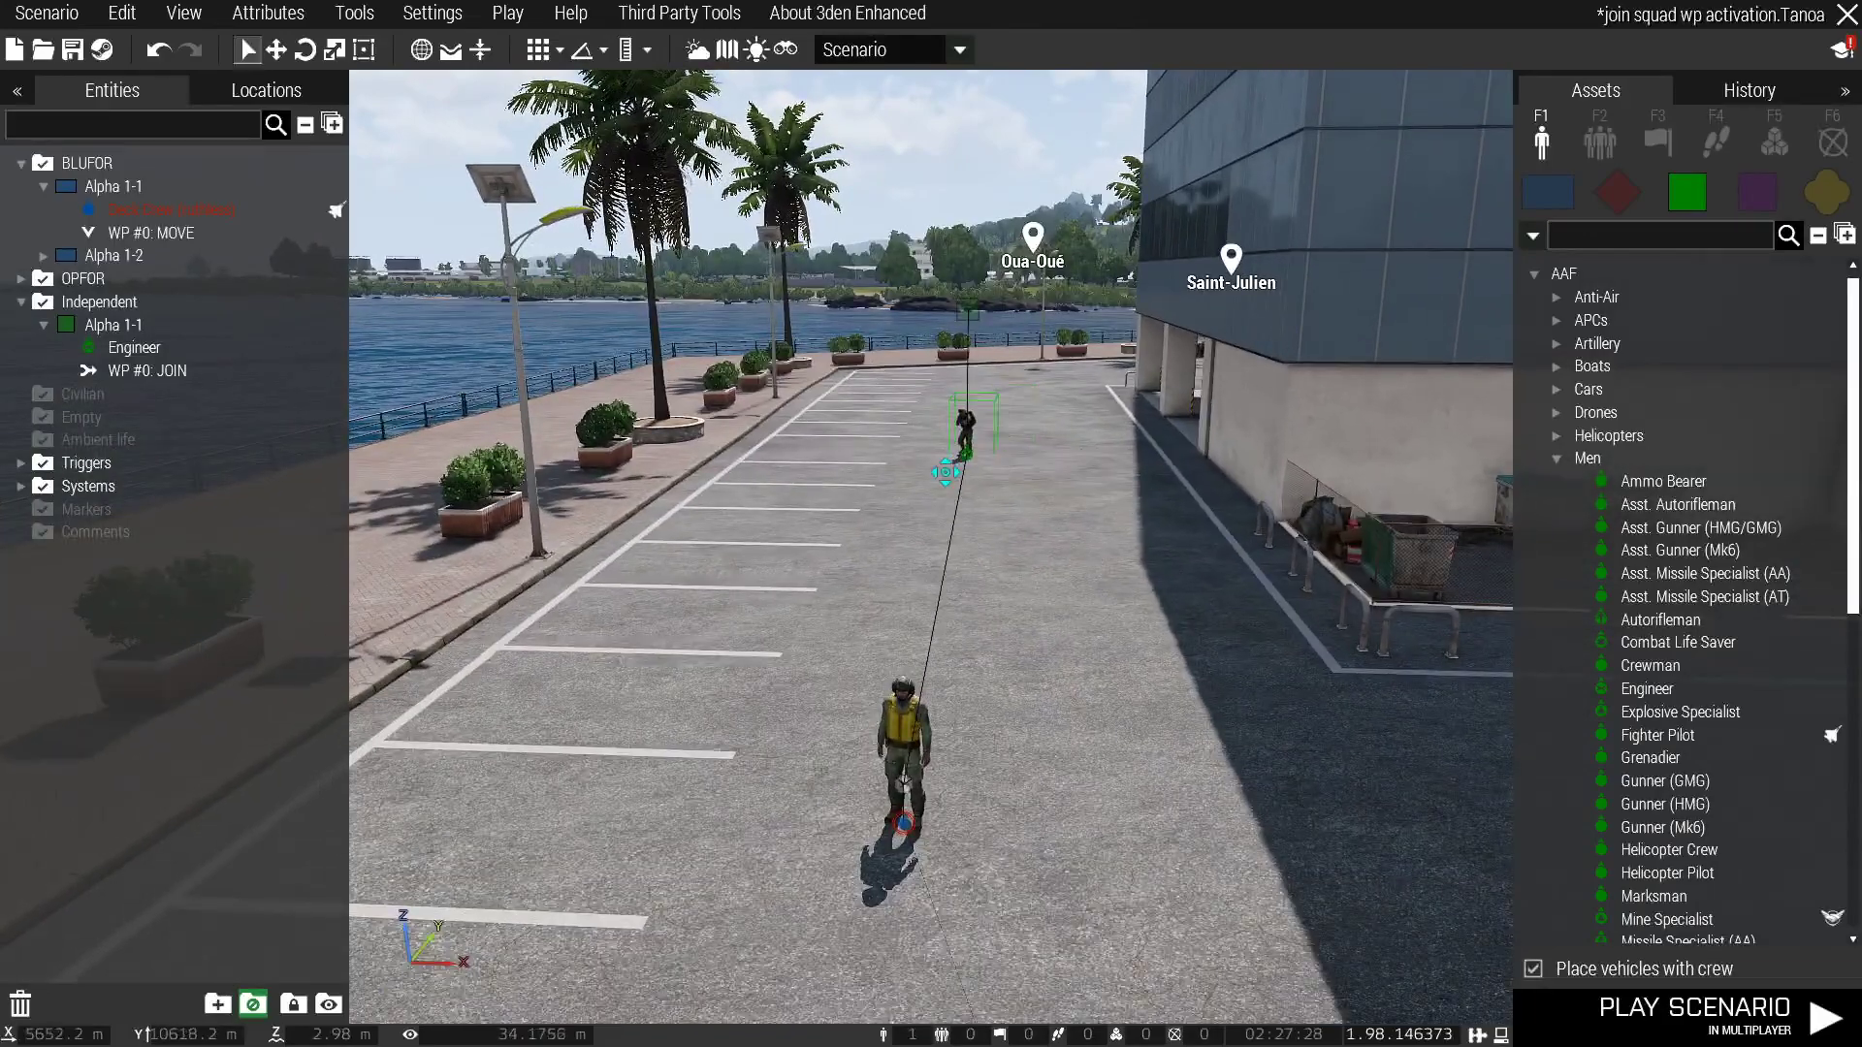
Set the JOIN waypoint's On Activation expression to WP2=1;
{"action": "double_click", "coordinate": [904, 821]}
{"action": "scroll", "coordinate": [734, 636], "scroll_direction": "down", "scroll_amount": 5}
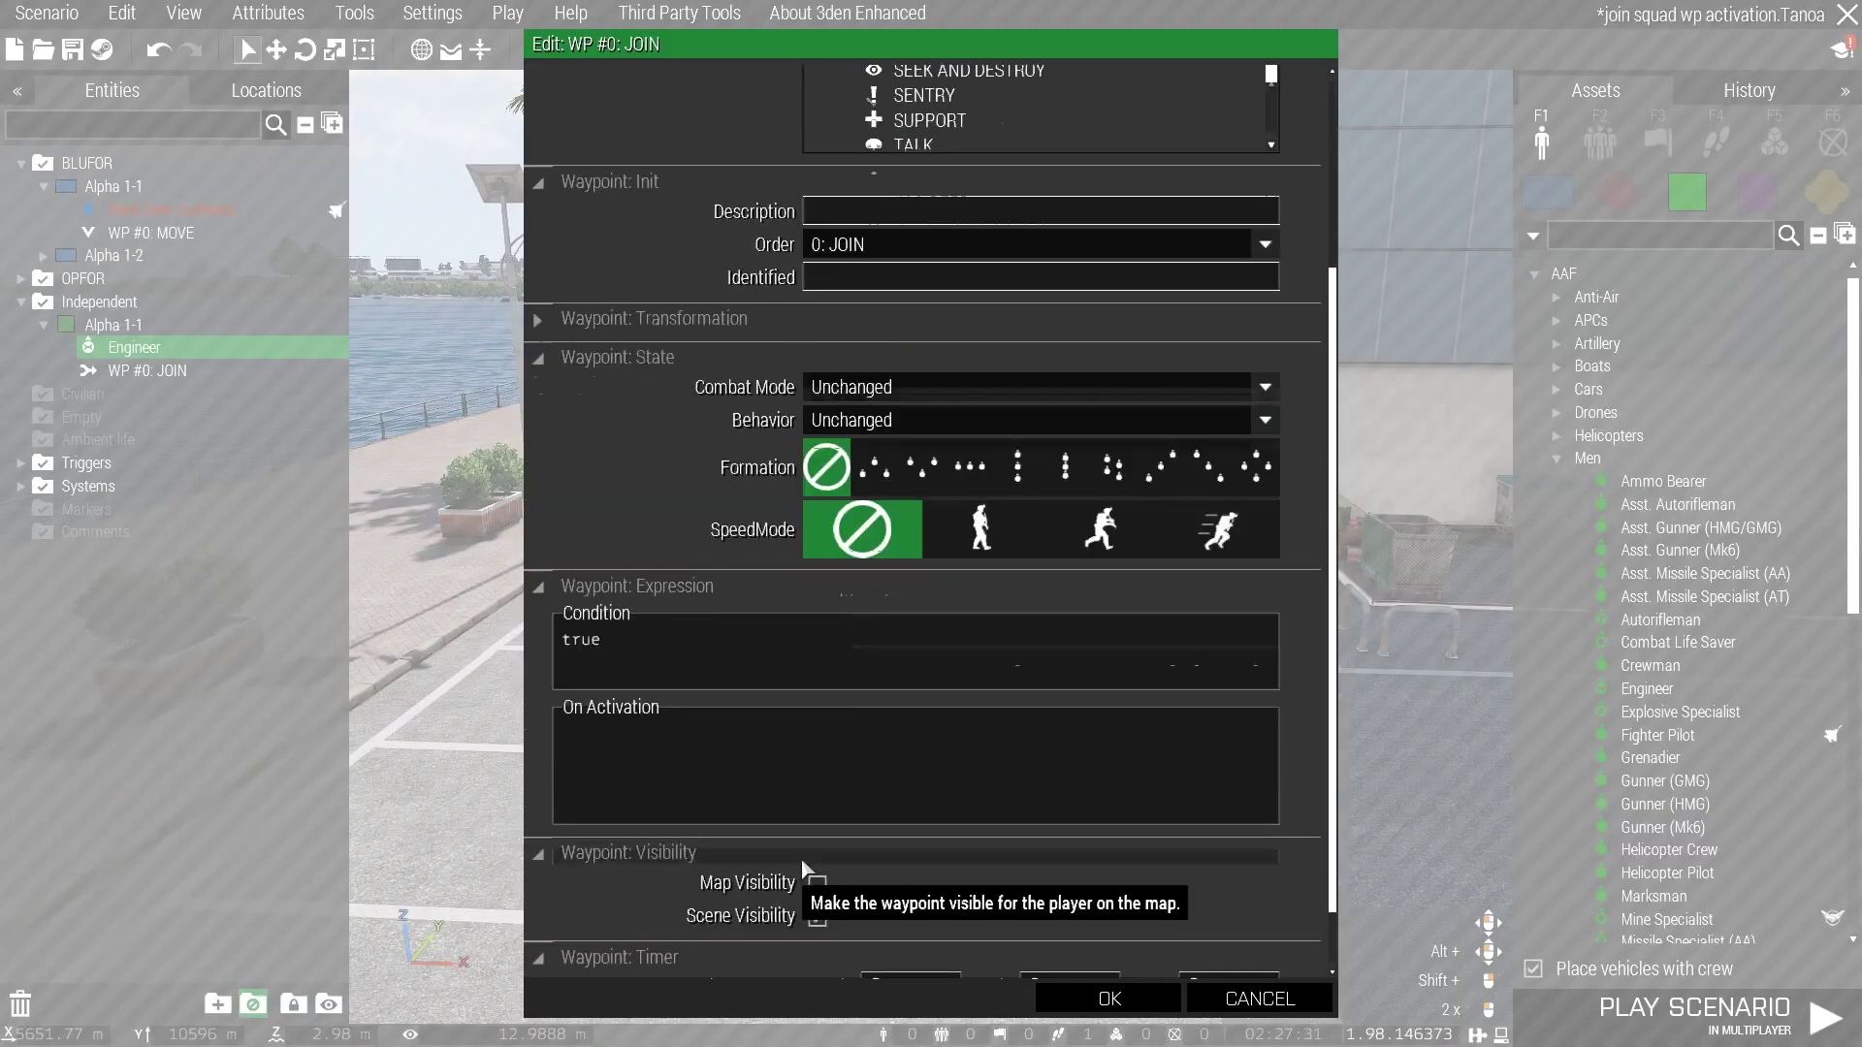
{"action": "type", "text": "WP"}
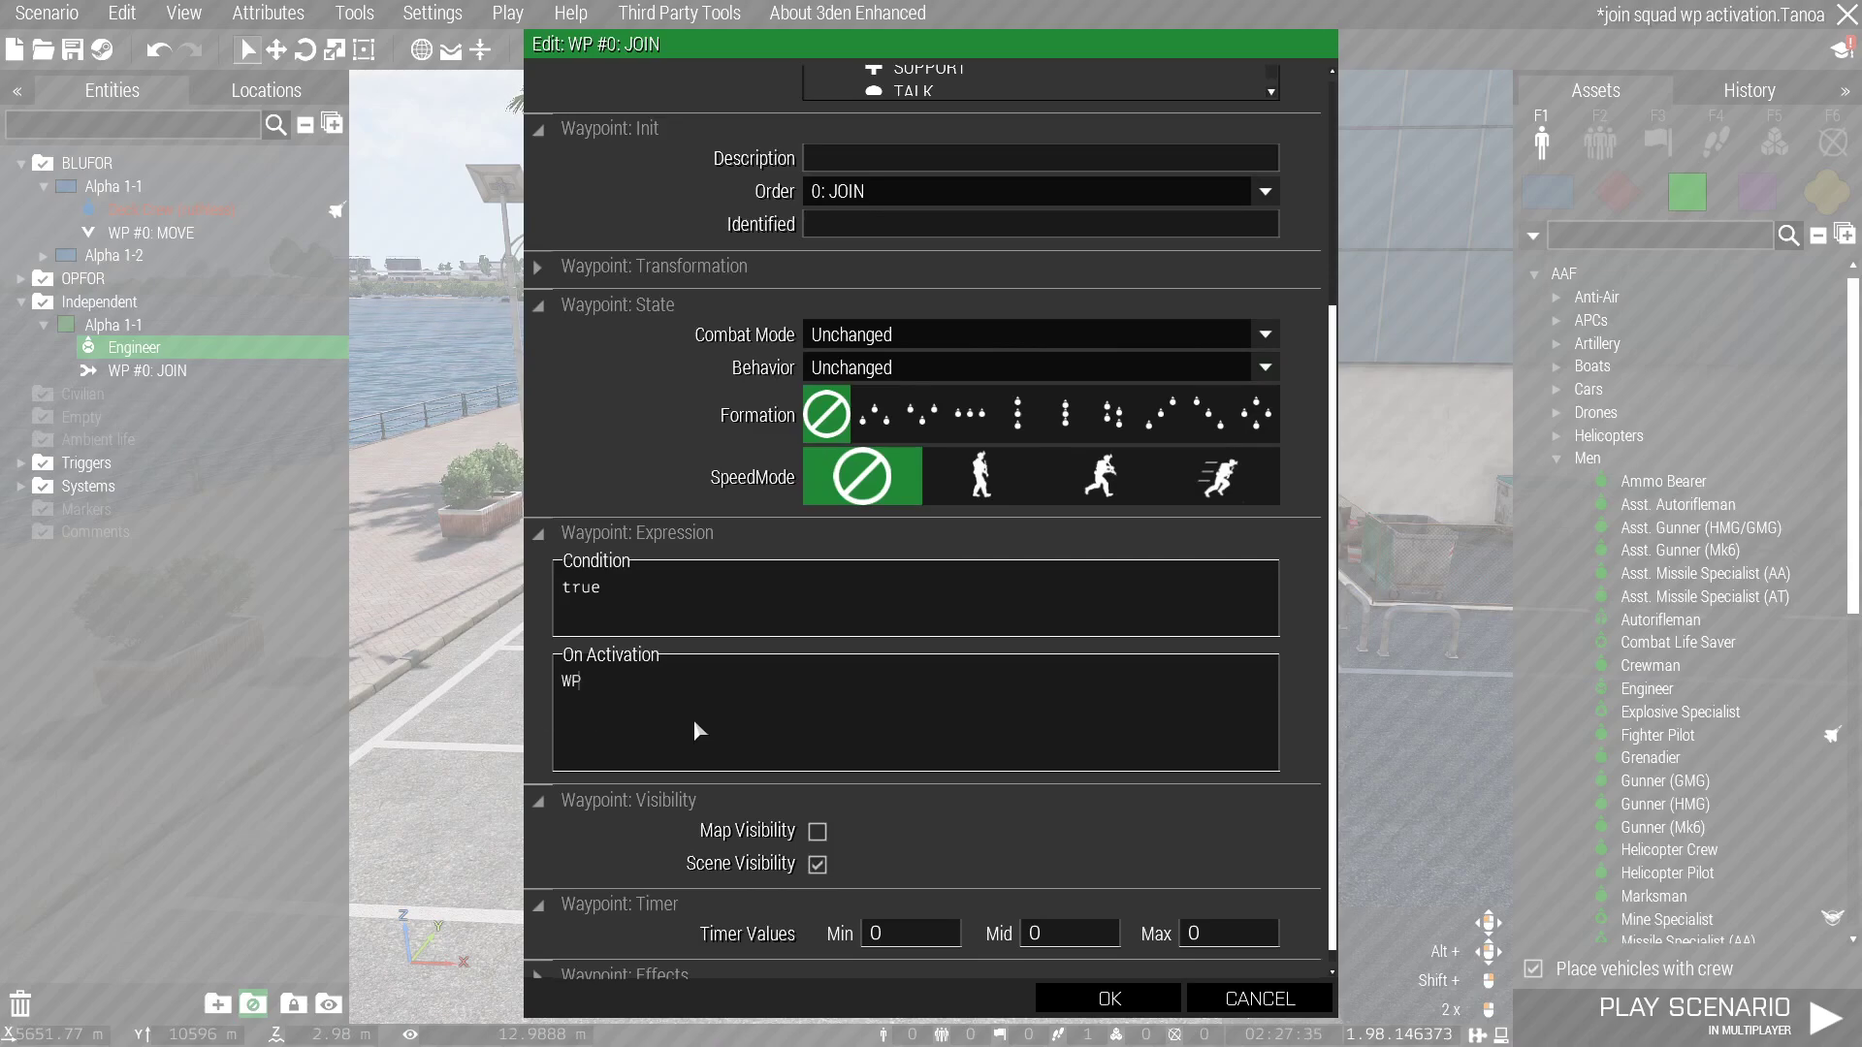
{"action": "type", "text": "2=1;"}
{"action": "left_click", "coordinate": [1109, 999]}
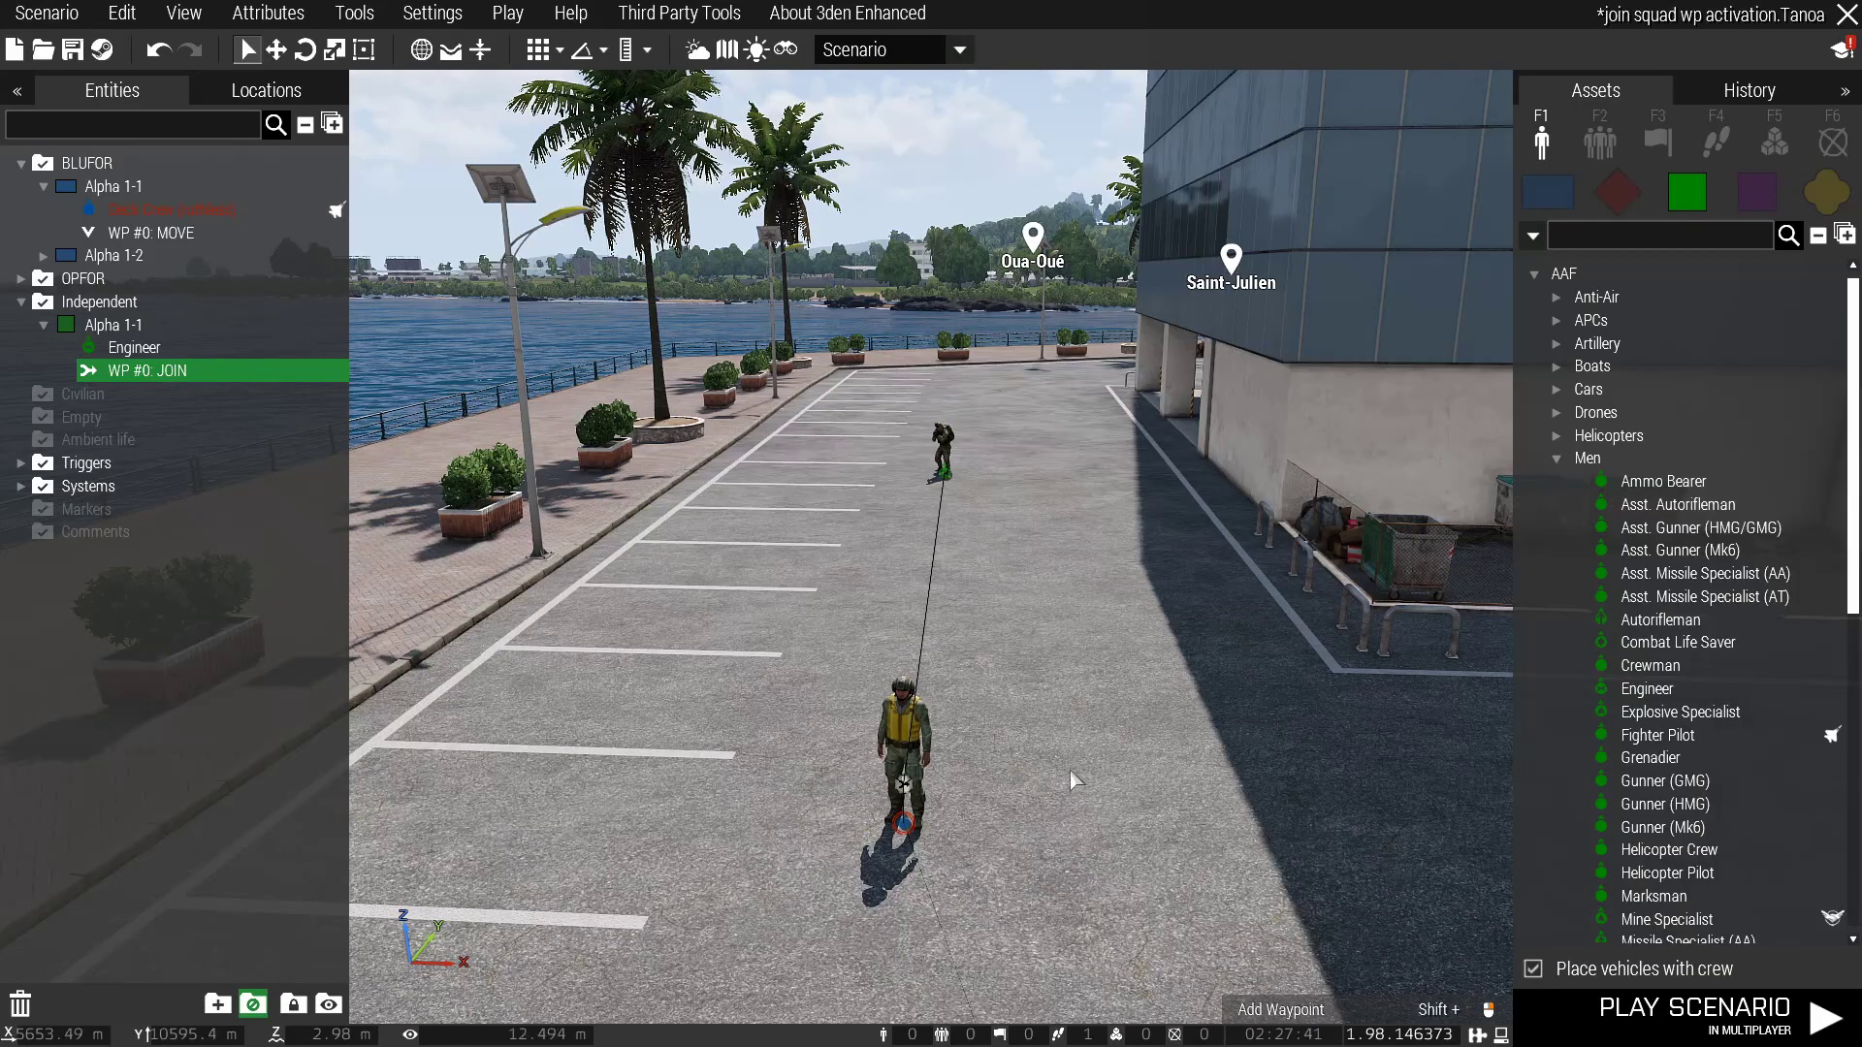
Place a plain trigger among the parking bays beside the Deck Crew player and set its condition to WP2
{"action": "left_click", "coordinate": [1657, 140]}
{"action": "key", "text": "a"}
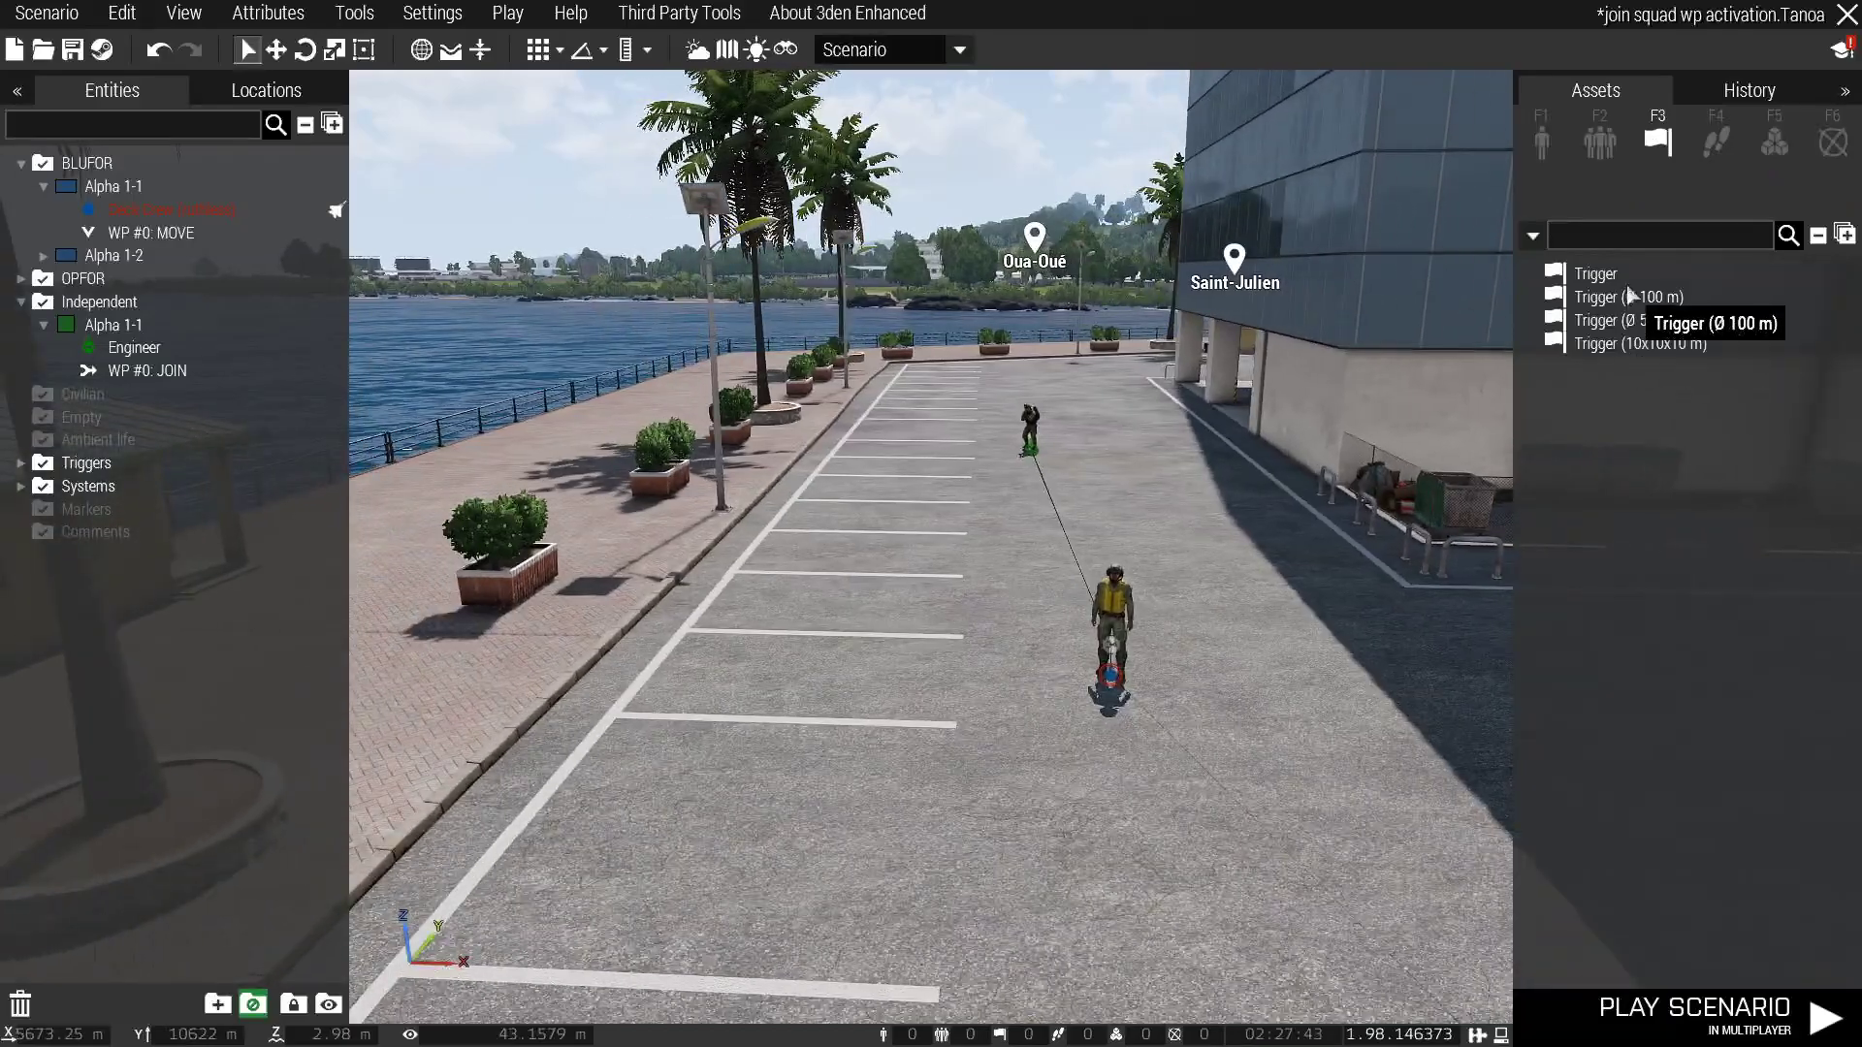
{"action": "left_click", "coordinate": [1612, 274]}
{"action": "key", "text": "a"}
{"action": "key", "text": "w"}
{"action": "left_click", "coordinate": [831, 677]}
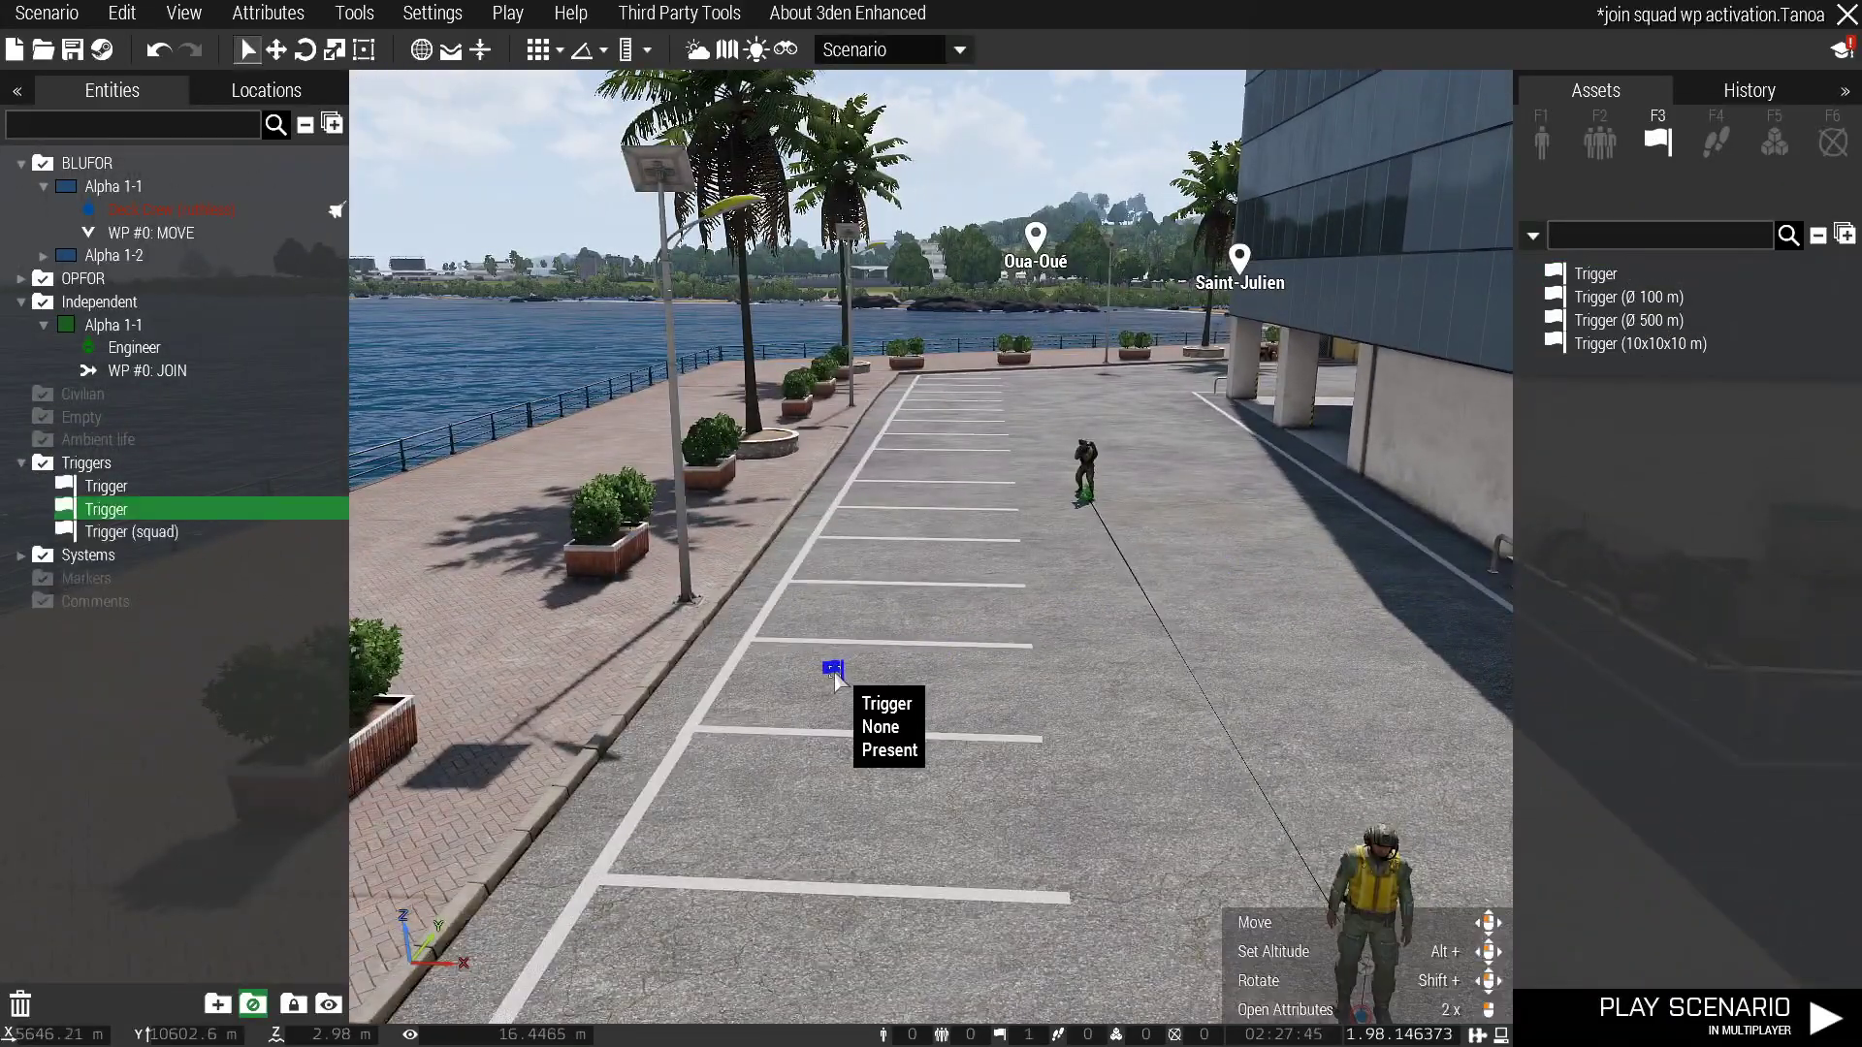
{"action": "double_click", "coordinate": [831, 669]}
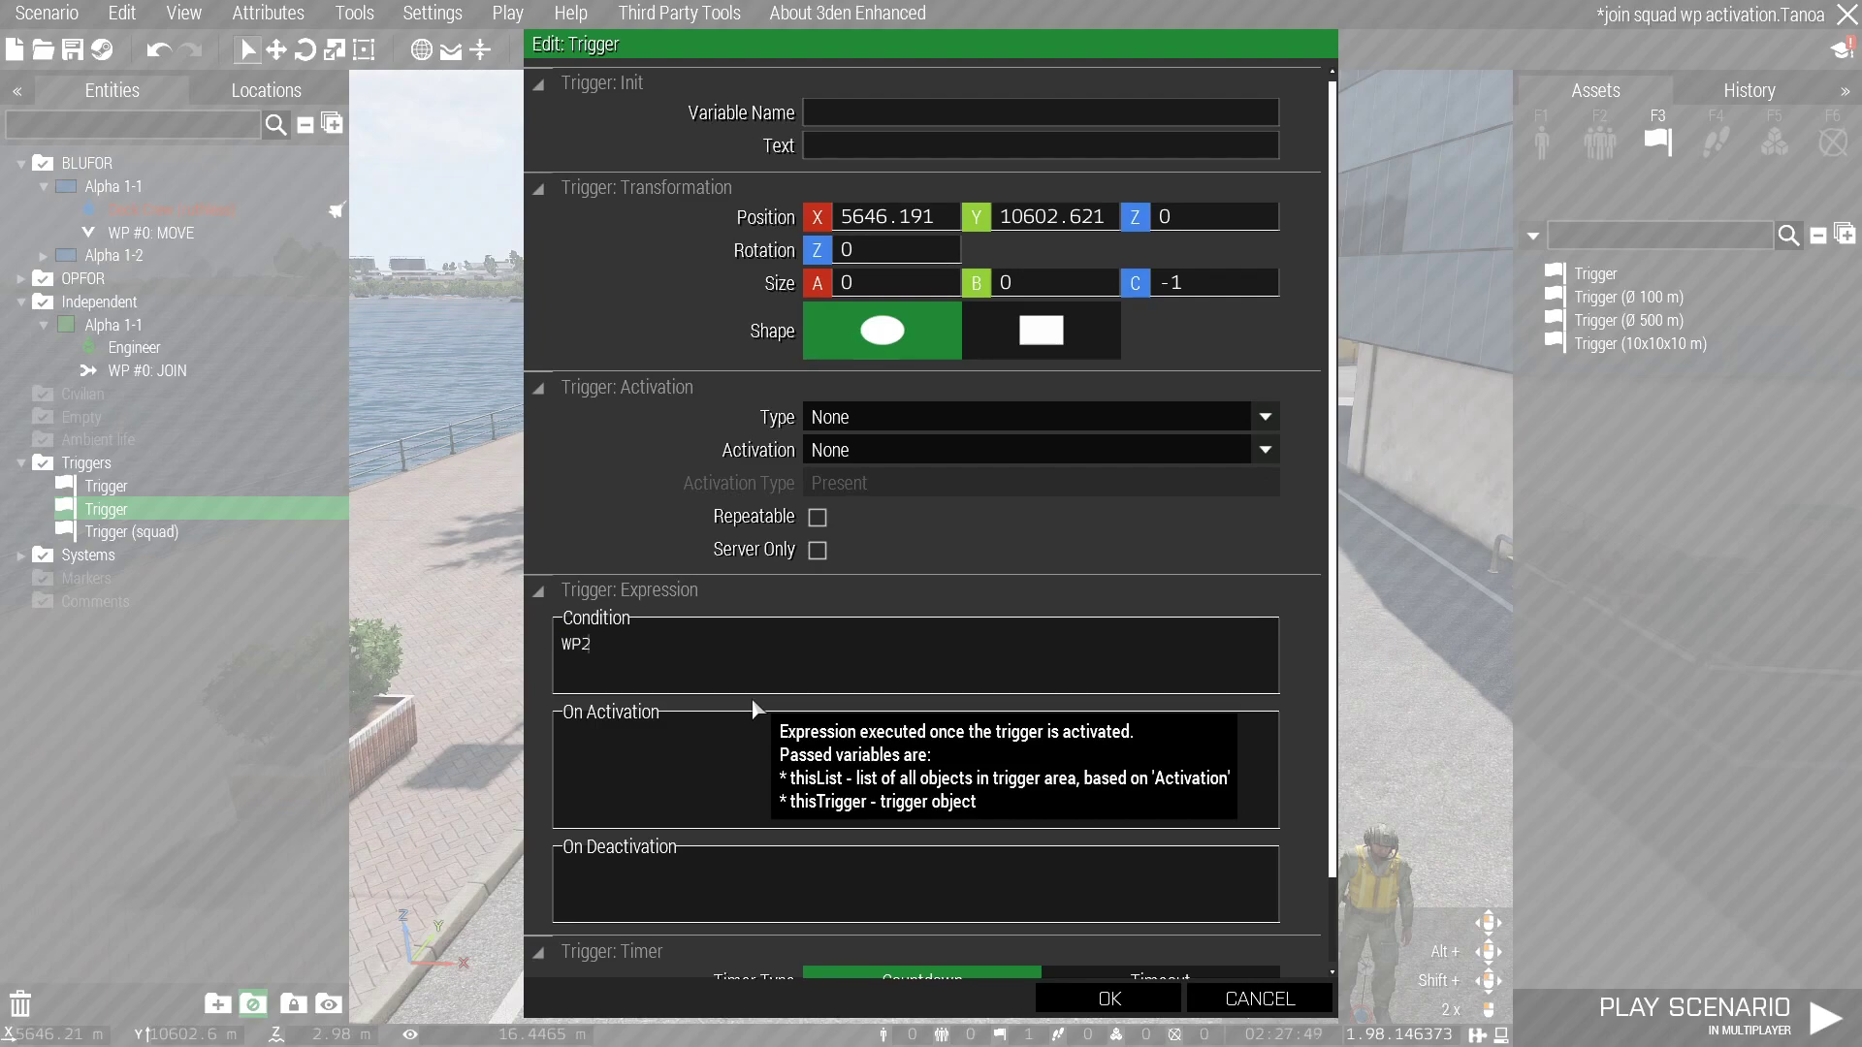
{"action": "left_click", "coordinate": [1110, 998]}
{"action": "left_click", "coordinate": [1014, 729]}
{"action": "right_click_drag", "start_coordinate": [1034, 729], "coordinate": [1090, 727]}
{"action": "key", "text": "w"}
{"action": "key", "text": "d"}
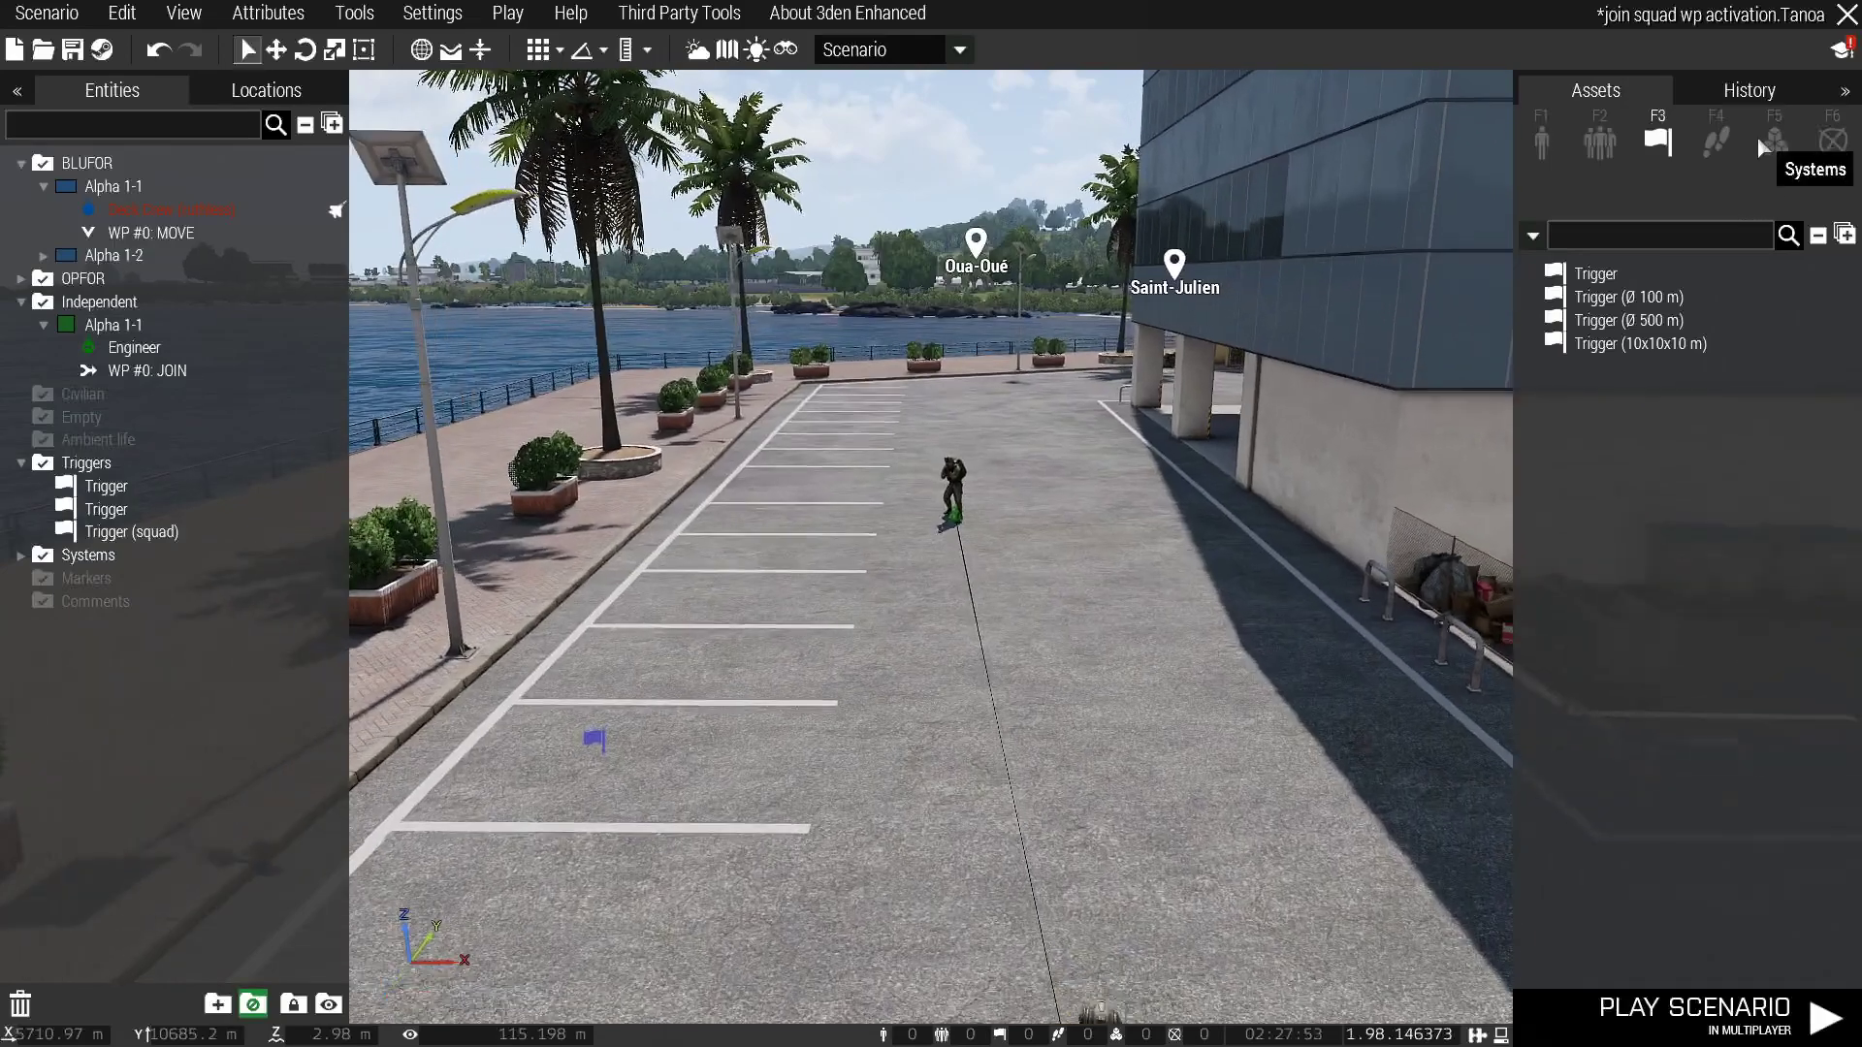
Search the systems for SHOW, place a Show / Hide module in the open car park, and shift the Engineer aside into the parking bays
{"action": "left_click", "coordinate": [1772, 144]}
{"action": "key", "text": "w"}
{"action": "left_click", "coordinate": [1640, 246]}
{"action": "type", "text": "S"}
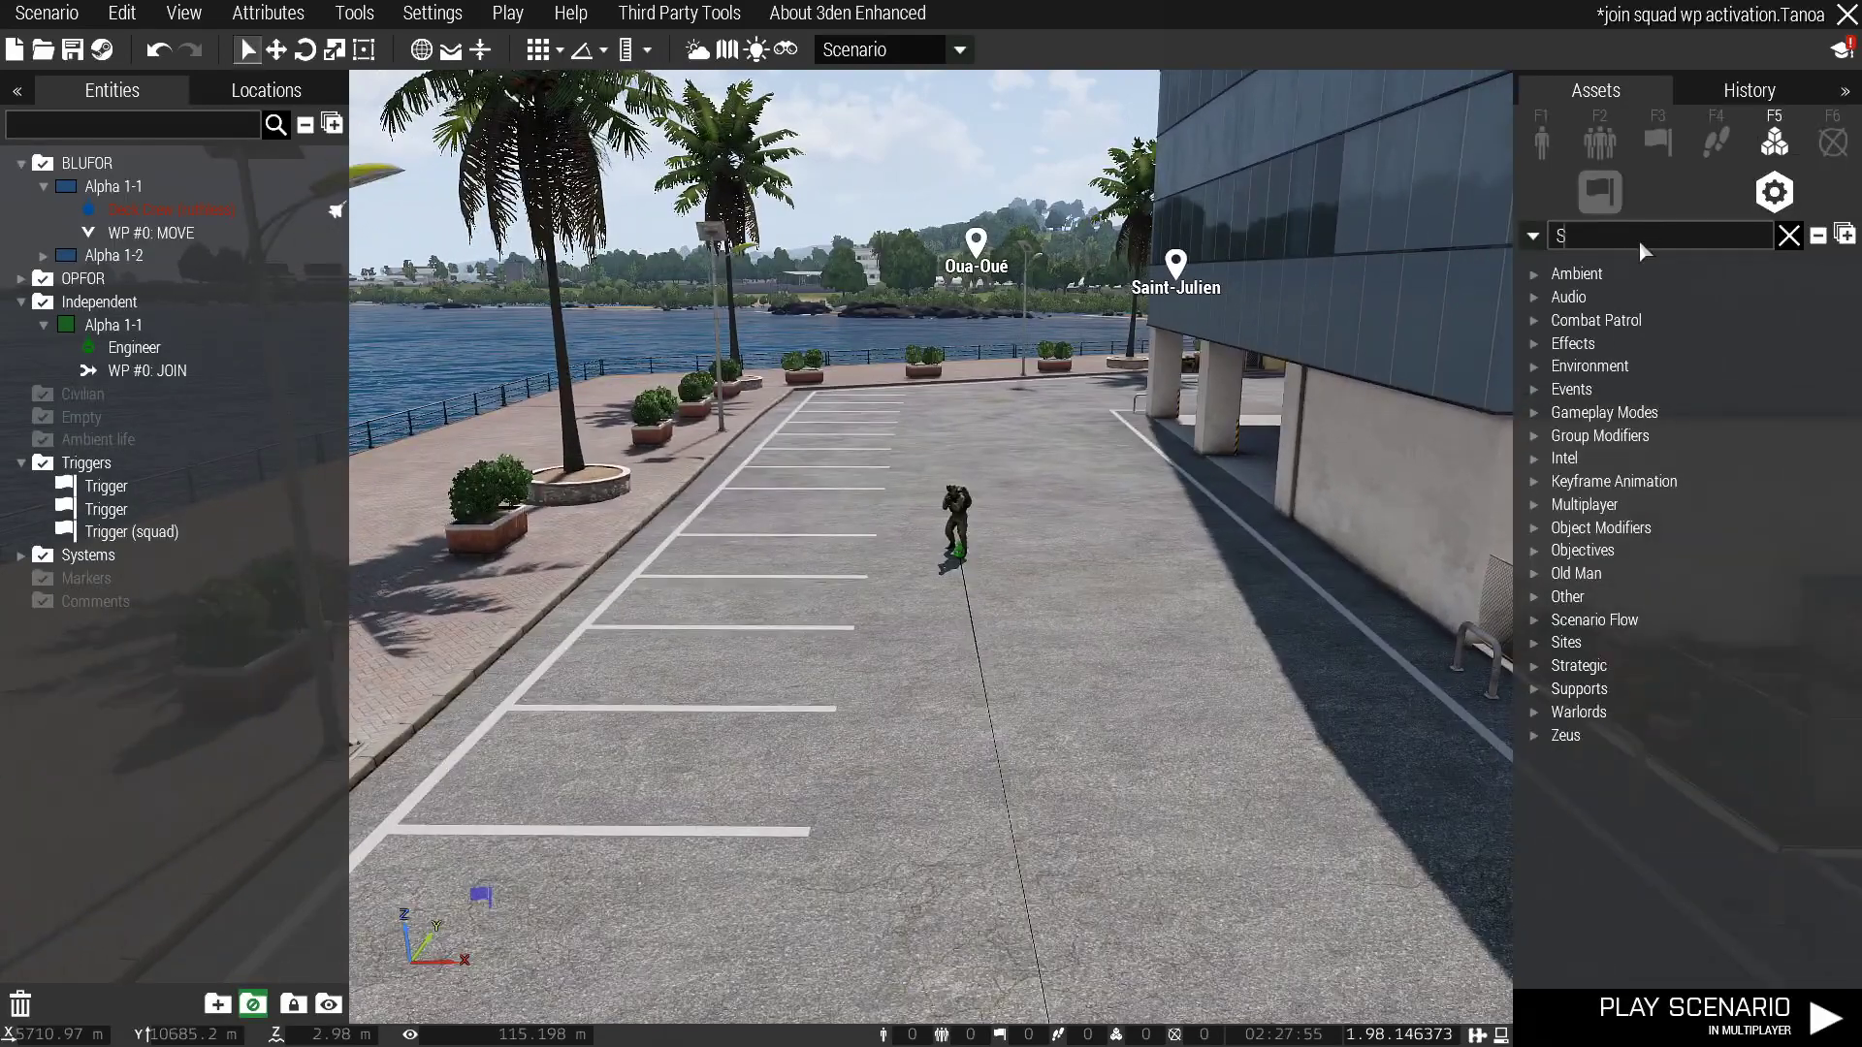
{"action": "type", "text": "HOW"}
{"action": "left_click", "coordinate": [1634, 297]}
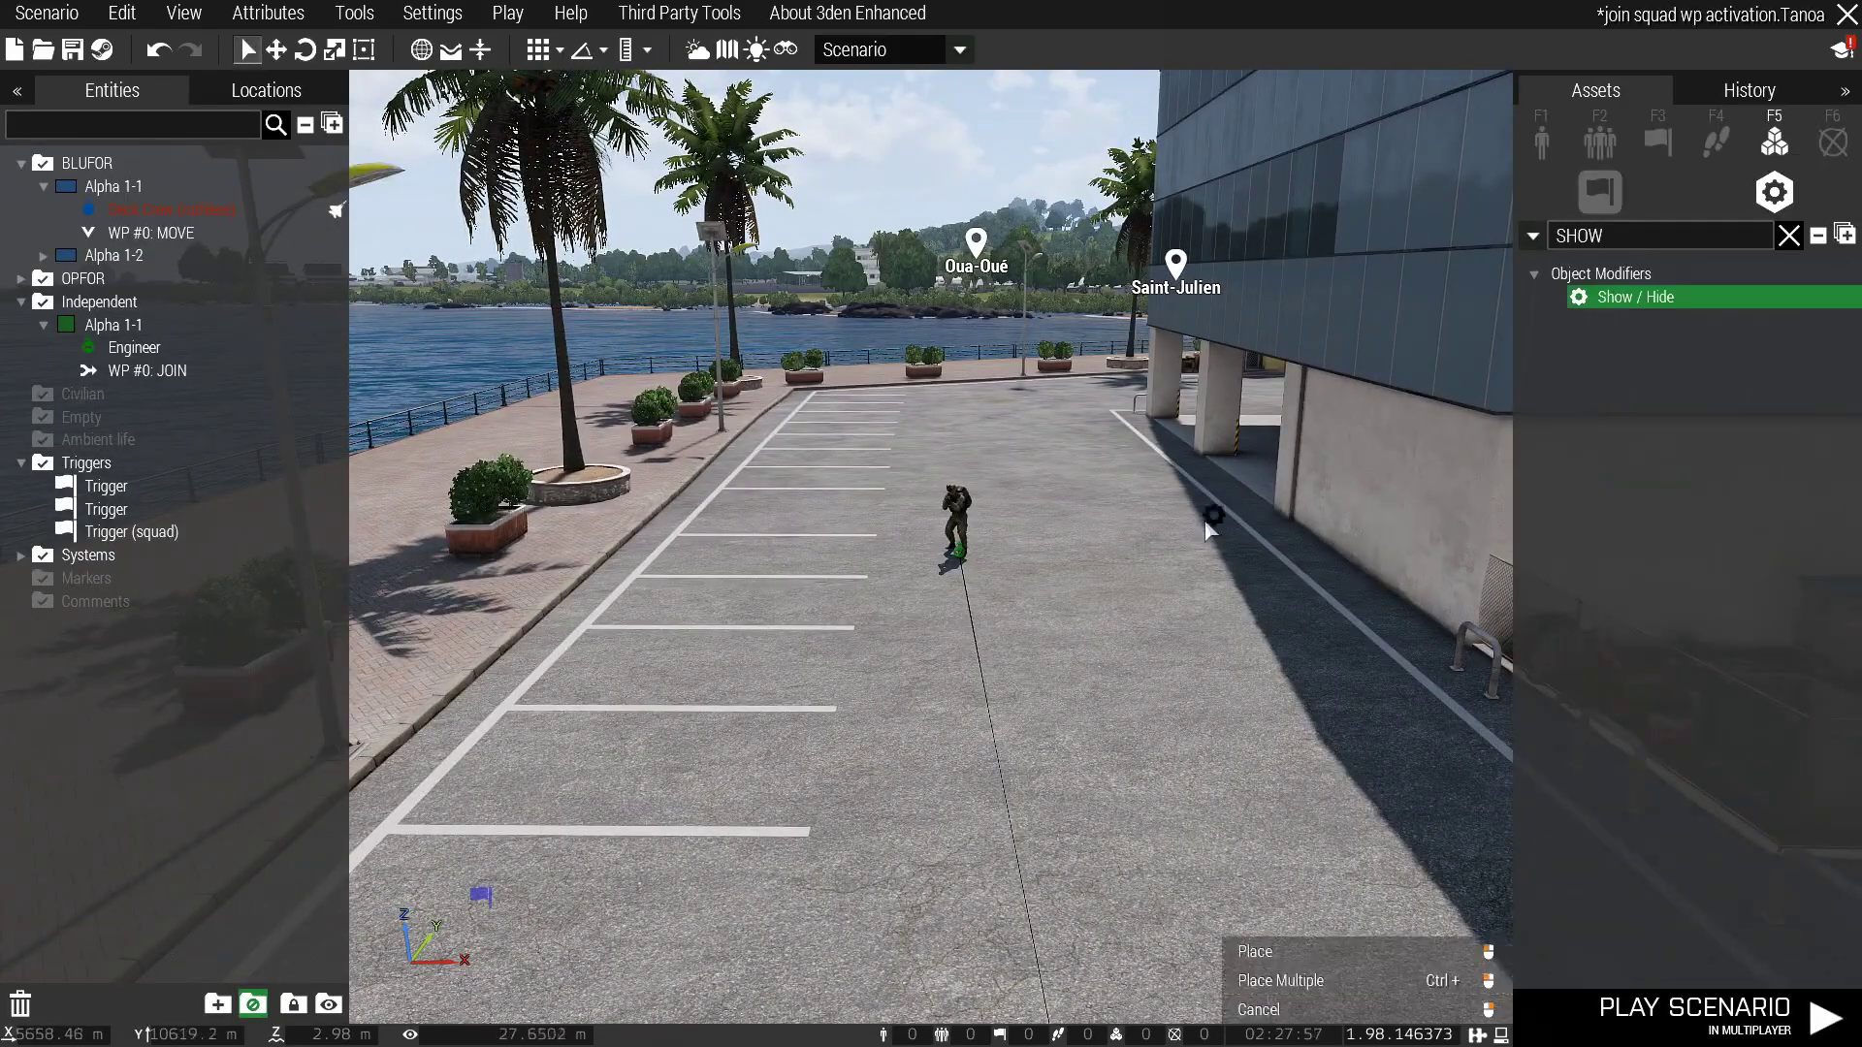
{"action": "key", "text": "d"}
{"action": "left_click", "coordinate": [1008, 619]}
{"action": "left_click_drag", "start_coordinate": [825, 560], "coordinate": [617, 632]}
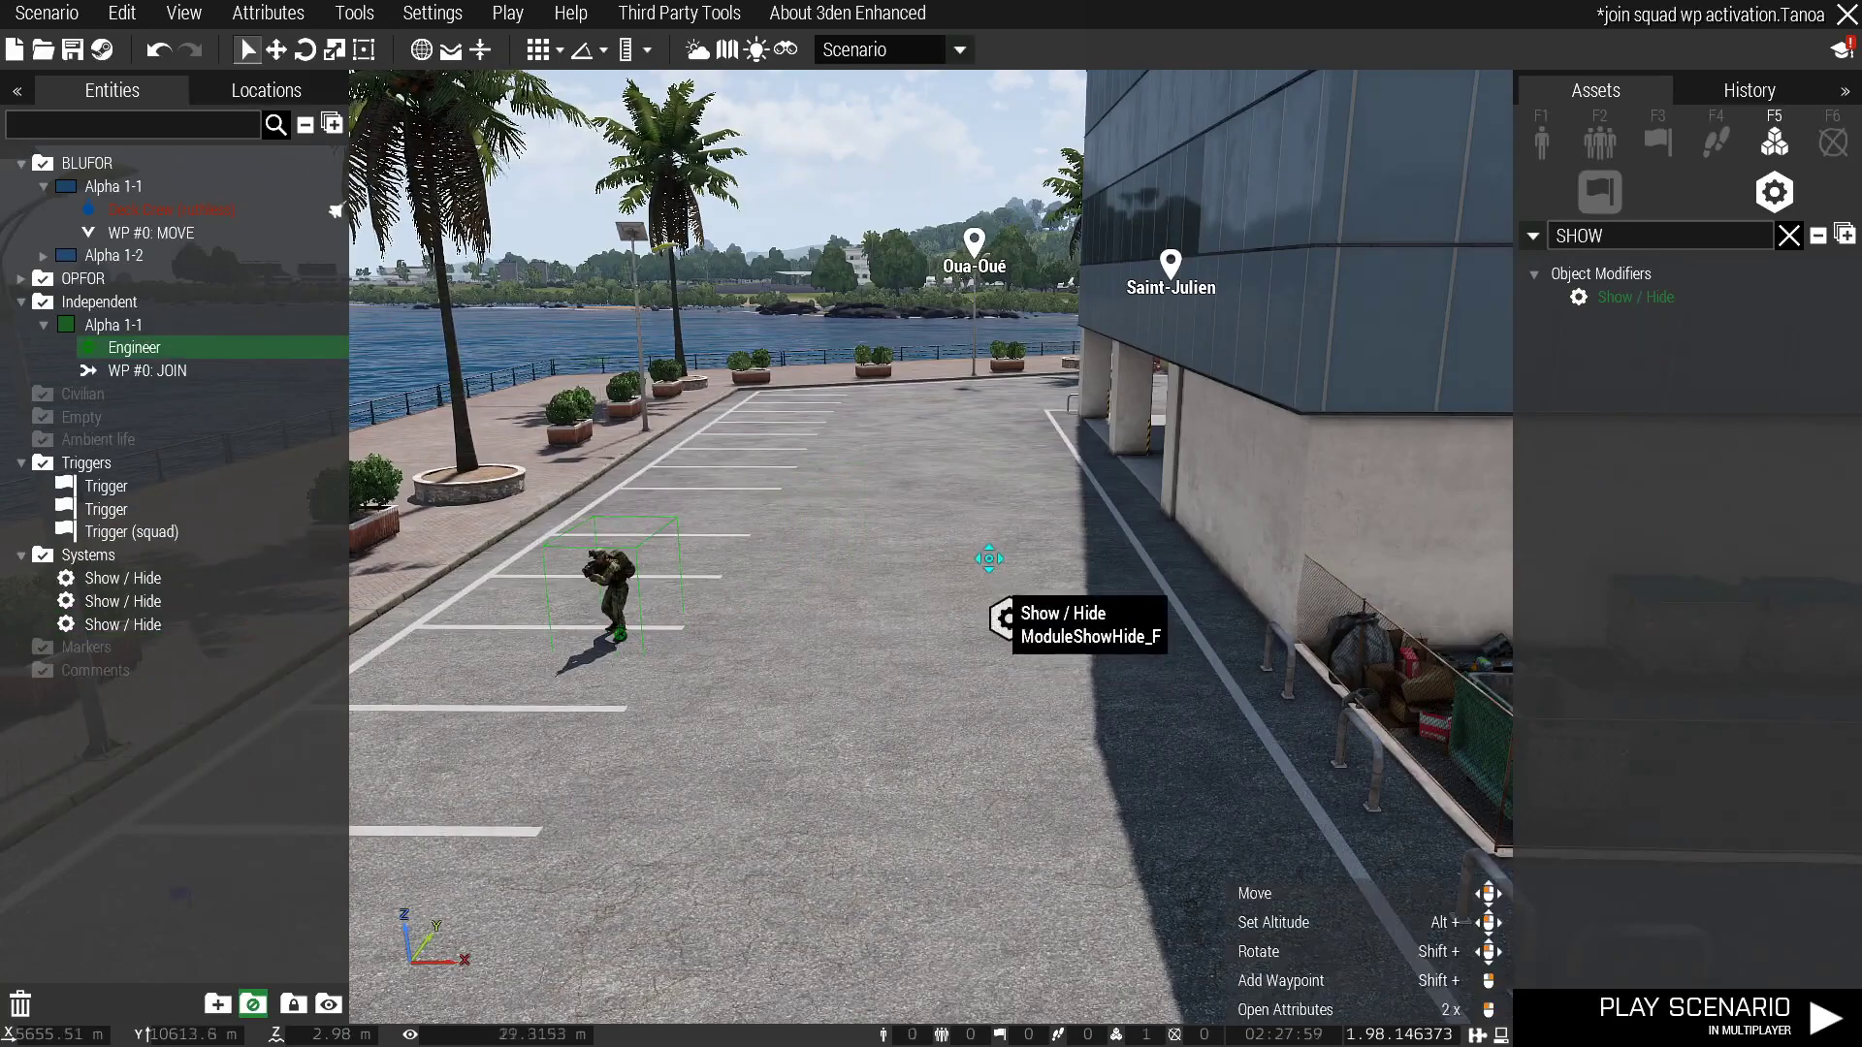
{"action": "left_click_drag", "start_coordinate": [1009, 619], "coordinate": [989, 559]}
Place a civilian Beggar in the car park a short distance behind the new Show / Hide module
{"action": "left_click", "coordinate": [1542, 140]}
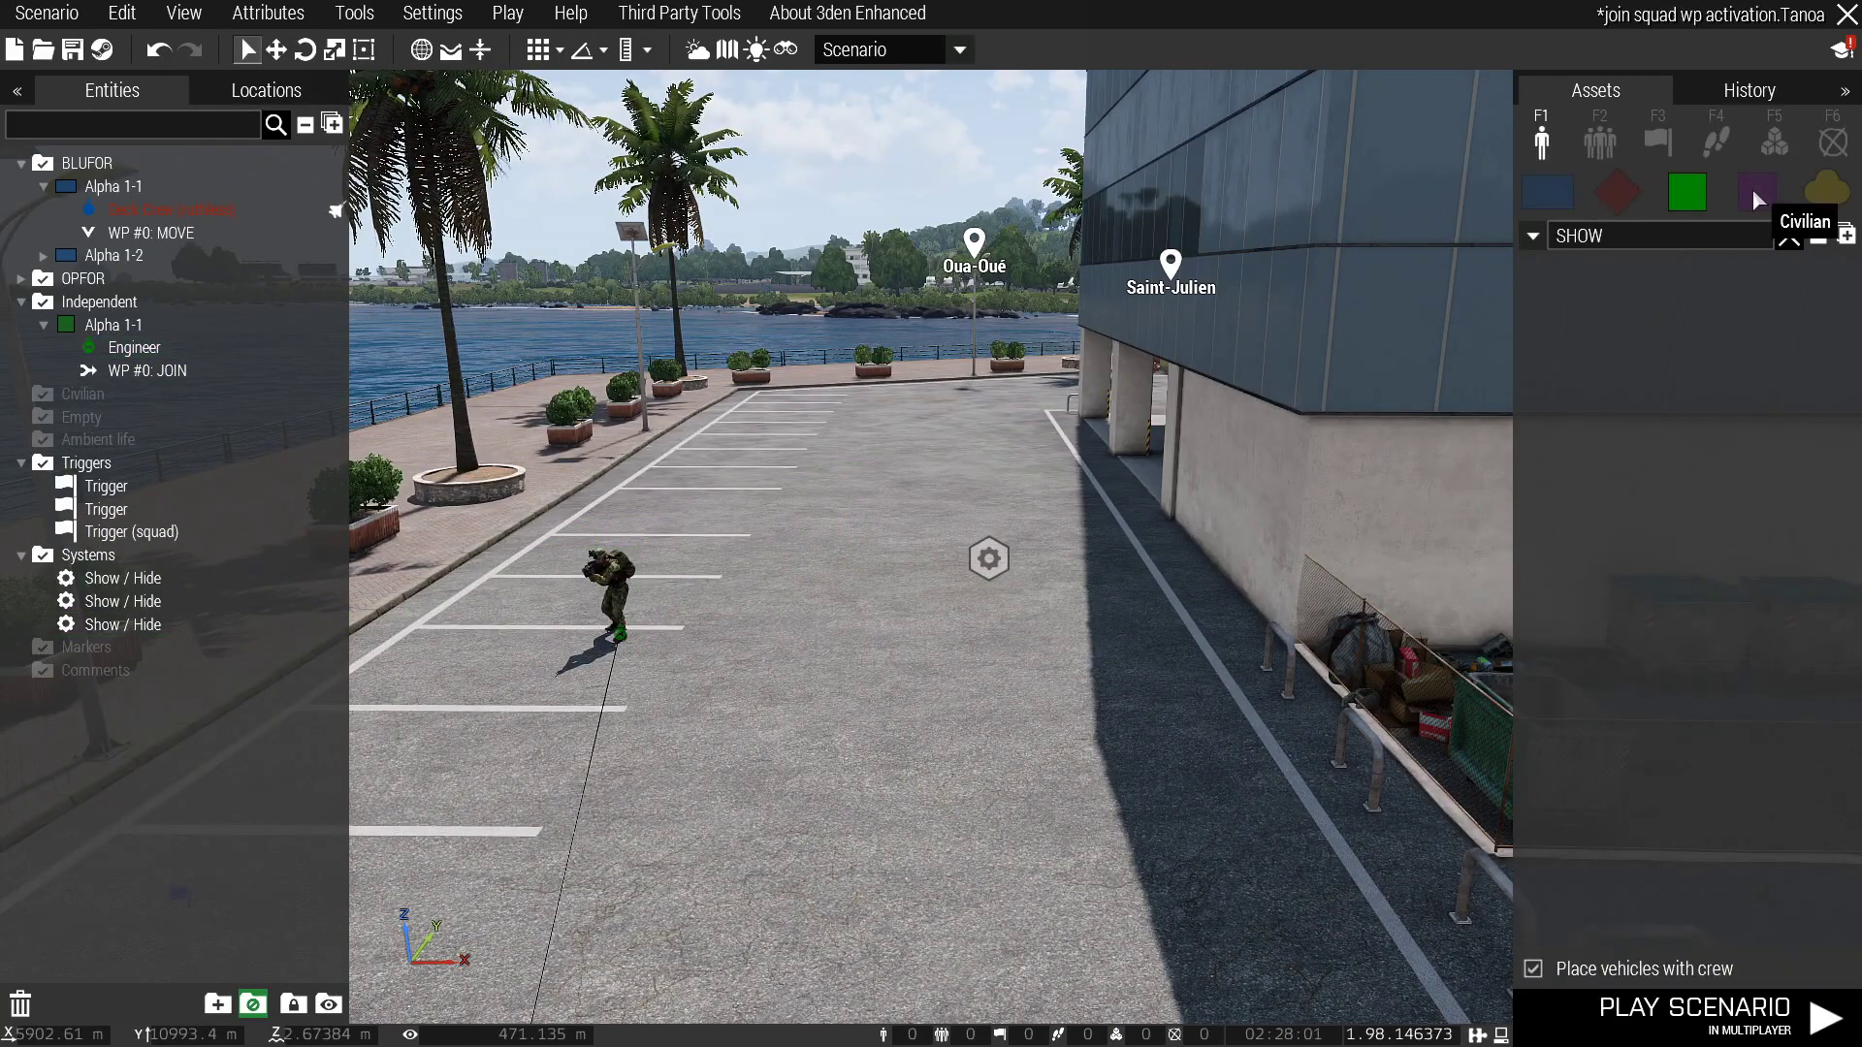
{"action": "key", "text": "BackSpace"}
{"action": "left_click", "coordinate": [1678, 371]}
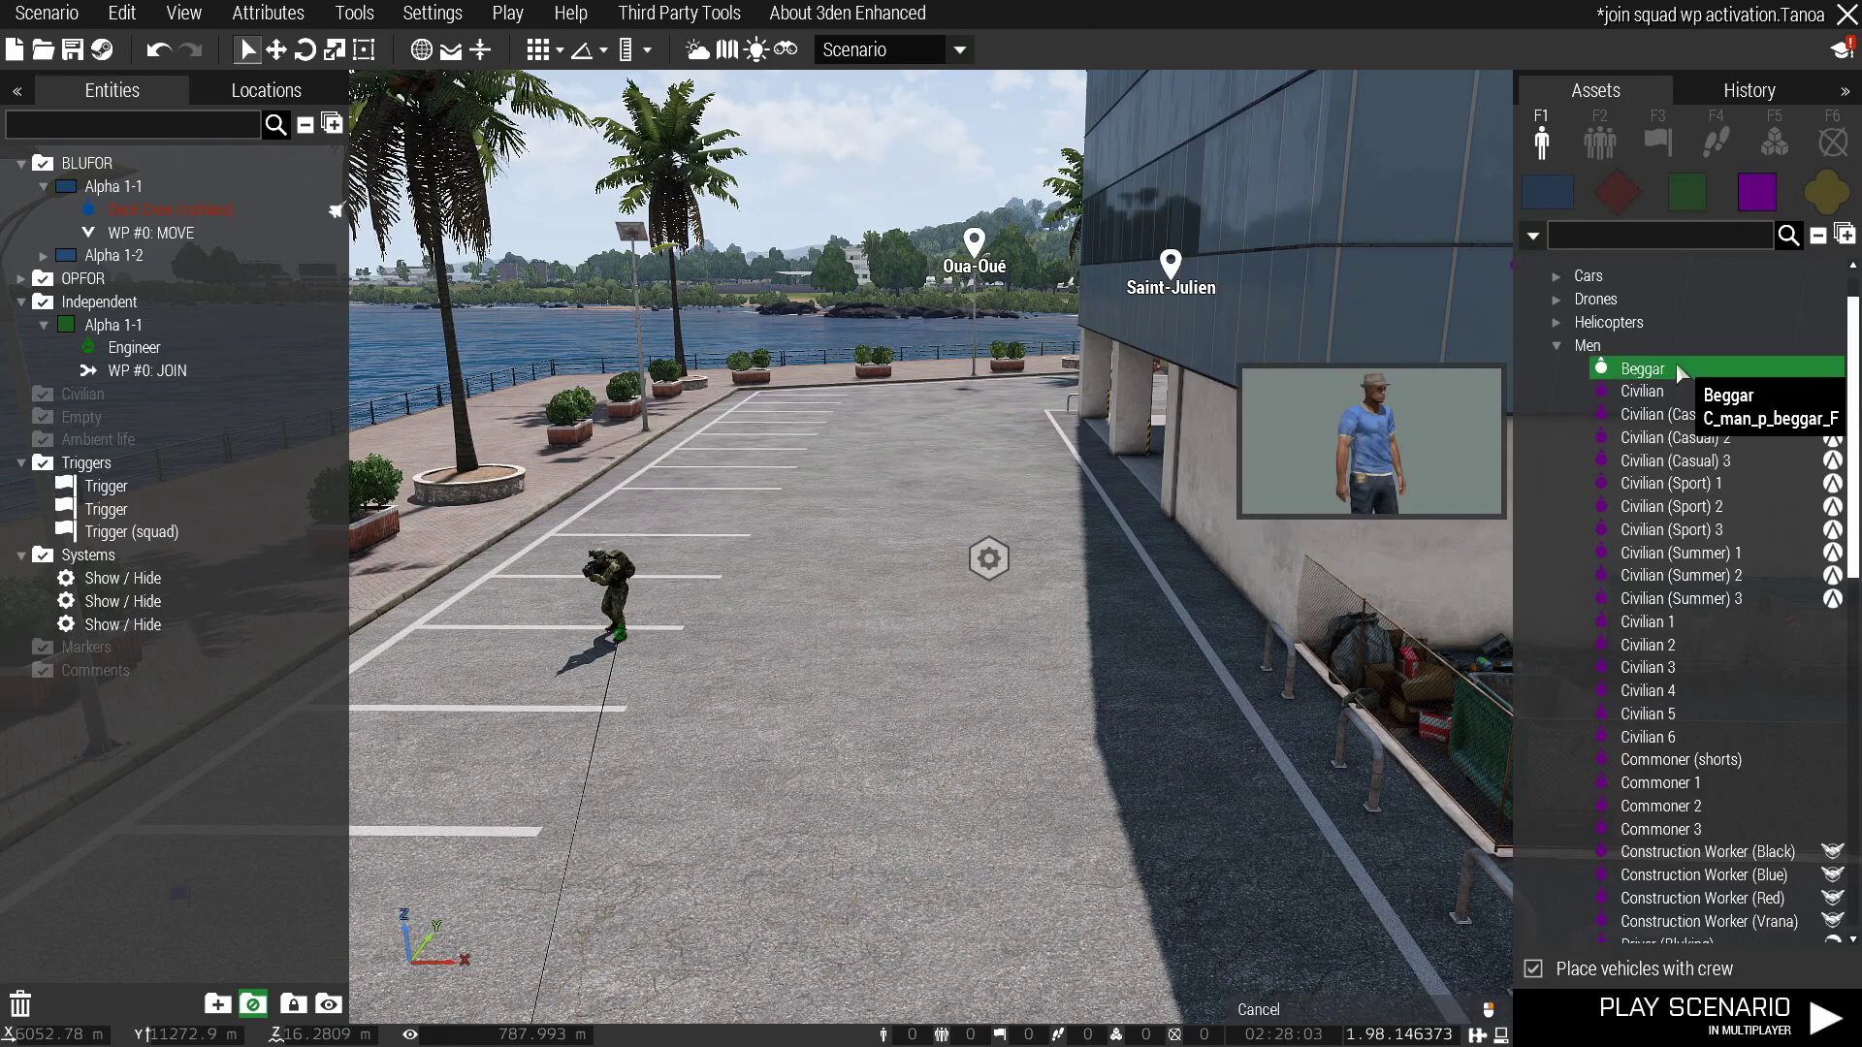
{"action": "key", "text": "w"}
{"action": "left_click", "coordinate": [997, 557]}
{"action": "mouse_move", "coordinate": [998, 557]}
{"action": "left_mouse_down"}
{"action": "mouse_move", "coordinate": [978, 493]}
{"action": "mouse_move", "coordinate": [977, 563]}
{"action": "left_mouse_up"}
{"action": "left_click_drag", "start_coordinate": [979, 494], "coordinate": [892, 510]}
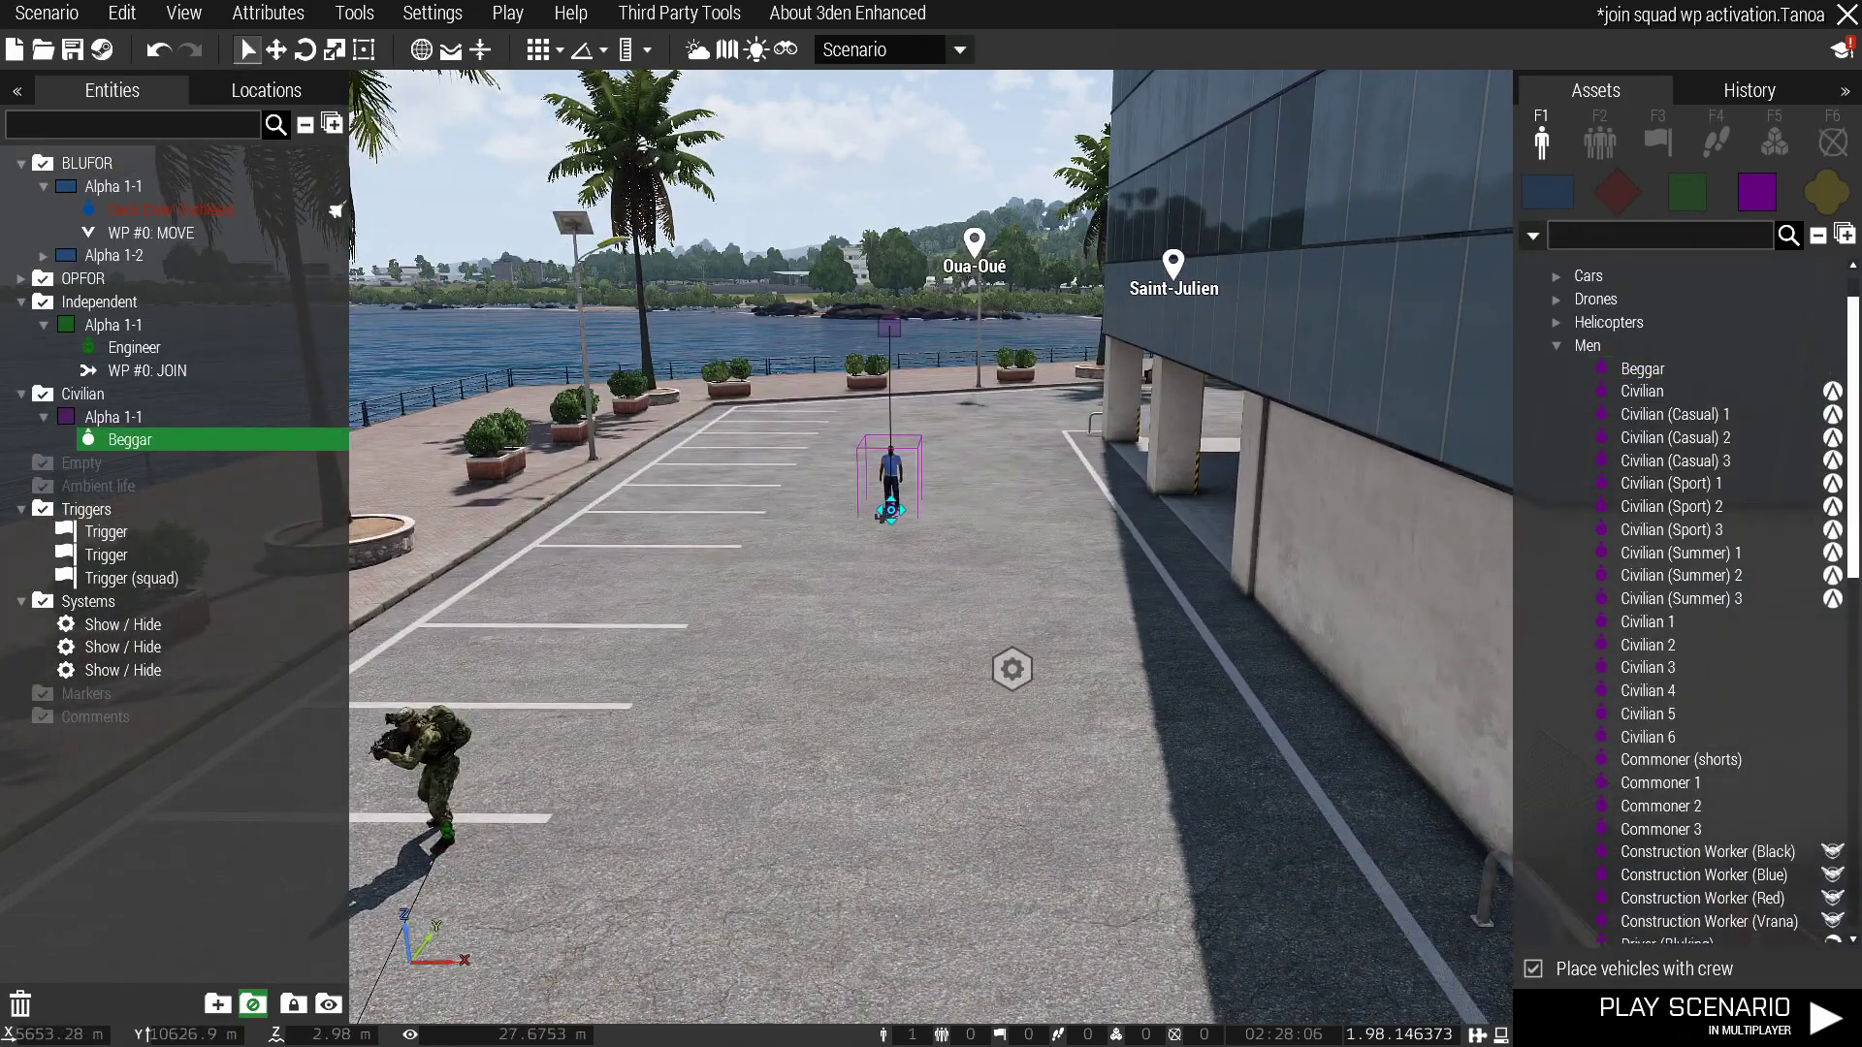
Sync the Beggar to the new Show / Hide module
{"action": "right_click", "coordinate": [891, 509]}
{"action": "mouse_move", "coordinate": [1008, 422]}
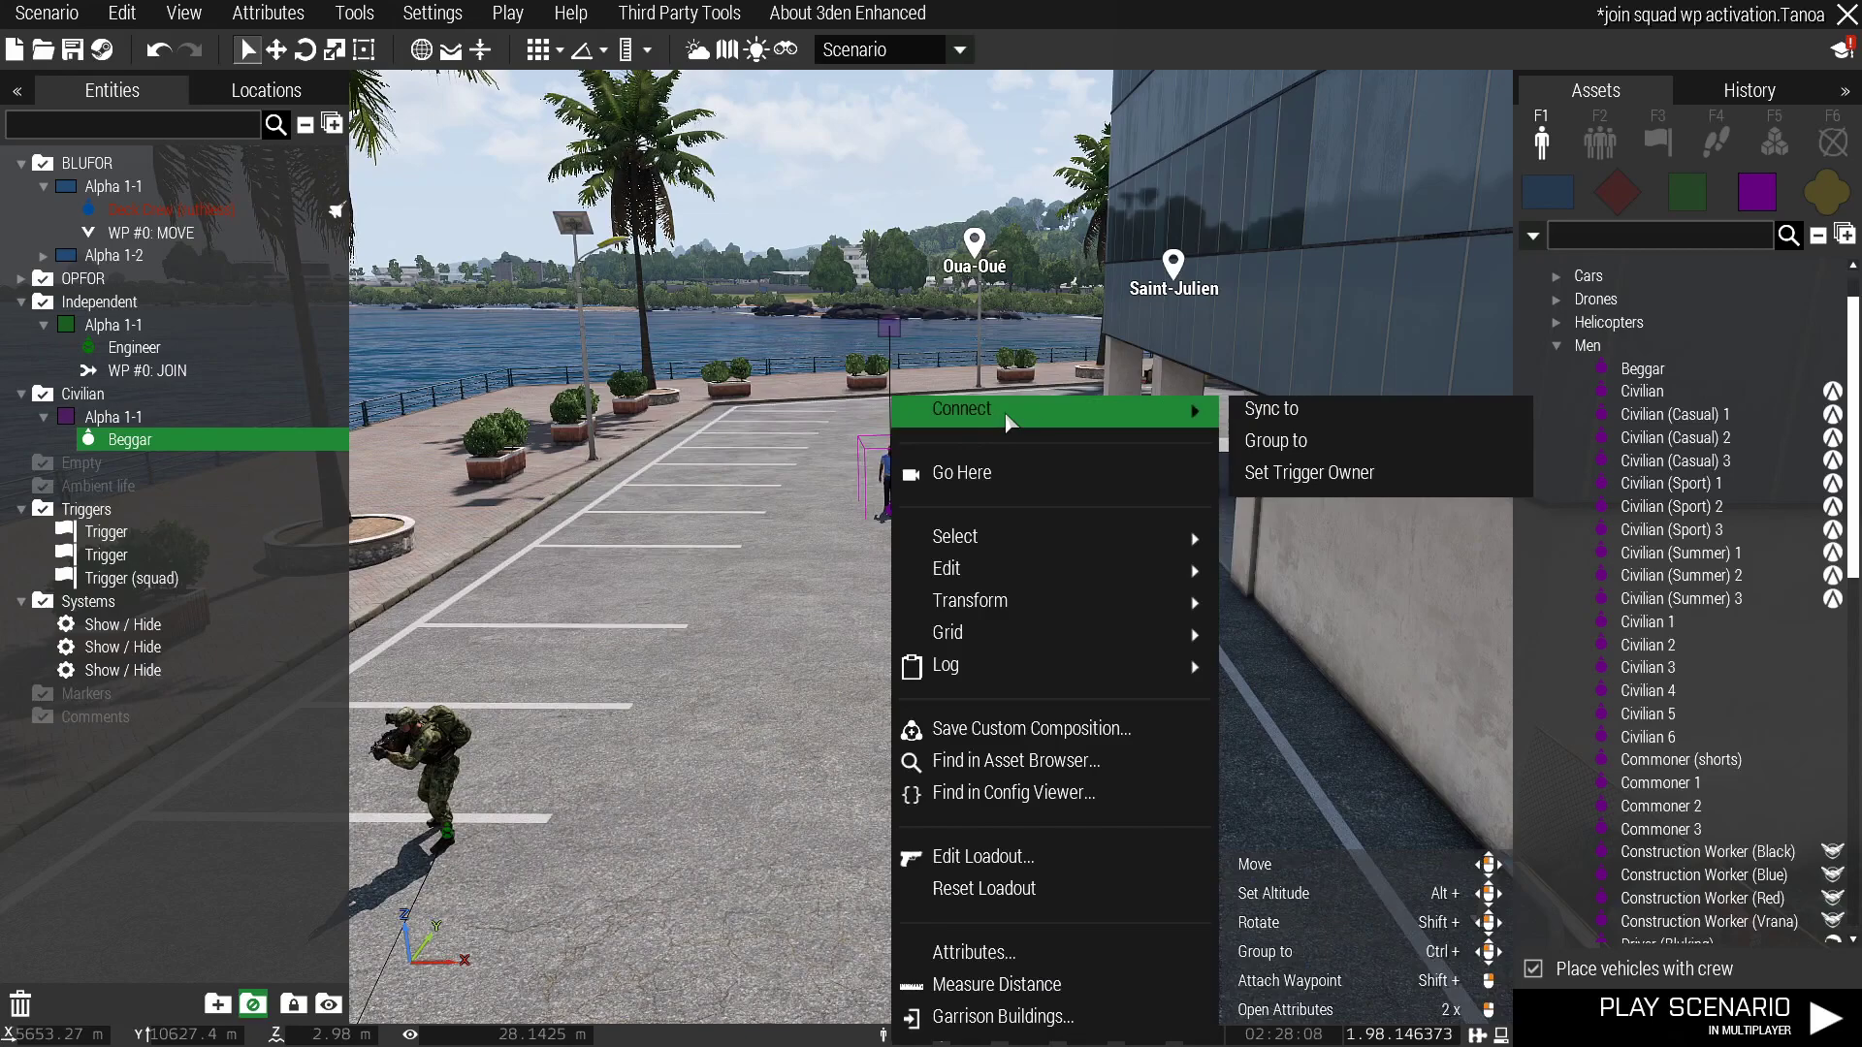
{"action": "left_click", "coordinate": [1332, 411]}
{"action": "double_click", "coordinate": [1010, 671]}
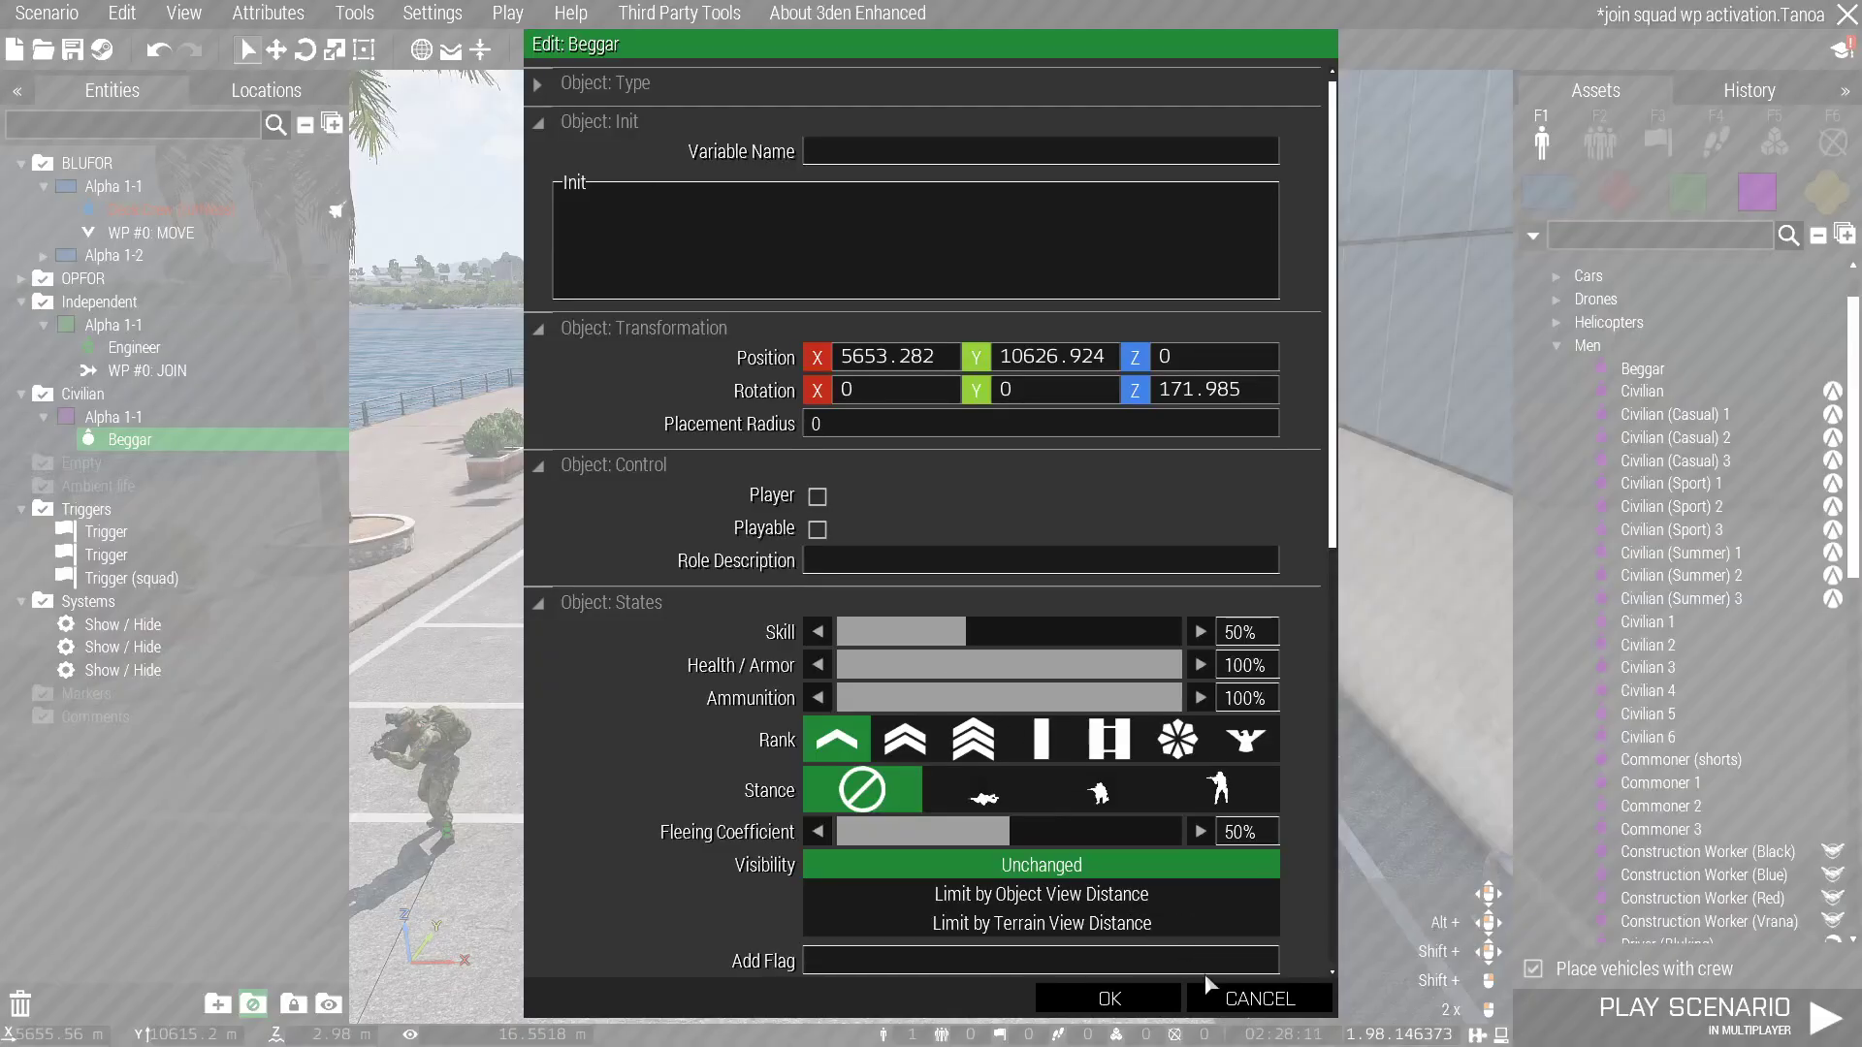
{"action": "left_click", "coordinate": [1212, 997]}
{"action": "left_click", "coordinate": [1010, 665]}
{"action": "left_click", "coordinate": [1178, 652]}
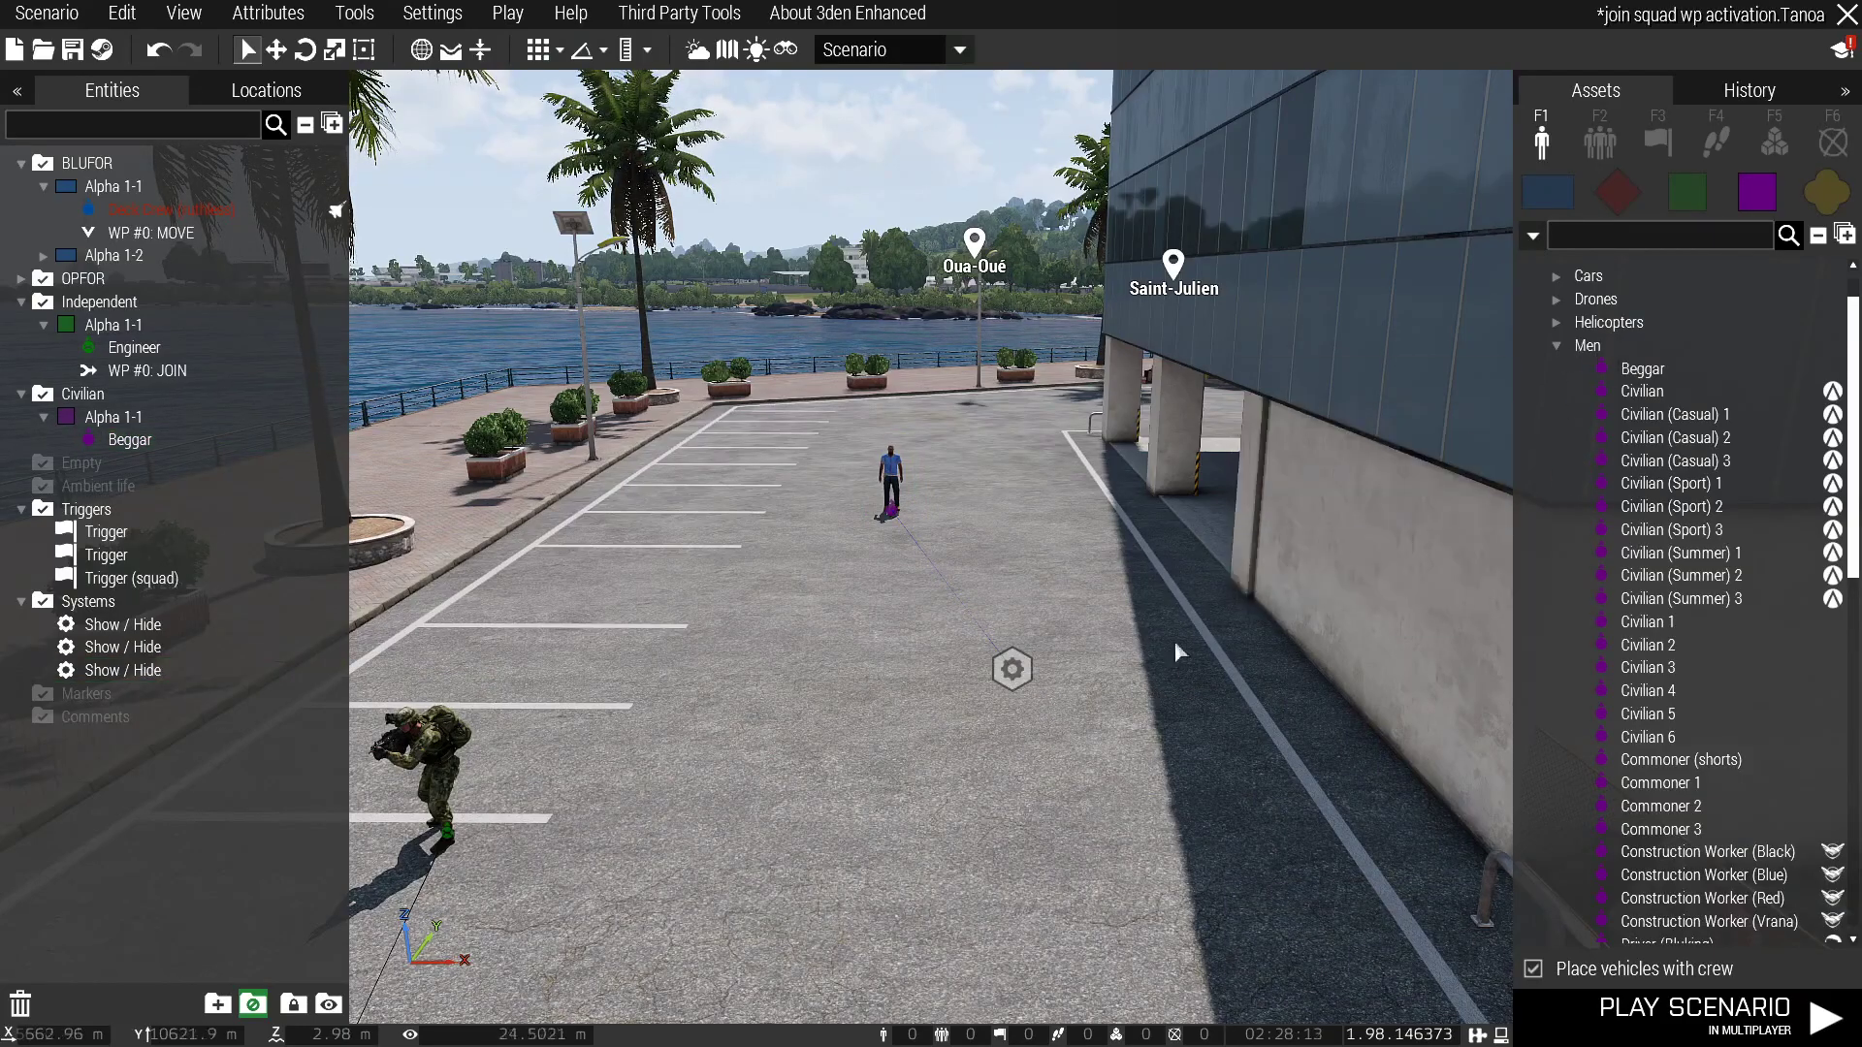
Duplicate the Beggar's Show / Hide module right beside the original and sync the copy to the Beggar
{"action": "left_click", "coordinate": [1011, 667]}
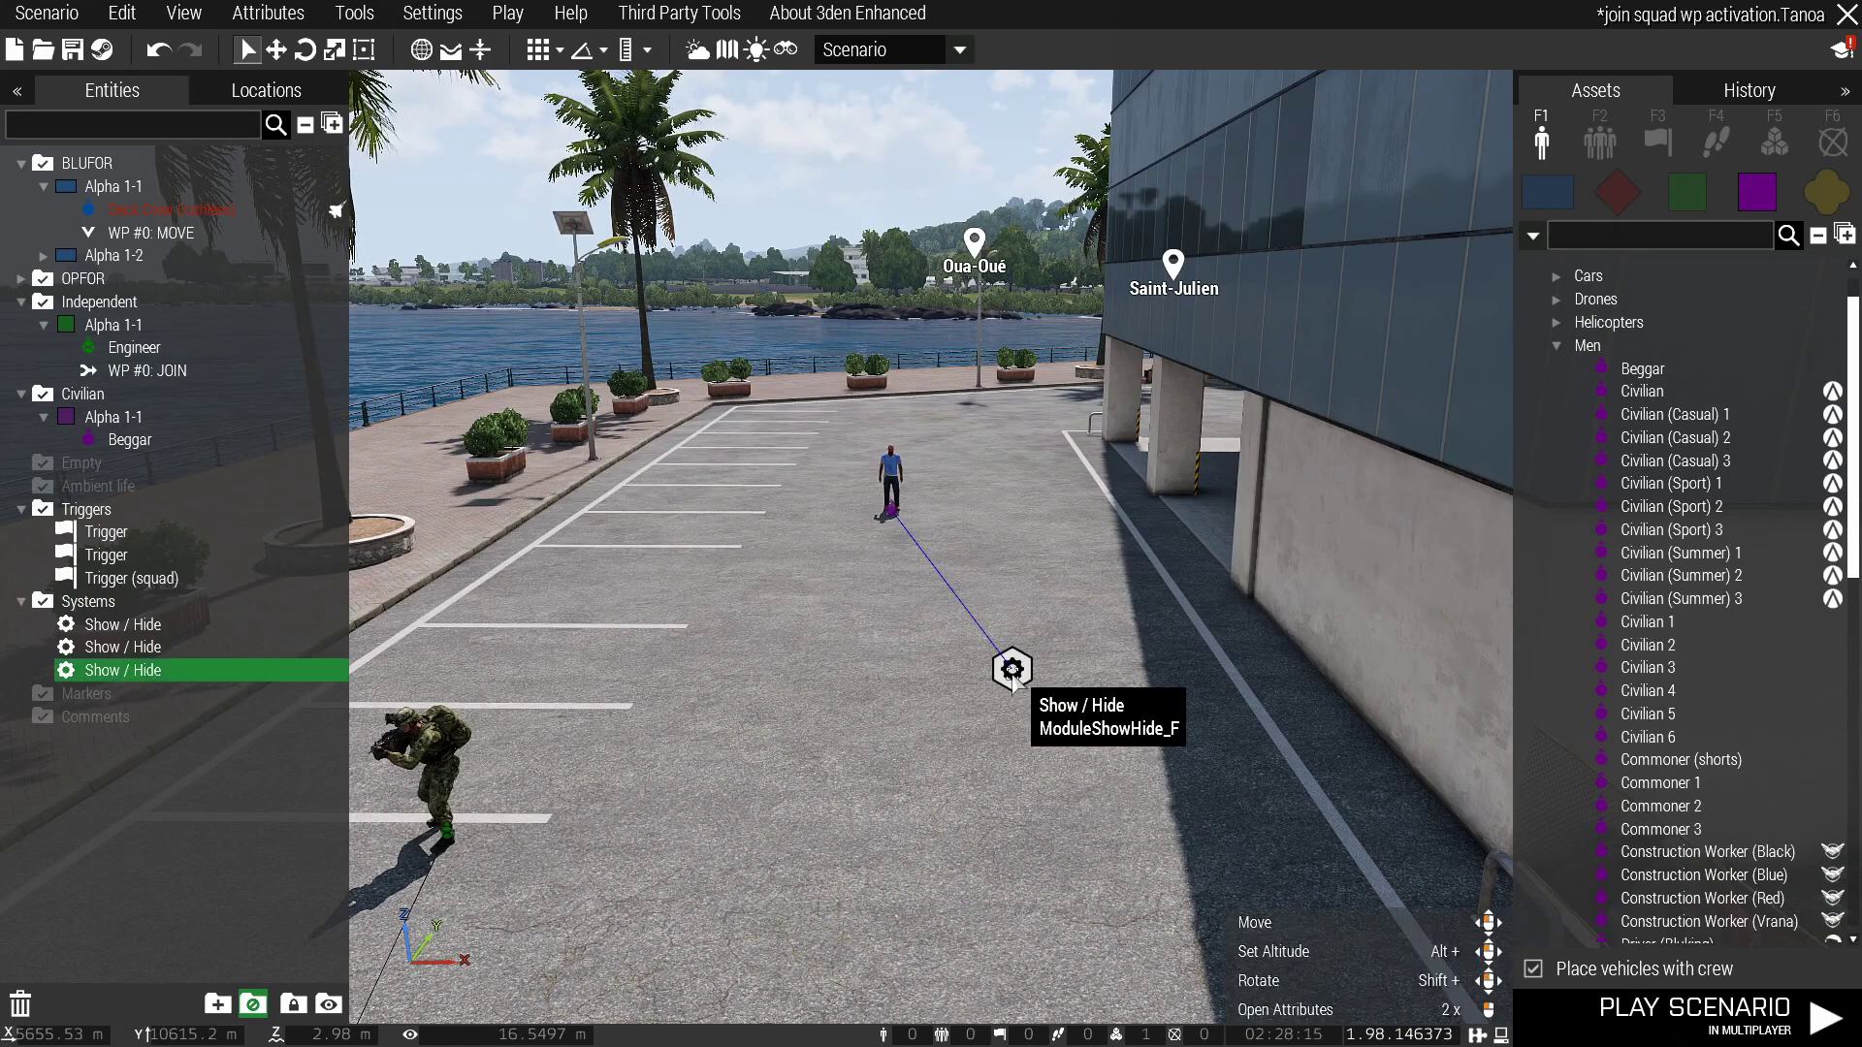
{"action": "key", "text": "ctrl+c"}
{"action": "key", "text": "ctrl+v"}
{"action": "left_click_drag", "start_coordinate": [1122, 678], "coordinate": [1061, 661]}
{"action": "right_click", "coordinate": [1064, 669]}
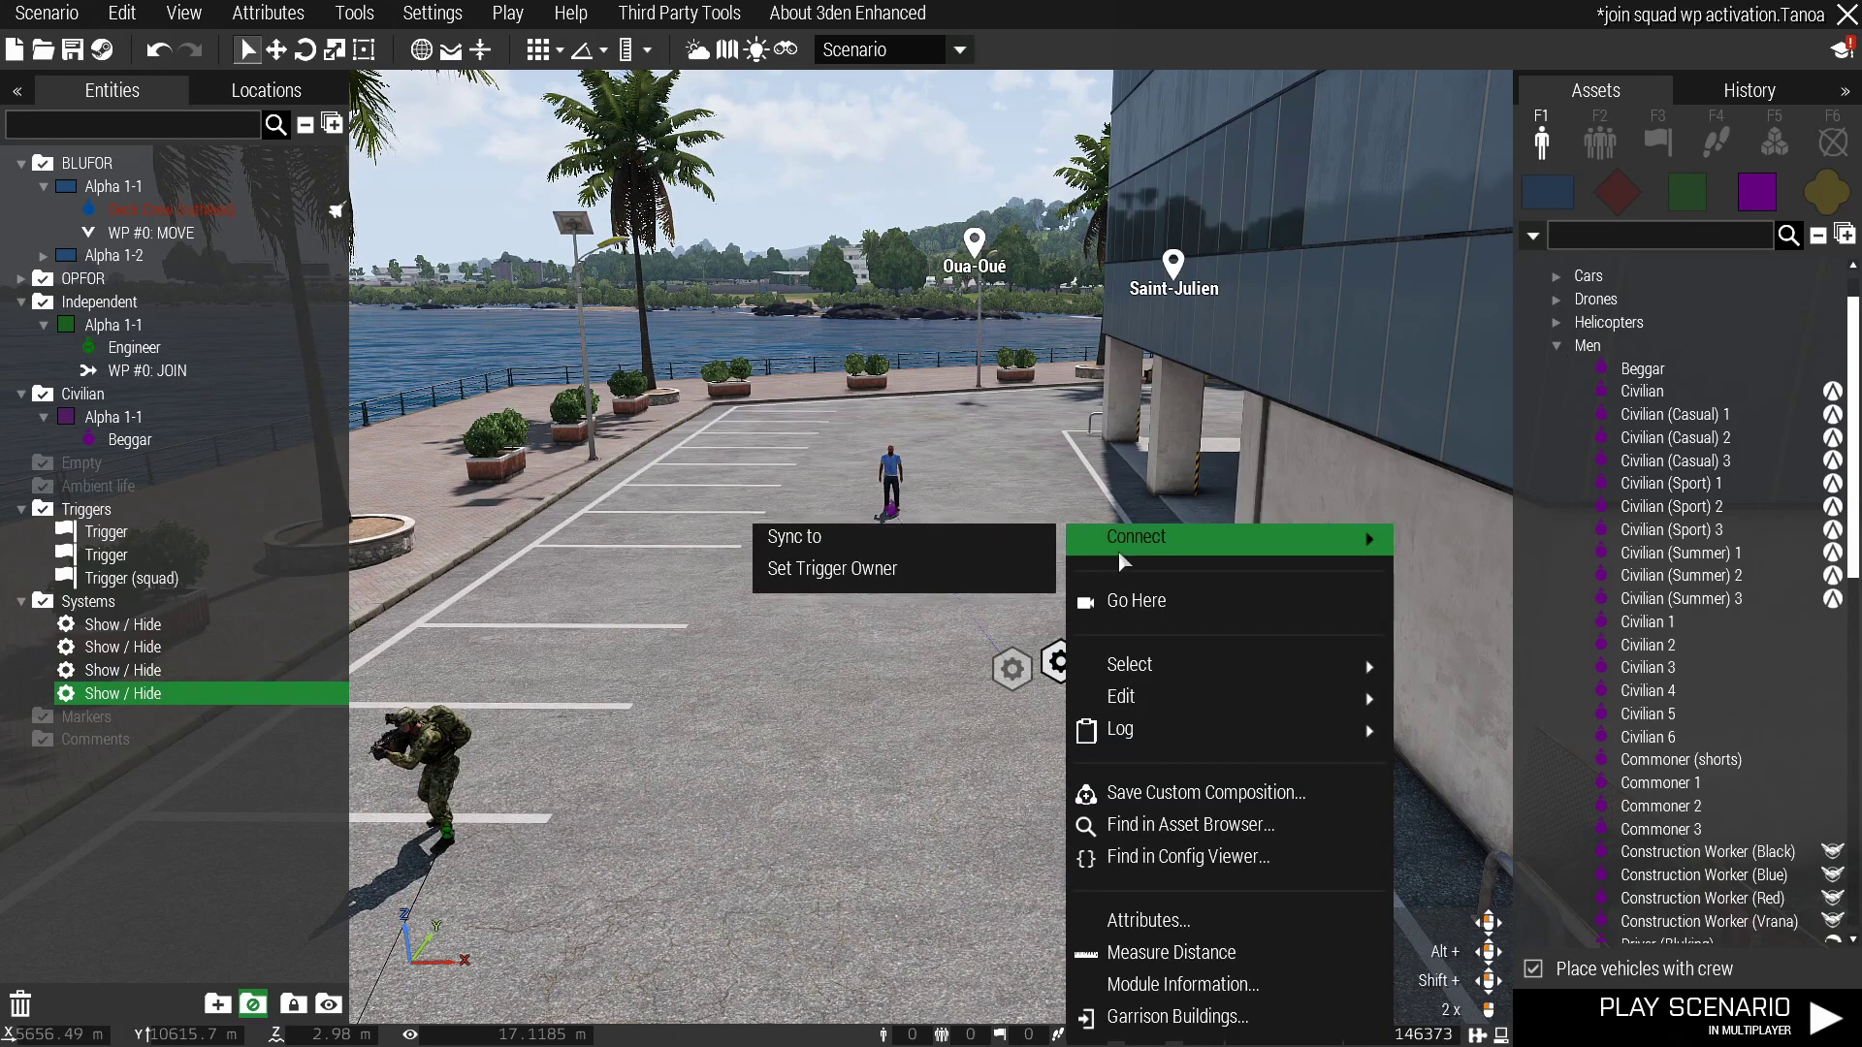
{"action": "left_click", "coordinate": [790, 537]}
{"action": "left_click", "coordinate": [890, 485]}
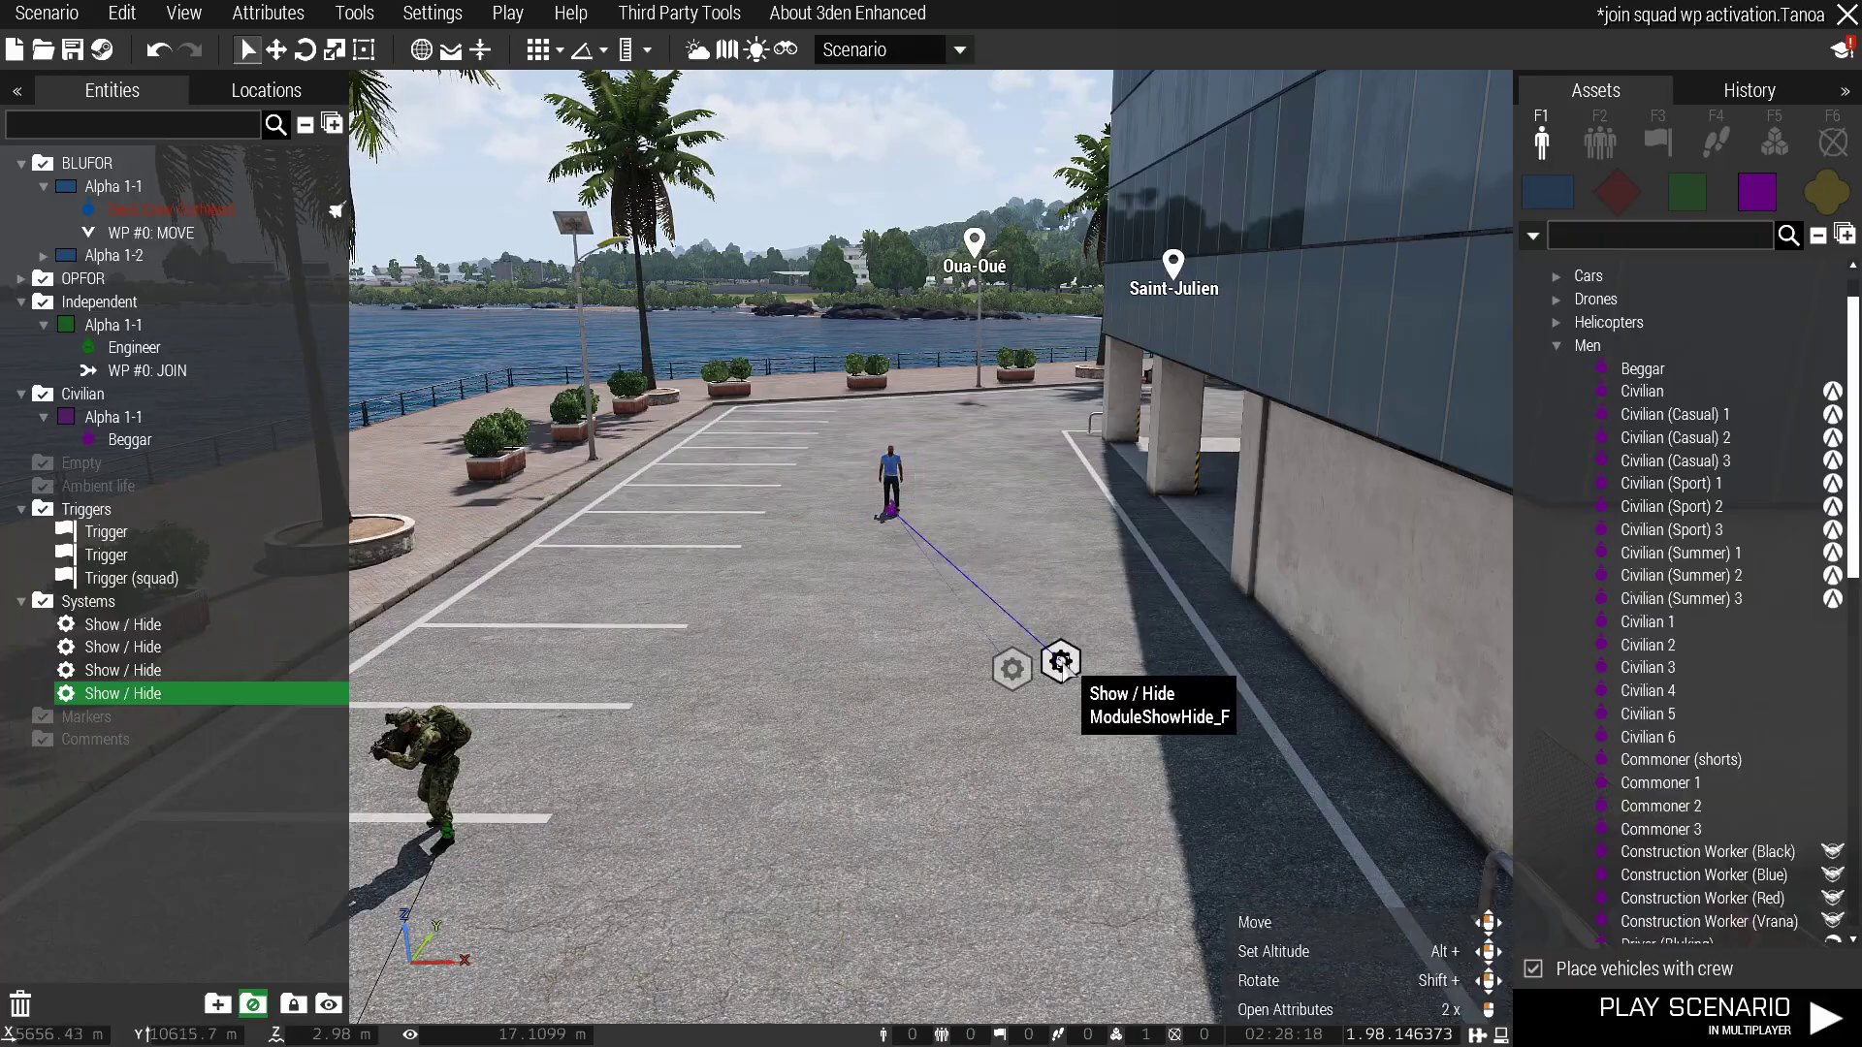
Set the duplicated Show / Hide module's action to Show units
{"action": "double_click", "coordinate": [1061, 662]}
{"action": "left_click", "coordinate": [850, 431]}
{"action": "left_click", "coordinate": [872, 456]}
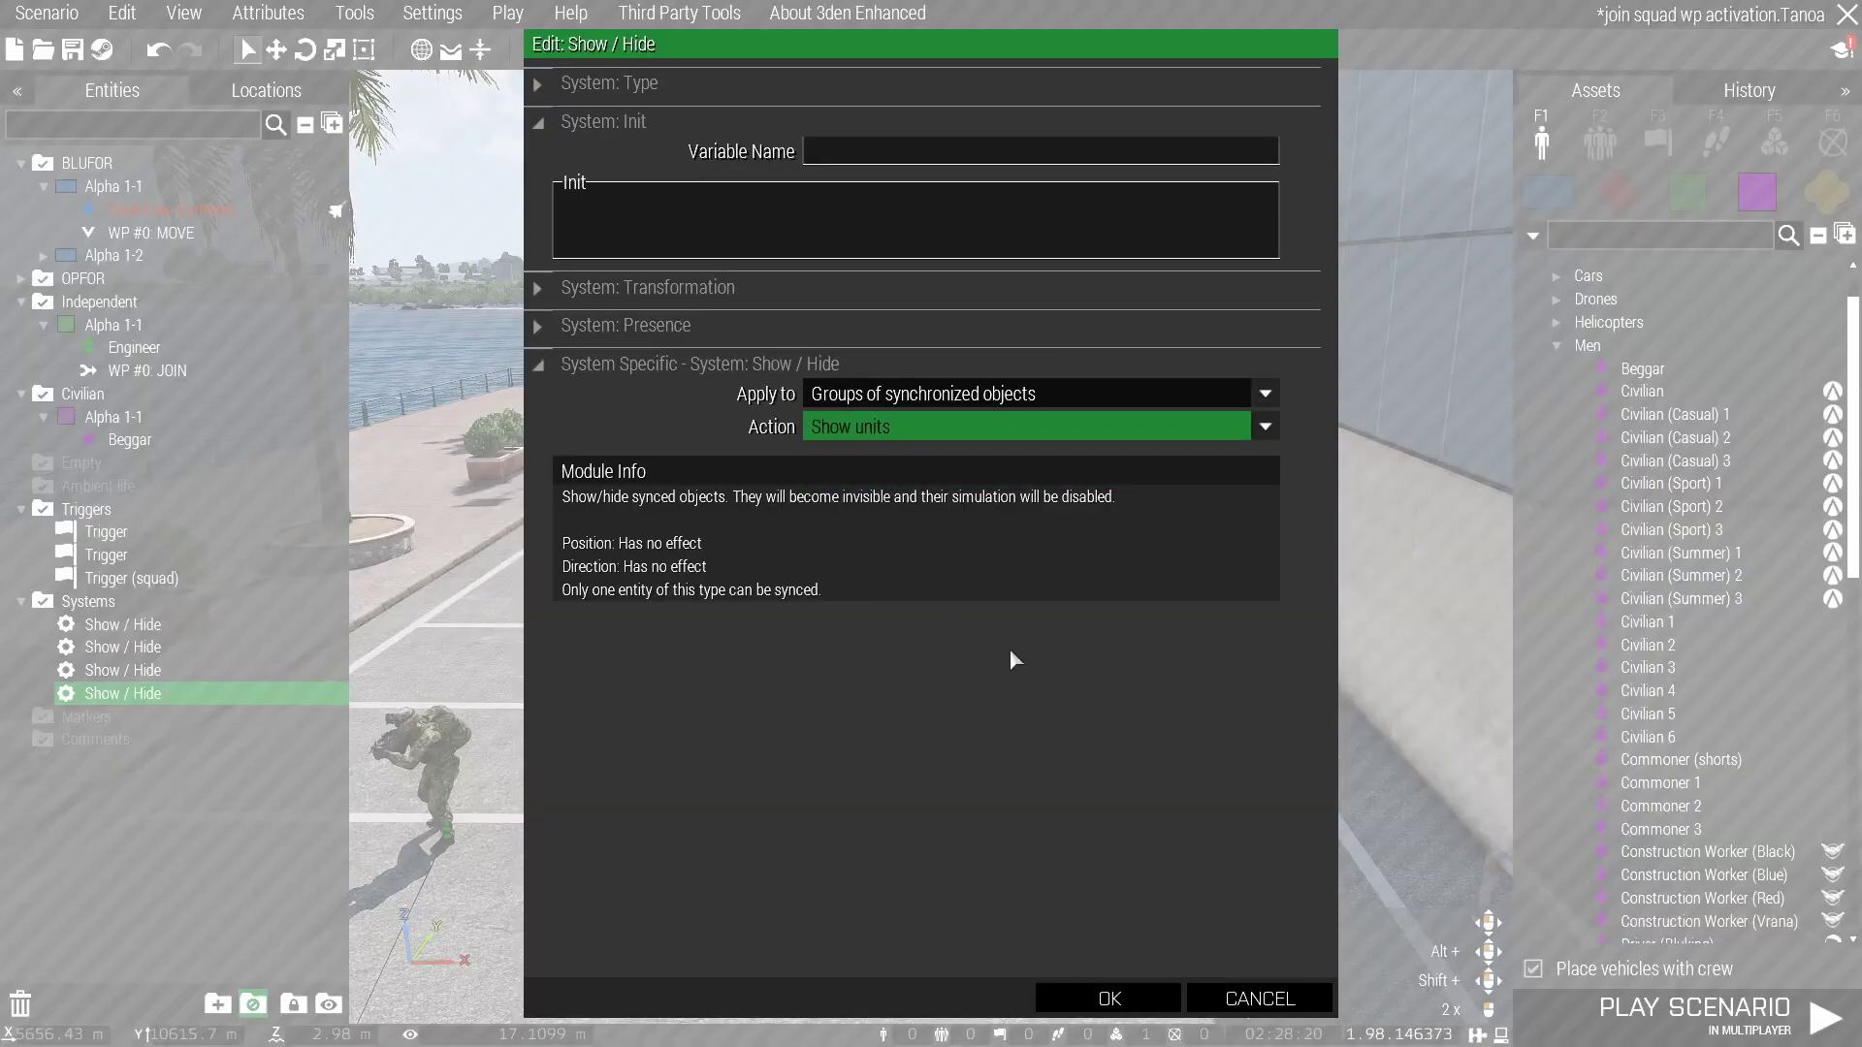
{"action": "left_click", "coordinate": [1106, 998]}
Sync the Show units module to the WP2 trigger and shift that trigger slightly farther up the parking bays
{"action": "right_click", "coordinate": [1064, 670]}
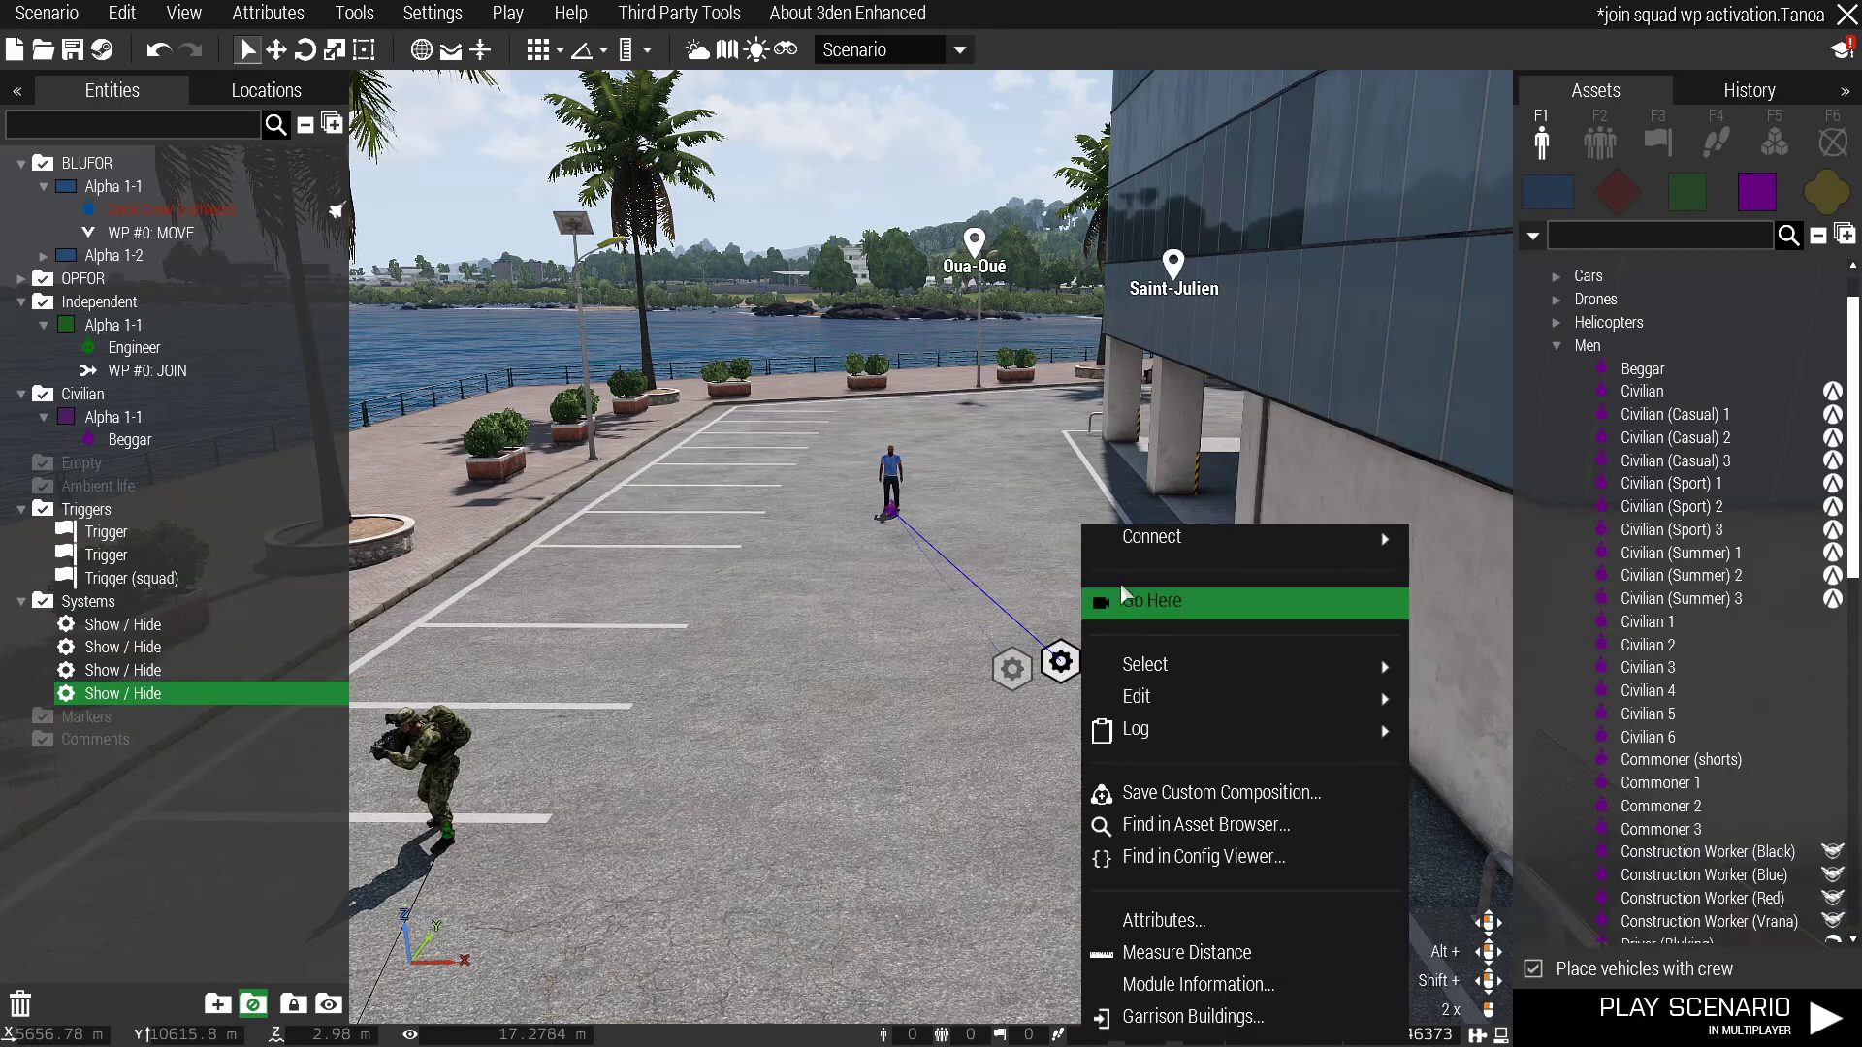
{"action": "mouse_move", "coordinate": [1151, 537]}
{"action": "left_click", "coordinate": [789, 536]}
{"action": "scroll", "coordinate": [745, 801], "scroll_direction": "down", "scroll_amount": 3}
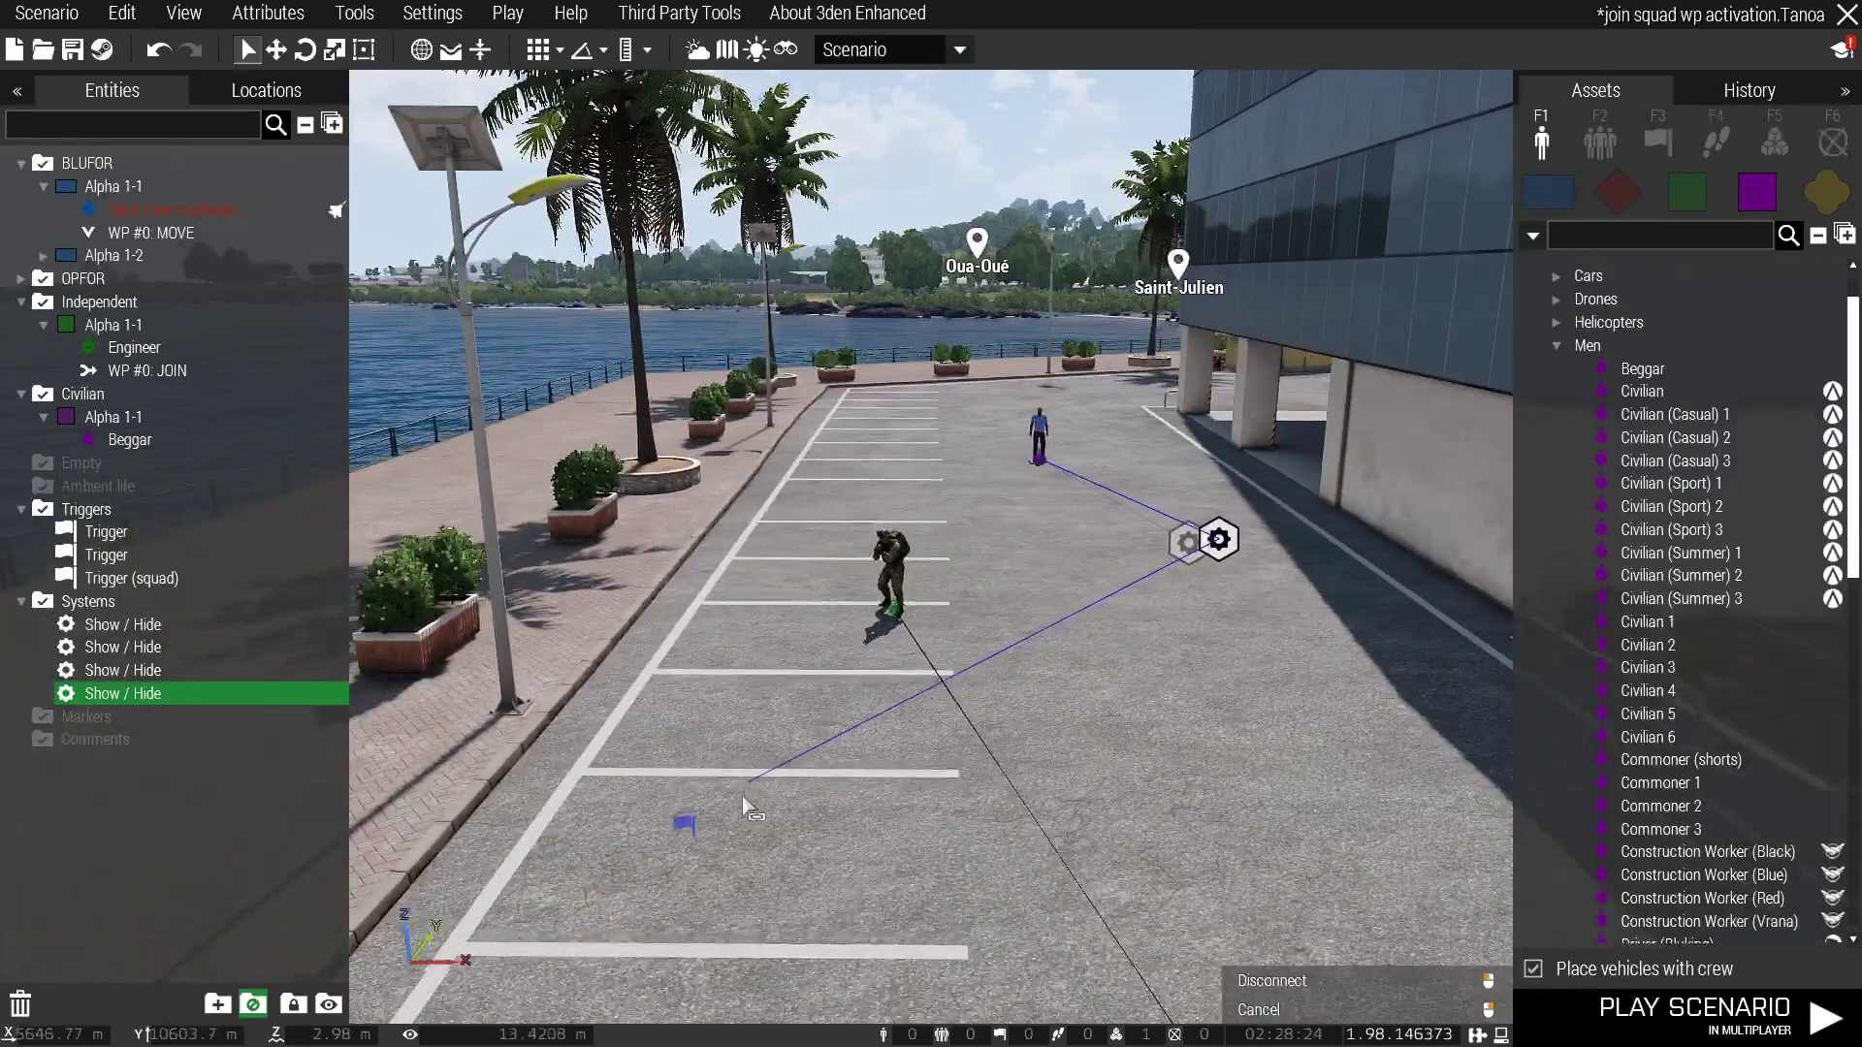
{"action": "left_click", "coordinate": [689, 823]}
{"action": "scroll", "coordinate": [690, 820], "scroll_direction": "down", "scroll_amount": 1}
{"action": "left_click_drag", "start_coordinate": [712, 771], "coordinate": [725, 708]}
{"action": "key", "text": "w"}
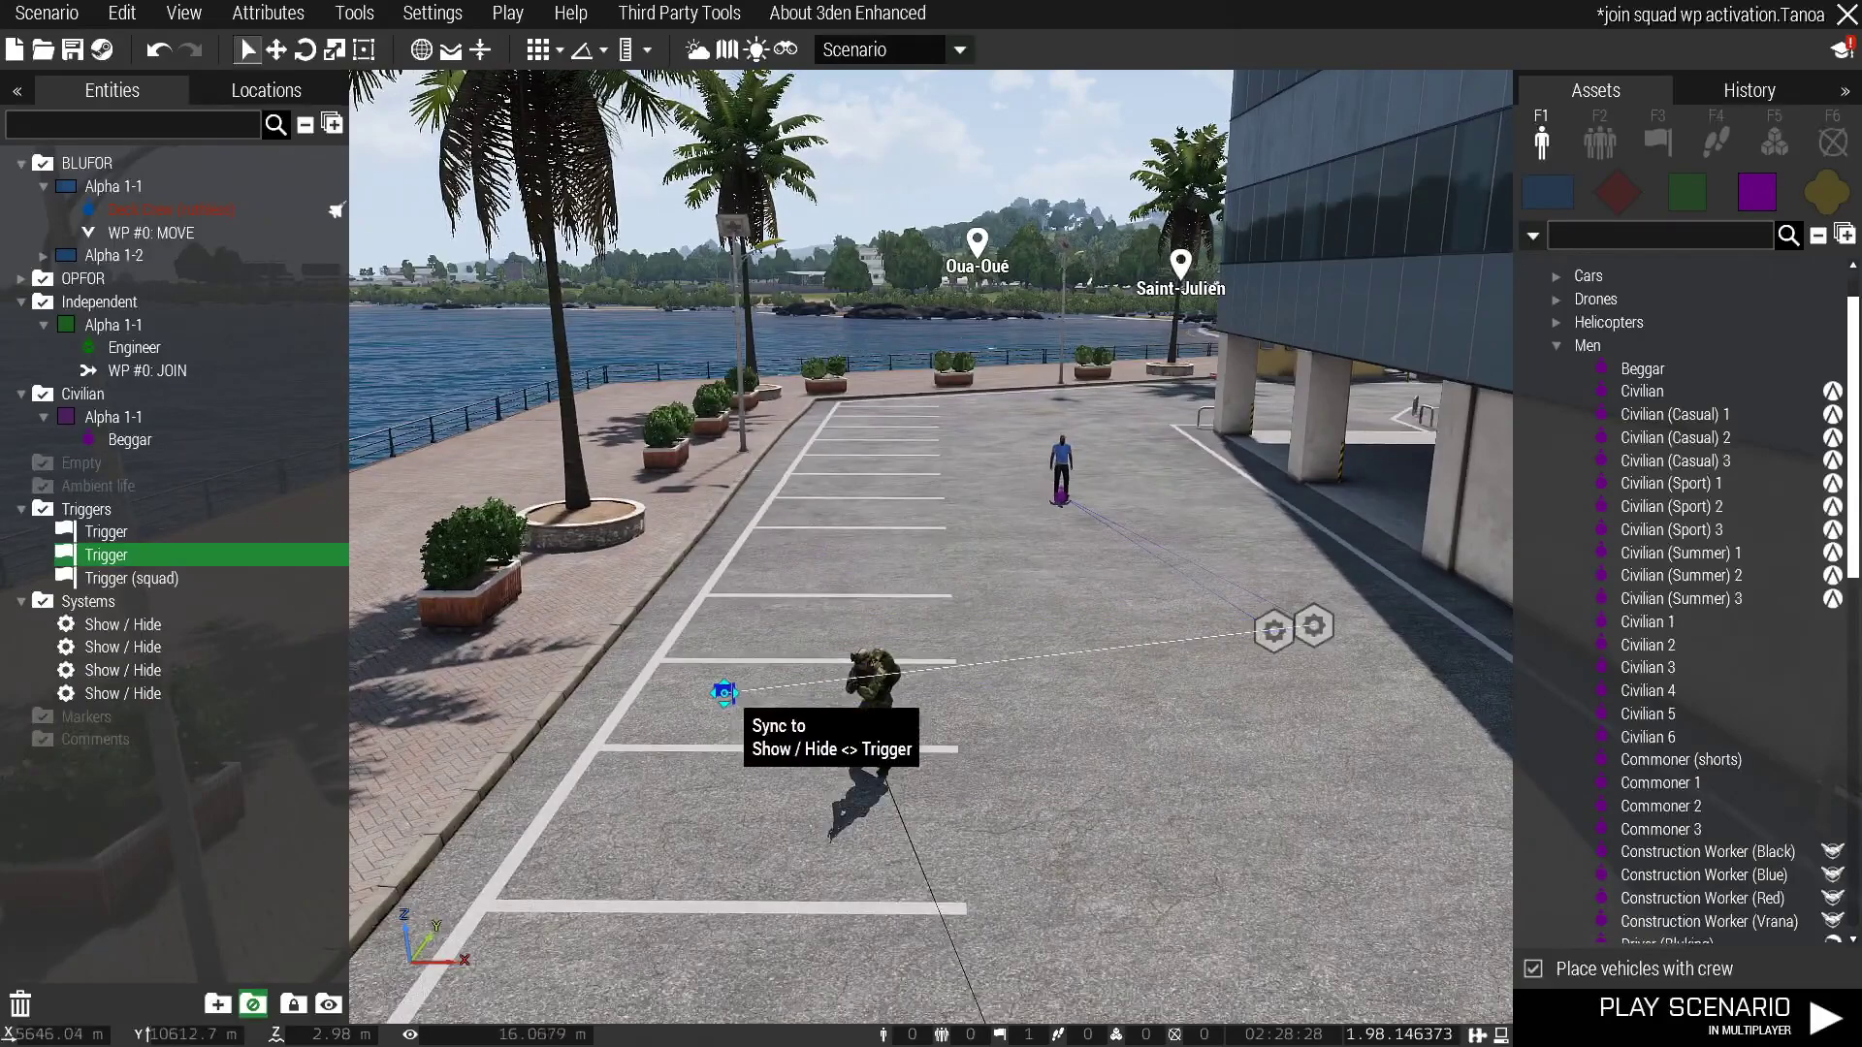
{"action": "key", "text": "s"}
Save the scenario and launch it in multiplayer, continuing past role assignment and the briefing map
{"action": "left_click", "coordinate": [776, 818]}
{"action": "left_click", "coordinate": [1766, 1029]}
{"action": "key", "text": "ctrl+s"}
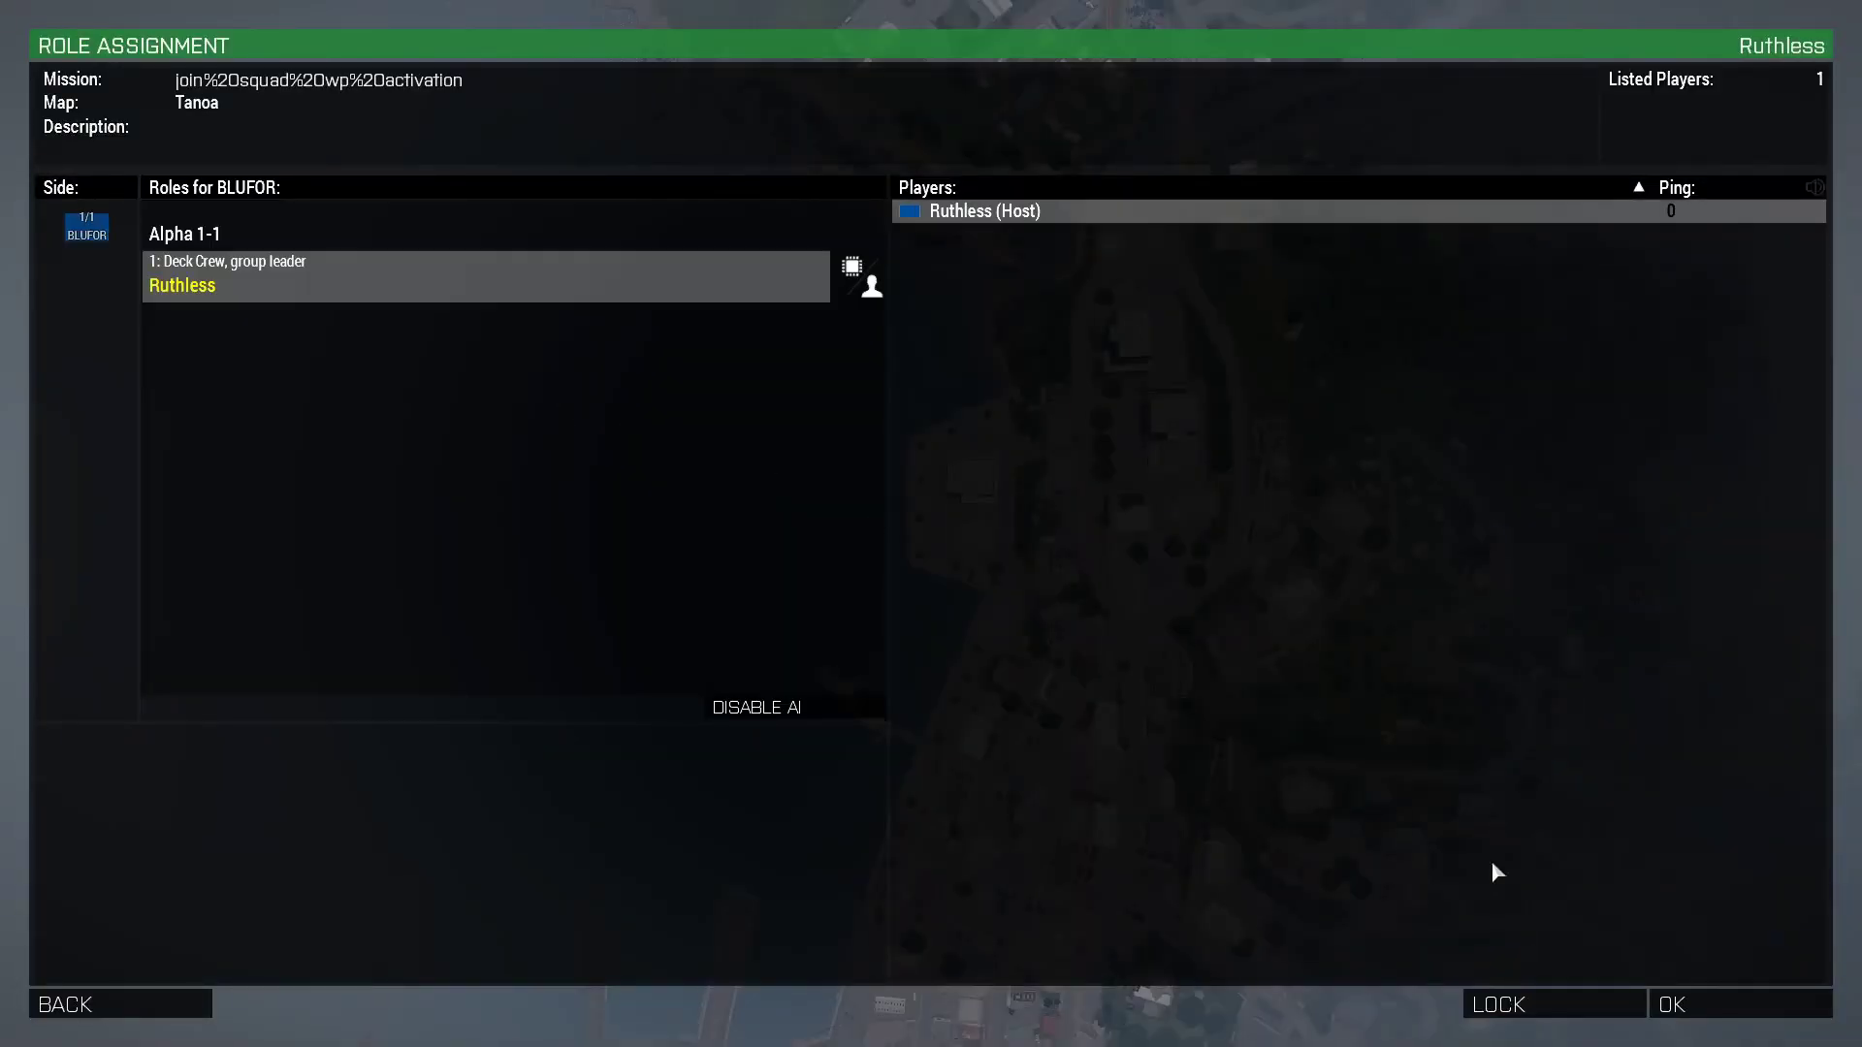
{"action": "left_click", "coordinate": [1794, 1019]}
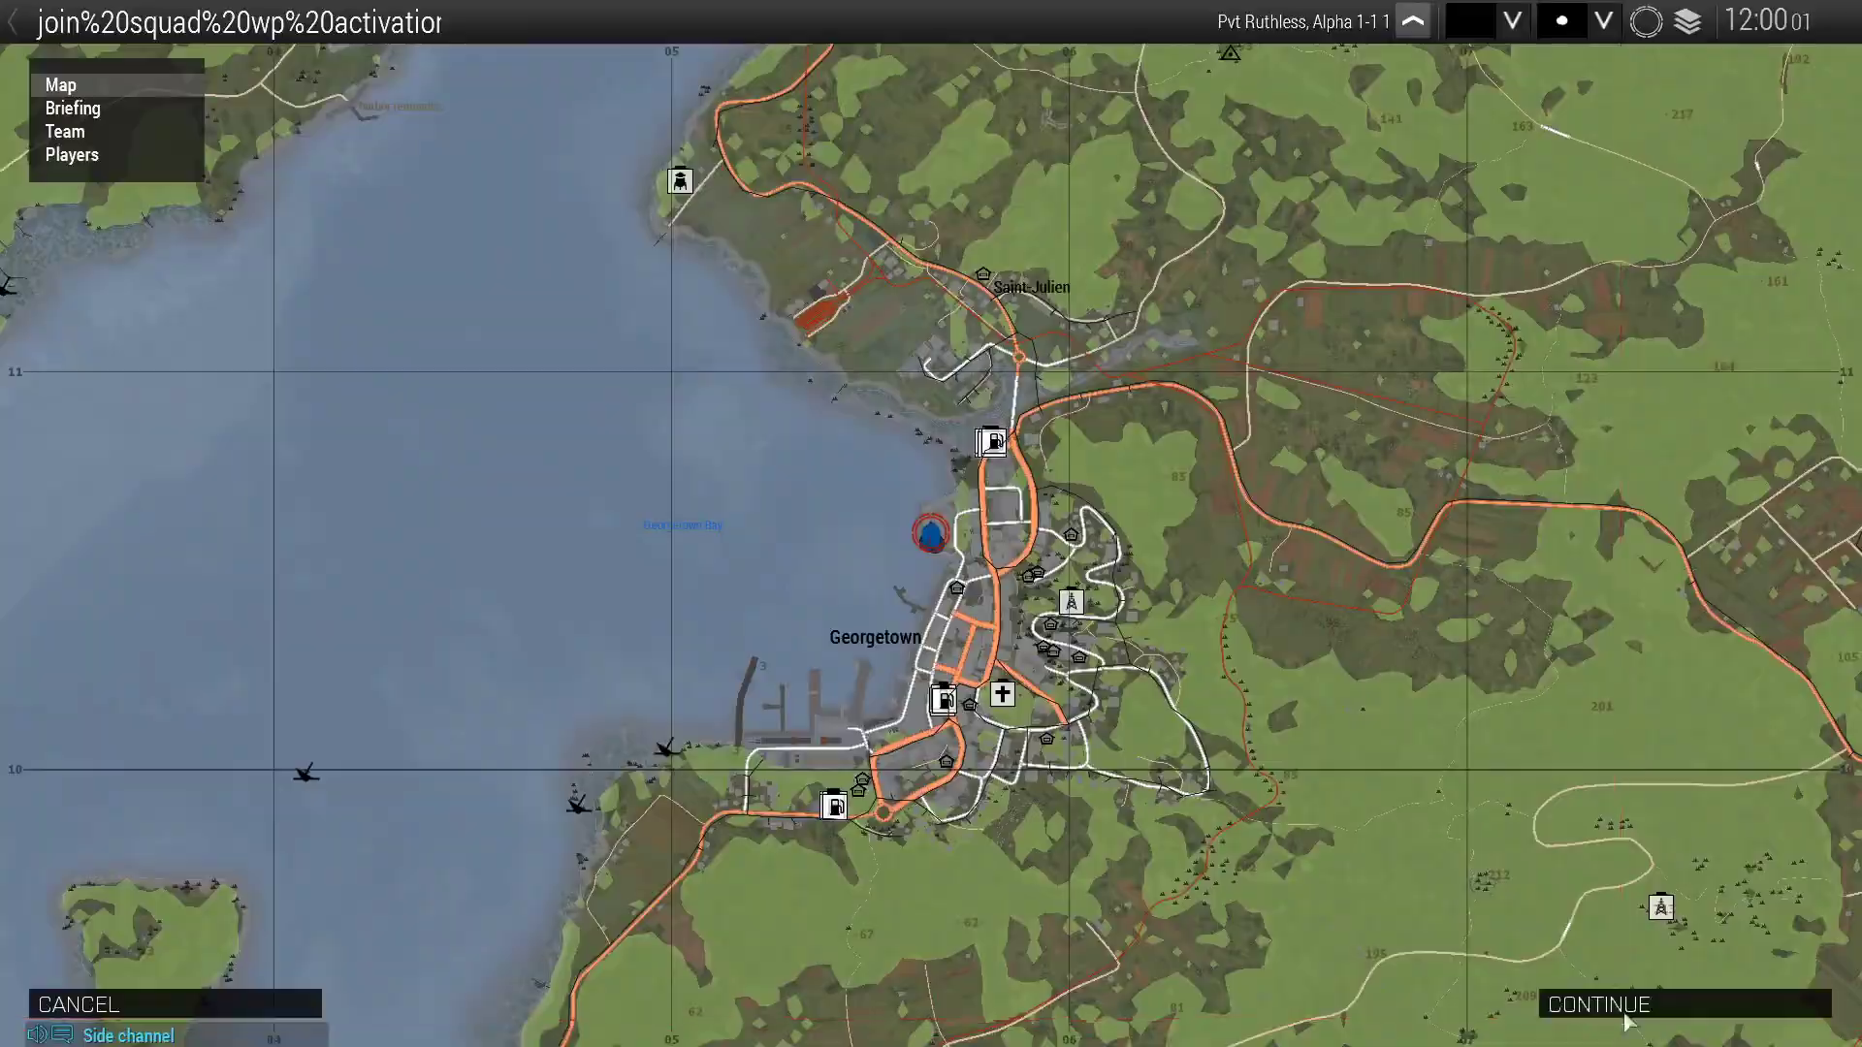
{"action": "left_click", "coordinate": [1626, 1009]}
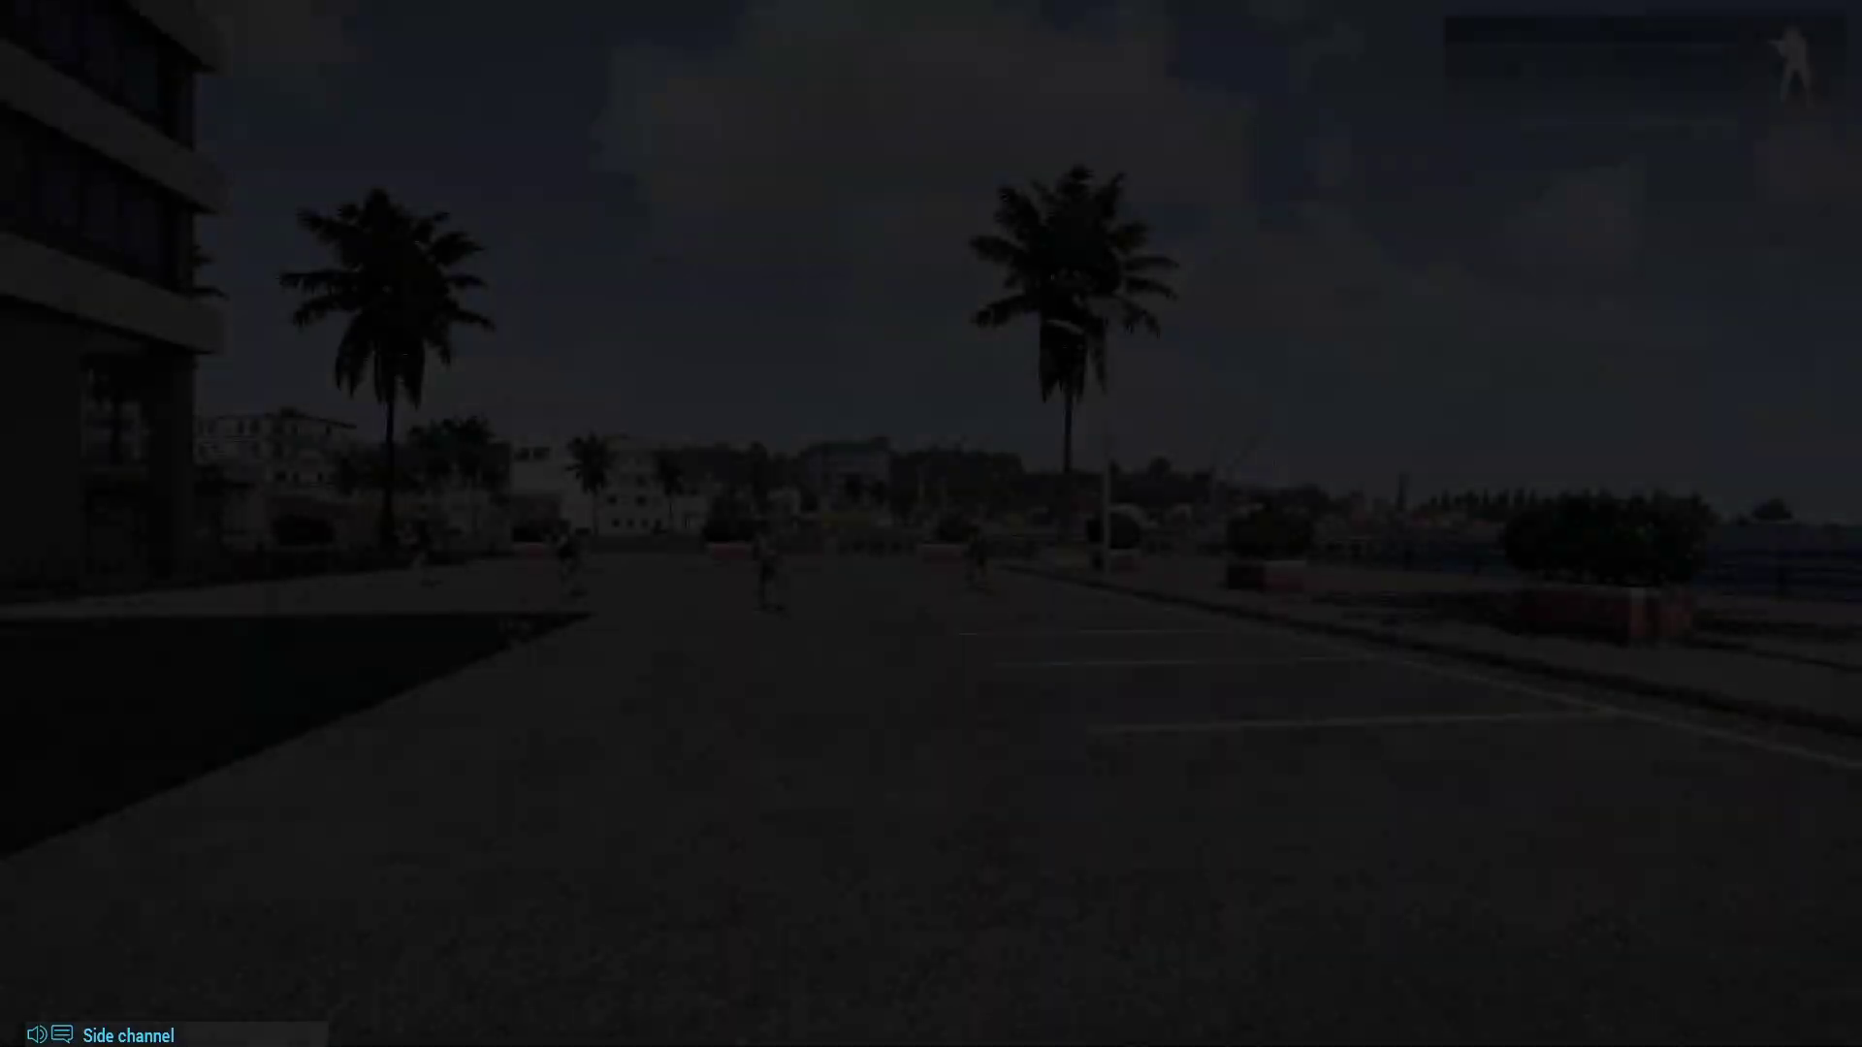
Walk through the parking lot to test the Engineer joining the squad and the triggers hiding and showing the Beggar
{"action": "key", "text": "w"}
{"action": "key", "text": "w"}
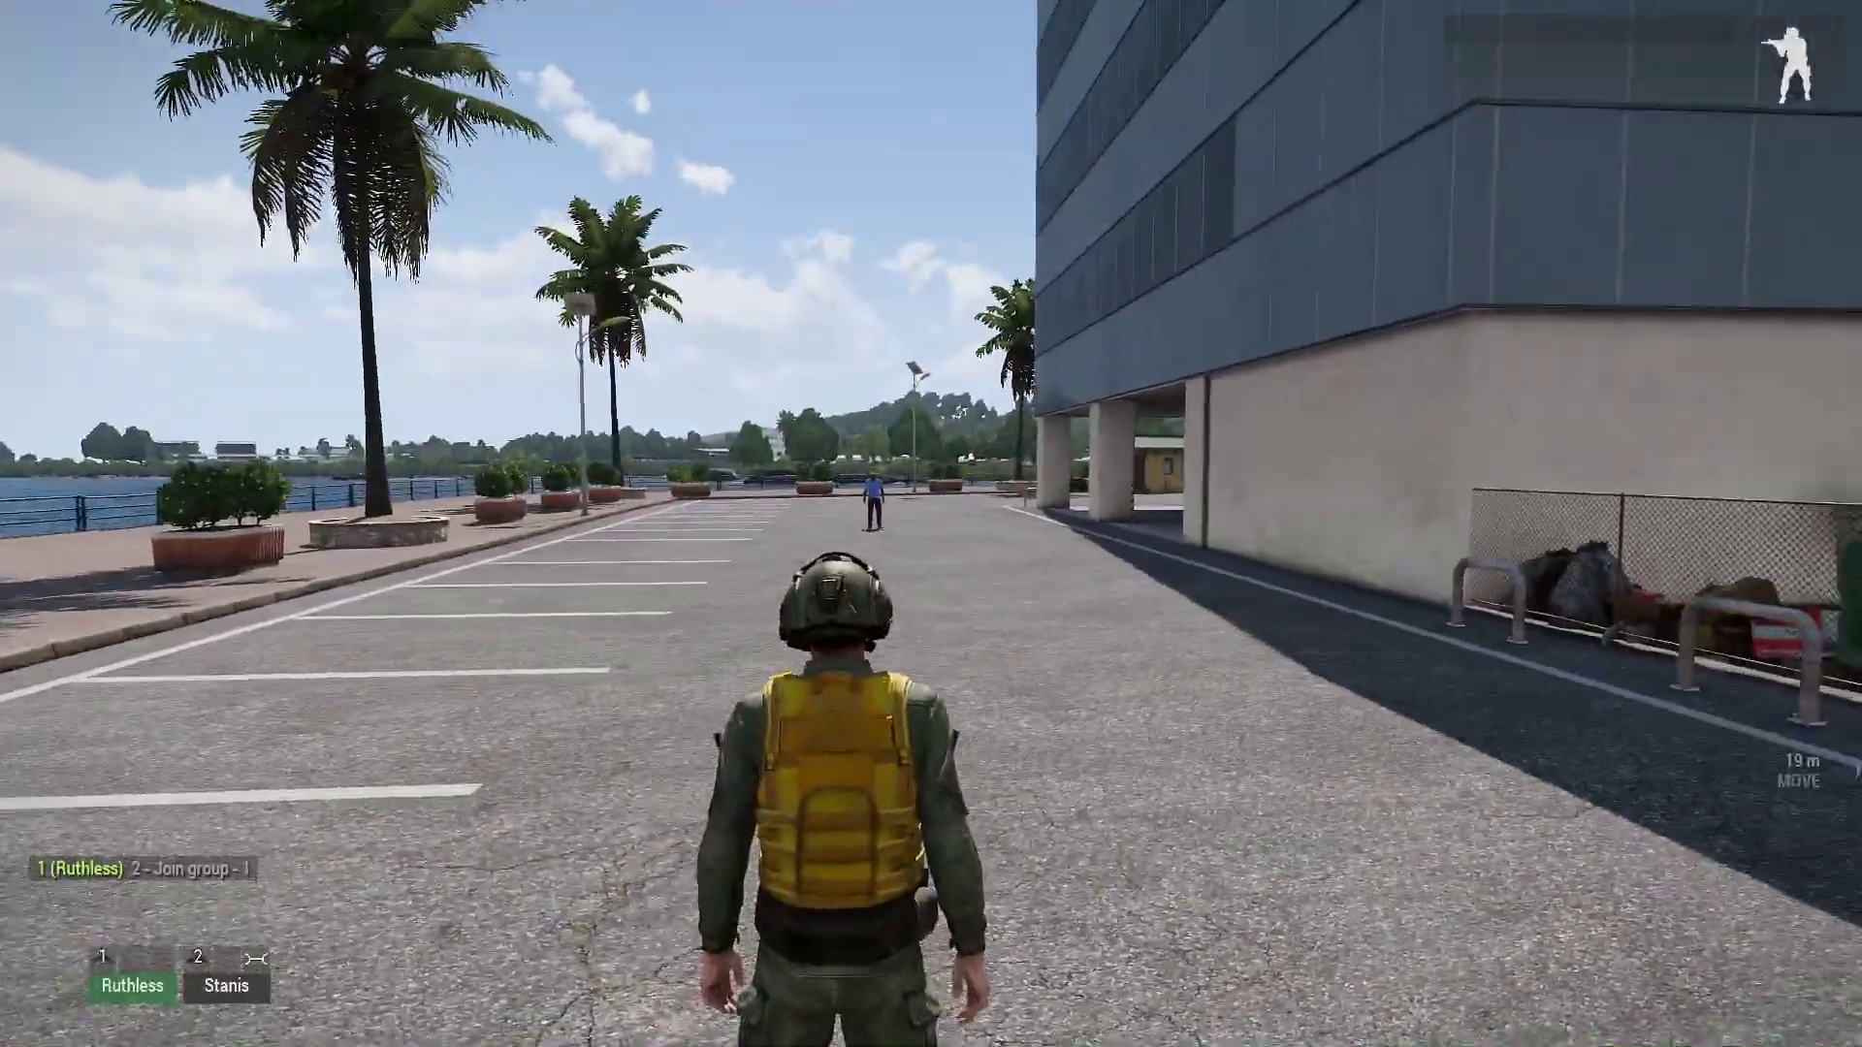
{"action": "key", "text": "KP_Add"}
{"action": "key", "text": "w"}
{"action": "key", "text": "w"}
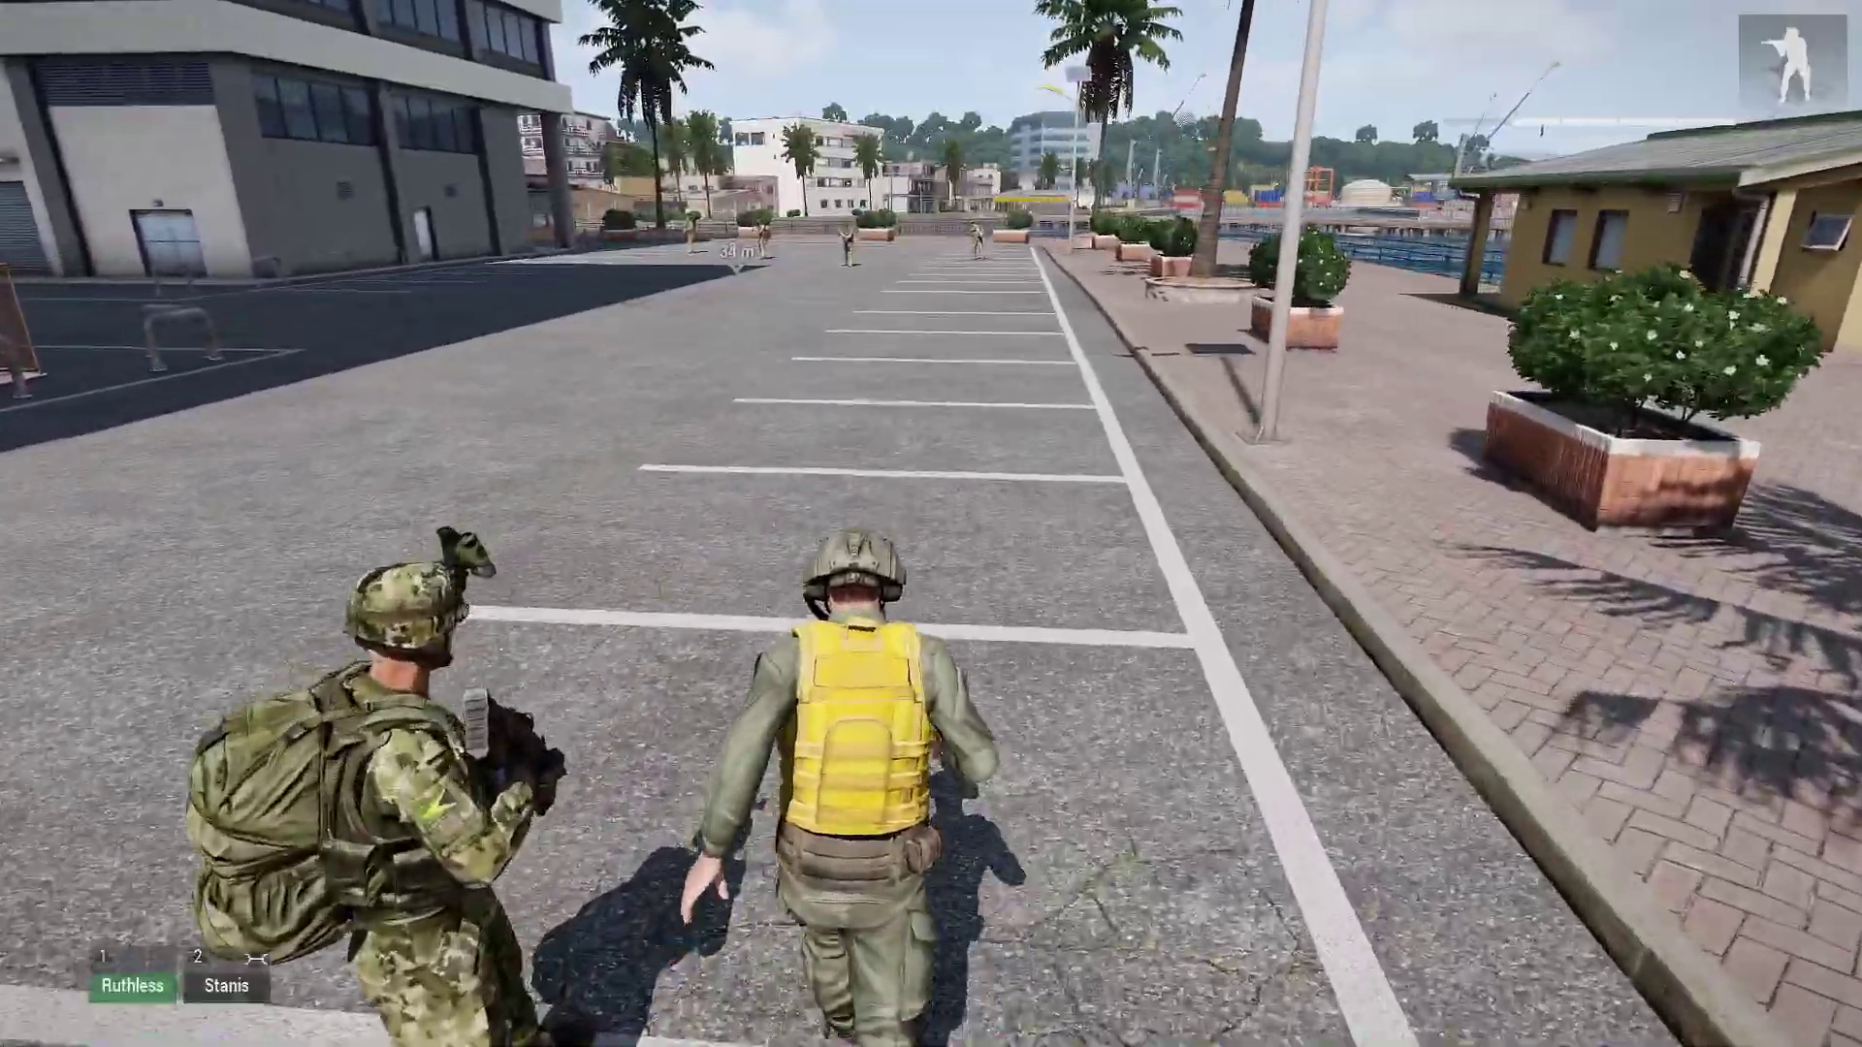
{"action": "key", "text": "w"}
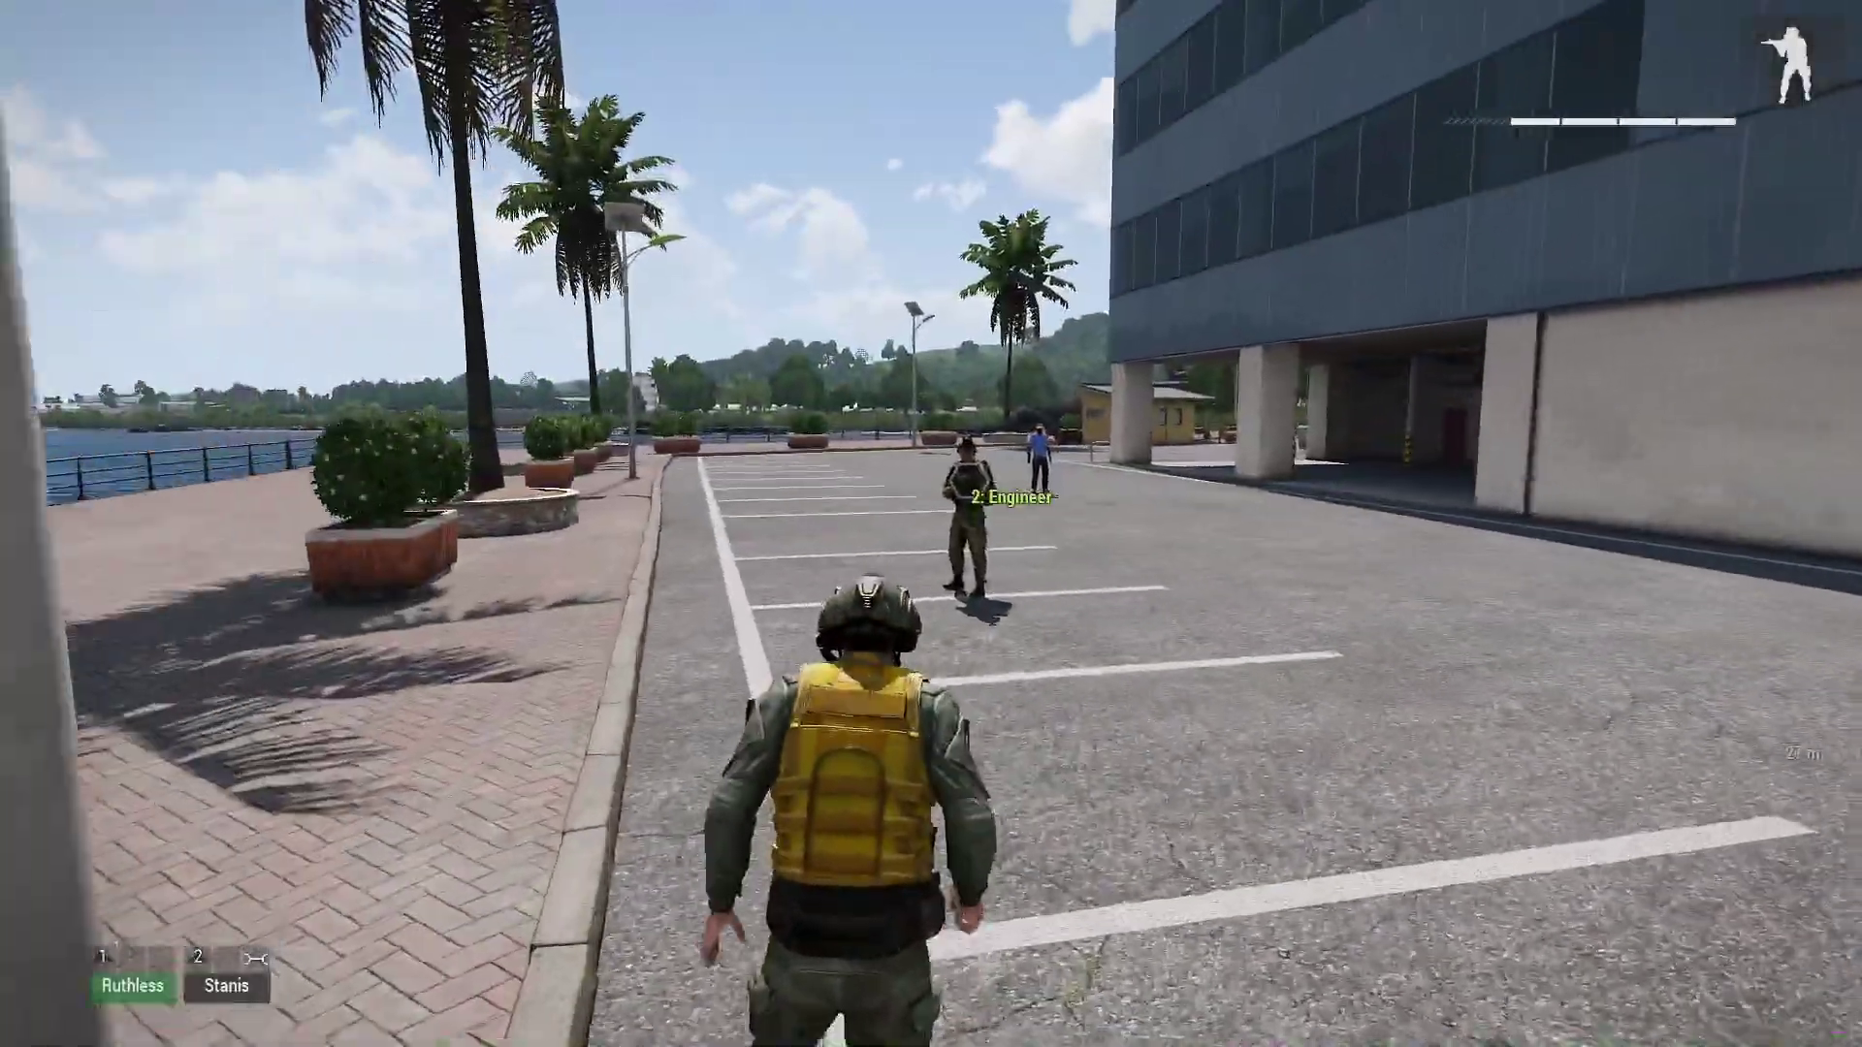
{"action": "key", "text": "w"}
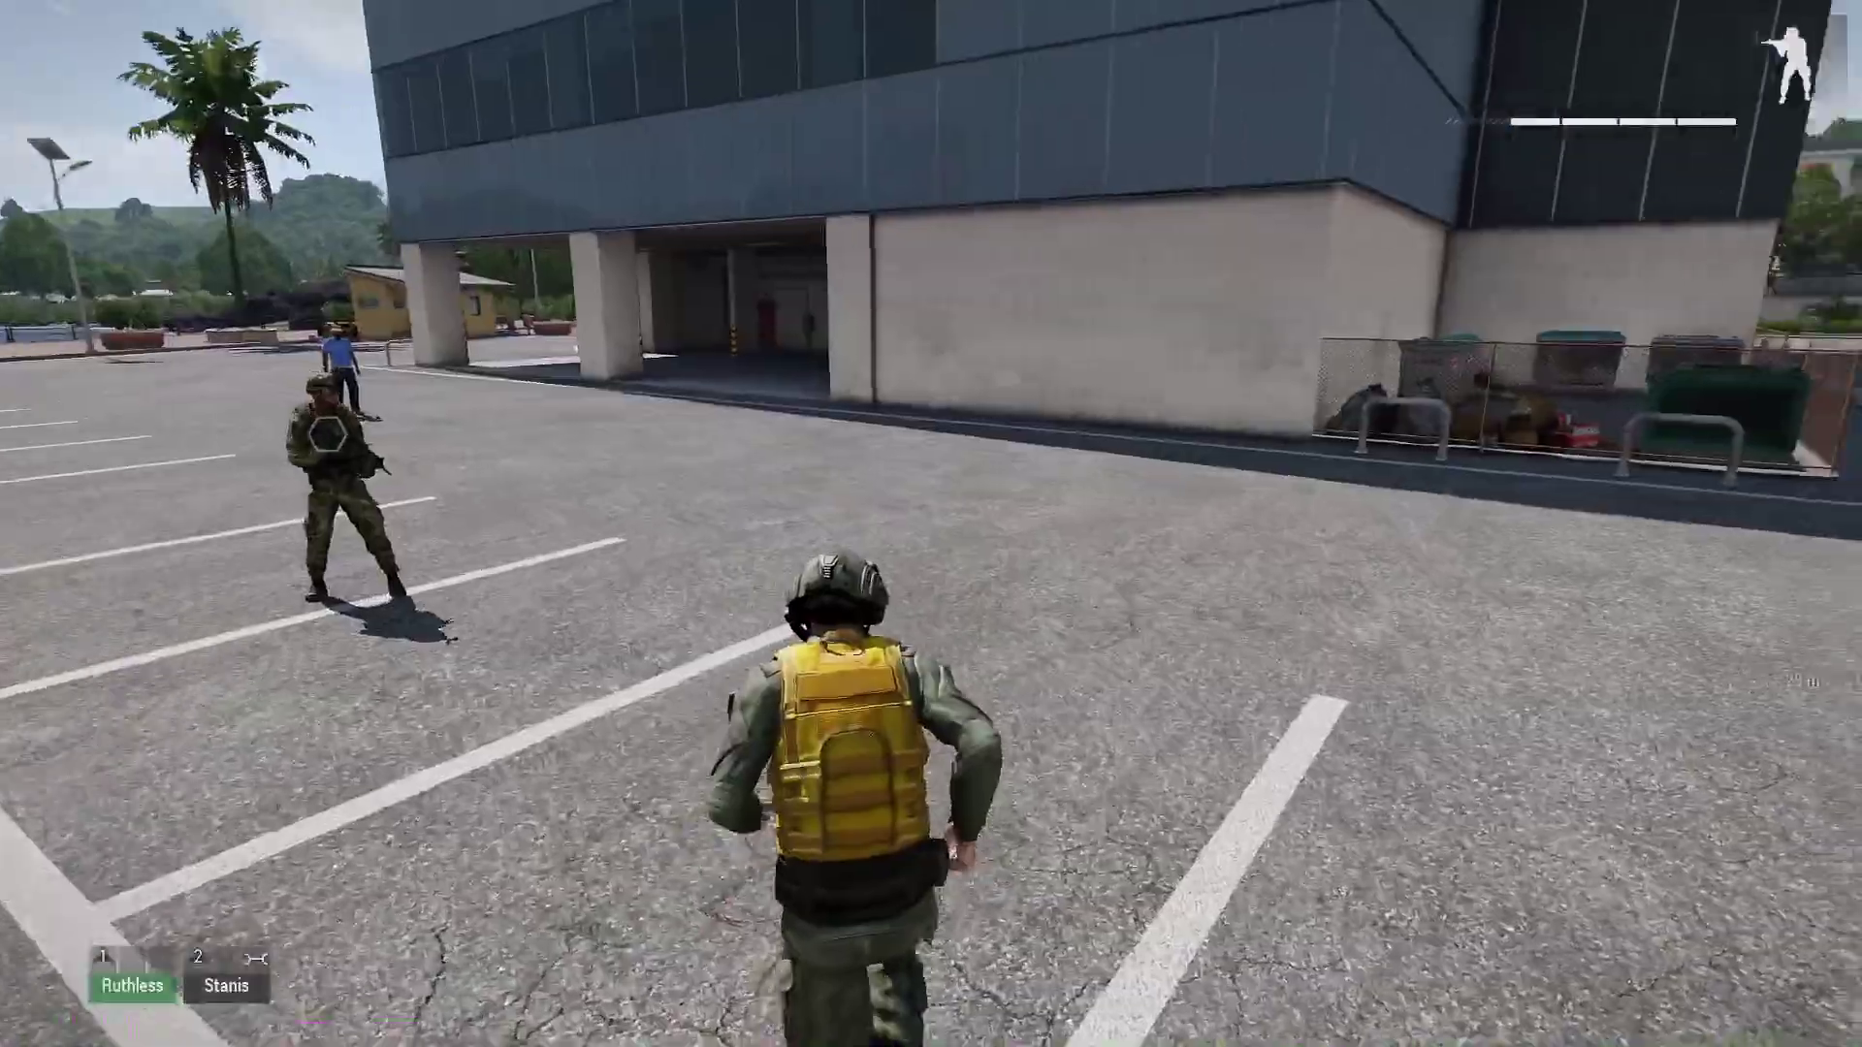
{"action": "key", "text": "w"}
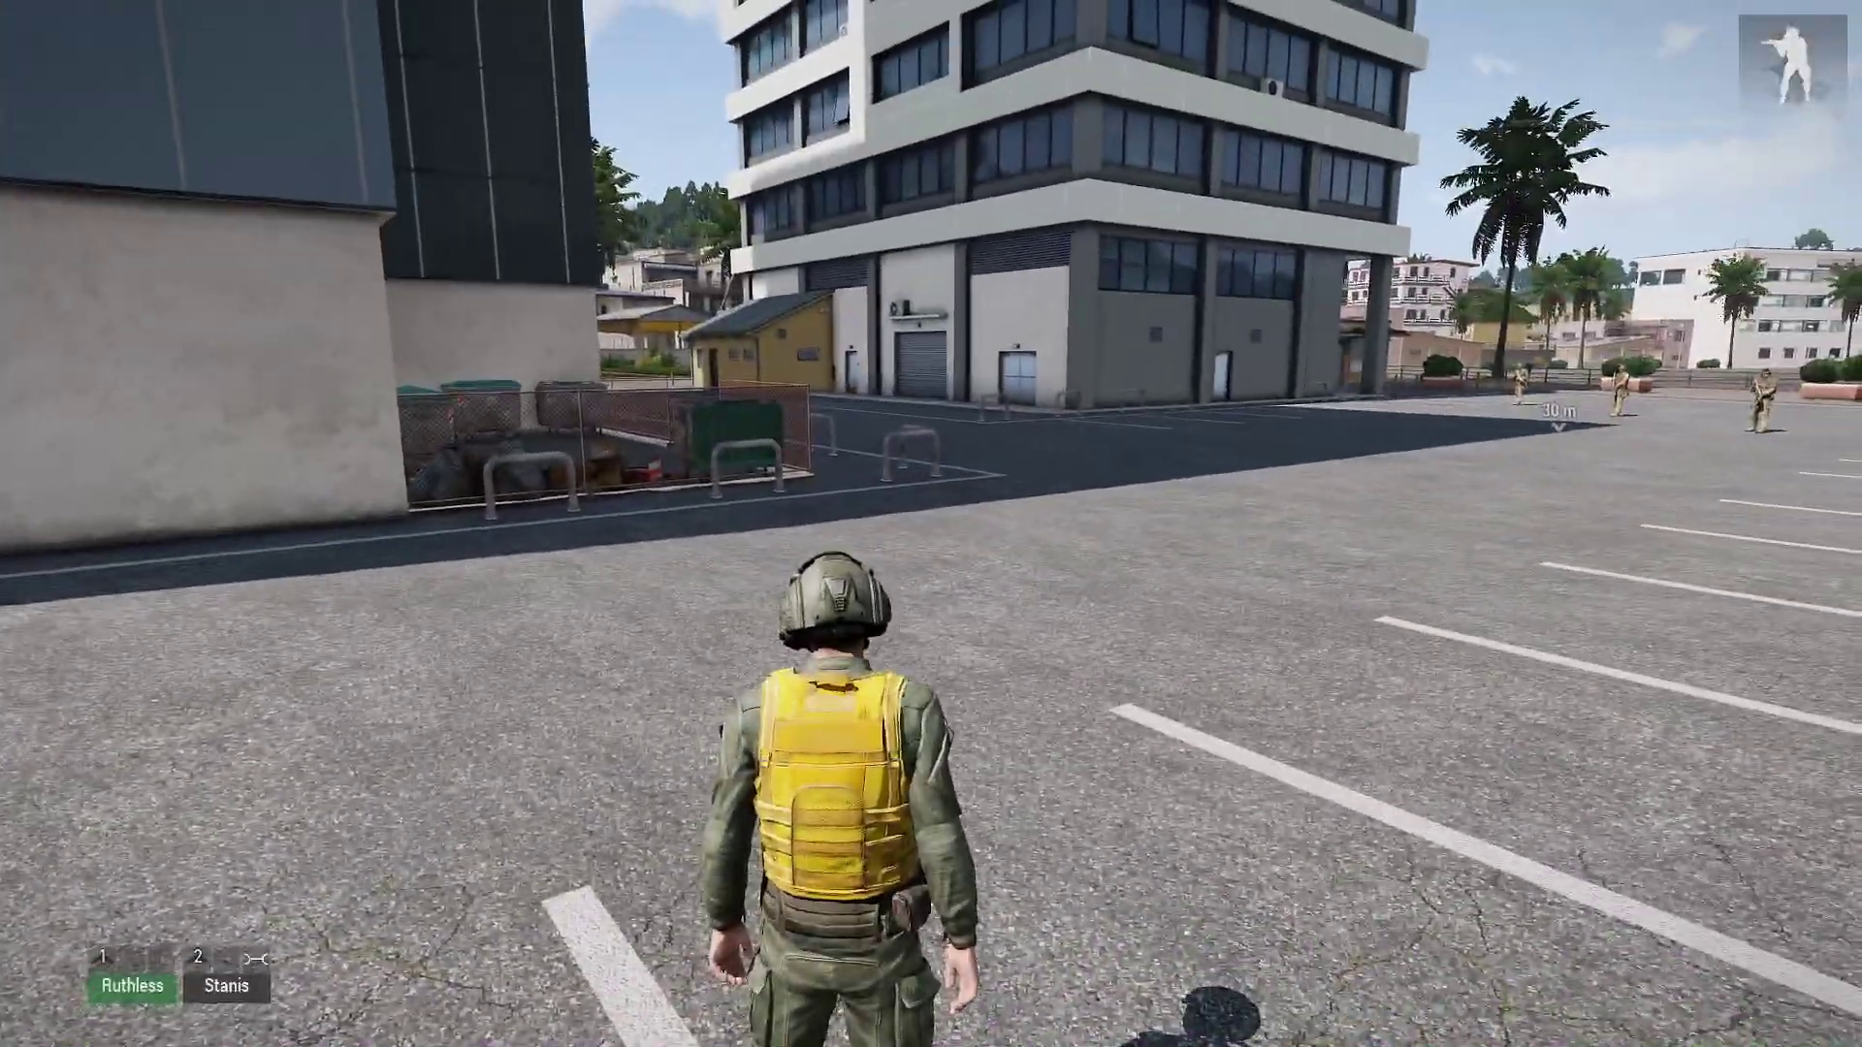